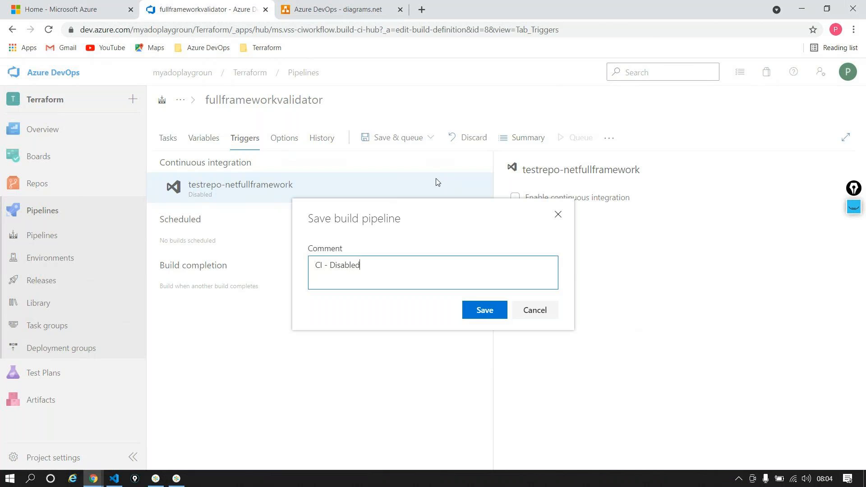
- Save the fullframeworkvalidator build pipeline with the comment "CI - Disabled" and return to the pipelines list
left_click(486, 316)
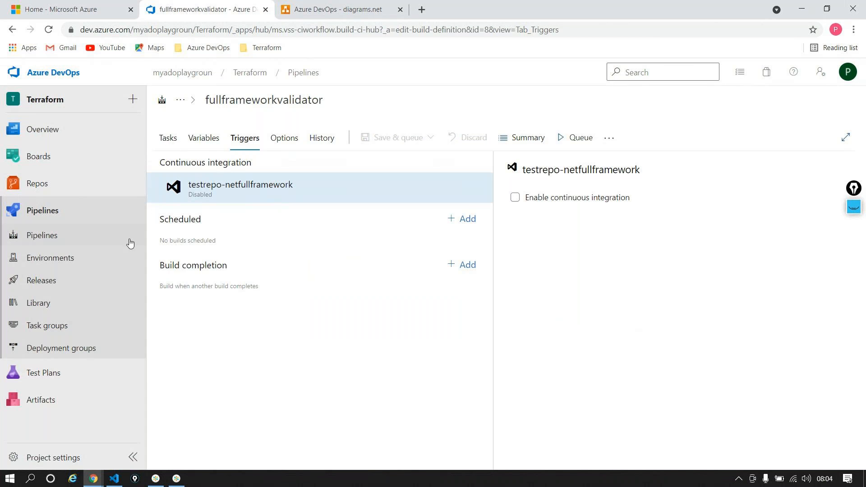
mouse_move(100, 186)
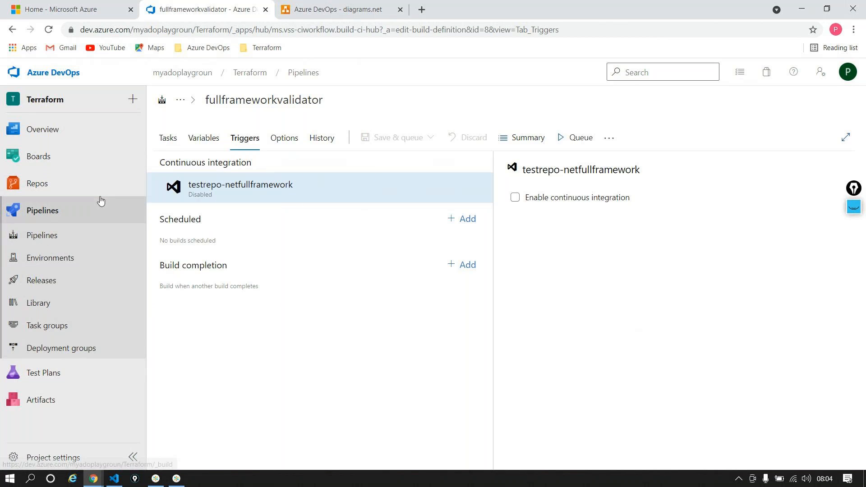
left_click(70, 239)
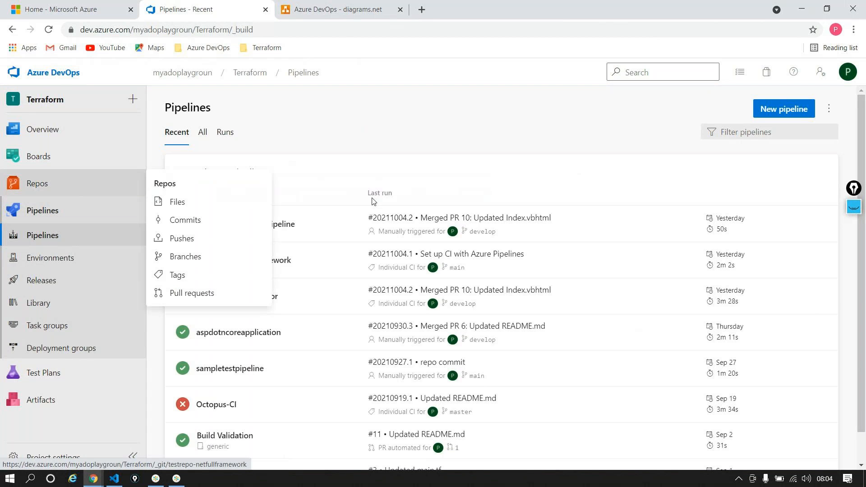
- Create a branch named feature-500 based on develop in the testrepo-netfullframework repository
mouse_move(79, 187)
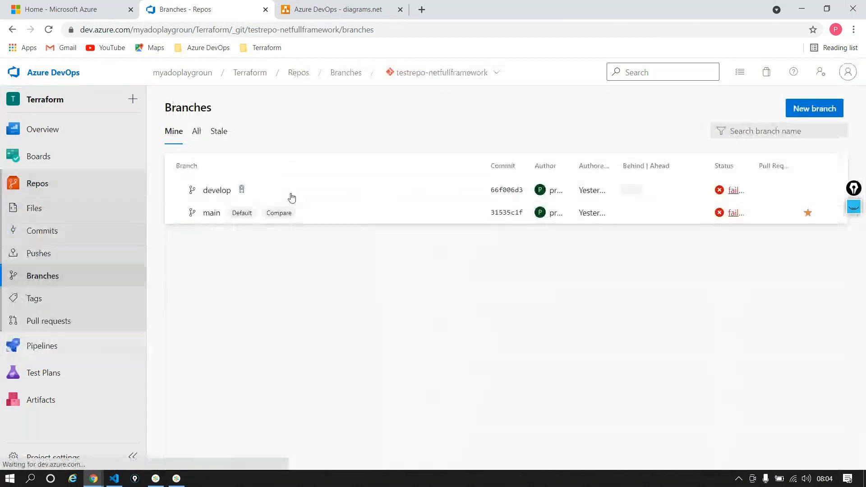
left_click(811, 112)
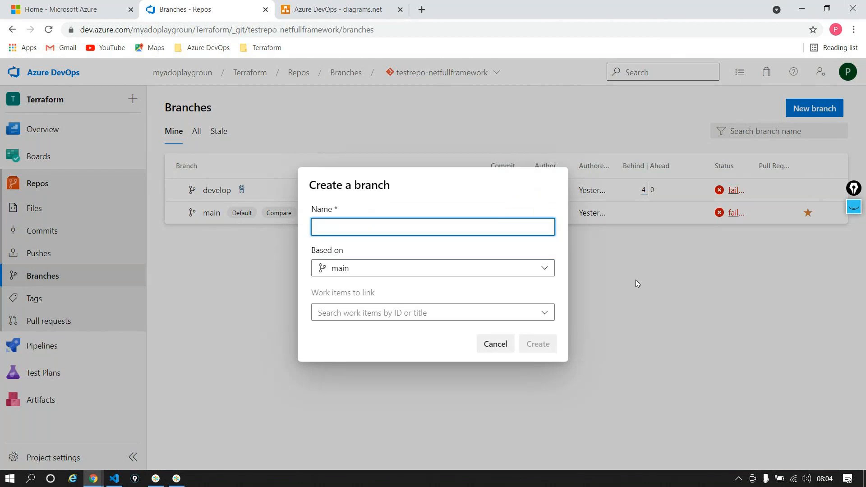
type("fet")
type("ature")
type("-")
type("500")
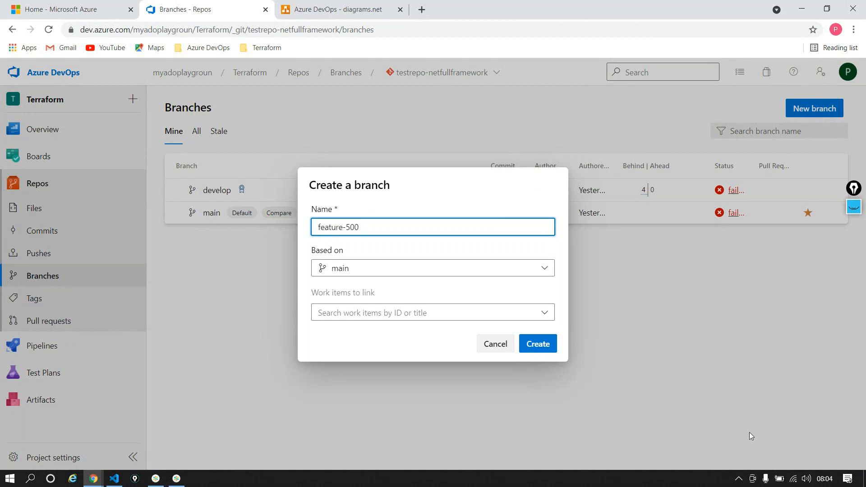
left_click(361, 270)
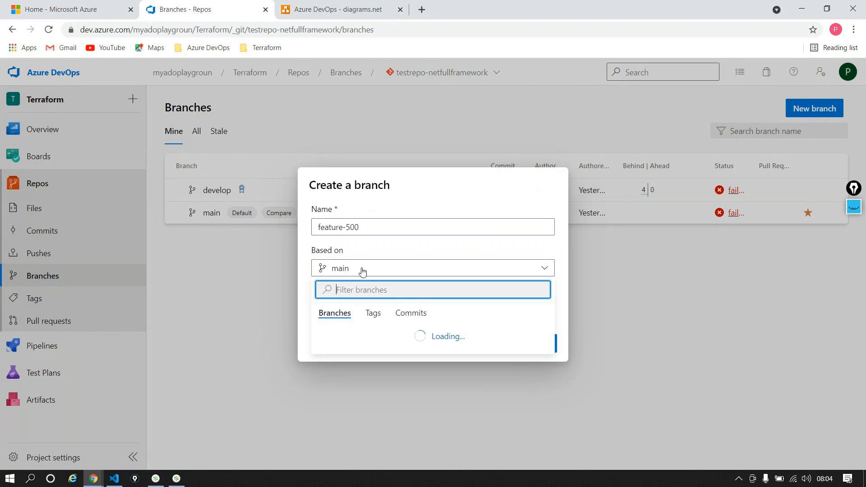
left_click(354, 373)
left_click(542, 344)
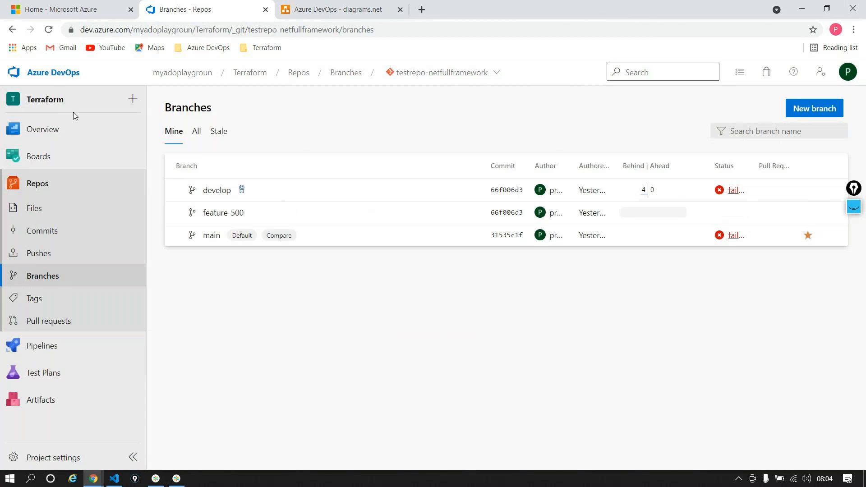
- Open Index.vbhtml from the inner WebApplicationnetframework folder's Views/Home directory on the feature-500 branch
left_click(232, 214)
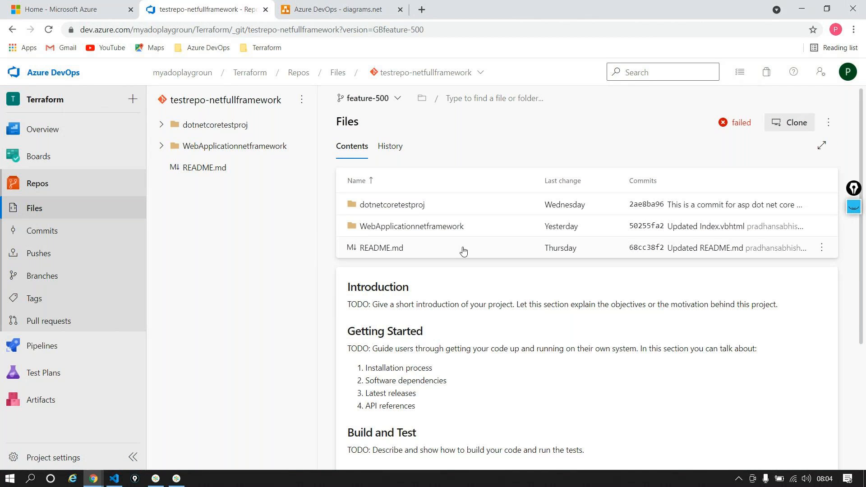
left_click(356, 225)
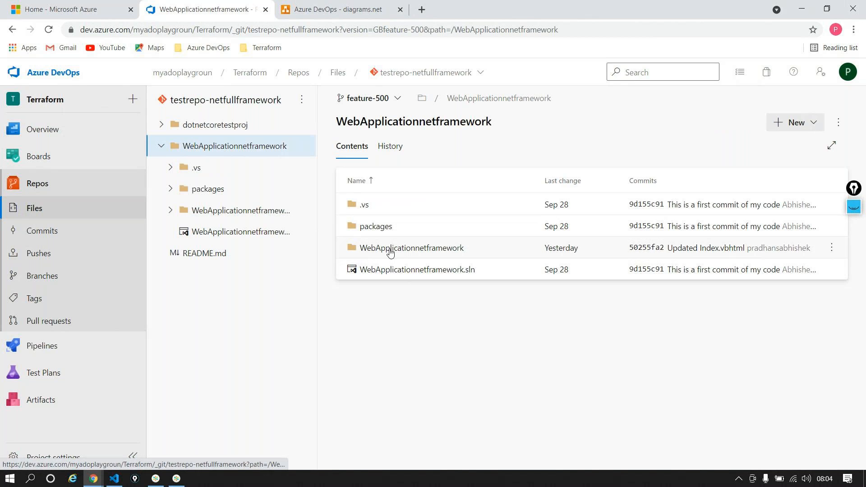
left_click(389, 251)
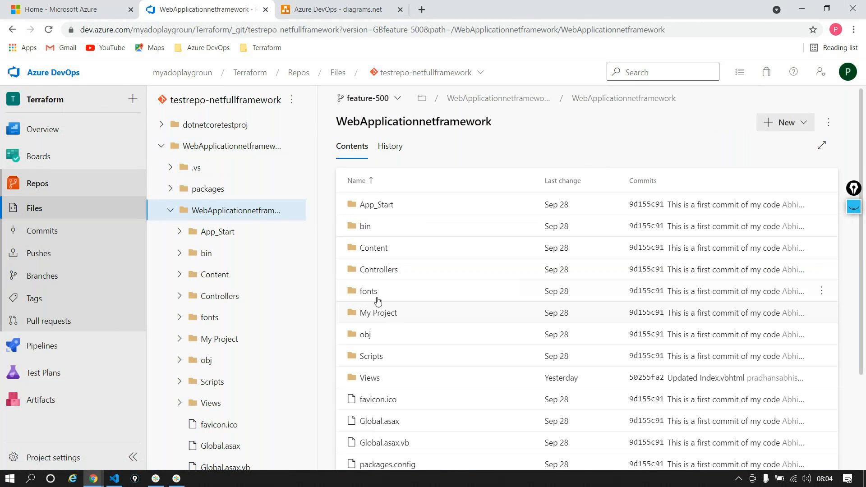
scroll(379, 301, "down", 1)
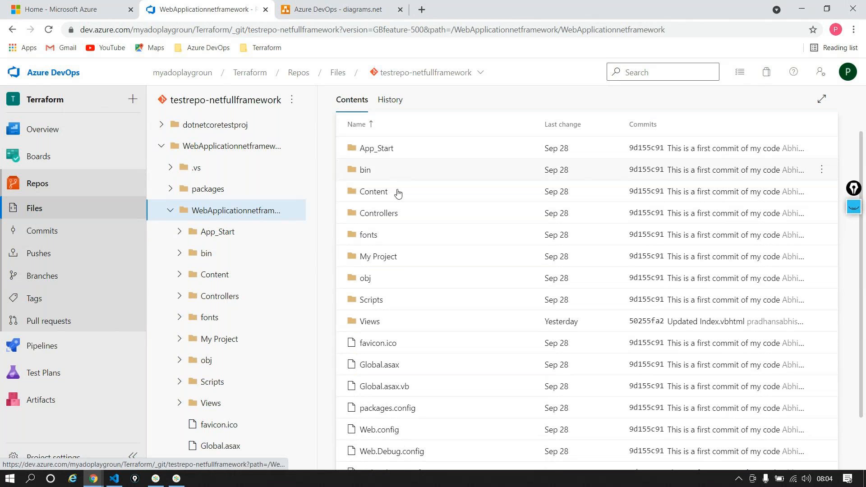
left_click(372, 321)
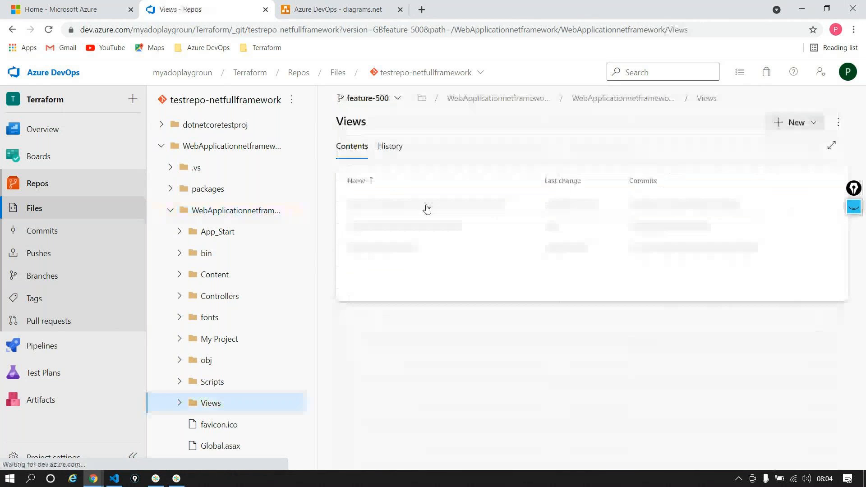
left_click(373, 206)
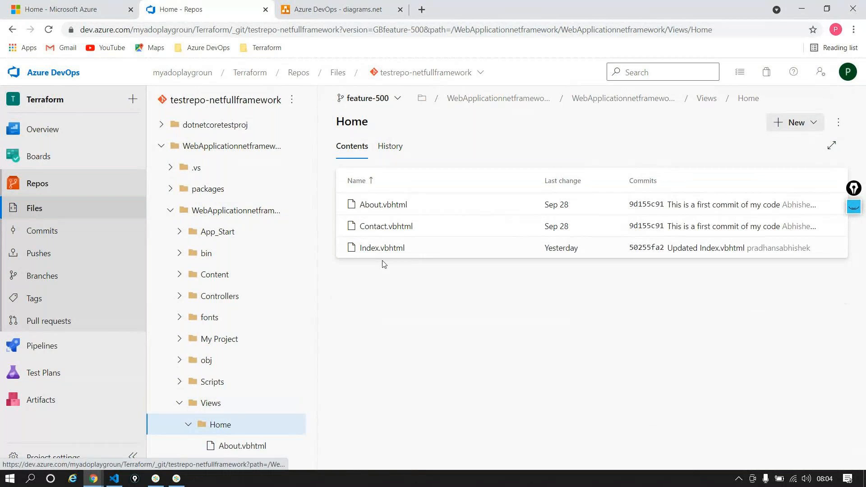
left_click(375, 256)
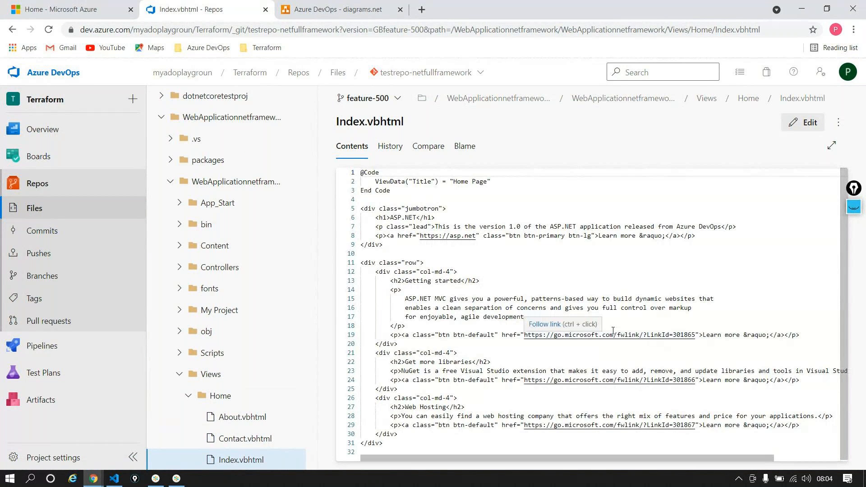
- Change the version in Index.vbhtml's lead paragraph to 2.0 and commit it to feature-500 with the comment "Updated Index.vbhtml"
left_click(801, 122)
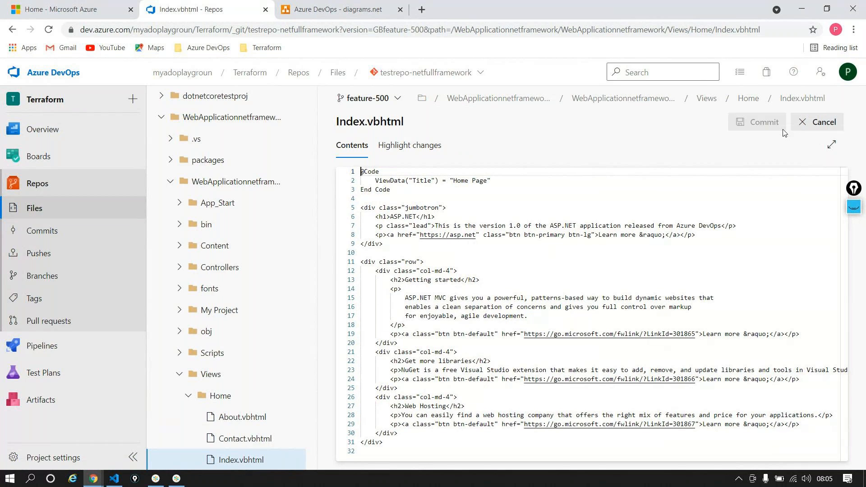
left_click(519, 226)
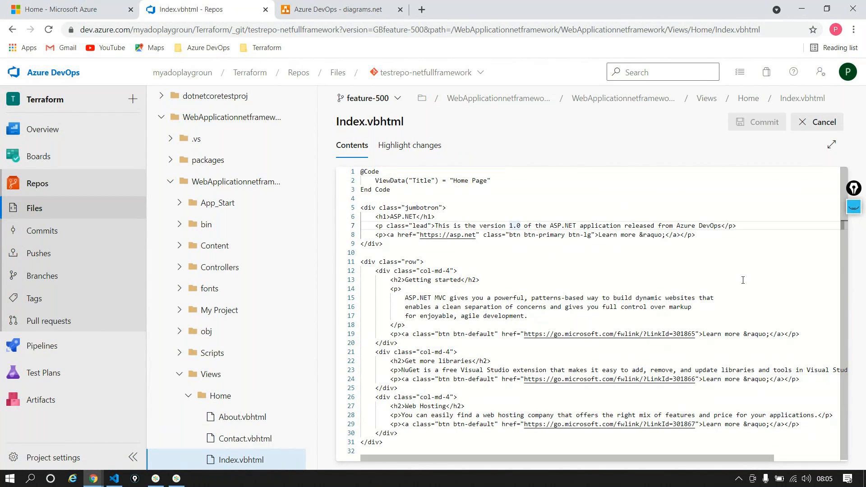
key("BackSpace")
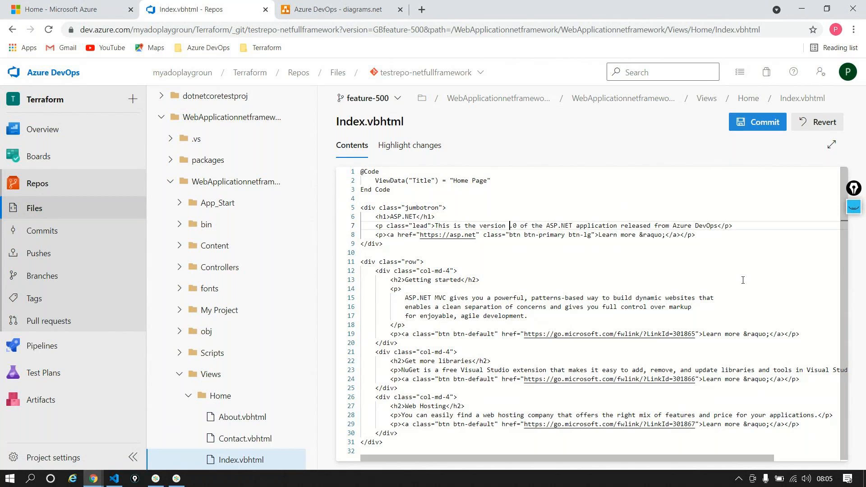
type("2")
left_click(758, 122)
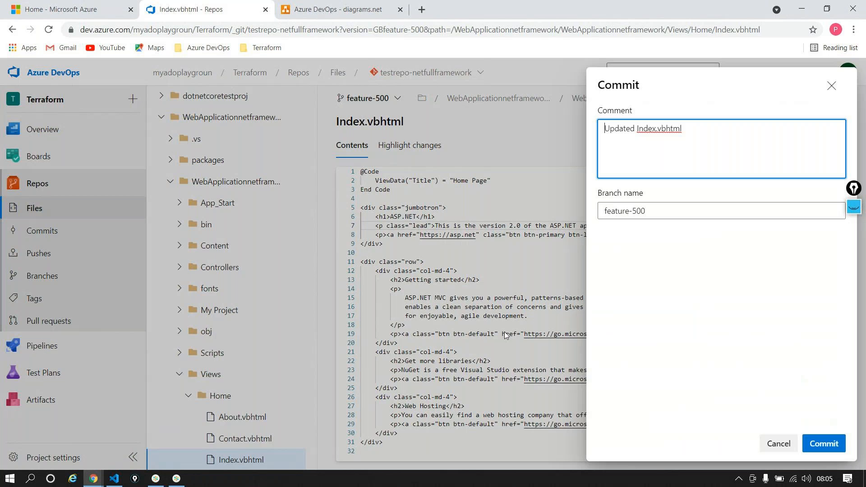
left_click(824, 444)
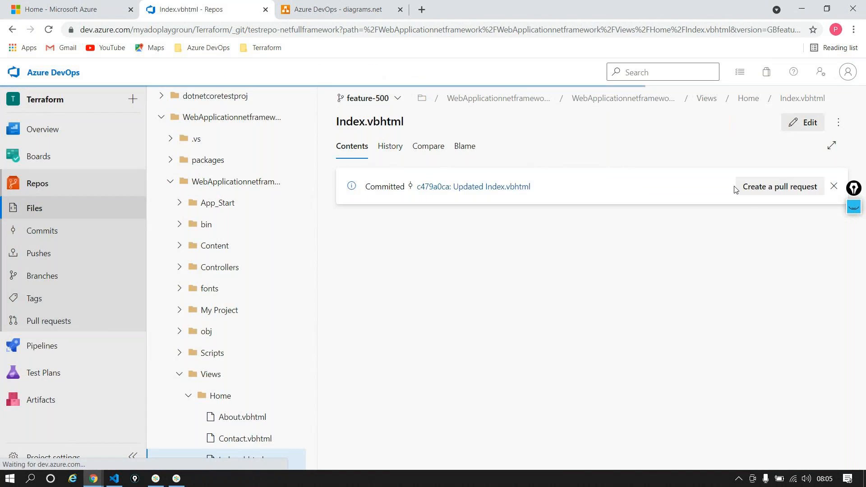
- Start a pull request for the committed change from feature-500 into develop
left_click(758, 188)
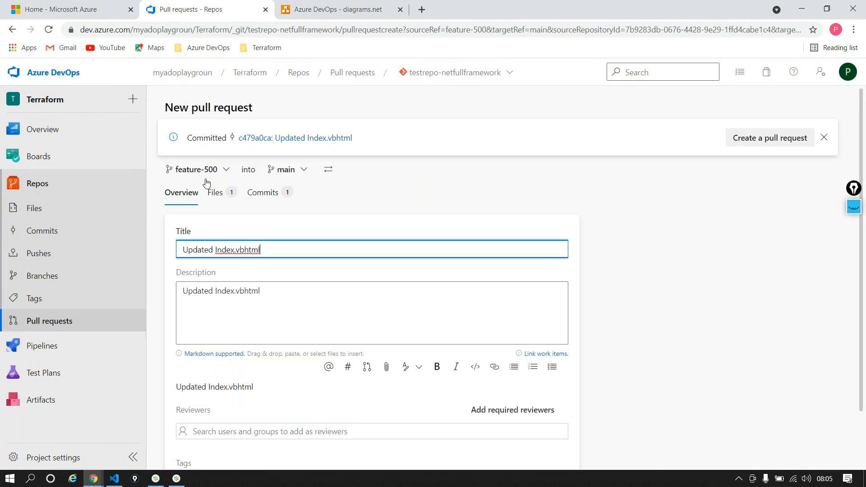
left_click(286, 170)
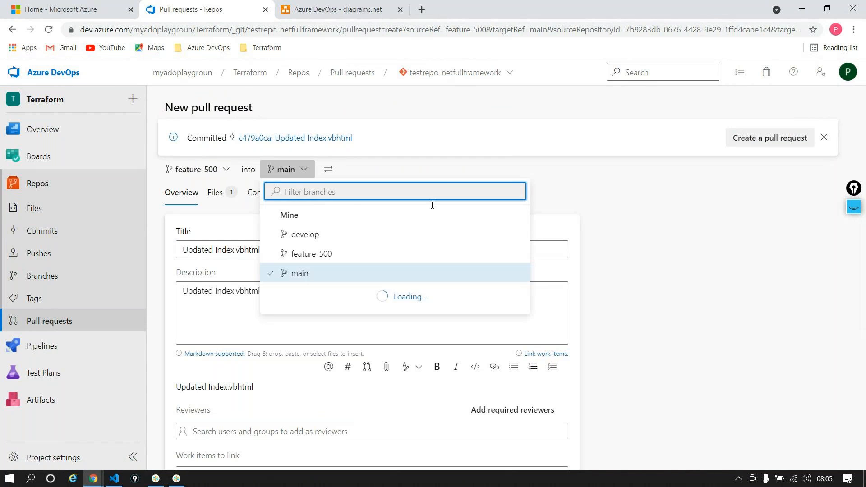
left_click(300, 232)
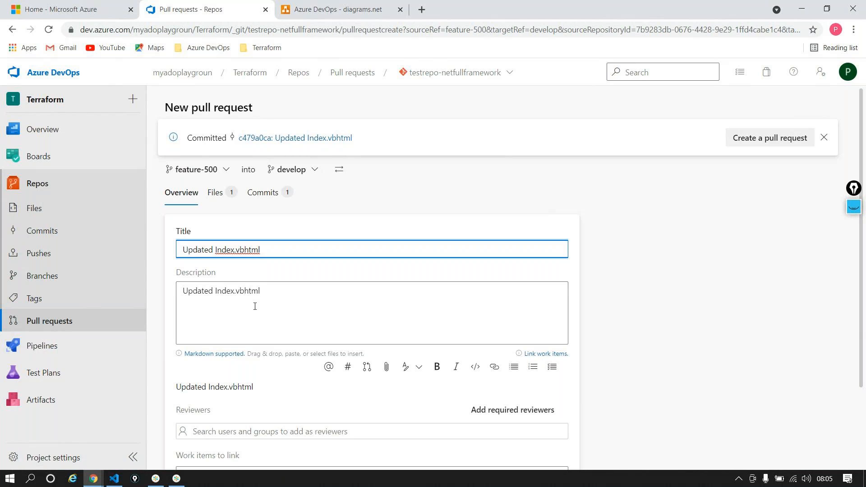
- Open the aspnetfullframworkpipeline definition in a separate browser tab and check its continuous integration trigger and branch filter
mouse_move(90, 346)
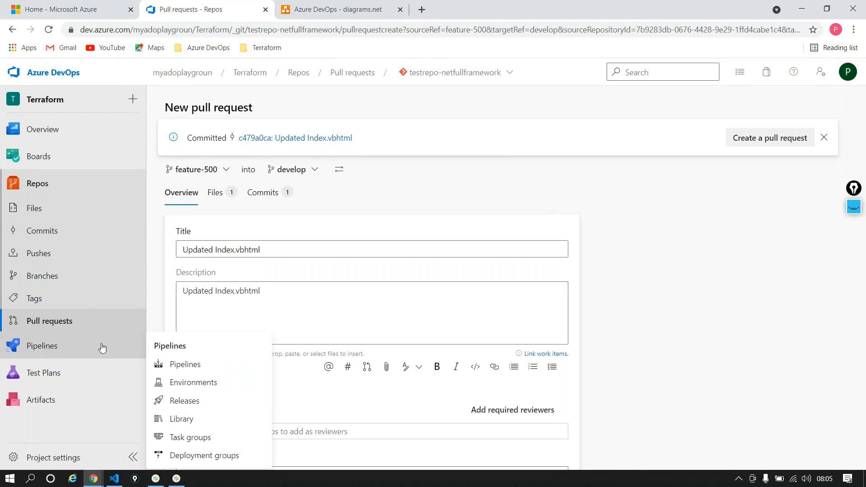
right_click(156, 364)
left_click(228, 374)
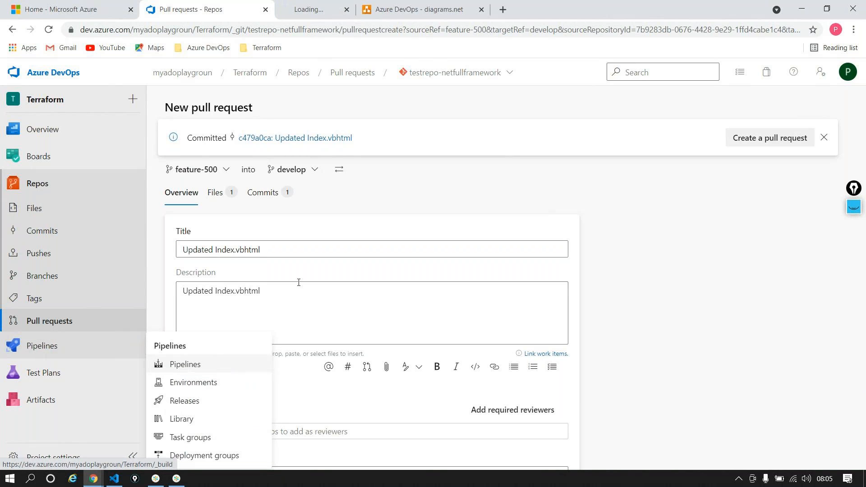
key("ctrl+Tab")
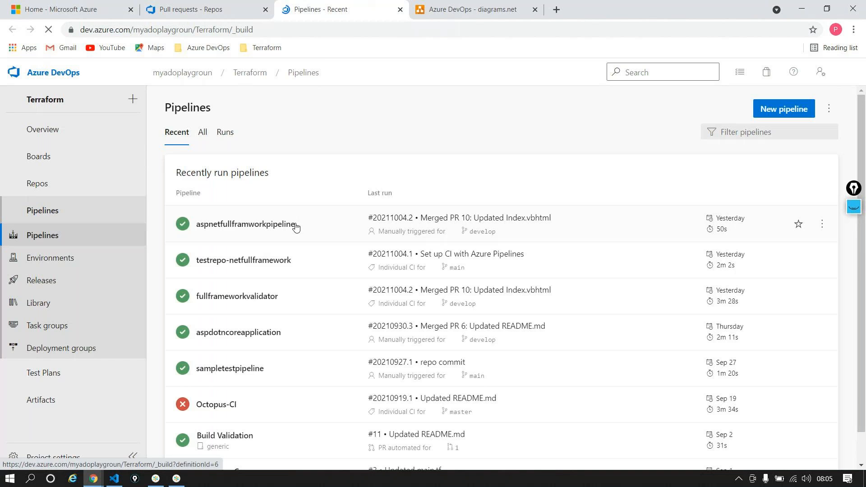
left_click(253, 235)
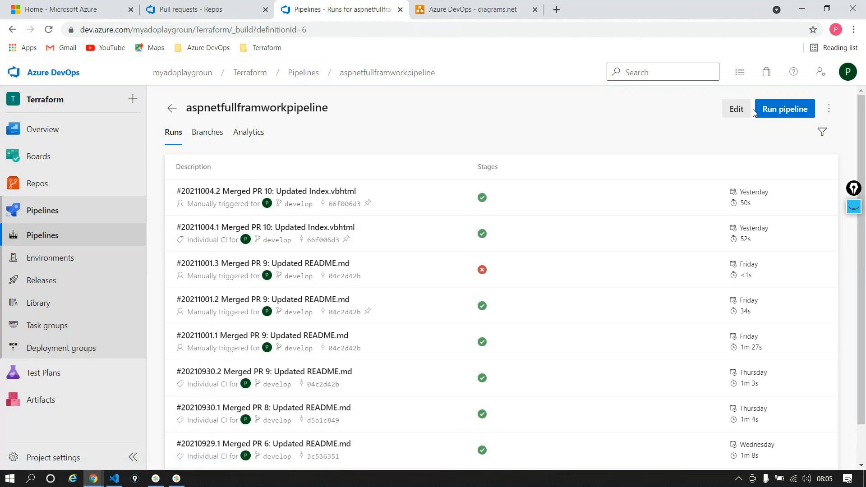
left_click(743, 109)
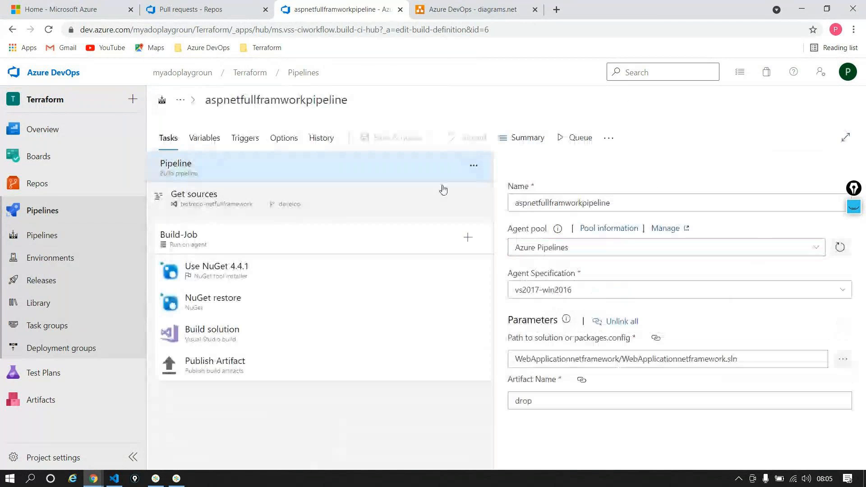
left_click(231, 138)
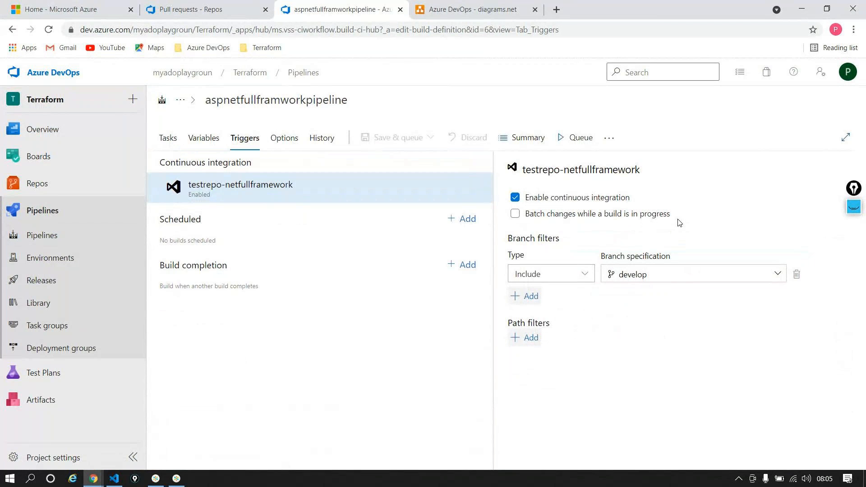
- Open the coderelease-aspnetfulllframework release pipeline for editing in a separate browser tab
right_click(38, 287)
left_click(81, 294)
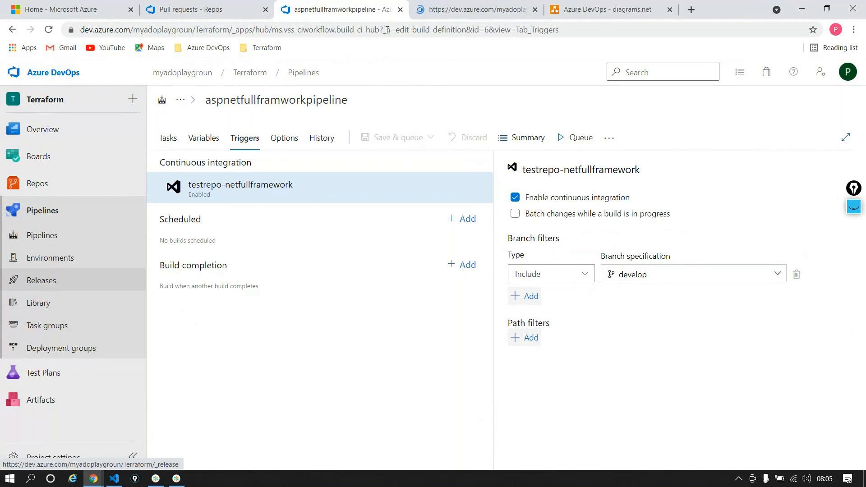
left_click(458, 9)
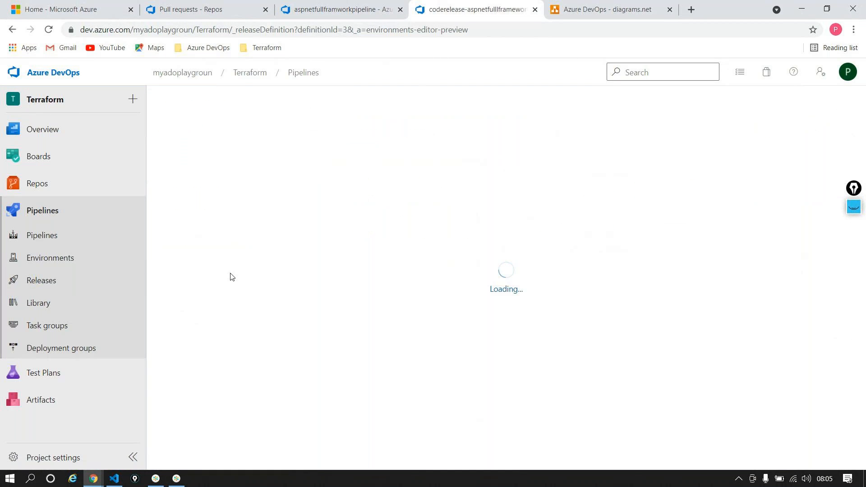
- Enable the continuous deployment trigger on the _aspnetfullframworkpipeline artifact and save the release pipeline with the comment "Enabled CD trigger"
left_click(256, 220)
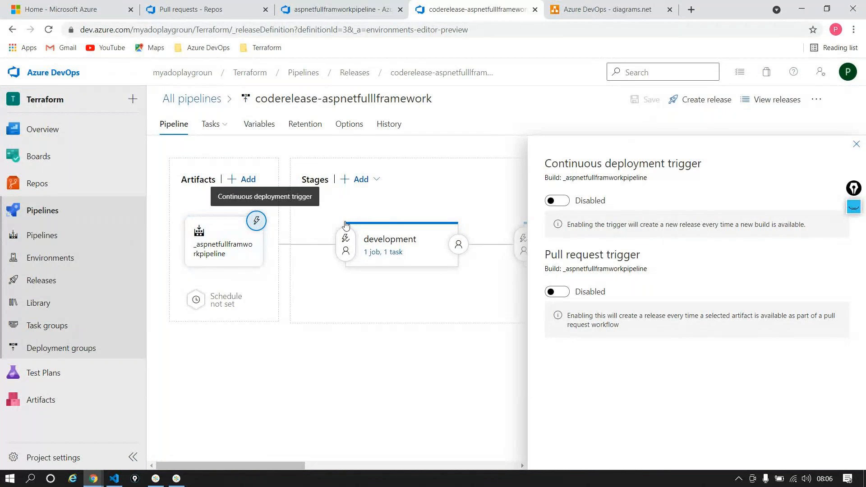
left_click(556, 200)
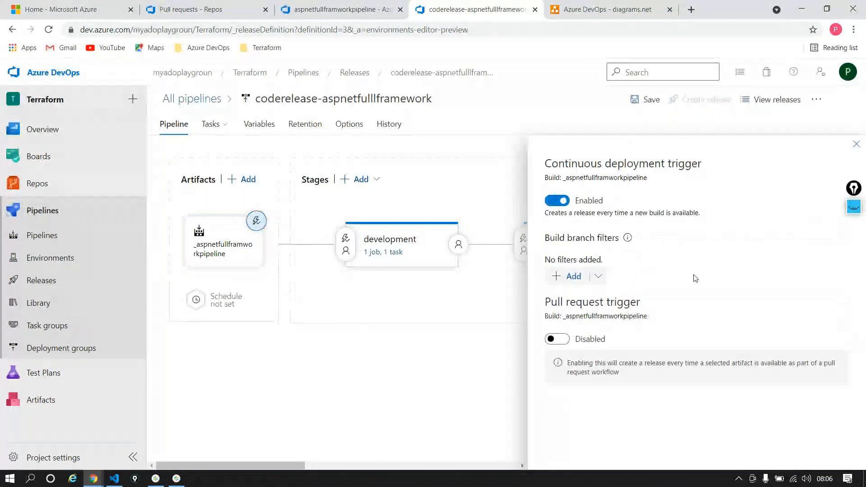
left_click(857, 144)
left_click(634, 101)
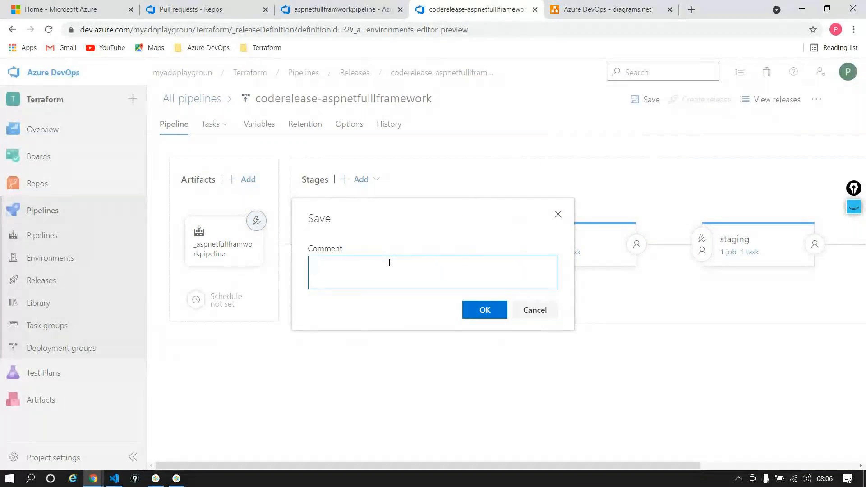
type("Enabled CD trigger")
left_click(483, 311)
mouse_move(151, 209)
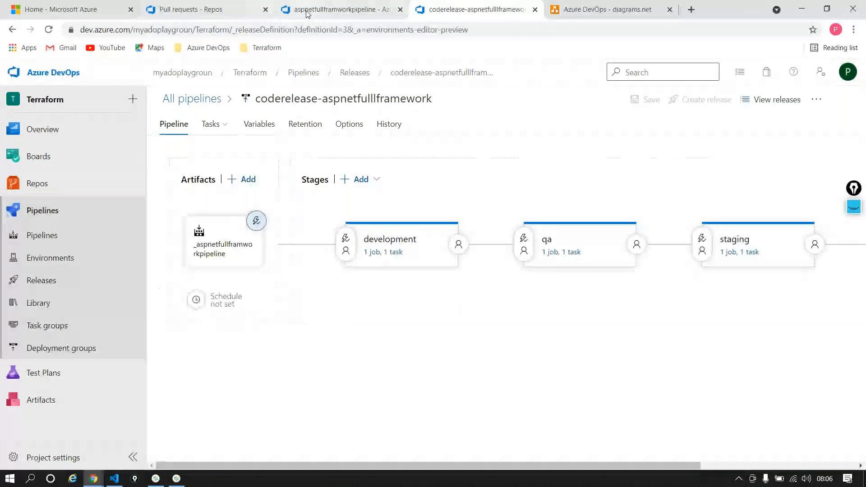
- Create the feature-500 into develop pull request titled "Updated Index.vbhtml", approve it and complete the merge
left_click(203, 9)
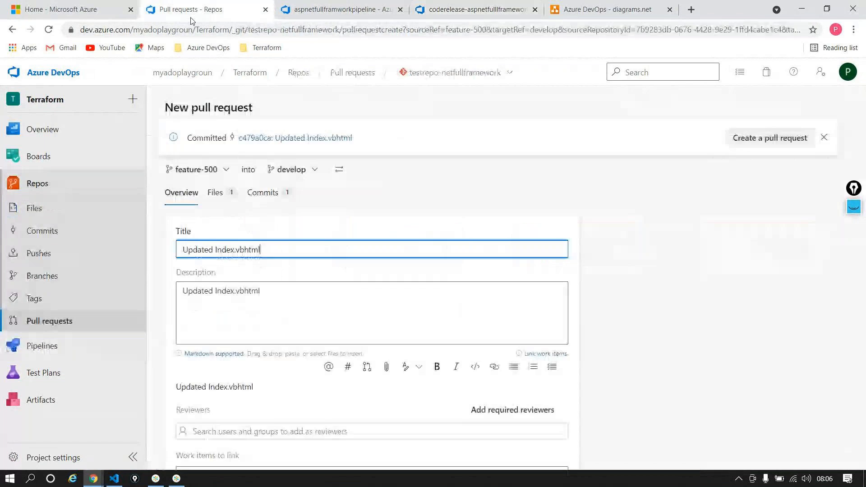
scroll(387, 272, "down", 3)
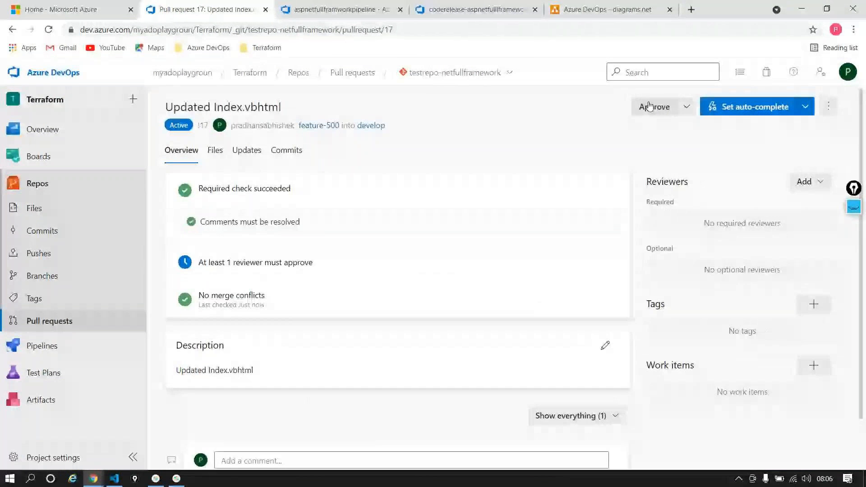
left_click(767, 109)
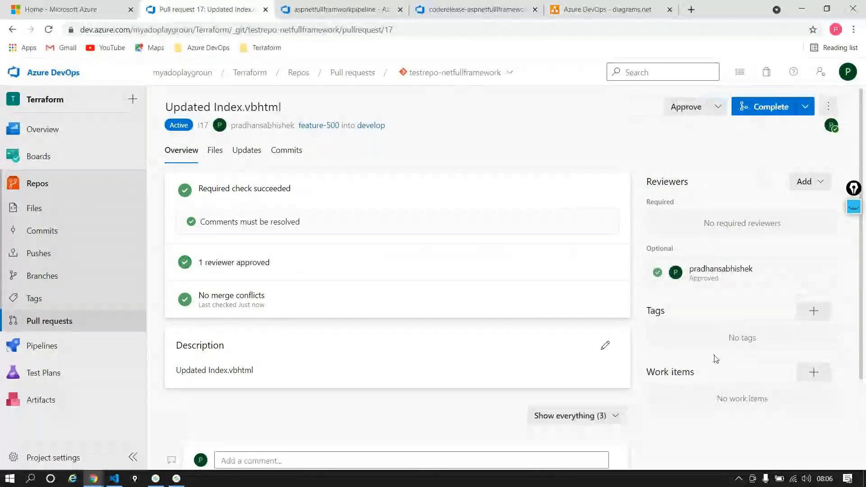
left_click(809, 444)
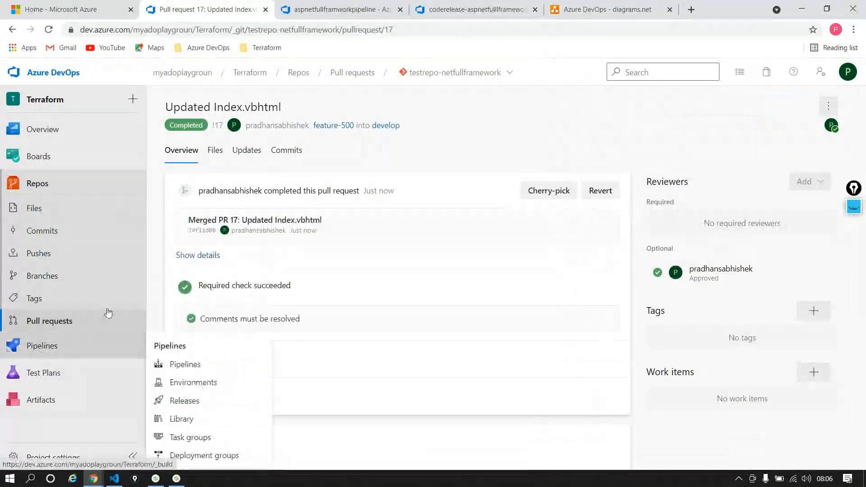
- Open the aspnetfullframworkpipeline run for merged PR 17 and view its Build-Job log
left_click(337, 9)
left_click(171, 138)
left_click(295, 72)
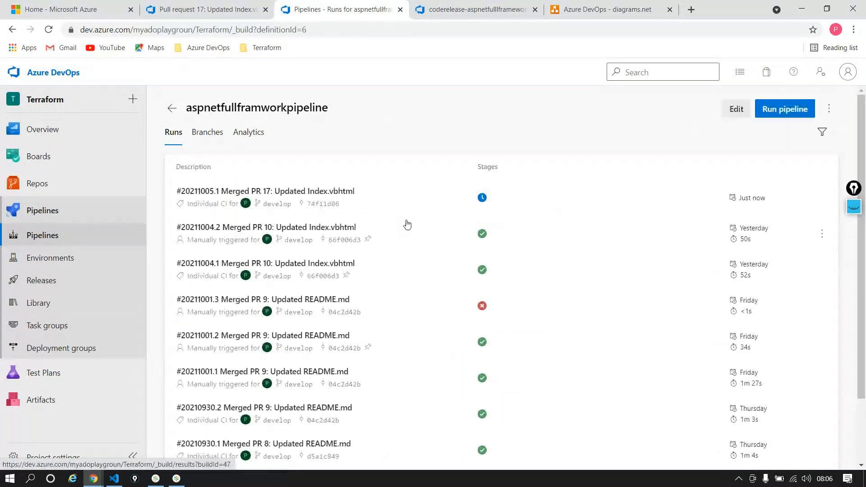
left_click(577, 198)
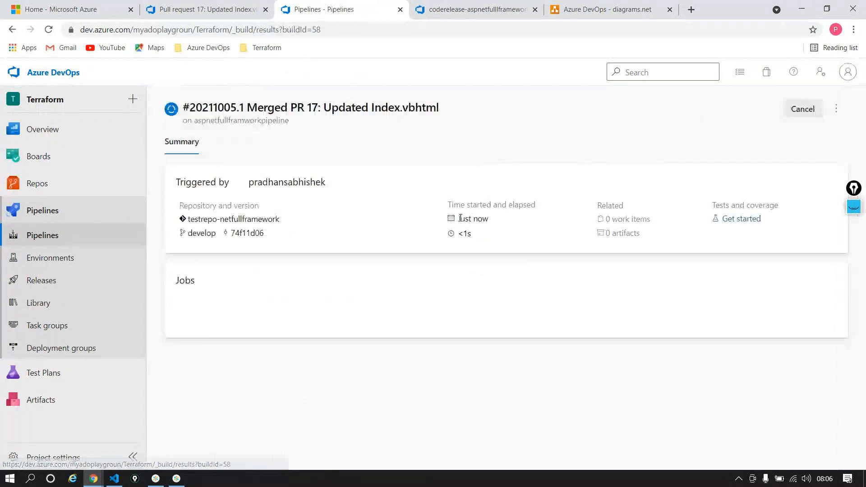
left_click(198, 333)
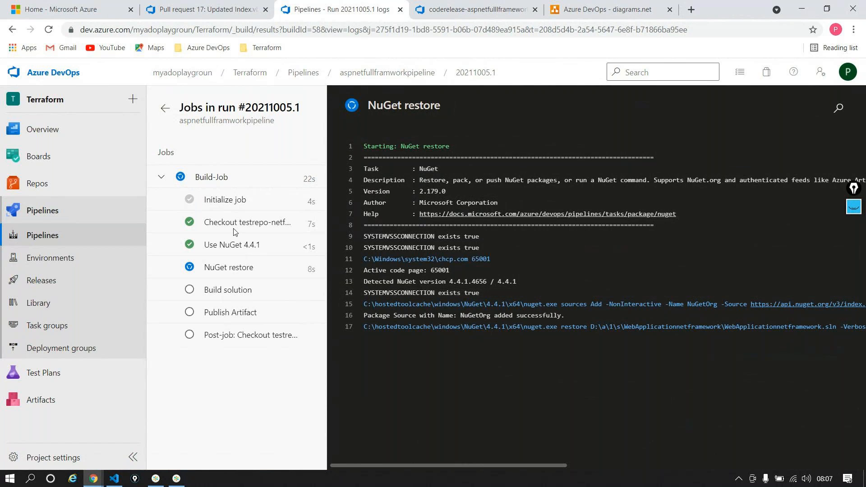
- Switch the release tab to the coderelease-aspnetfulllframework releases list and reopen the Build-Job log of run #20211005.1 to follow the build
left_click(166, 111)
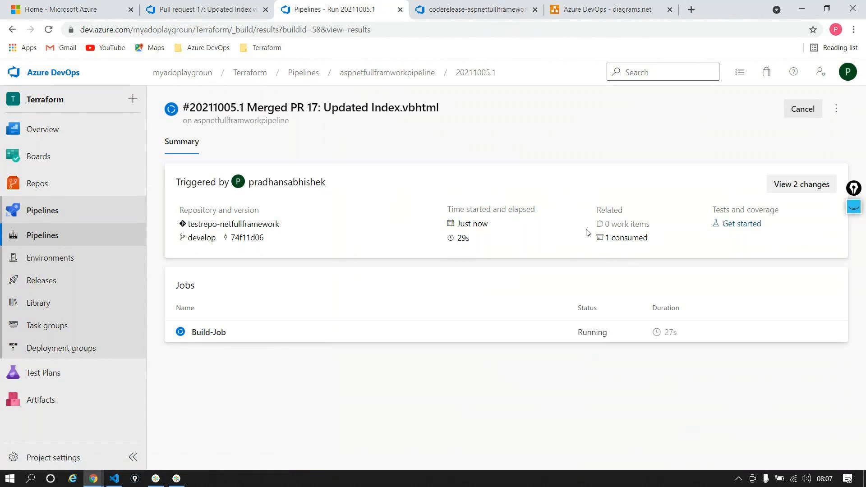
left_click(465, 10)
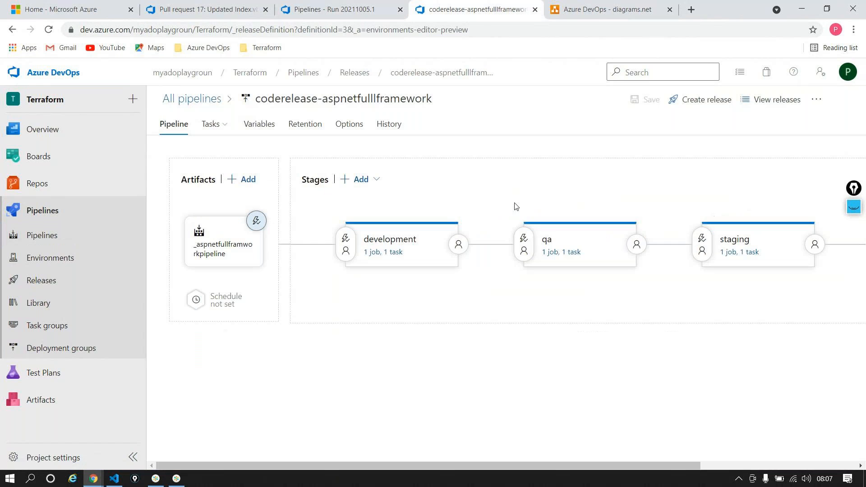
left_click(339, 8)
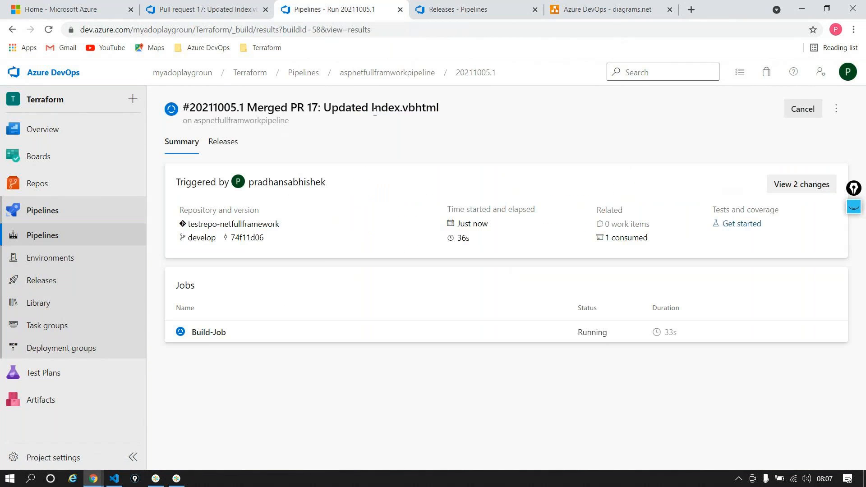
left_click(293, 332)
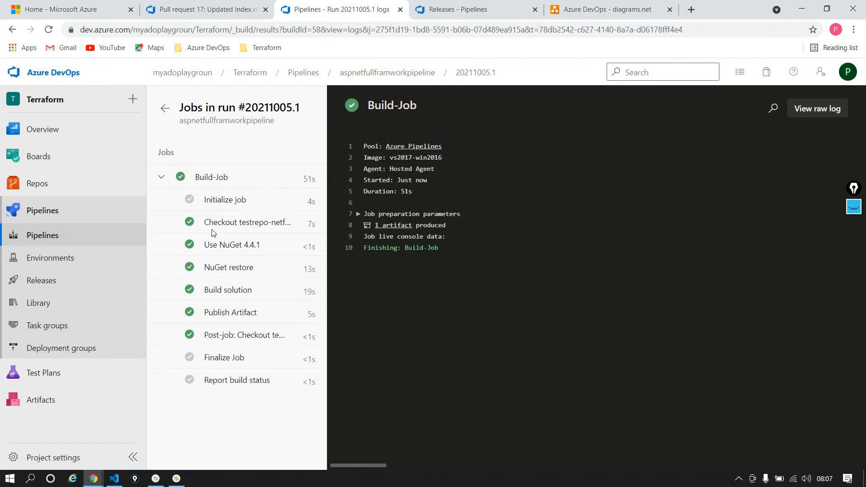
- Refresh the coderelease-aspnetfulllframework releases list and check it against the build run for a newly triggered release
left_click(447, 16)
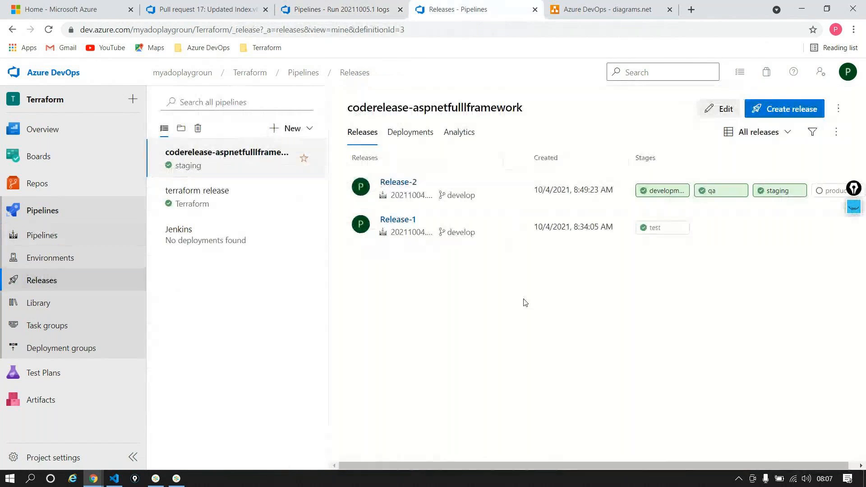
left_click(48, 29)
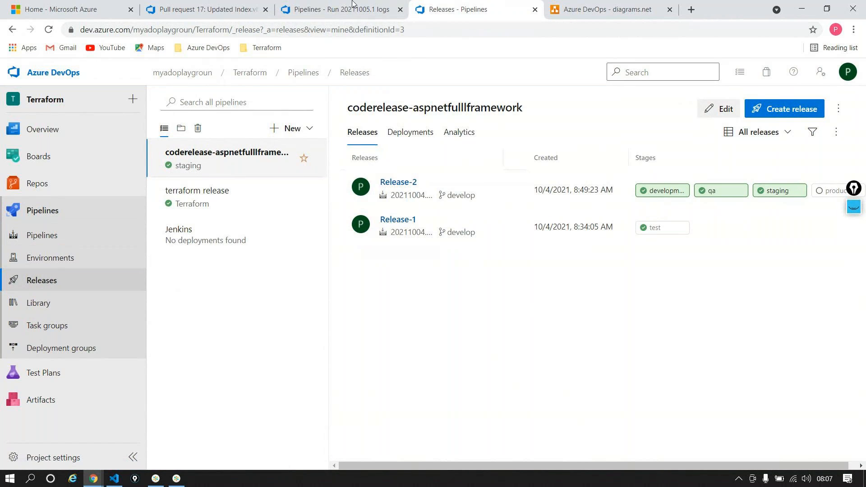
left_click(301, 10)
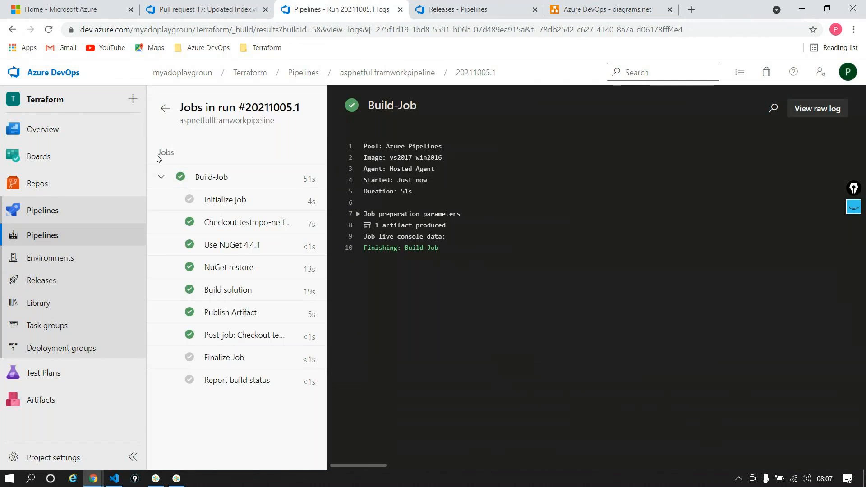
left_click(444, 10)
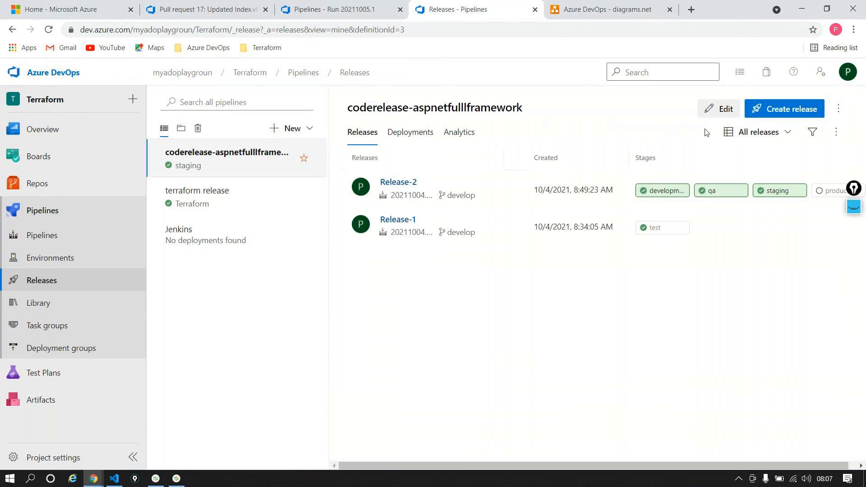
- Check the _aspnetfullframworkpipeline artifact settings in the release pipeline and open its source build pipeline in a separate browser tab
left_click(287, 157)
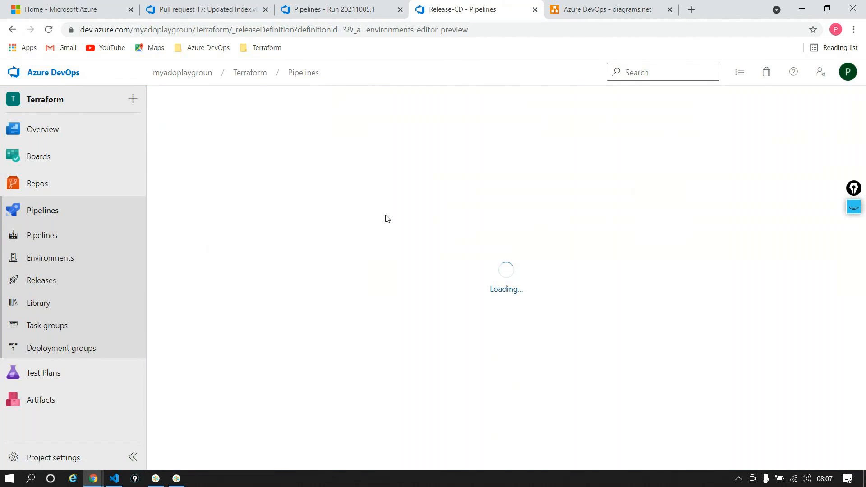
left_click(223, 243)
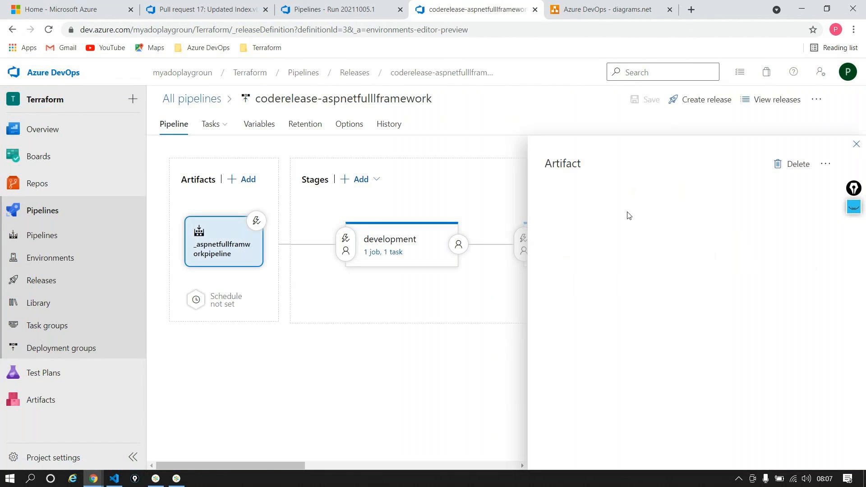
left_click(643, 180)
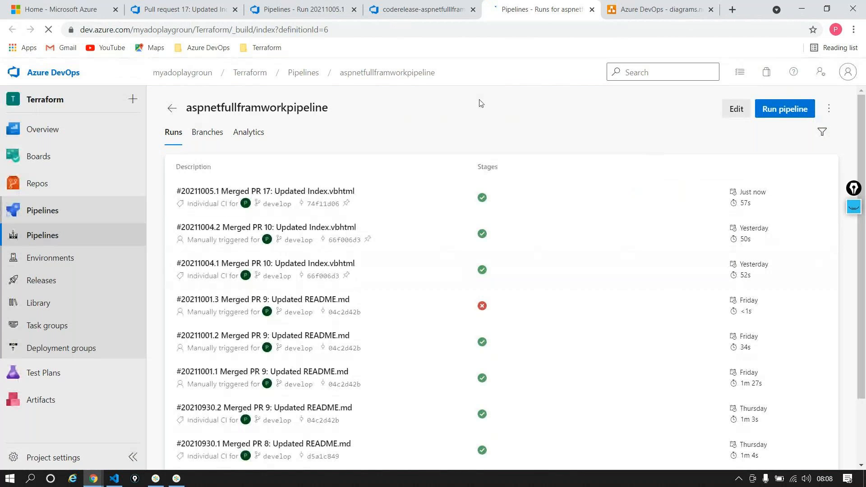
left_click(411, 10)
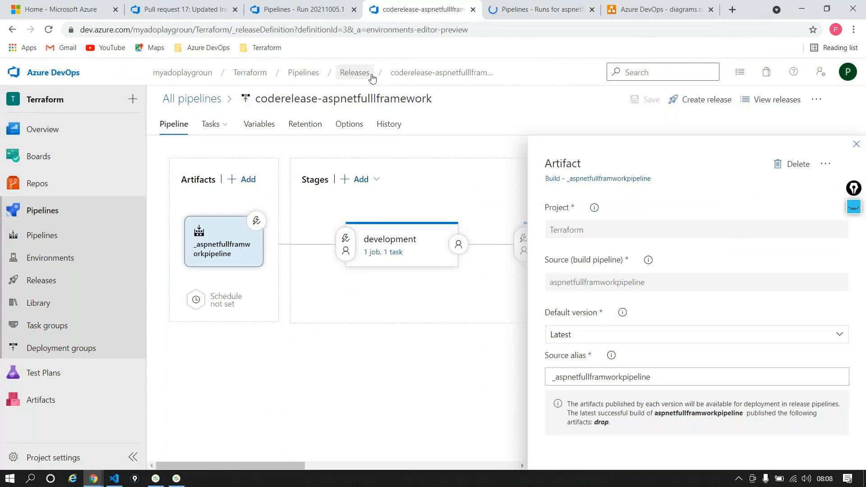
- Open the development stage logs of Release-3 and examine the Azure App Service Deploy task's detailed log for the failure cause
left_click(355, 72)
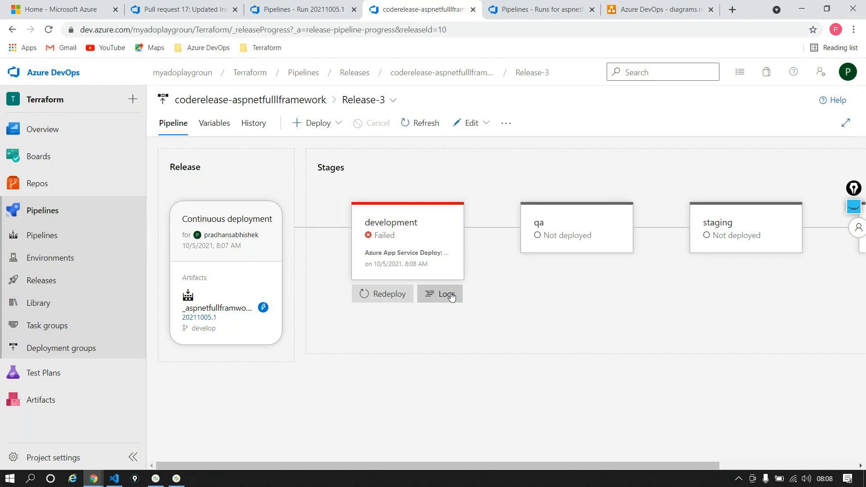
left_click(450, 293)
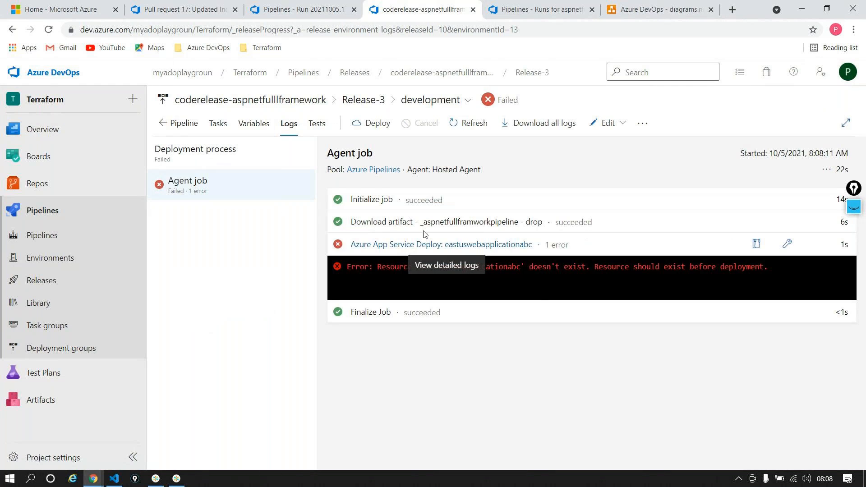
left_click(424, 235)
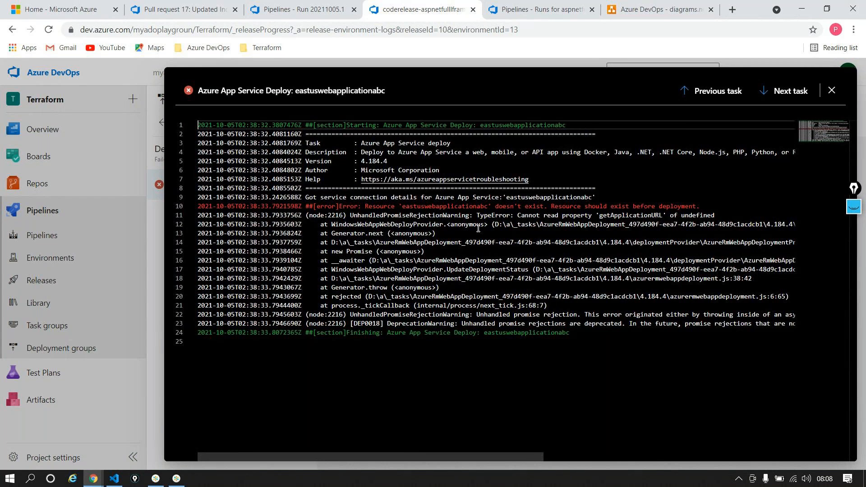
left_click_drag(306, 215, 227, 475)
left_click(243, 397)
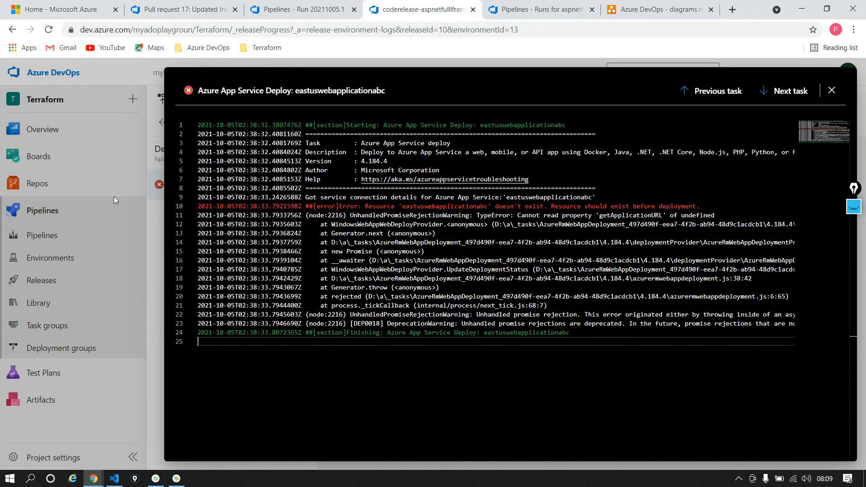
left_click(422, 207)
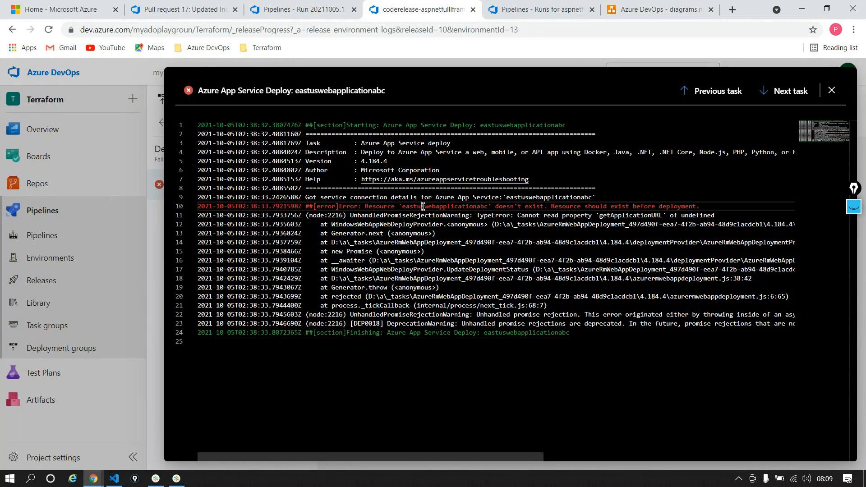
double_click(423, 207)
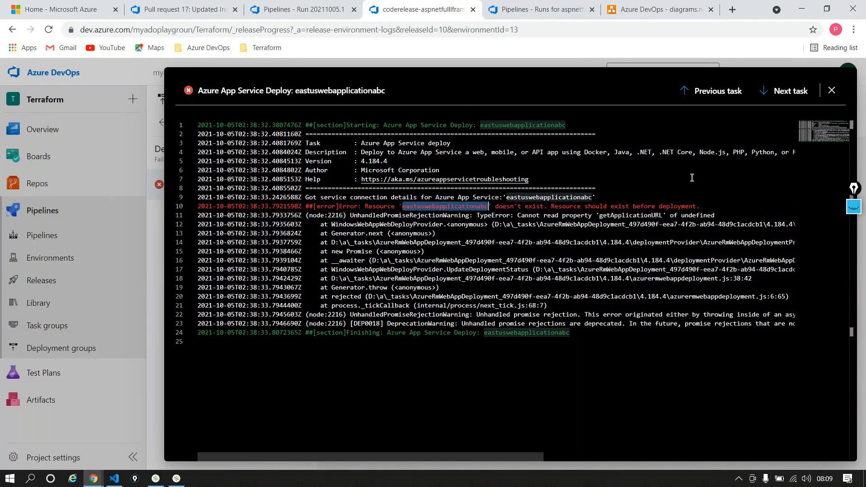
- Switch to the Azure portal and check the App Services and Resource groups lists for the deployment target
left_click(63, 9)
left_click(459, 133)
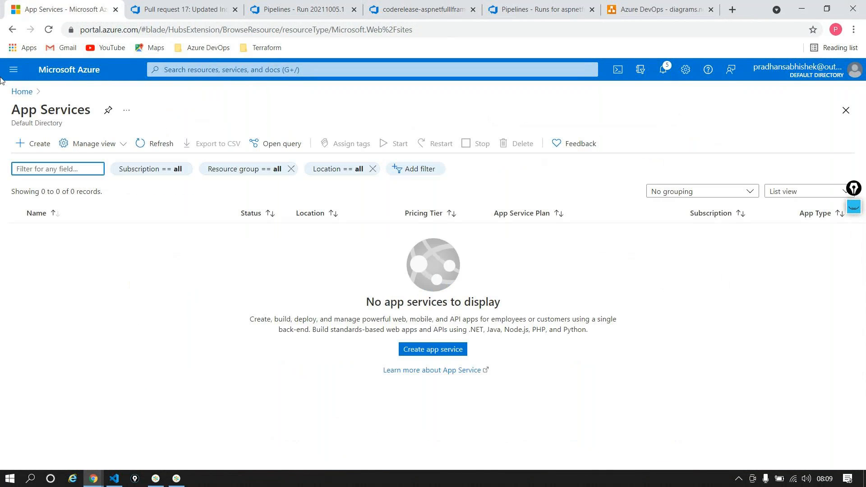
left_click(29, 94)
left_click(313, 135)
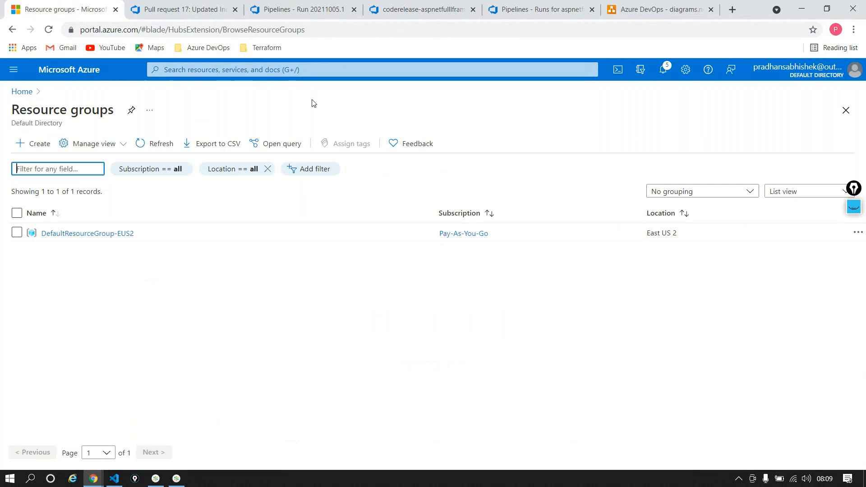
- Return to the release in Azure DevOps, close the detailed deploy log and go back to Release-3's stage overview
left_click(426, 13)
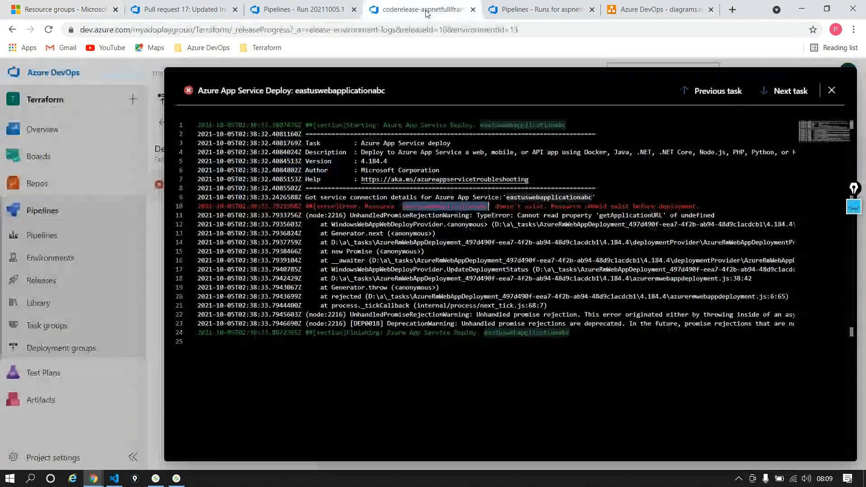
left_click(695, 175)
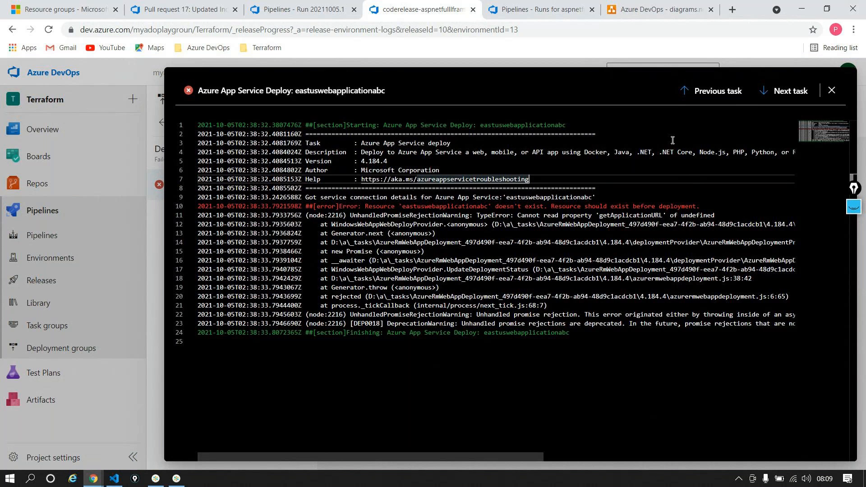
key("Escape")
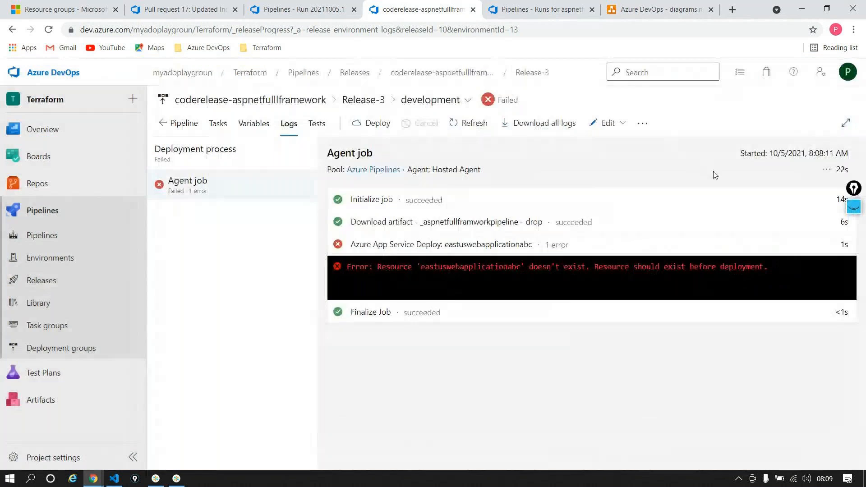
left_click(201, 116)
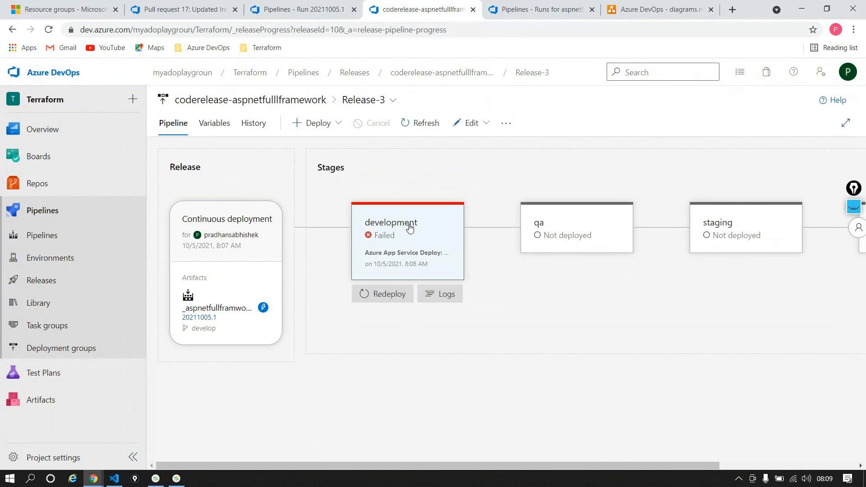
- Close the pull request and build run browser tabs and return to the Release-3 stage overview
left_click(61, 9)
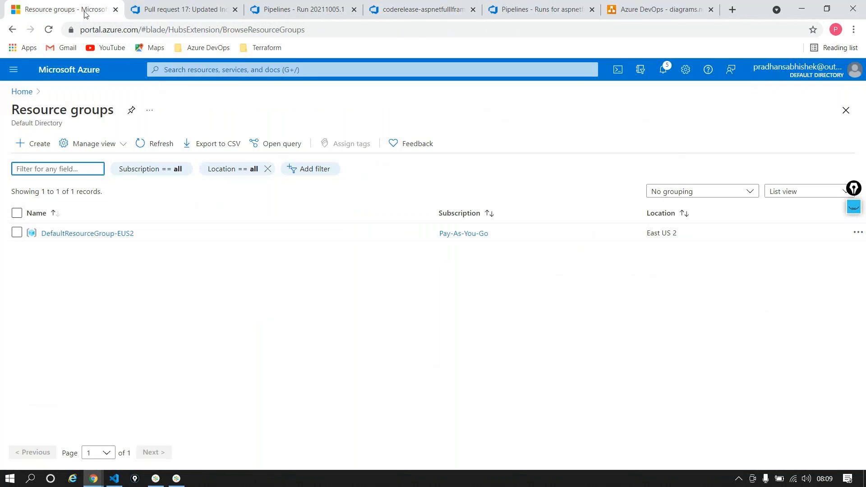
left_click(234, 10)
left_click(235, 9)
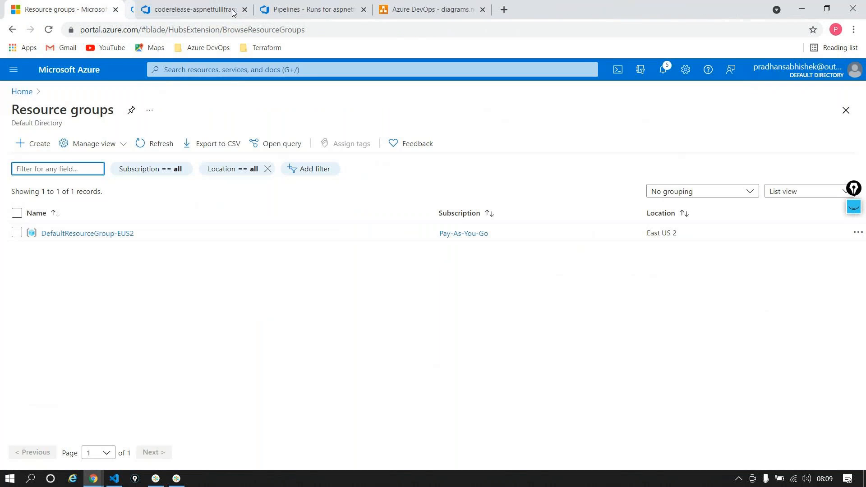
left_click(204, 12)
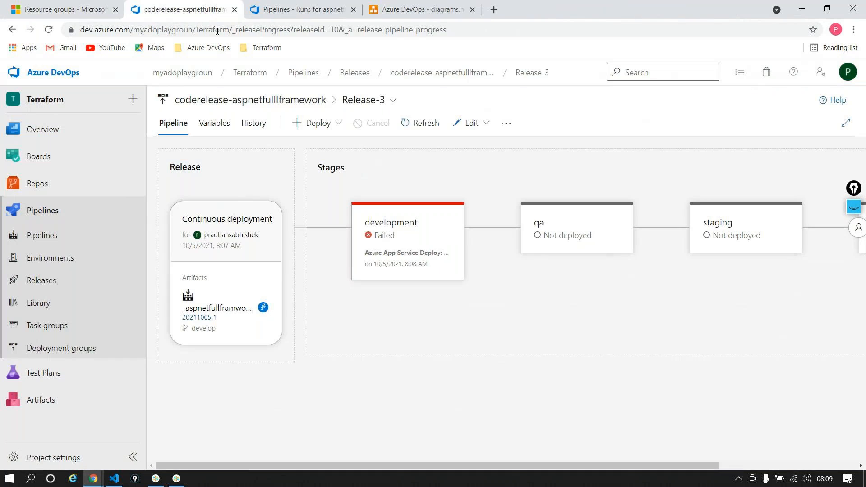
mouse_move(457, 228)
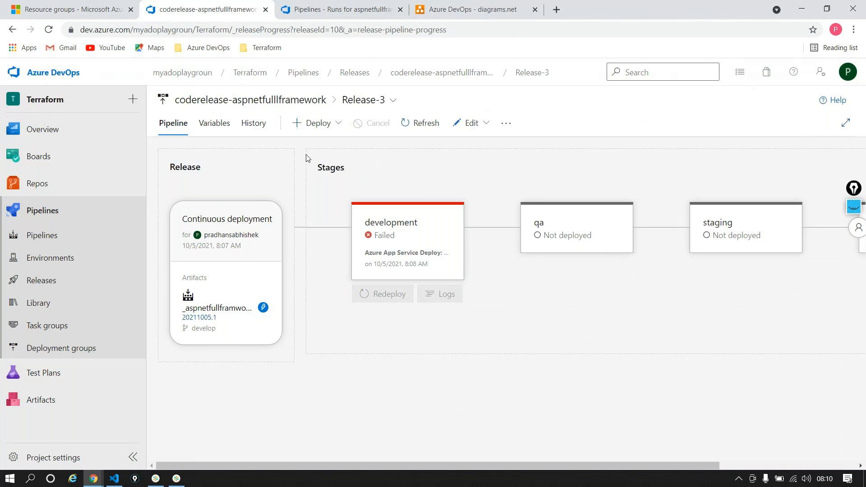
left_click(62, 10)
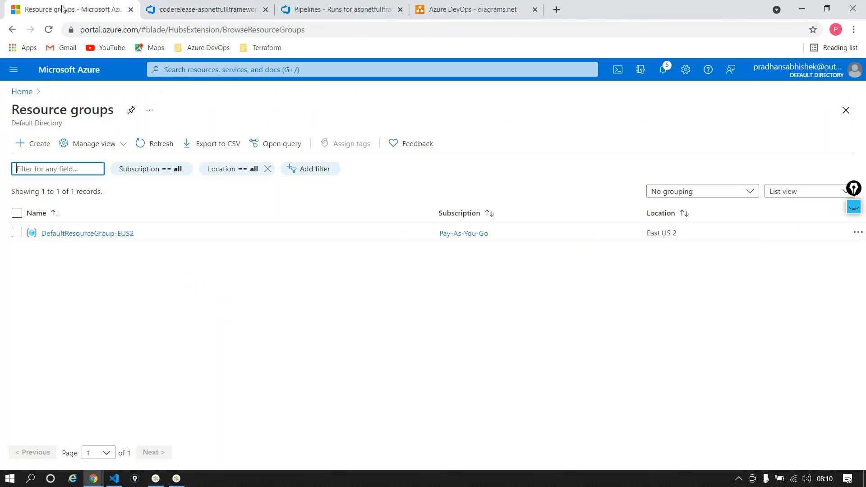
left_click(152, 13)
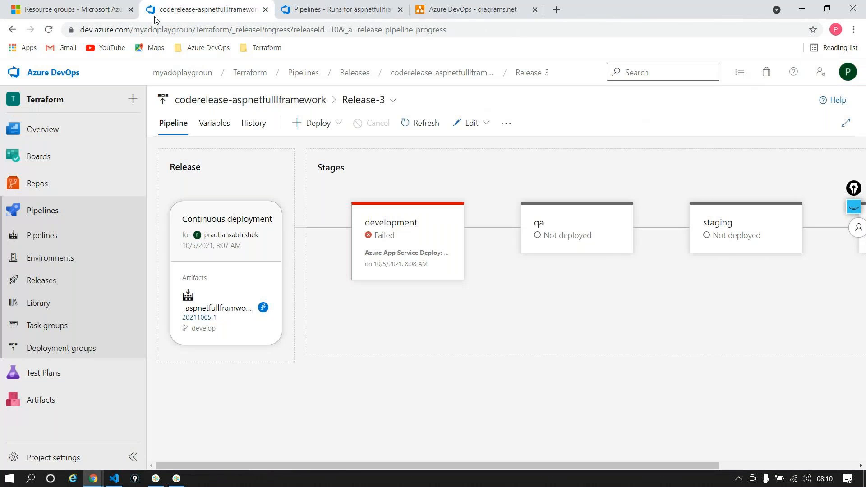
- Open Notepad and write a line mapping dev-RG to the app name devapplication2abcxyzus
mouse_move(368, 237)
key("super+r")
key("Return")
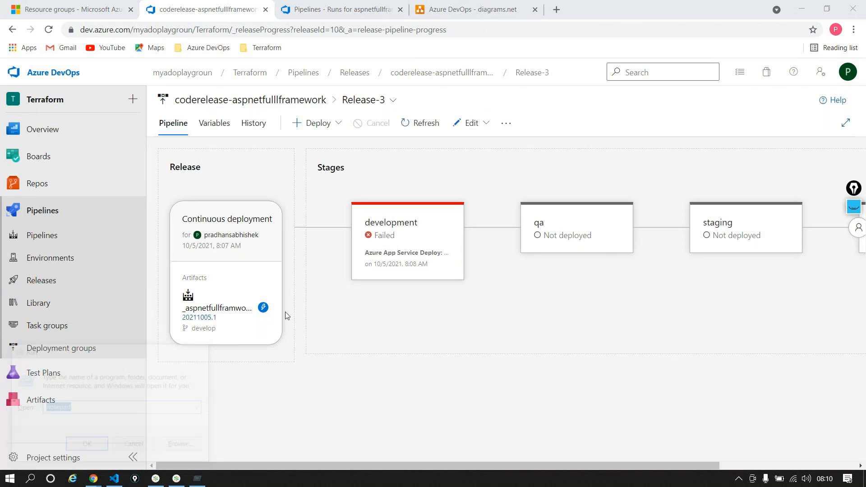
type("d")
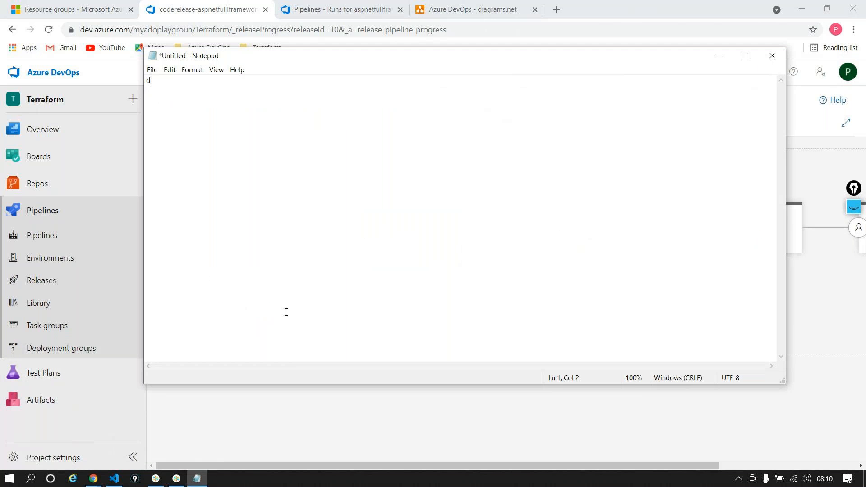
type("ev-RG   --  devapplication2a")
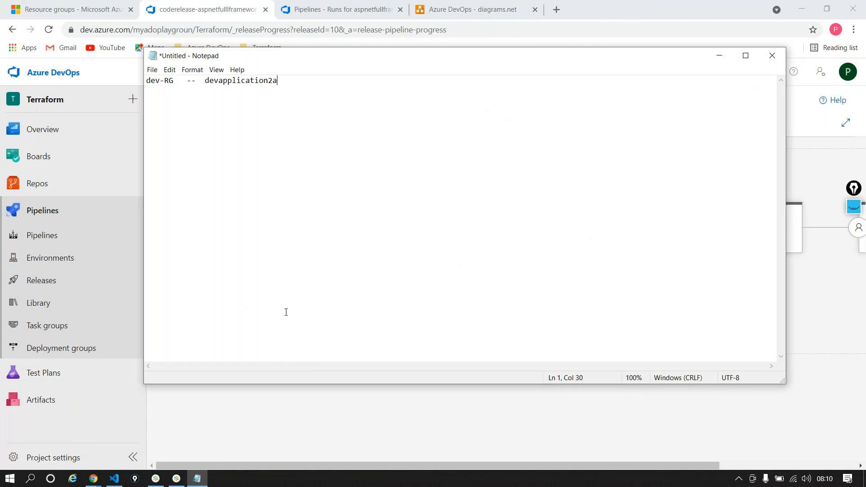
type("bcxyzus")
key("Return")
key("Return")
key("Return")
- Add a qa-Rg line to the note and fill it with a copy of the dev app name
type("qa")
type("g   ---  qaa")
key("BackSpace")
key("BackSpace")
key("BackSpace")
left_click_drag(205, 80, 337, 80)
key("ctrl+c")
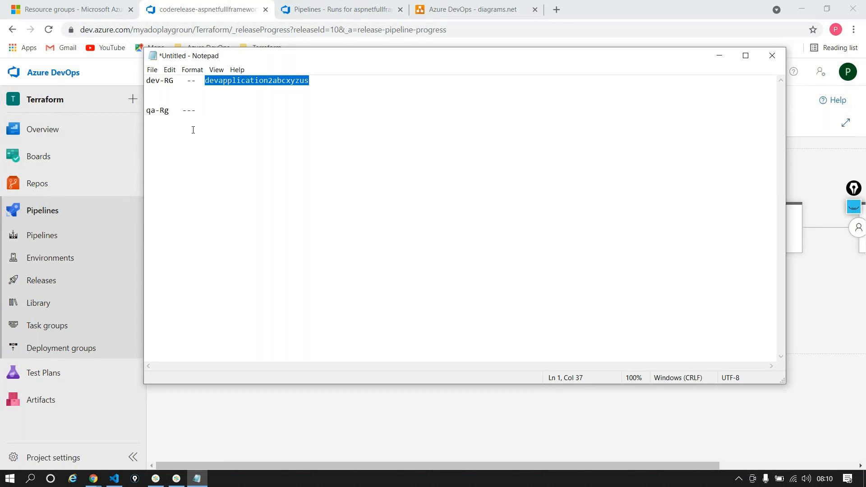
left_click(215, 109)
key("ctrl+v")
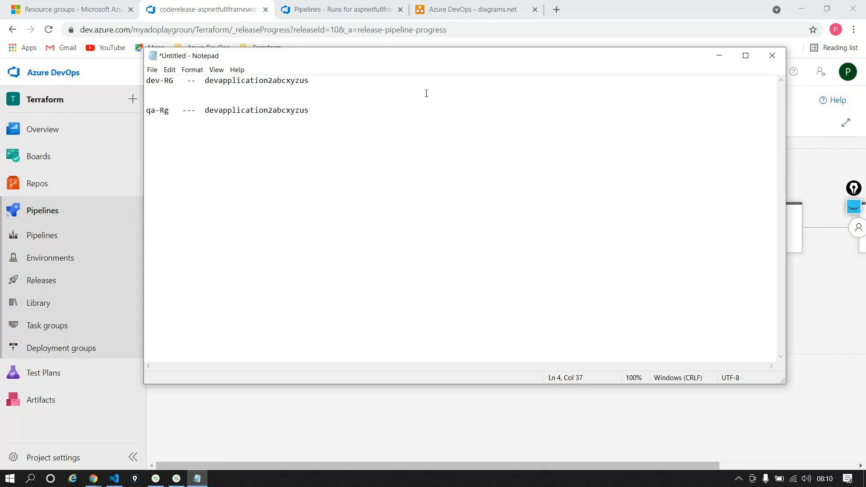
- Add a staging line below the qa-Rg line and fill it with a copy of the same app name
key("Return")
key("Return")
type("staging  --")
left_click(312, 122)
left_click_drag(206, 113, 310, 111)
key("ctrl+c")
left_click(234, 134)
key("ctrl+v")
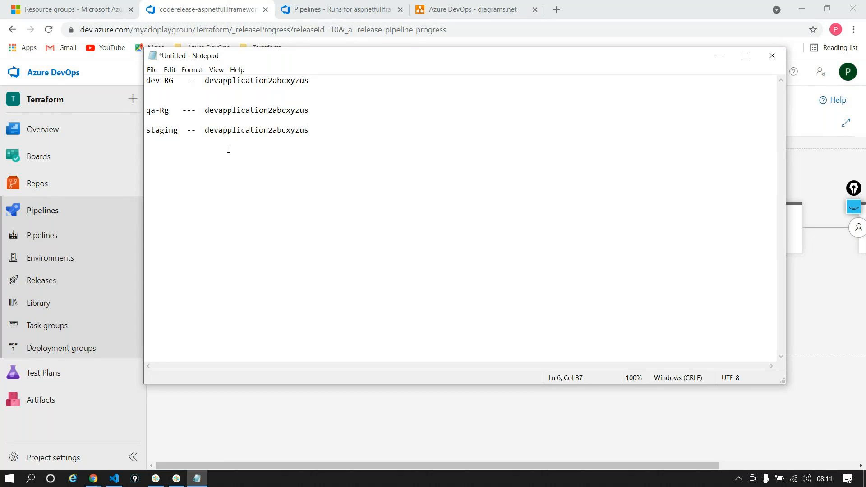
- Change the app name on the qa-Rg line to qaapplication2abcxyzus
left_click(218, 110)
key("BackSpace")
key("BackSpace")
key("BackSpace")
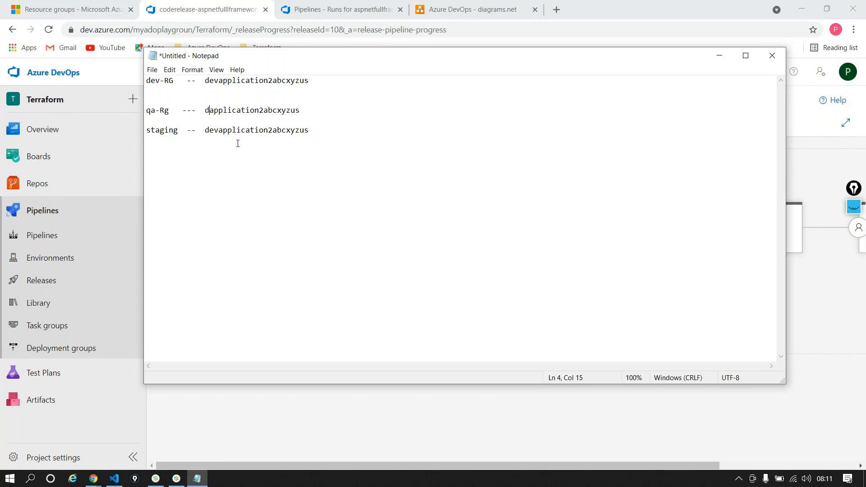
type("qa")
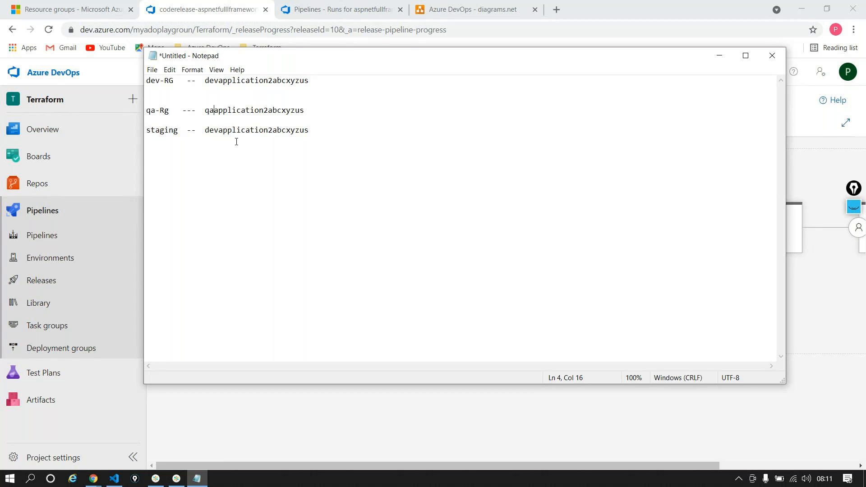
- Change the app name on the staging line to sapplication2abcxyzus
left_click(219, 131)
key("BackSpace")
key("BackSpace")
key("BackSpace")
type("stage")
key("Return")
key("Return")
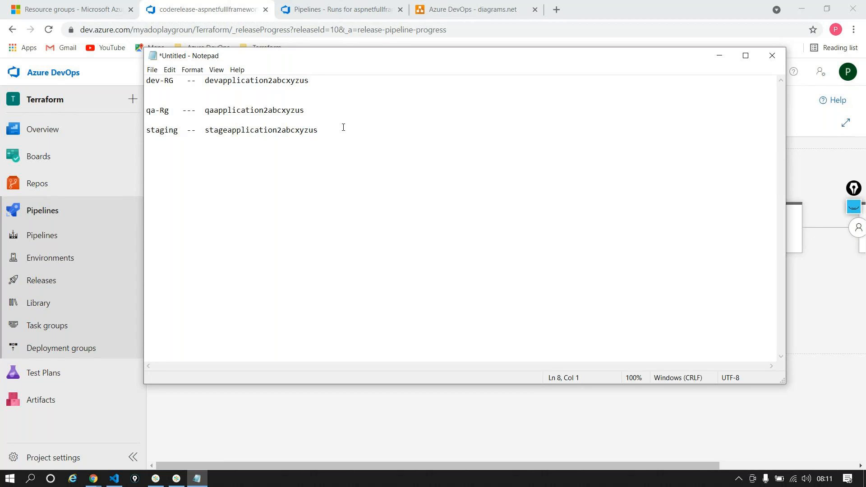
left_click_drag(209, 130, 227, 130)
key("BackSpace")
- Add a prod line with the app name prdapplication2abcxyzus and minimize the note
key("Return")
key("Return")
key("Return")
type("prod  -  prd")
left_click_drag(210, 130, 313, 131)
left_click(212, 158)
key("ctrl+v")
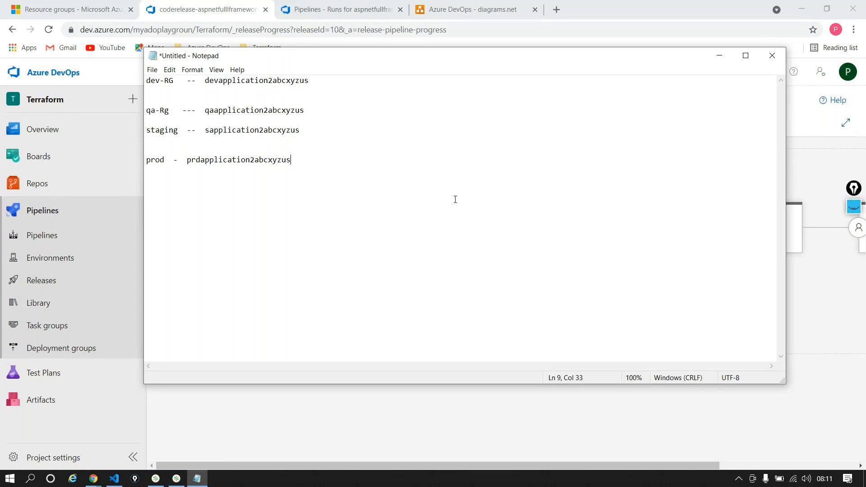
left_click(720, 56)
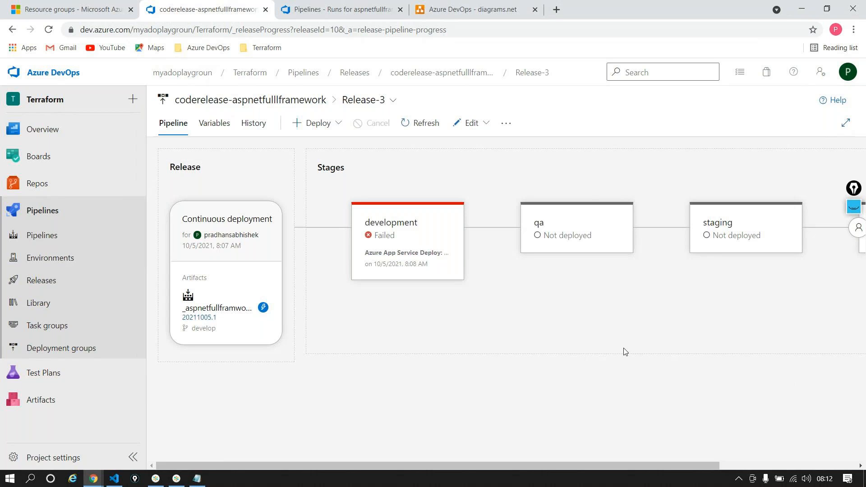
- Annotate the release overview with a circled handwritten "IAAC" below the development stage, and clear the drawing
left_click(13, 7)
left_click(176, 9)
left_click(854, 208)
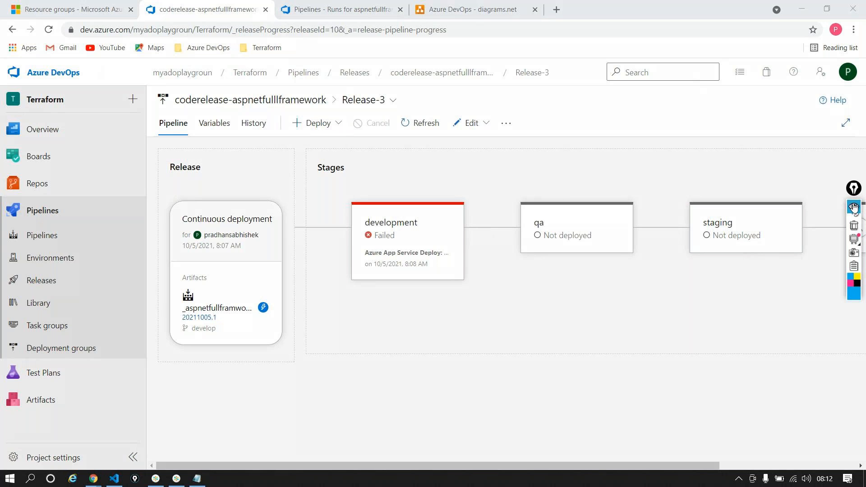
left_click(854, 234)
left_click_drag(390, 350, 391, 335)
mouse_move(401, 379)
left_mouse_down()
mouse_move(410, 350)
mouse_move(445, 333)
mouse_move(455, 352)
mouse_move(464, 336)
mouse_move(517, 337)
mouse_move(441, 312)
mouse_move(422, 392)
mouse_move(401, 319)
mouse_move(380, 317)
left_mouse_up()
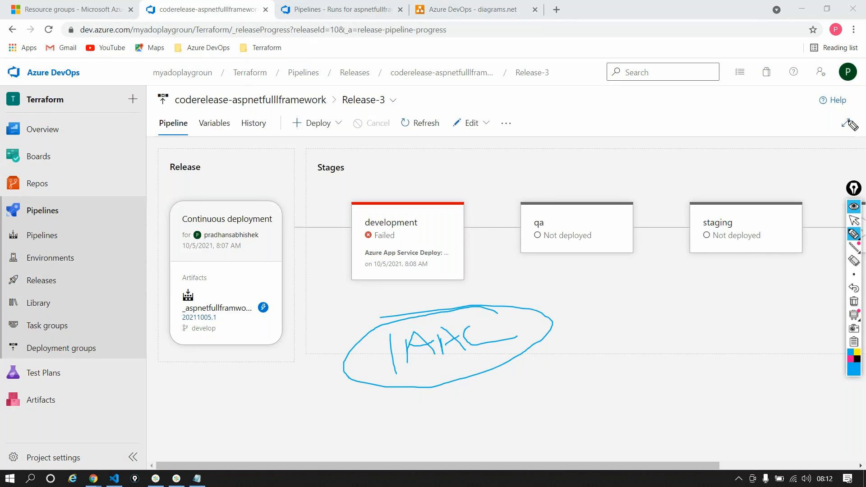
left_click(854, 302)
left_click(854, 220)
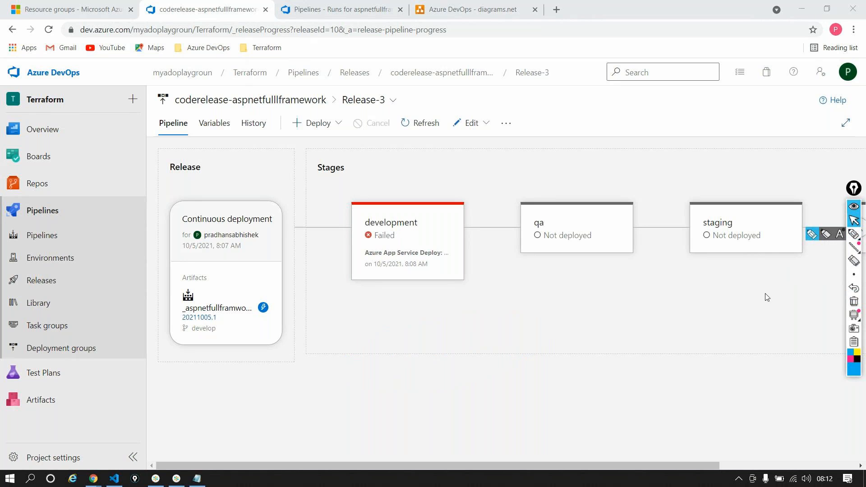
left_click(853, 208)
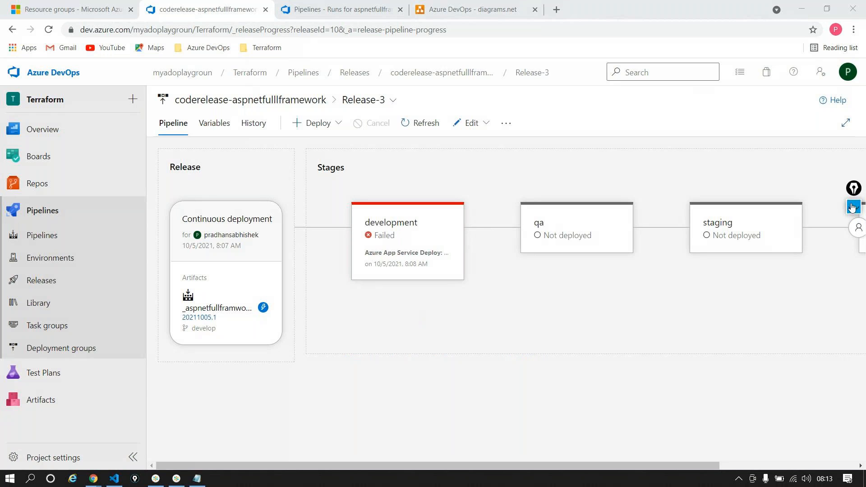
- Switch to Visual Studio Code and insert the ARM template skeleton into Untitled-1 with the arm! snippet
left_click(115, 479)
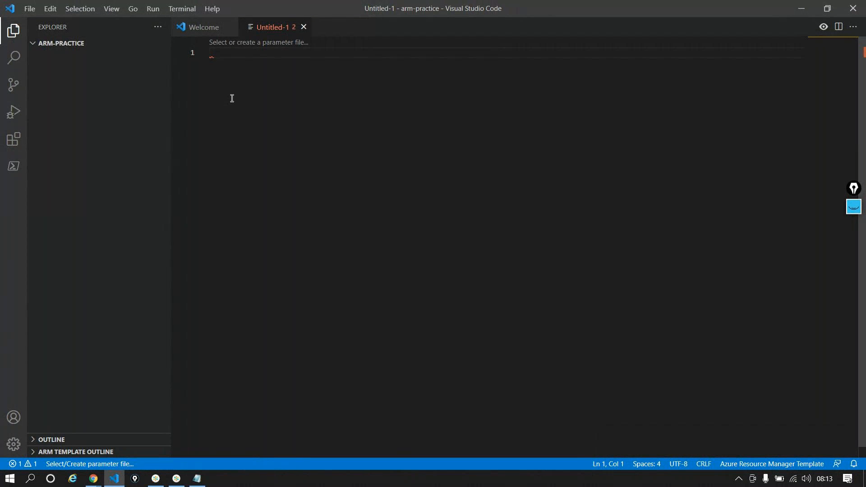
type("arm!")
key("Return")
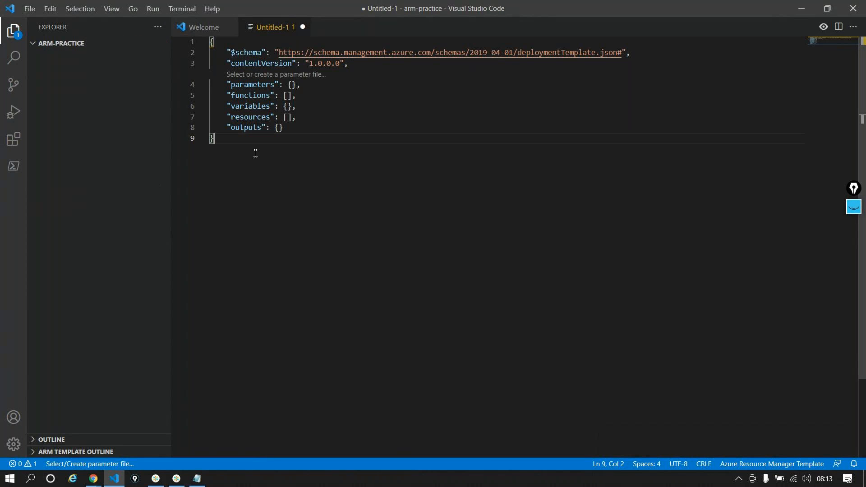
- Remove the outputs and functions sections from the ARM template
mouse_move(293, 130)
left_mouse_down()
mouse_move(228, 129)
mouse_move(296, 118)
left_mouse_up()
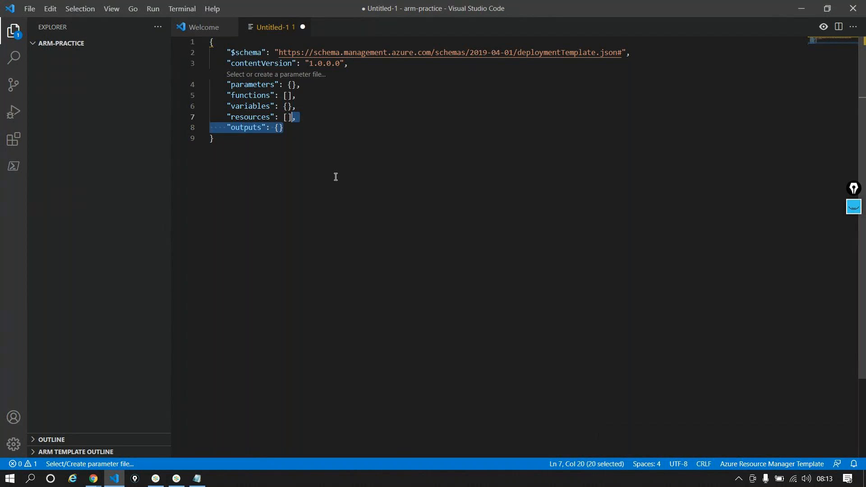
key("BackSpace")
left_click(305, 96)
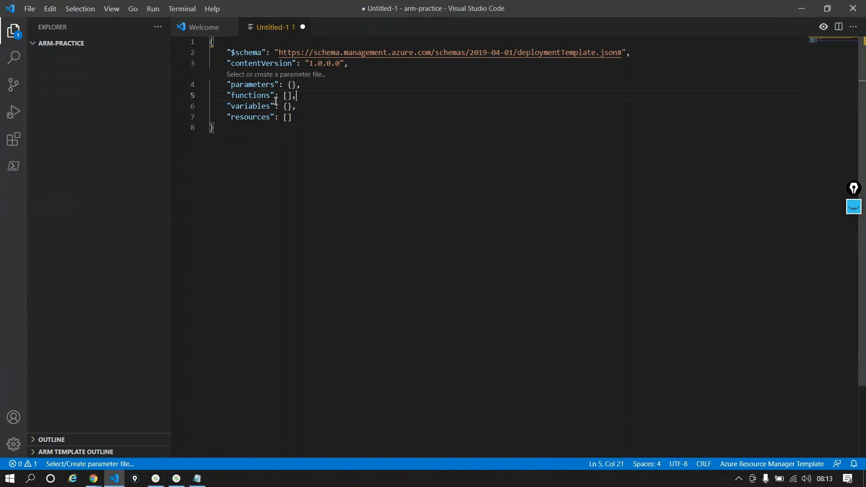
key("shift+Home")
key("BackSpace")
key("BackSpace")
key("BackSpace")
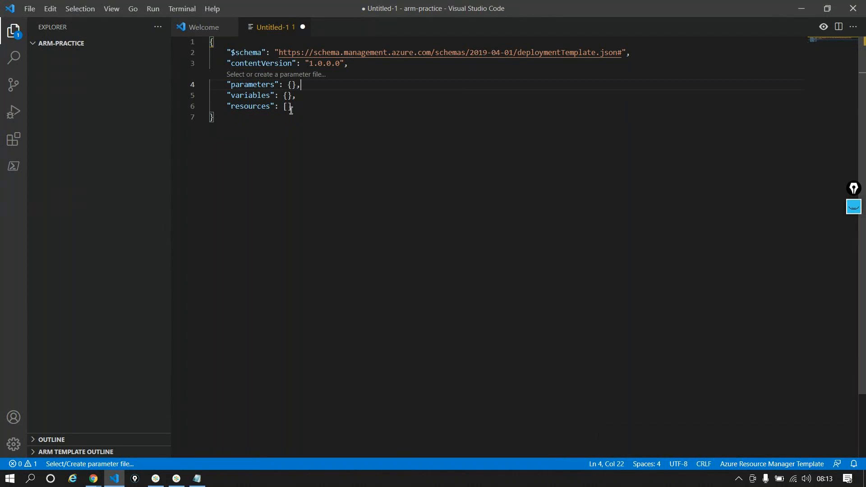
- Open a new line inside the template's resources array and enter "webapp" to look up a resource snippet
left_click(287, 106)
key("Return")
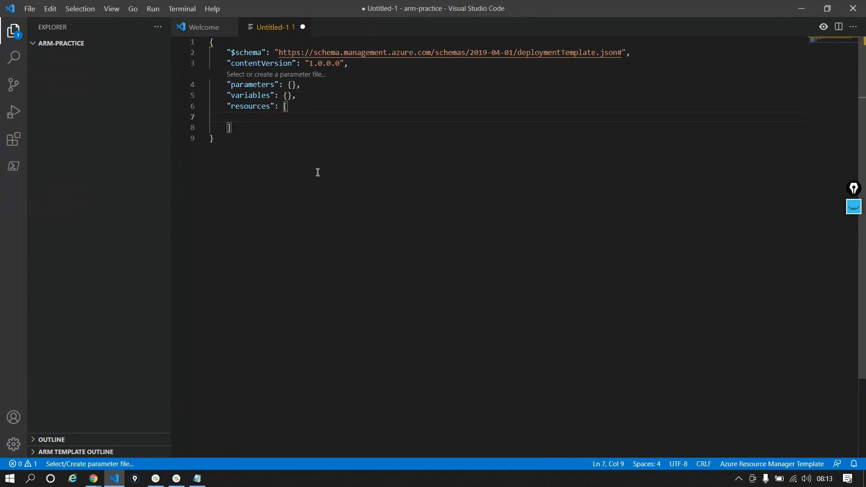
type("webapp")
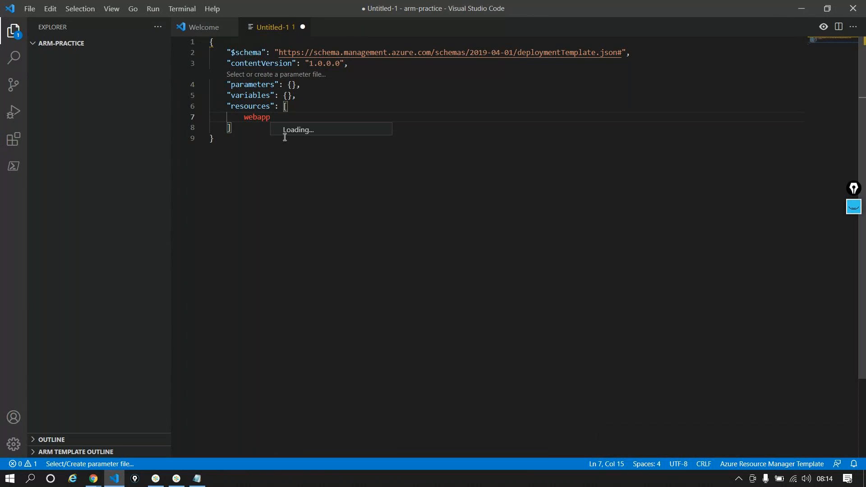
- Switch to the Azure DevOps browser window and view the releases list of the coderelease-aspnetfulllframework pipeline
mouse_move(94, 478)
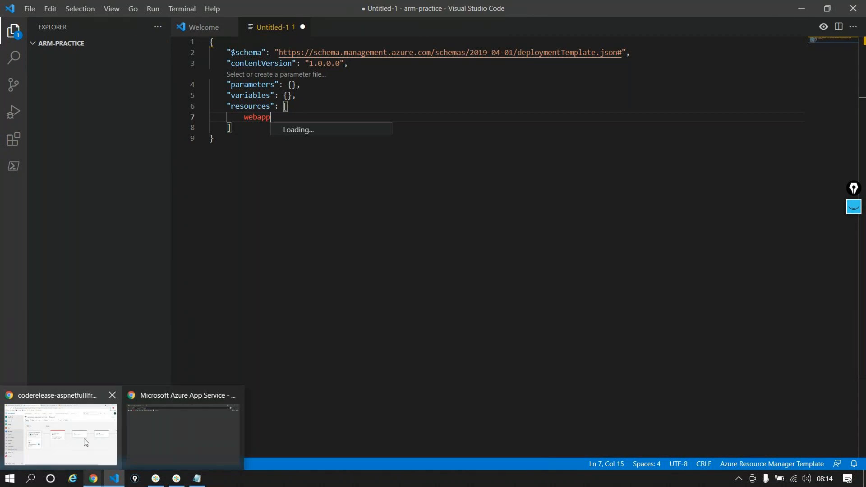
mouse_move(86, 441)
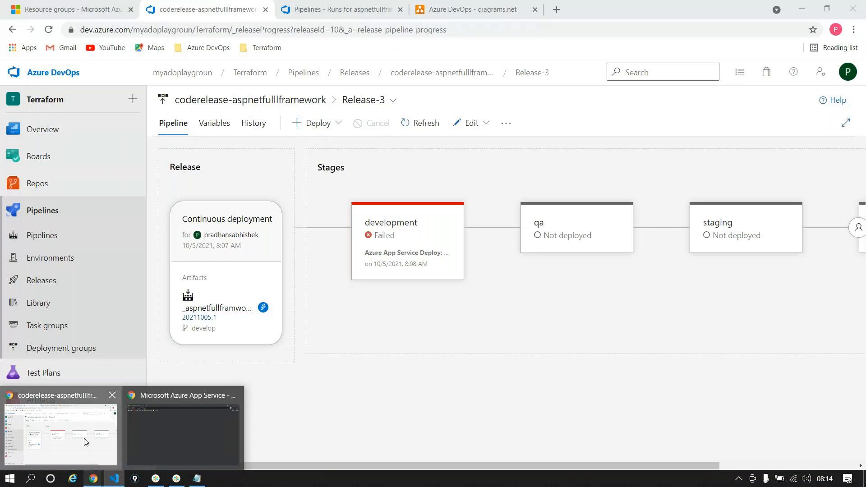
left_click(86, 441)
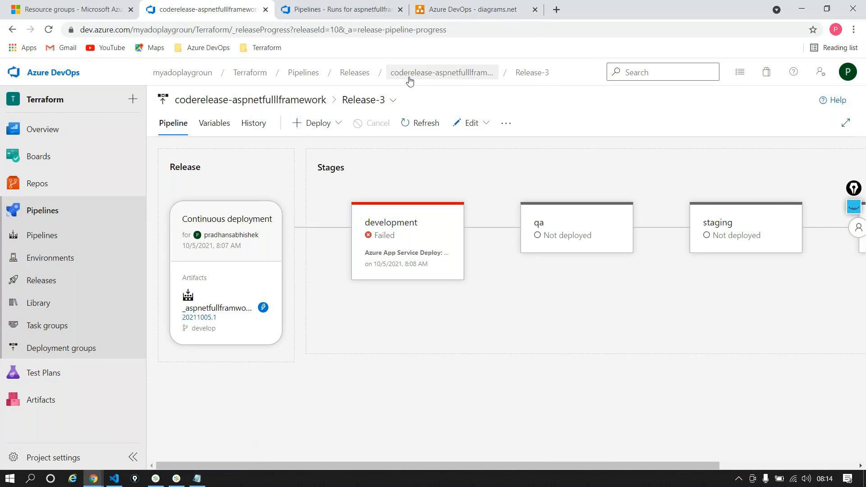
left_click(441, 74)
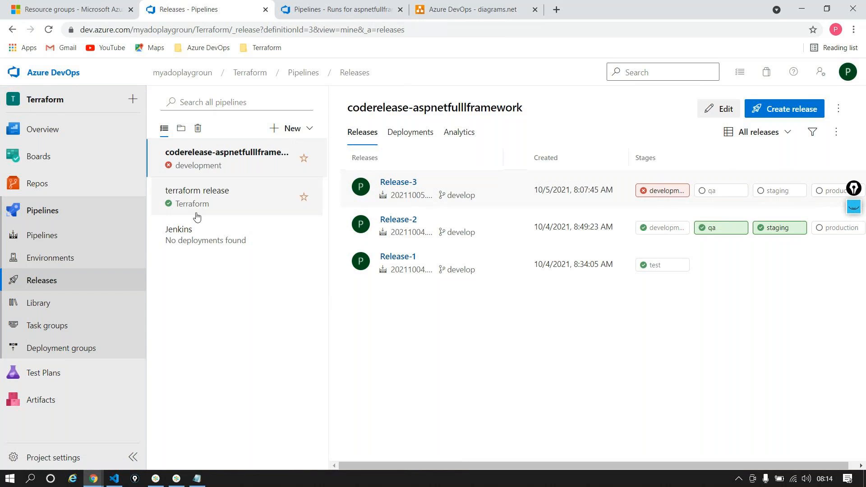
mouse_move(31, 152)
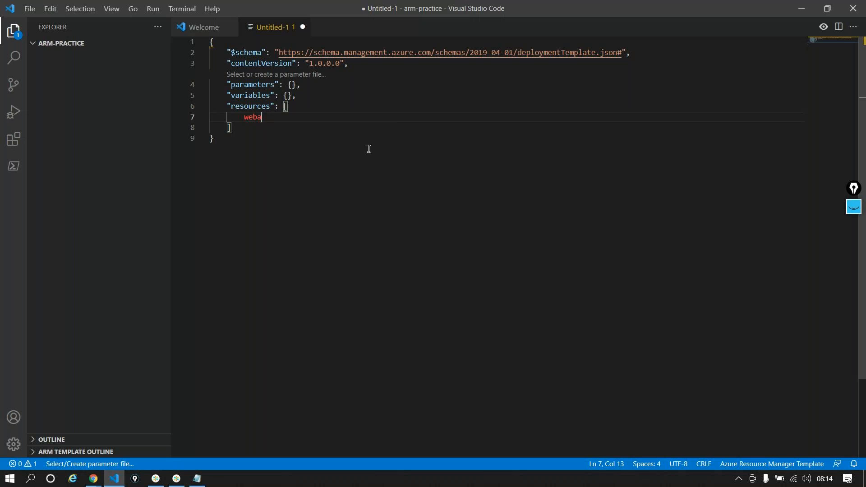
- Return to Visual Studio Code and try the snippet terms "webapp" and "appservice" inside the resources array
key("BackSpace")
key("BackSpace")
key("BackSpace")
type("eb")
type("app")
key("BackSpace")
key("BackSpace")
key("BackSpace")
key("BackSpace")
key("BackSpace")
key("BackSpace")
type("appservice")
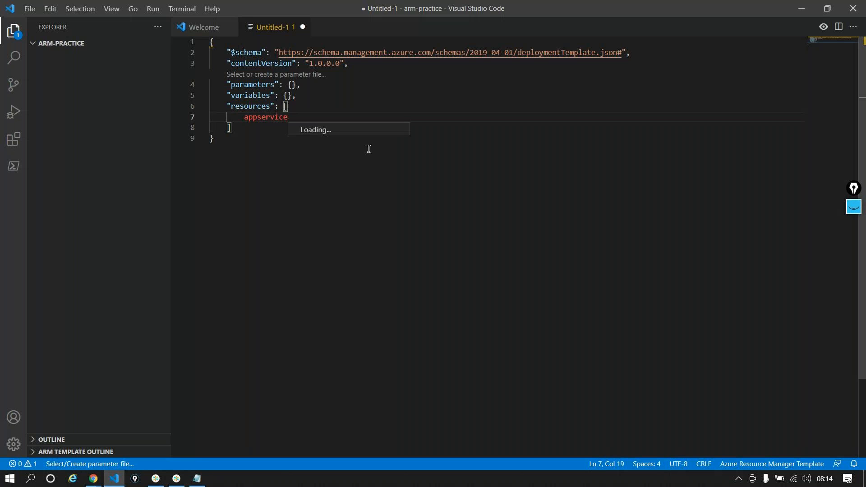
- Create a second untitled file, set its language to Azure Resource Manager Template and enter the arm! snippet prefix
key("ctrl+n")
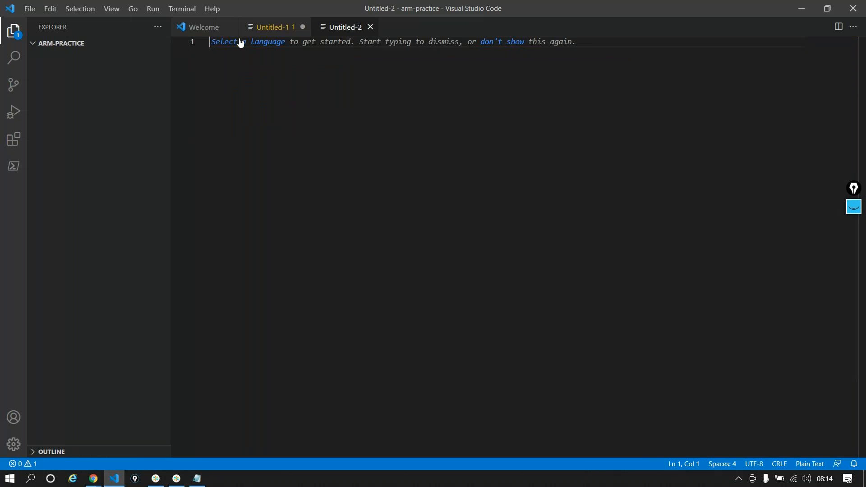
left_click(230, 43)
left_click(317, 69)
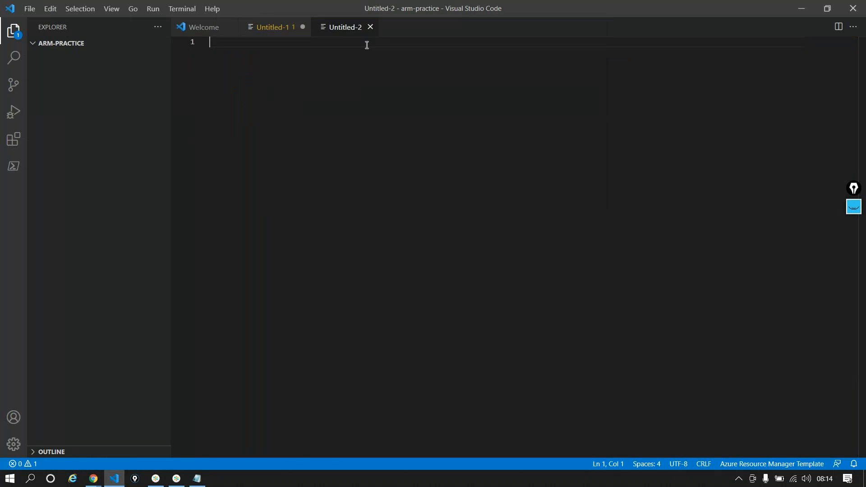
type("a")
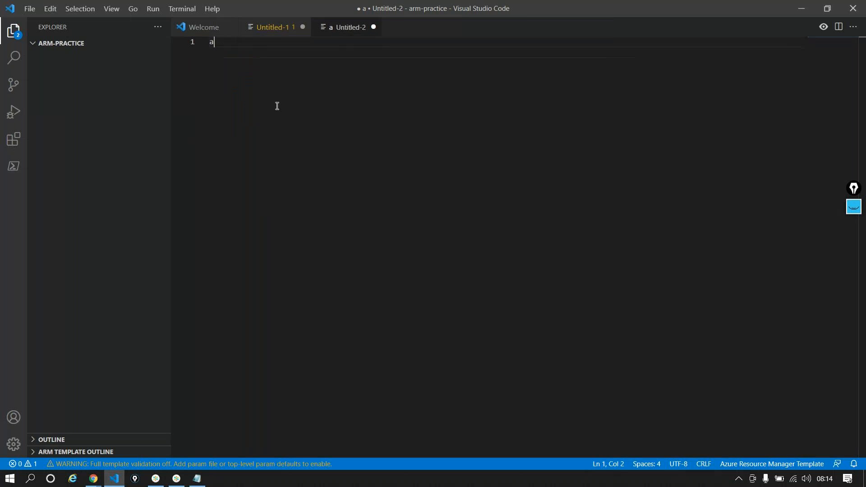
type("rm!")
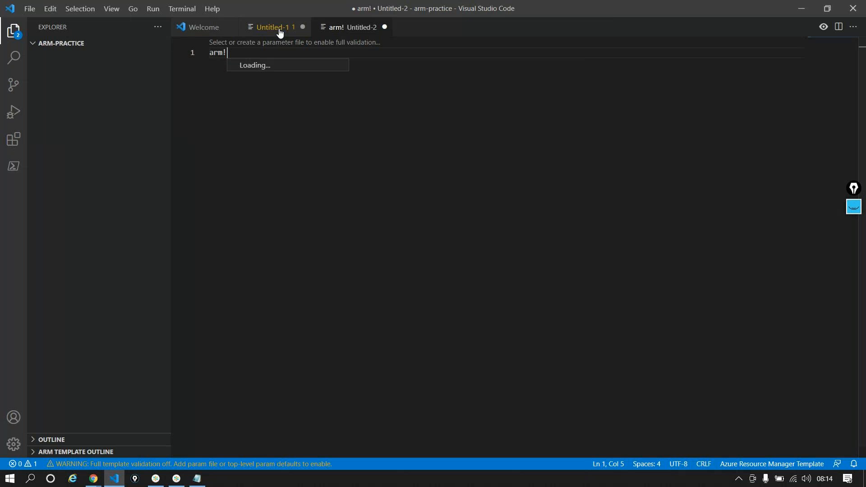
- Replace the snippet term in the resources array of Untitled-1 with "web"
left_click(280, 28)
double_click(269, 120)
type("web")
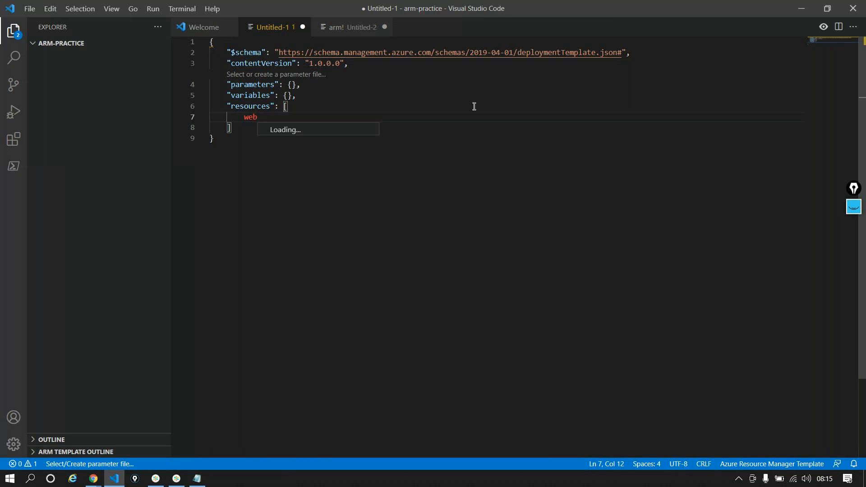
- Replace the contents of Untitled-2 with "=" and check the file's language mode choices without changing the mode
left_click(347, 27)
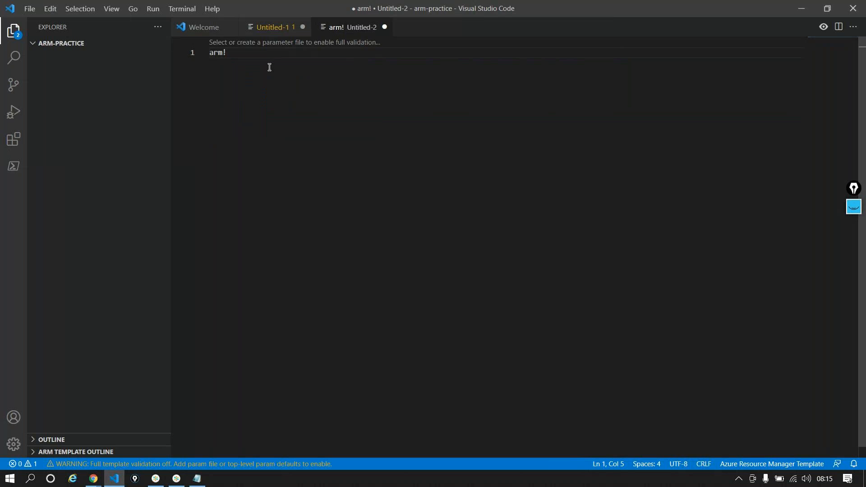
key("ctrl+a")
type("=")
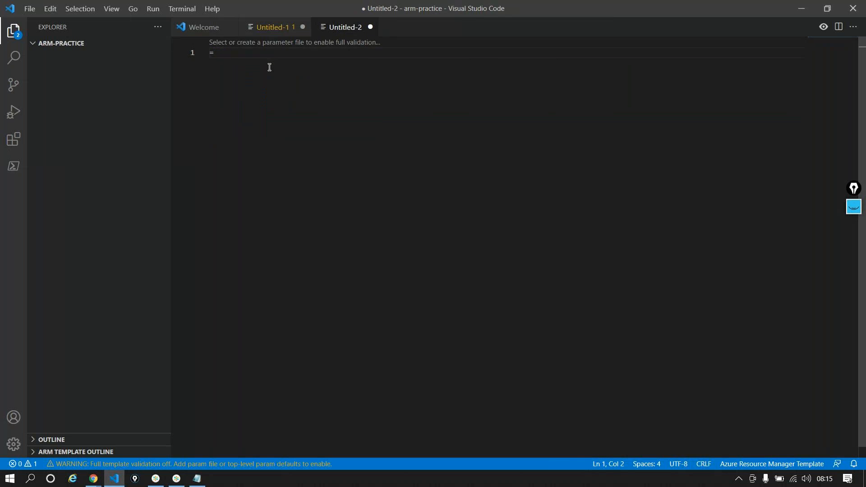
left_click(793, 465)
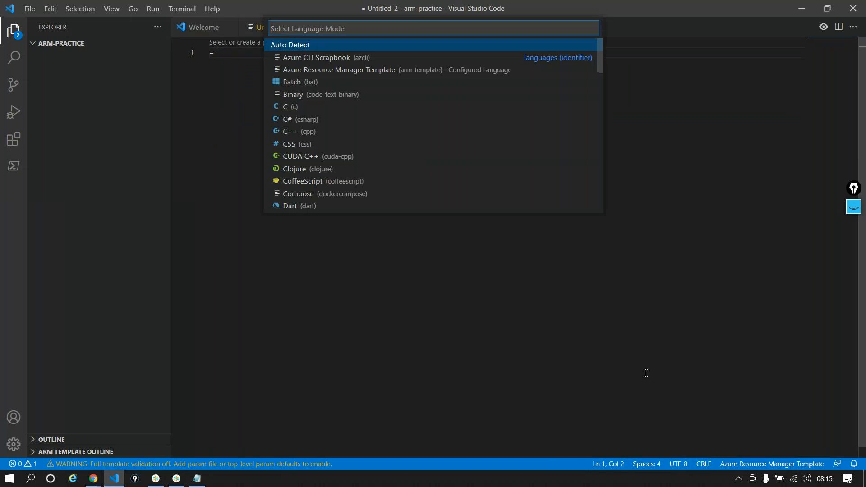
key("Escape")
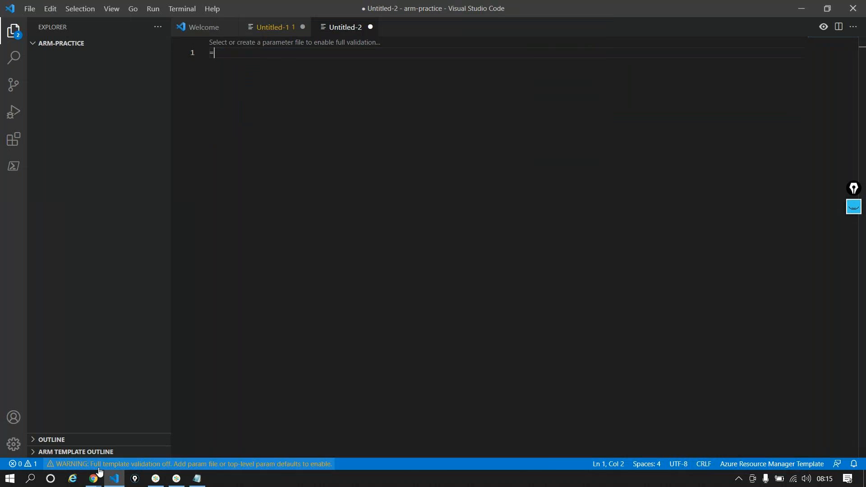
- Delete the "web" text from the resources array in Untitled-1
left_click(270, 28)
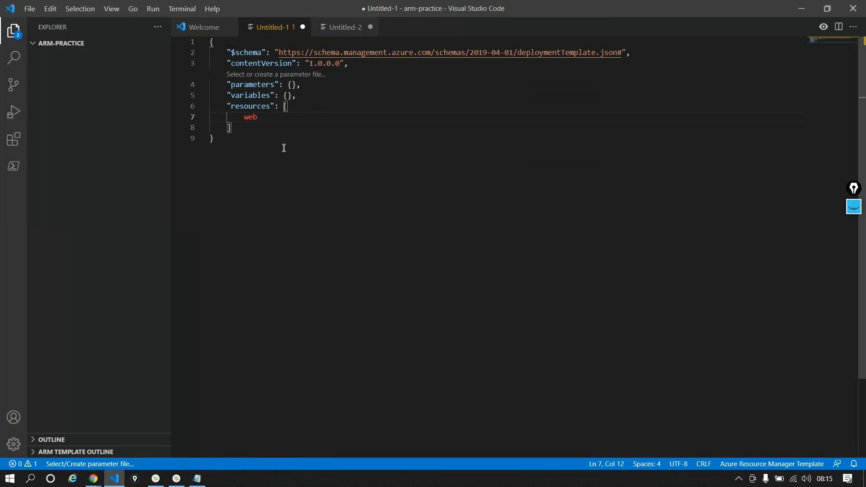
left_click(210, 113, "shift")
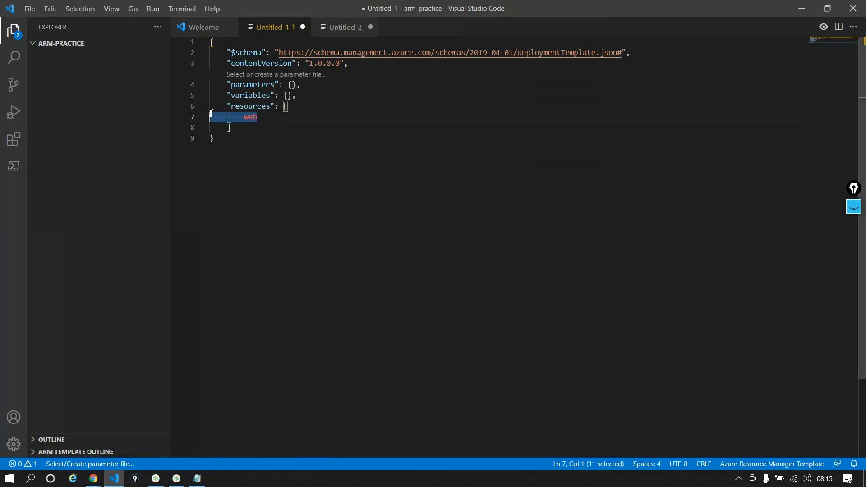
left_click(414, 129)
double_click(248, 117)
key("BackSpace")
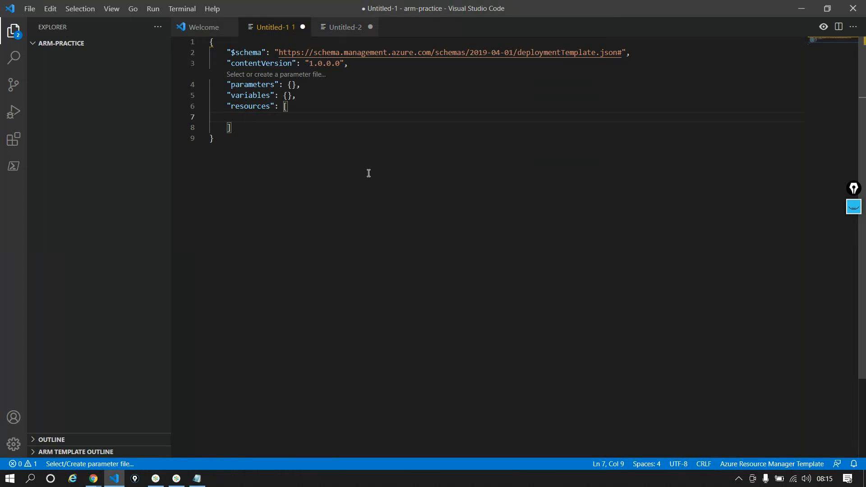
- Try the snippet term "webapp" in the resources array, remove it, and try the prefix "arm-"
type("webapp")
key("BackSpace")
key("BackSpace")
key("BackSpace")
key("BackSpace")
key("BackSpace")
key("BackSpace")
type("arm-")
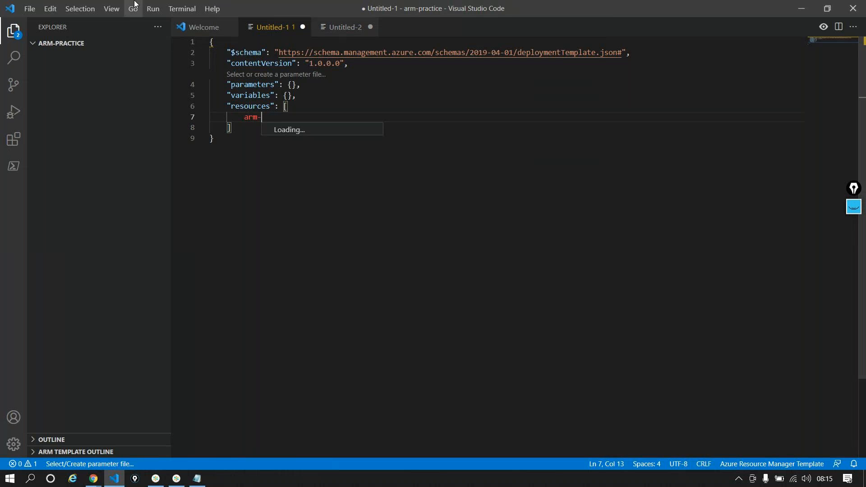
- Open a new PowerShell terminal and re-enter the "arm-" snippet prefix in the resources array
left_click(179, 11)
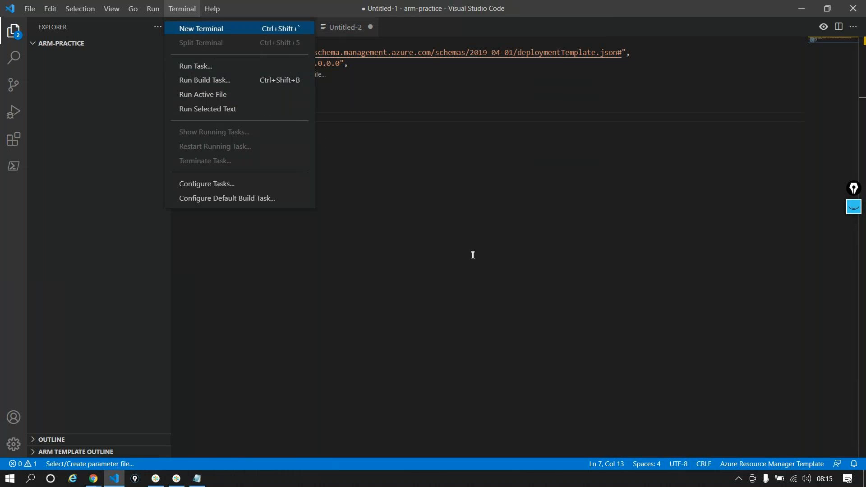
key("Return")
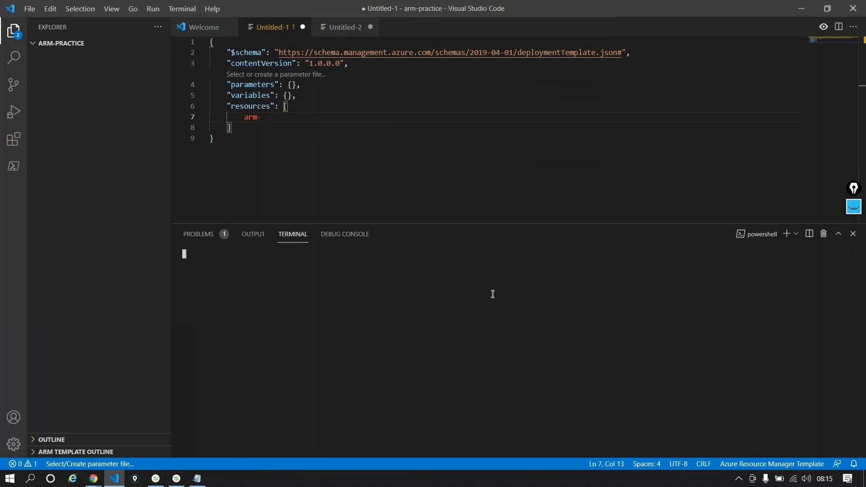
left_click(285, 117)
key("BackSpace")
key("BackSpace")
key("BackSpace")
key("BackSpace")
type("arm-")
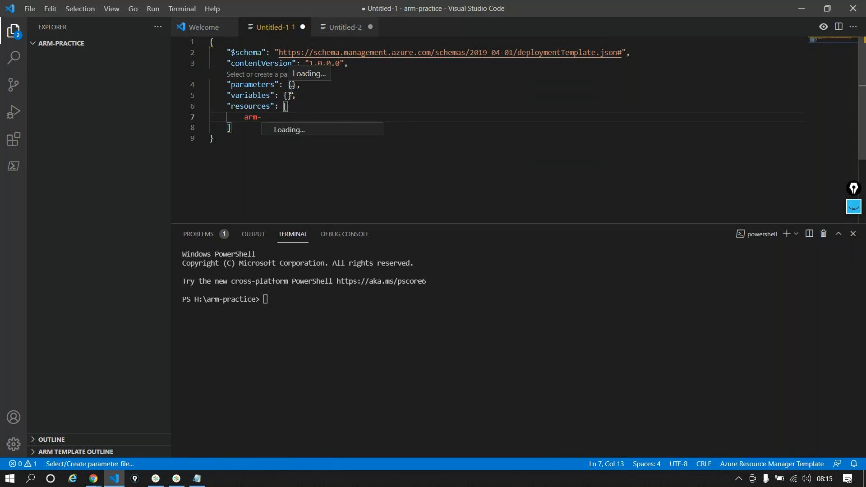
- Launch Visual Studio 2019 from the Windows search
left_click(27, 484)
type("visu")
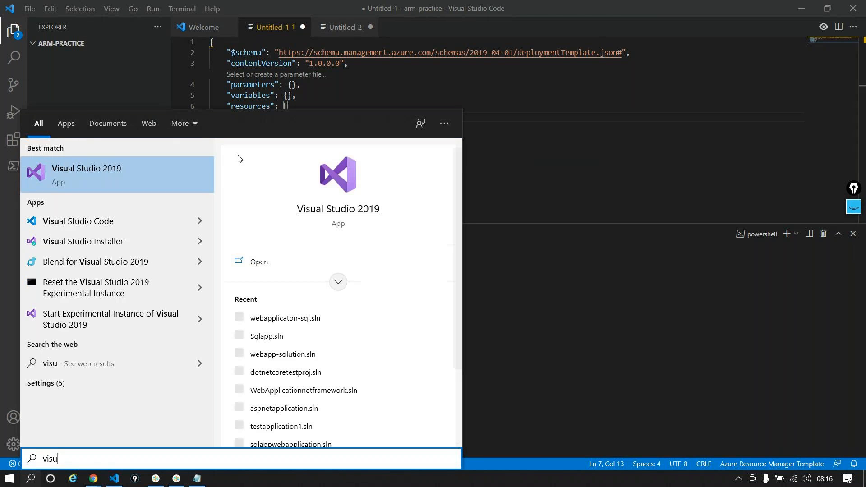
key("Return")
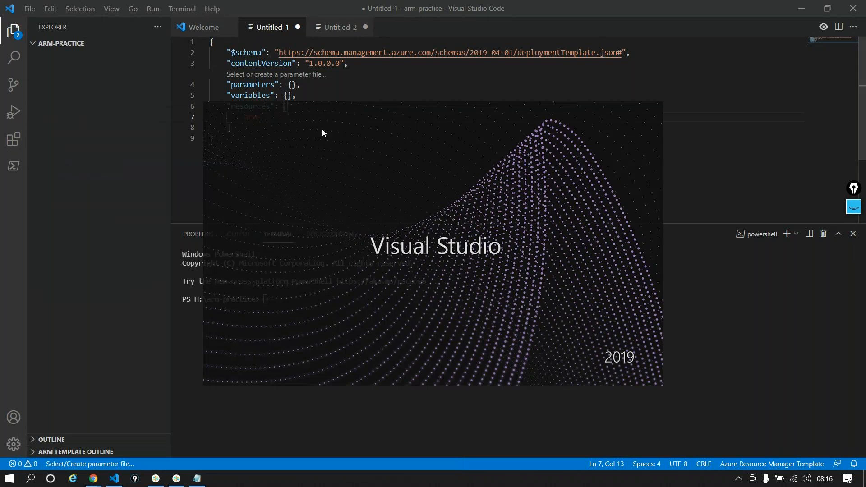
- Replace the "arm-" text in the Untitled-1 resources array with "webapp"
left_click(359, 86)
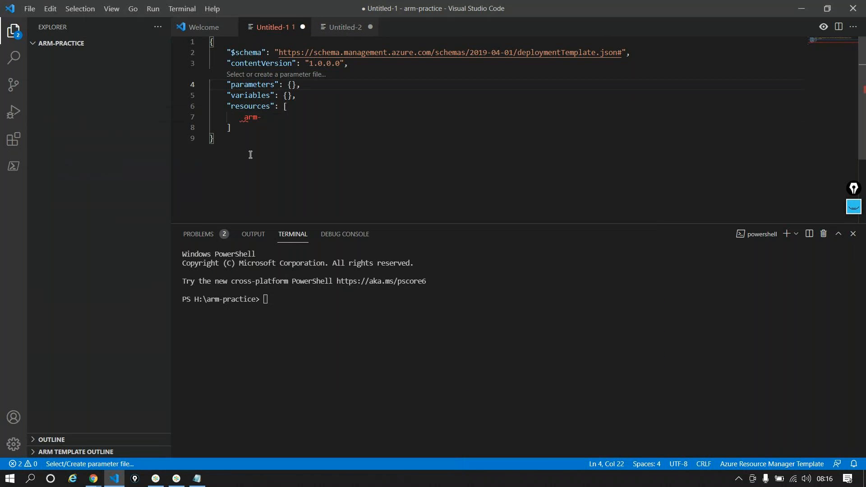
left_click(253, 118)
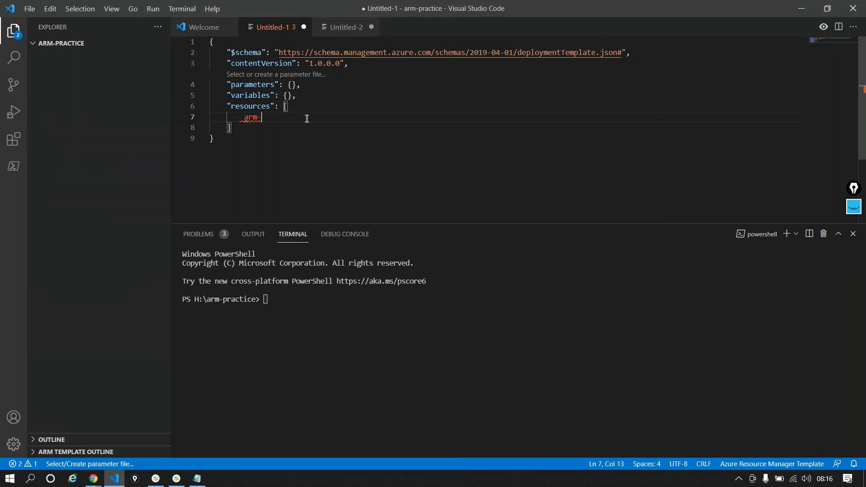
key("BackSpace")
key("BackSpace")
key("BackSpace")
type("rm")
key("BackSpace")
key("BackSpace")
key("BackSpace")
key("BackSpace")
key("Tab")
type("webapp")
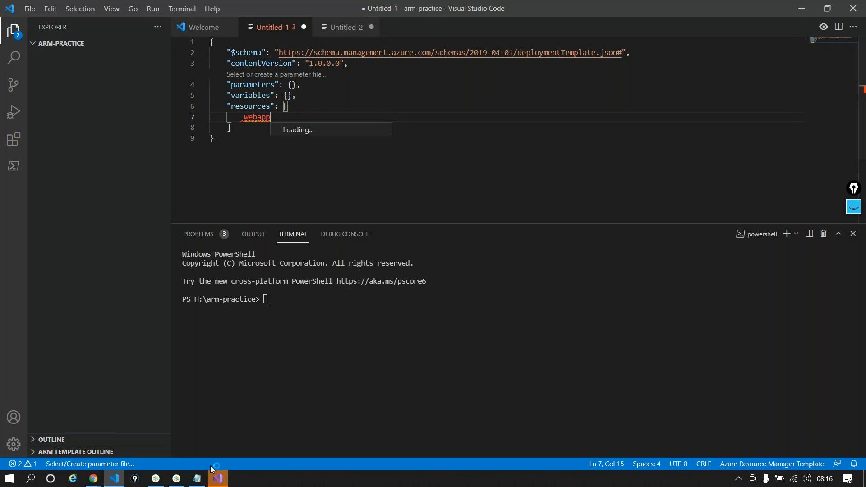
- Minimize the Visual Studio 2019 start window, retry the arm! snippet prefix in Untitled-2, and return to Untitled-1
left_click(219, 479)
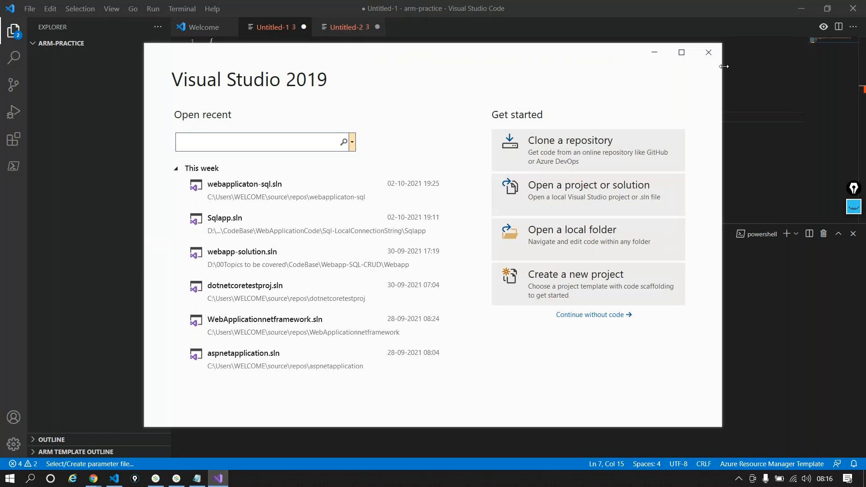
left_click(658, 47)
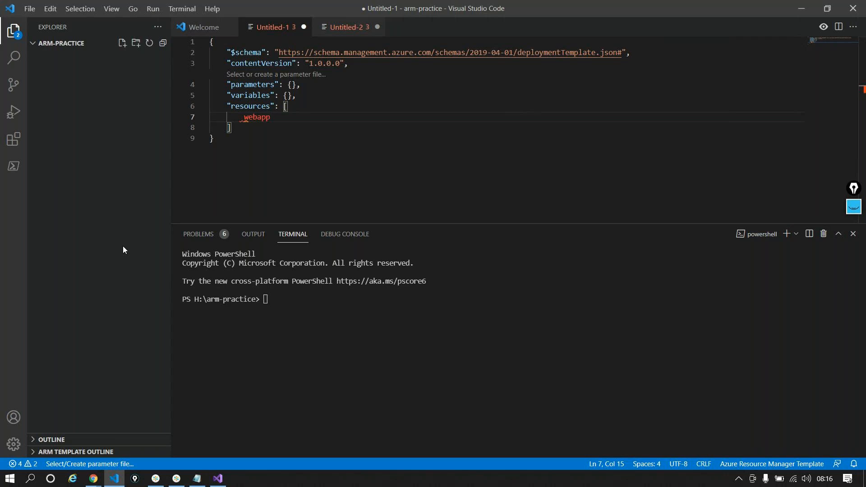
left_click(332, 34)
type("!")
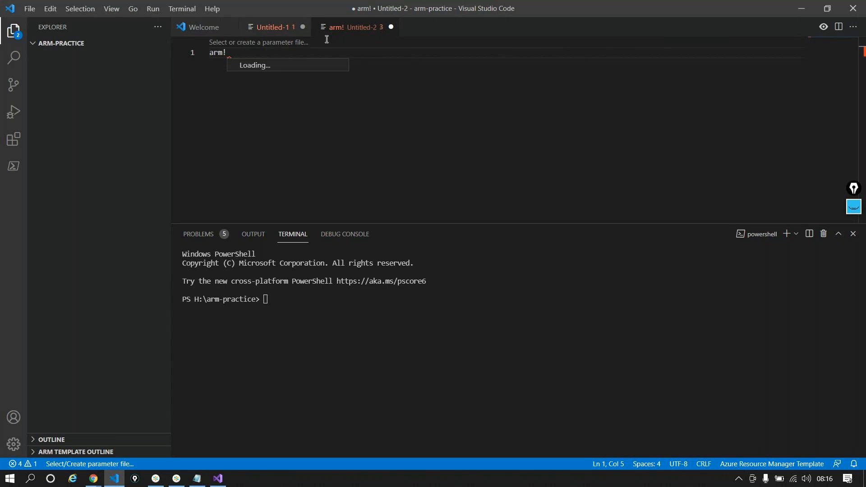
left_click(284, 28)
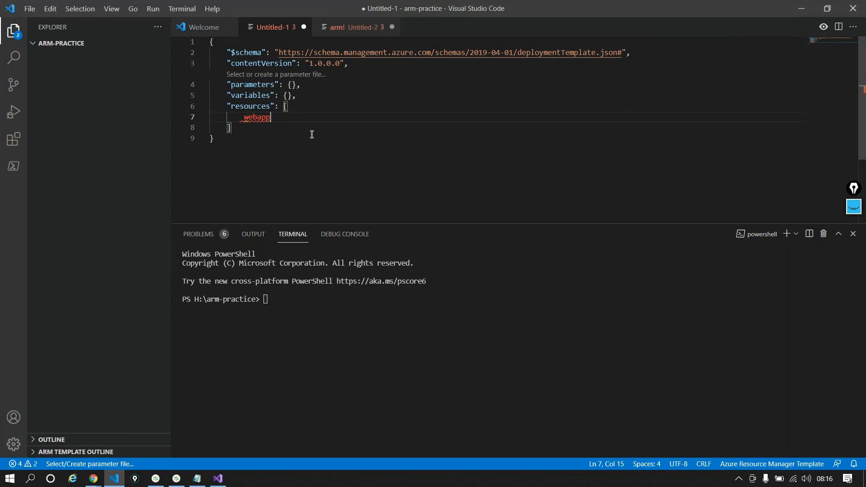
- Switch to Visual Studio 2019 and start a new project from the Azure Resource Group template
left_click(222, 480)
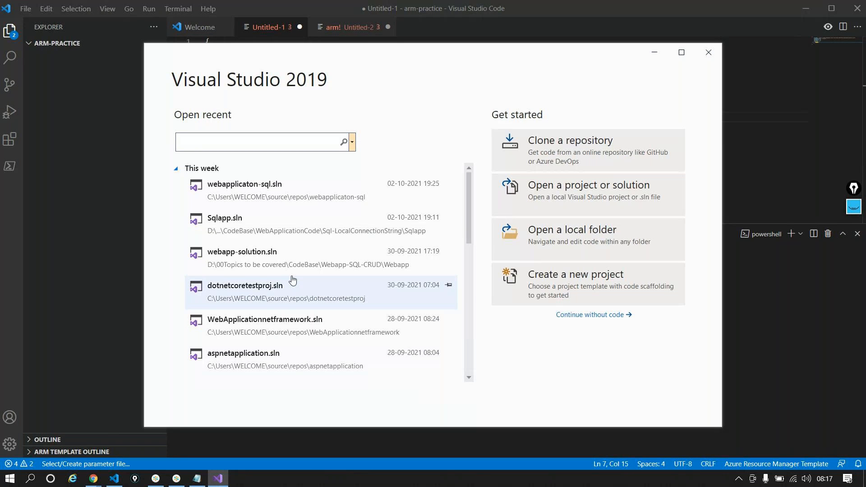
scroll(292, 283, "down", 7)
scroll(292, 282, "up", 3)
left_click(609, 280)
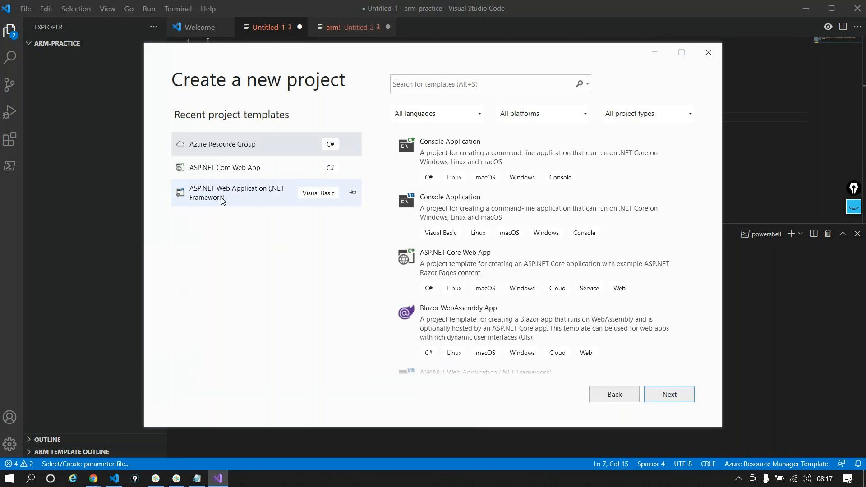
left_click(671, 396)
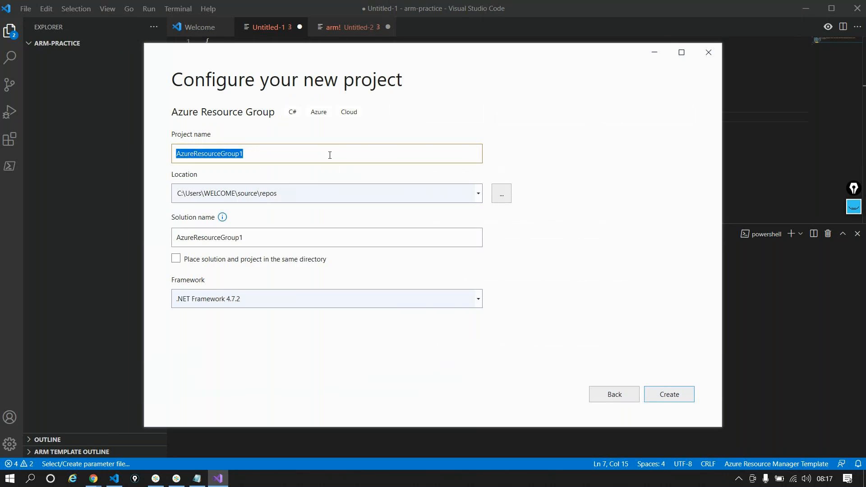
- Name the new project webapplicationgeneric
type("webap")
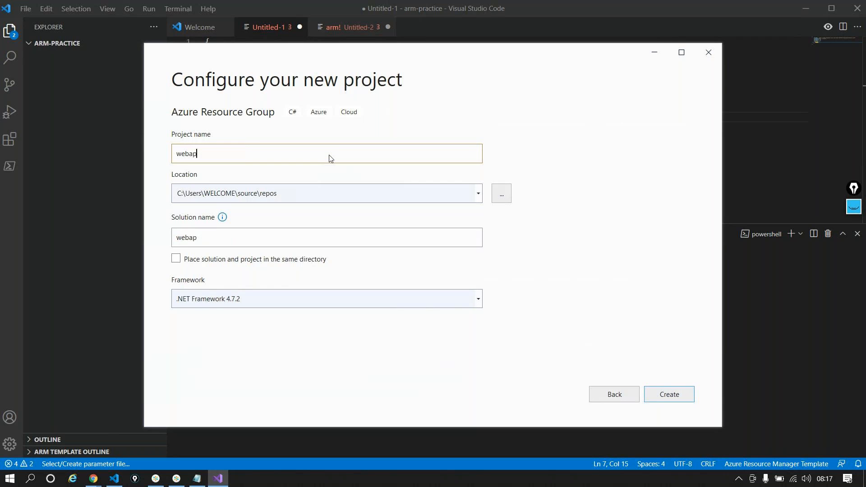
type("plicationgenetor")
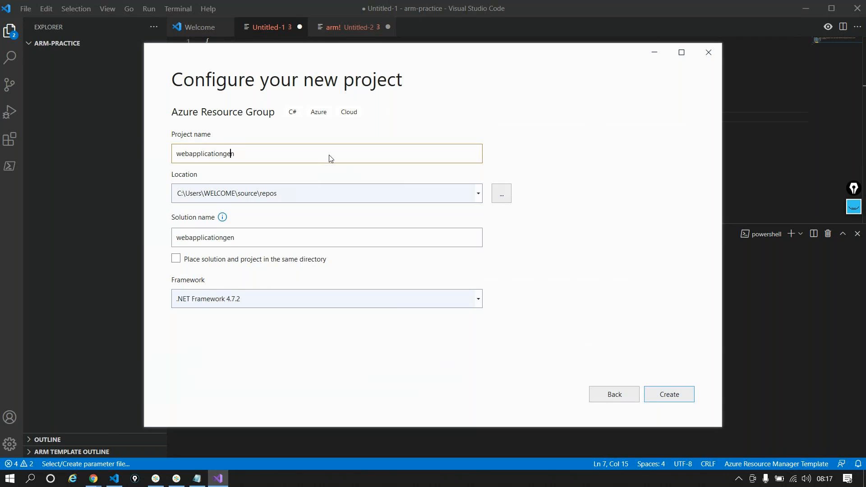
key("BackSpace")
key("BackSpace")
type("ic")
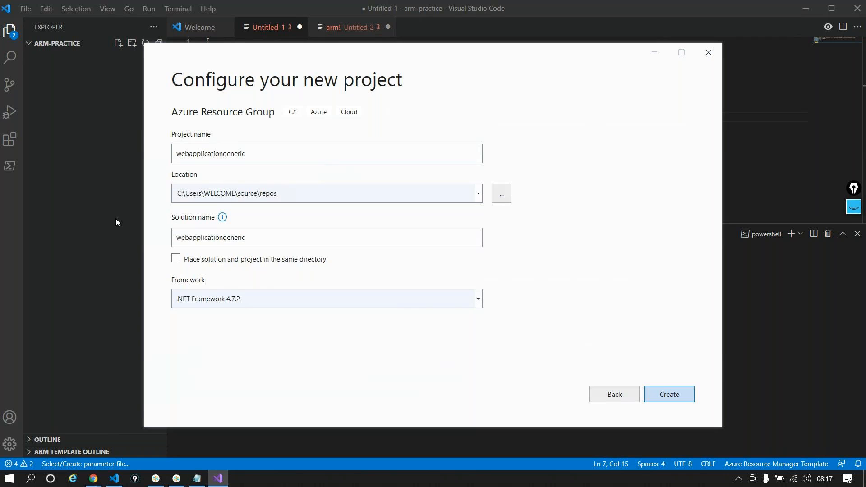
- Create the project using the Web app Azure template
key("Return")
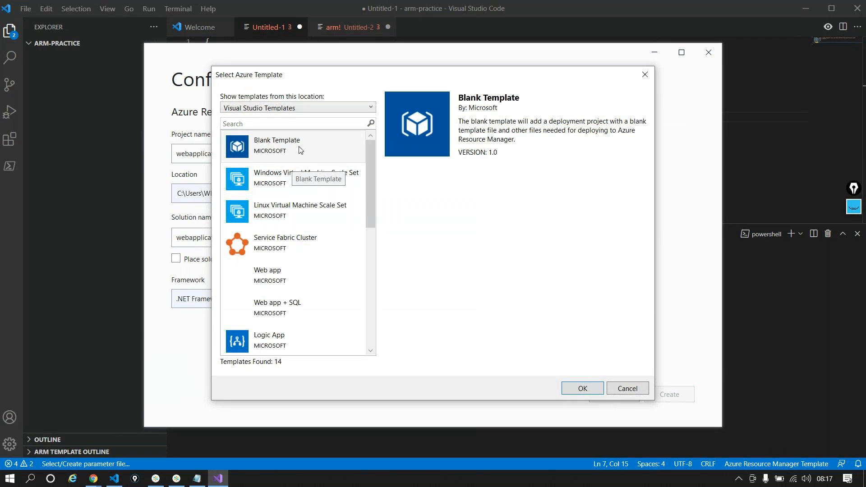
left_click(289, 285)
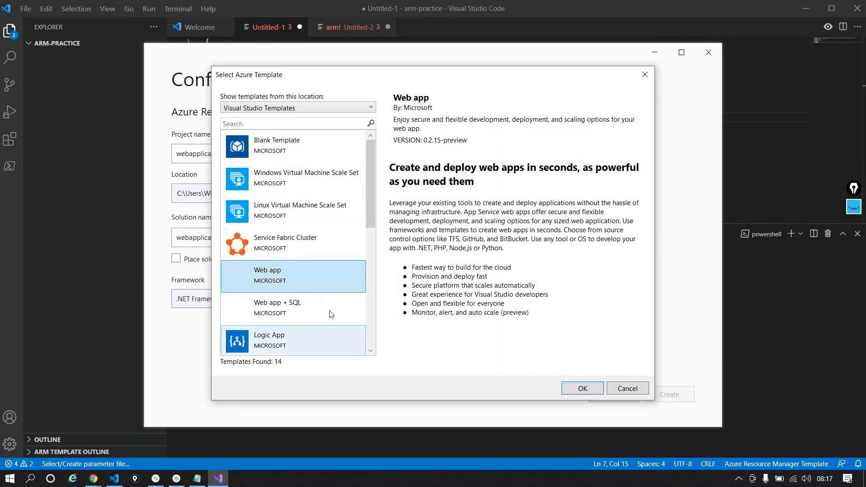
key("Return")
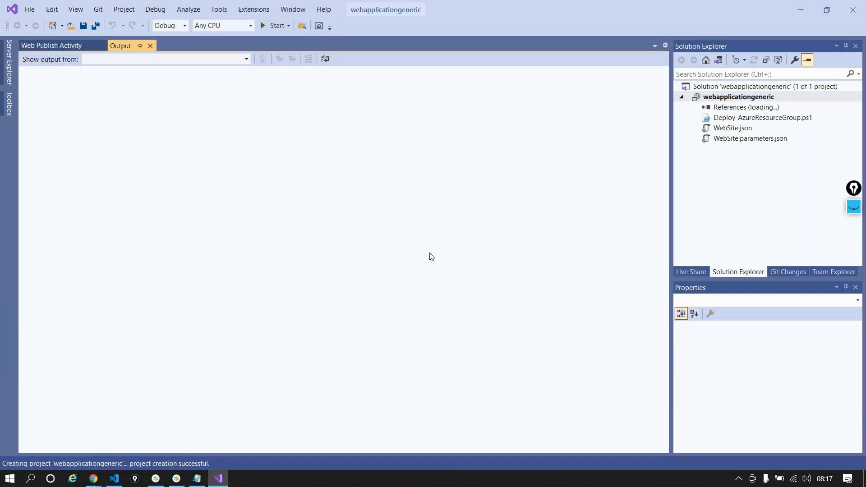
- Open WebSite.json and inspect the definitions of its hostingPlanName, skuName and skuCapacity parameters
left_click(732, 128)
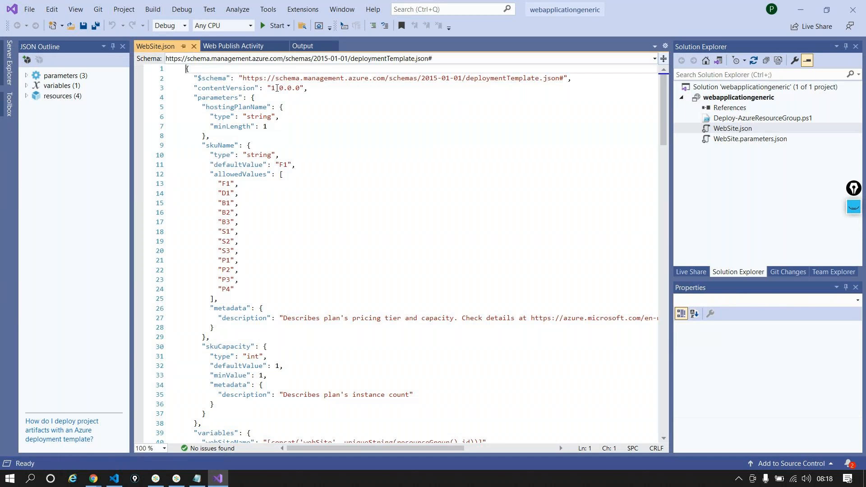
left_click(25, 75)
left_click(78, 86)
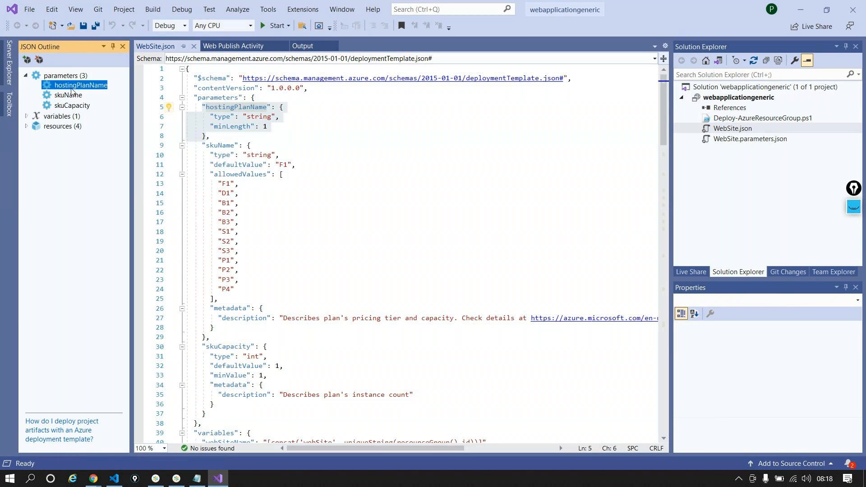
left_click(58, 96)
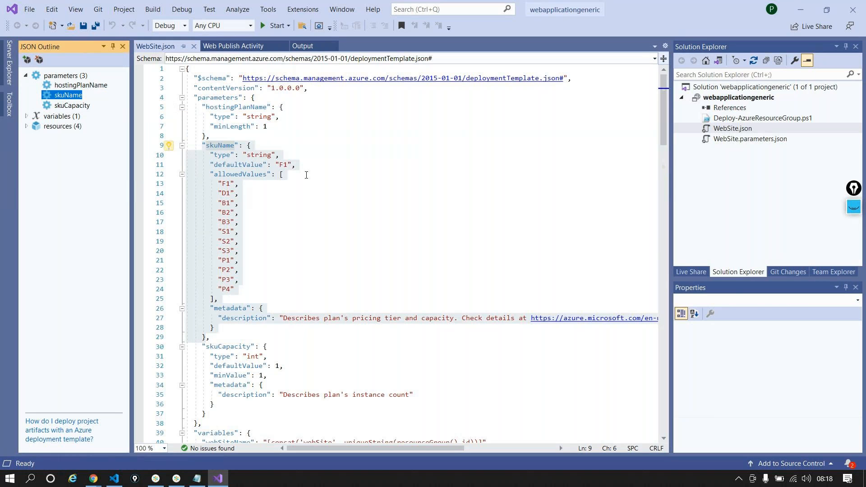
left_click(66, 107)
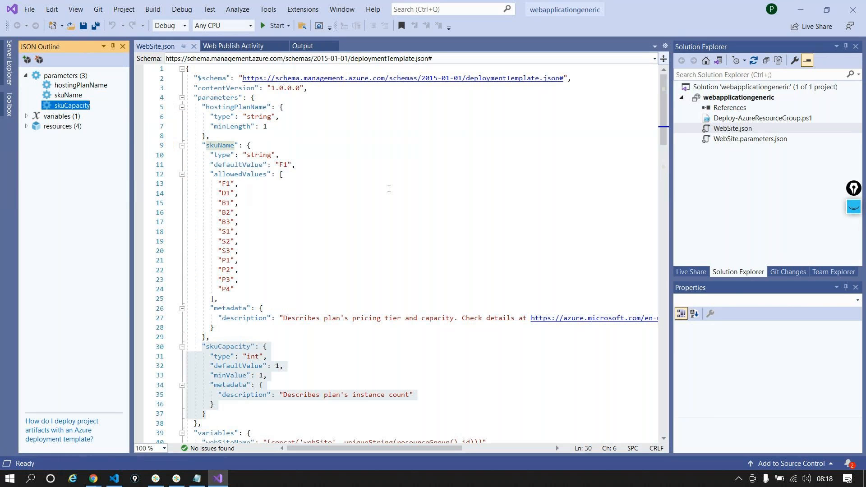
- Examine the webSiteName variable and the HostingPlan and Website resource definitions in the template
left_click(27, 117)
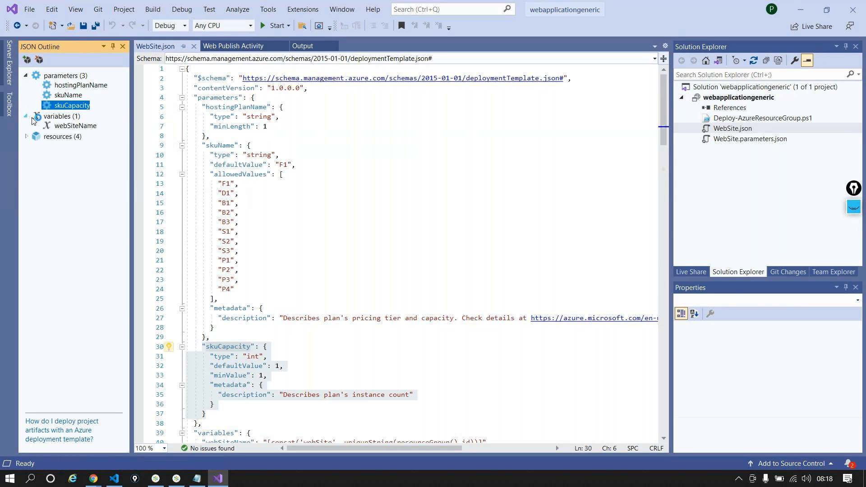
left_click(67, 127)
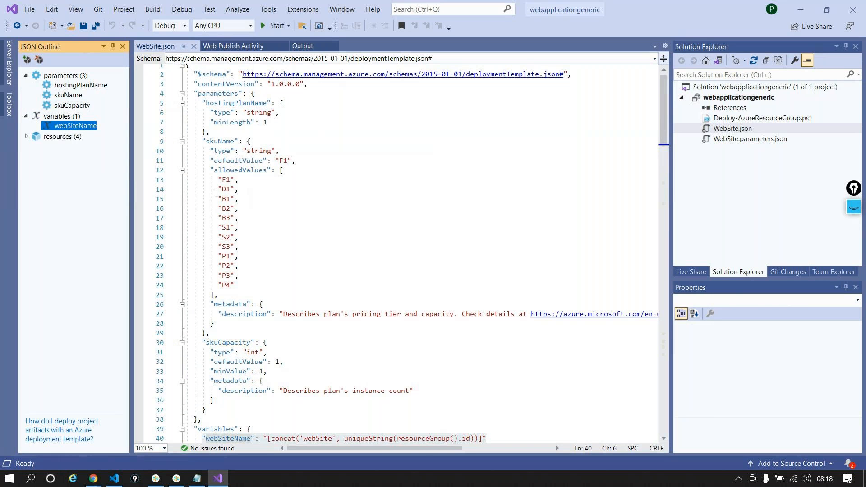
scroll(257, 257, "down", 4)
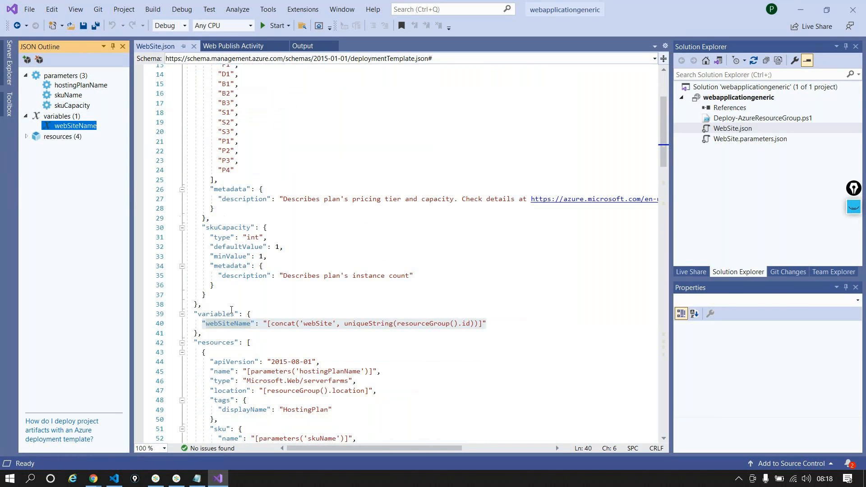
left_click(317, 324)
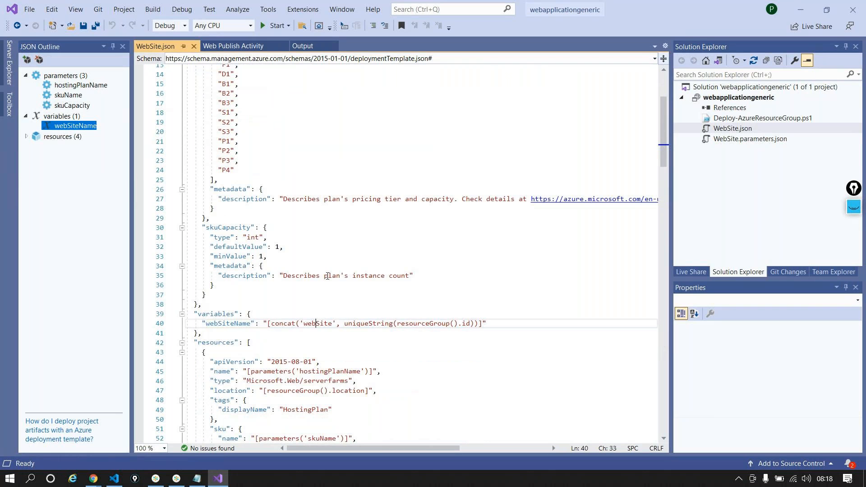
scroll(317, 324, "down", 1)
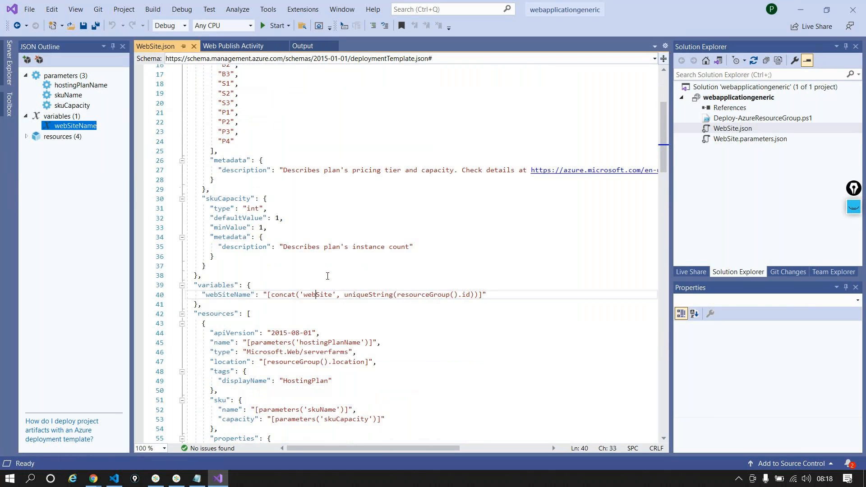
left_click(25, 137)
left_click(80, 149)
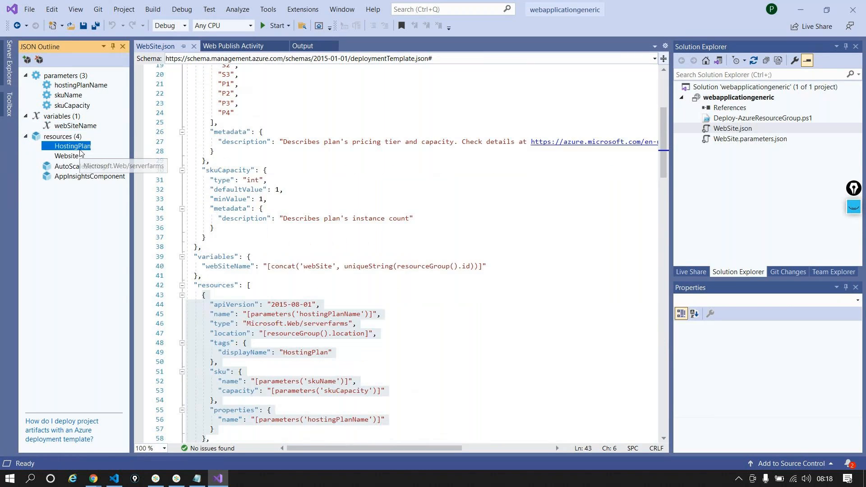
scroll(361, 218, "down", 4)
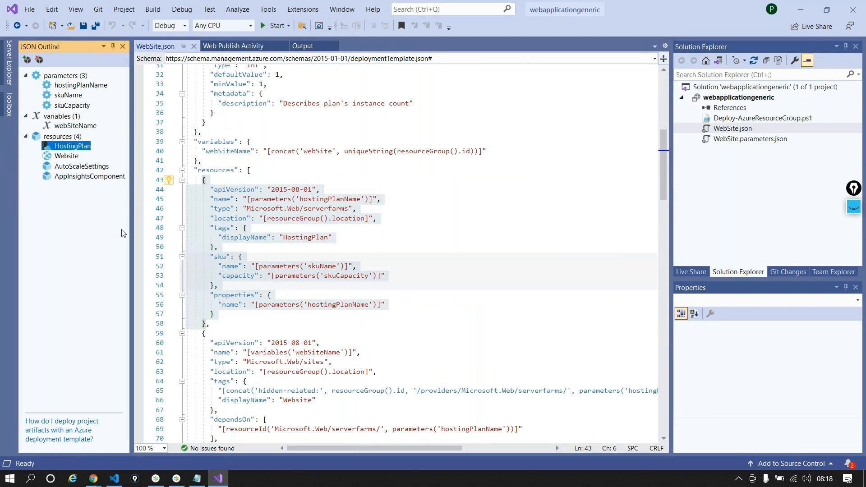
key("Down")
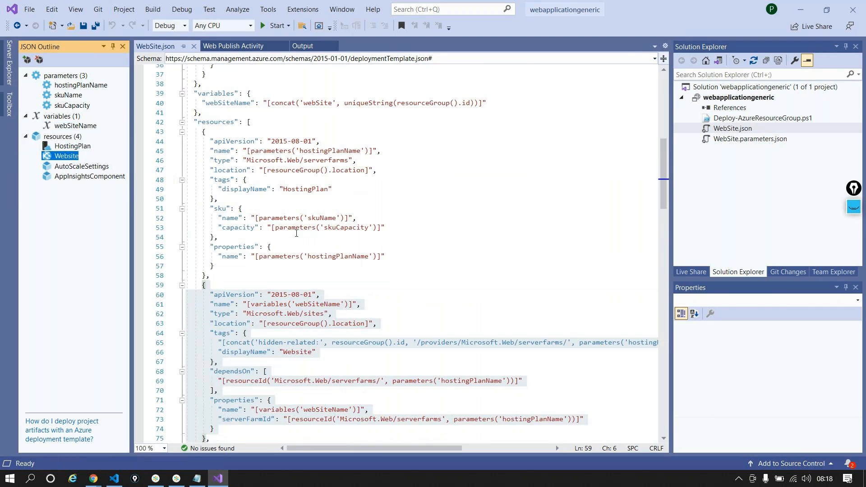
scroll(297, 233, "down", 2)
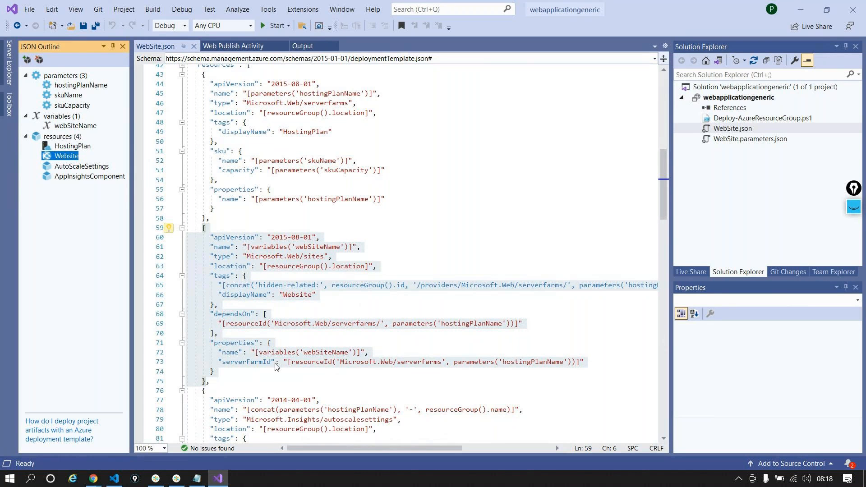
- Delete the AutoScaleSettings and AppInsightsComponent resources from the WebSite.json template
left_click(89, 170)
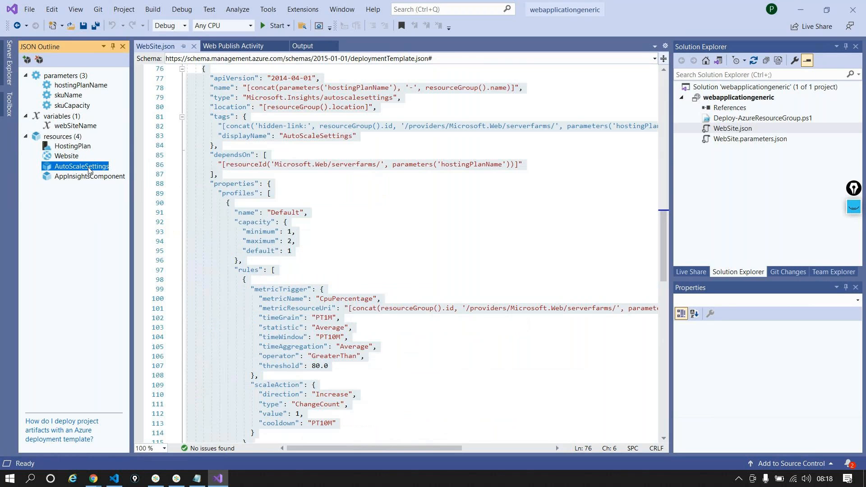
right_click(89, 170)
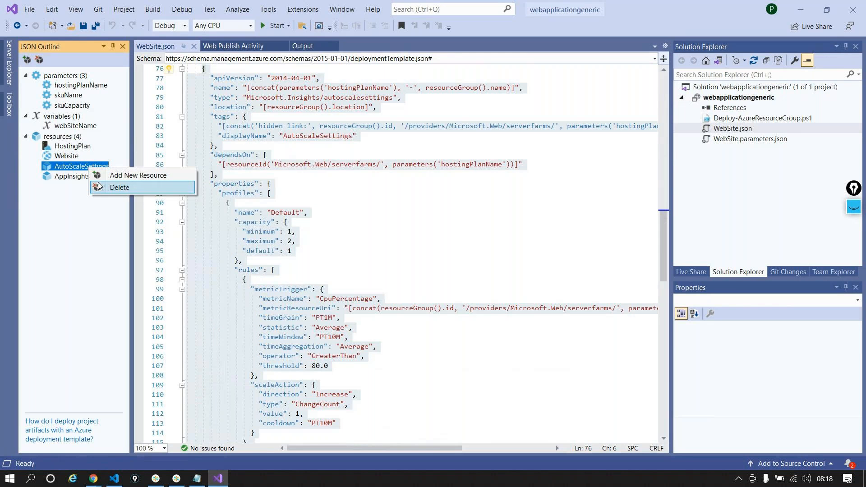
left_click(113, 187)
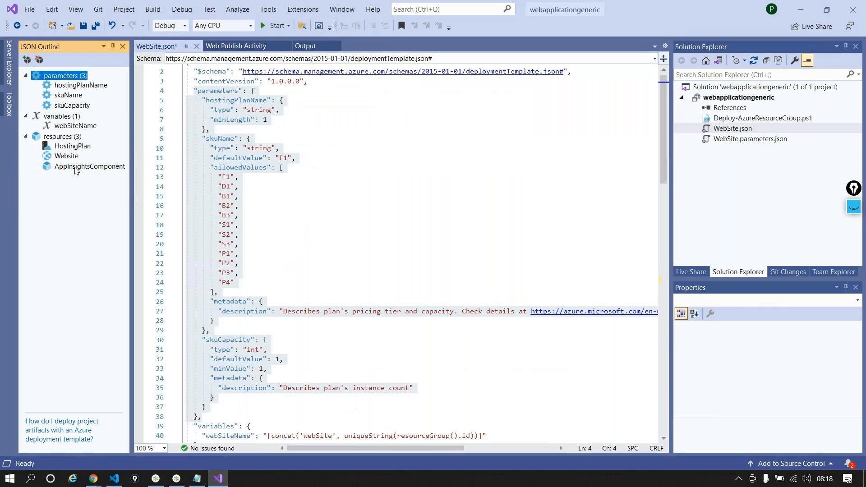
left_click(75, 168)
key("Delete")
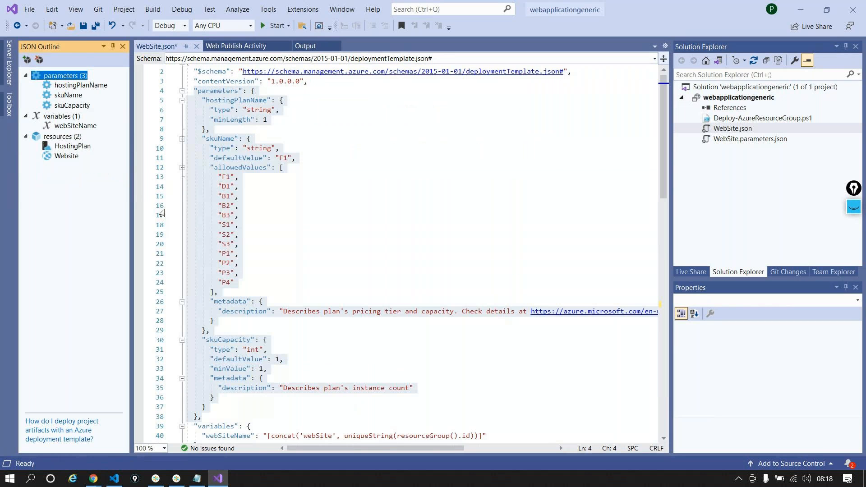
- Switch to the Notepad notes and insert a + between the environment prefix and application2abcxyzus in the dev, qa, staging and prod names
left_click(88, 126)
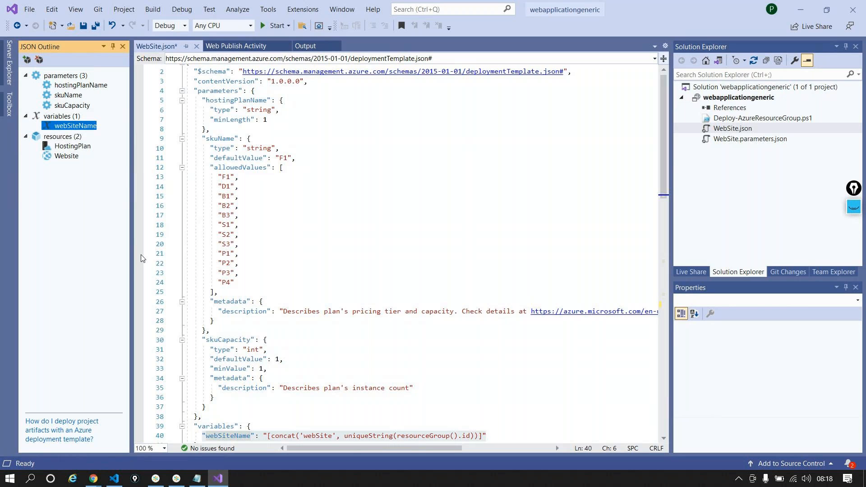
left_click(193, 482)
left_click(219, 81)
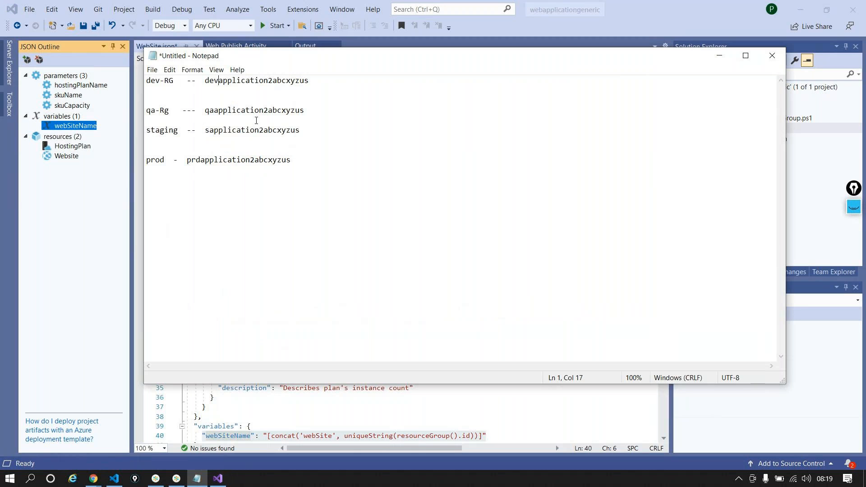
type("+")
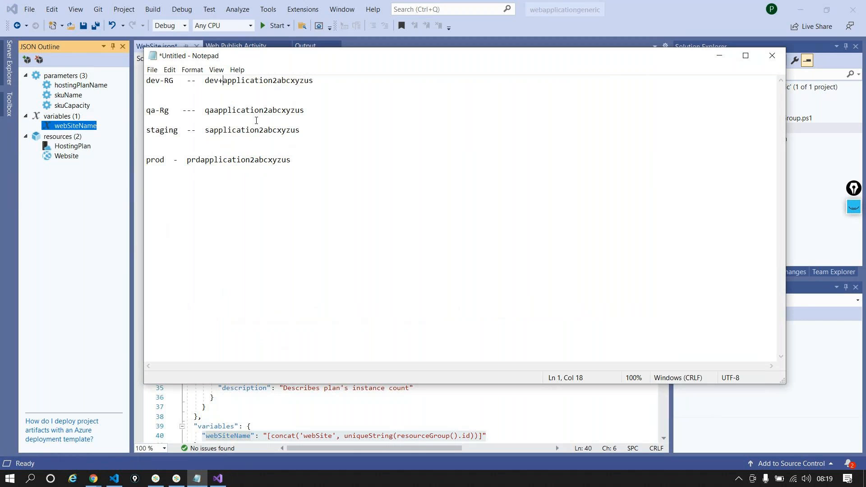
key("Right")
key("Right")
key("Down")
left_click(212, 110)
type("+")
left_click(211, 131)
type("+")
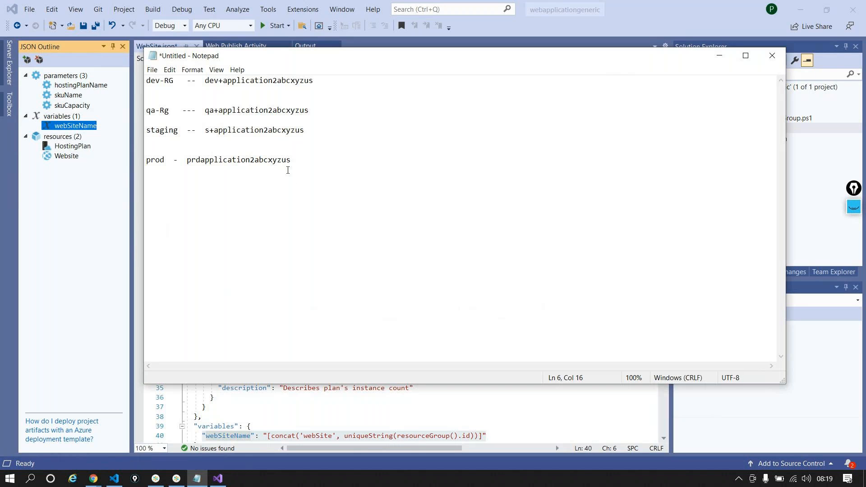
left_click(203, 159)
type("+")
- Highlight the dev, qa, s and prd prefixes one after another in the notes and return to Visual Studio
left_click_drag(205, 161, 307, 155)
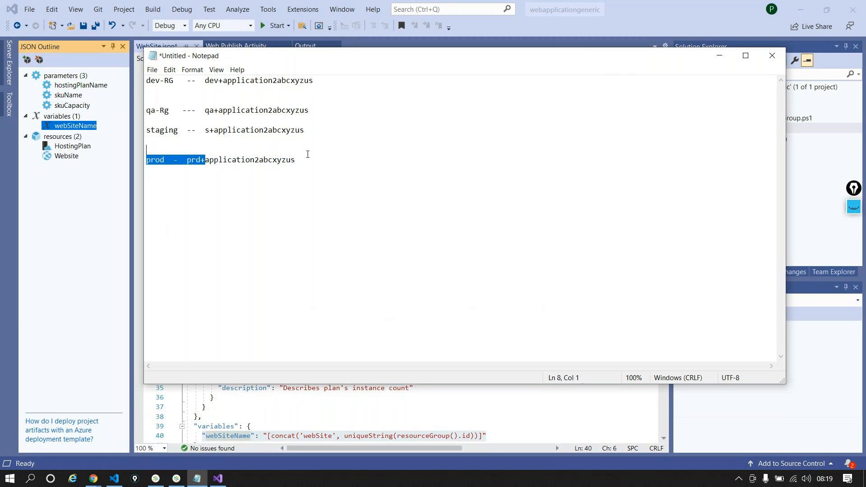
left_click(186, 160)
left_click_drag(219, 81, 205, 81)
left_click_drag(214, 111, 206, 111)
left_click_drag(209, 130, 205, 131)
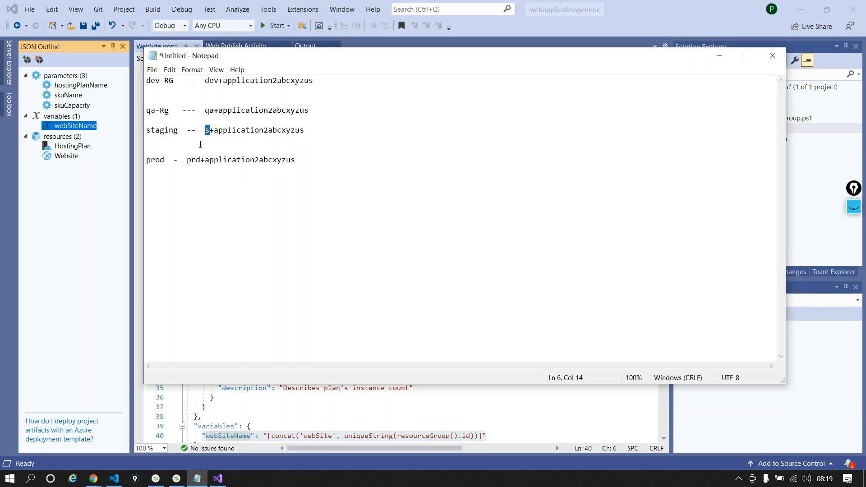
left_click_drag(201, 160, 186, 160)
left_click(713, 60)
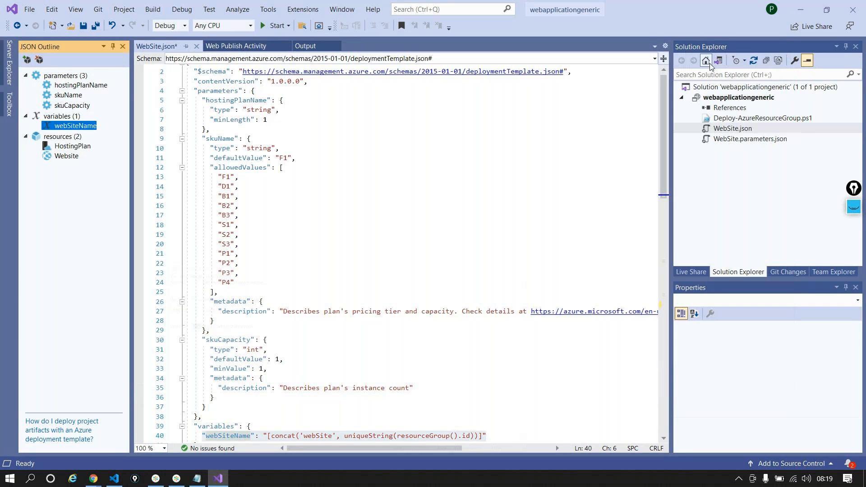
- Add an envPrefix parameter with an empty, expanded object after hostingPlanName in WebSite.json
left_click(256, 129)
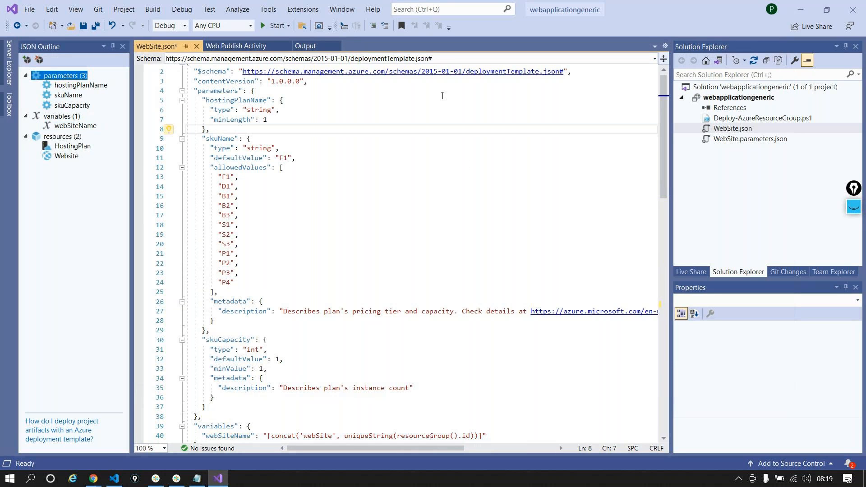
key("Return")
type("\"env")
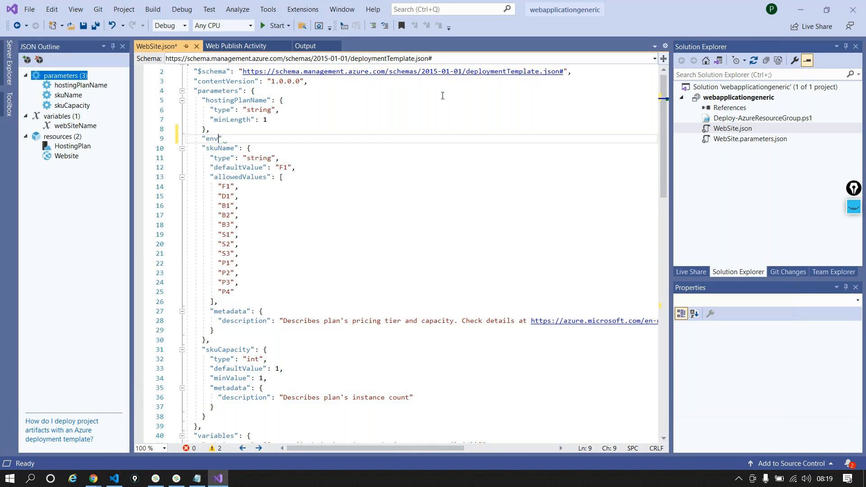
type("Prefix\": {},")
key("Left")
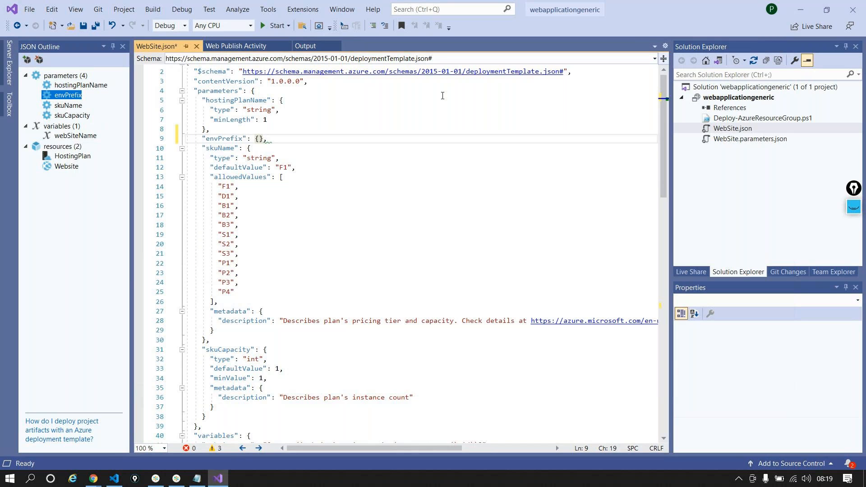
key("Return")
key("Return")
key("Up")
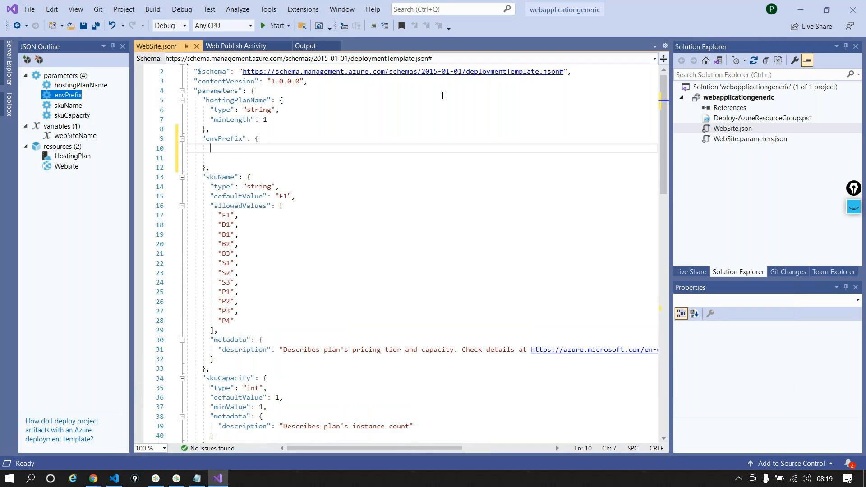
- Define envPrefix with "type": "string" and no trailing comma, and remove the blank lines inside its block
type("\"tyo")
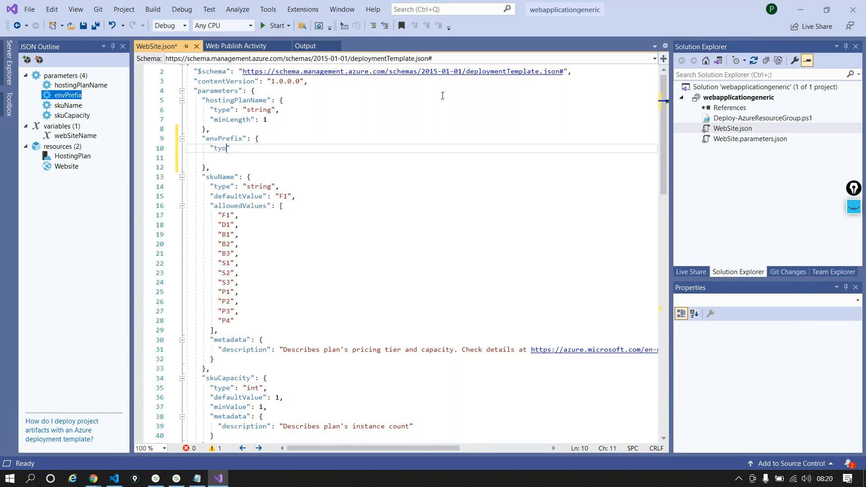
key("BackSpace")
type("pe\": \"string\",")
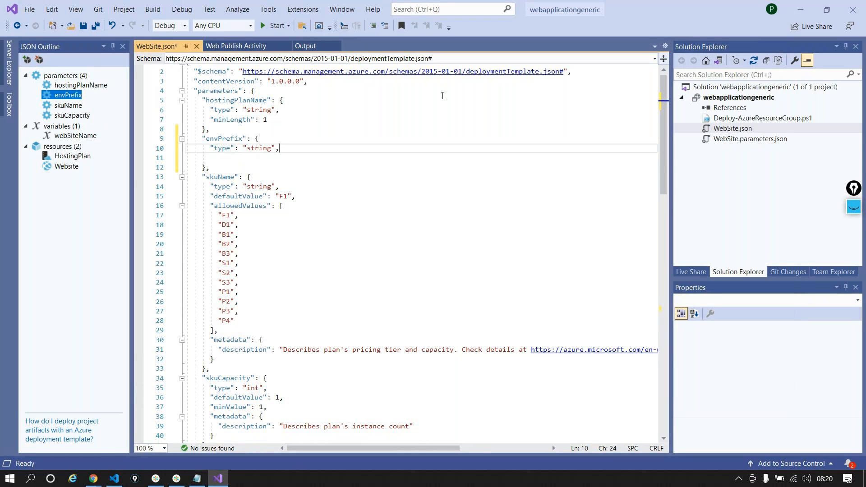
key("BackSpace")
key("Down")
key("Down")
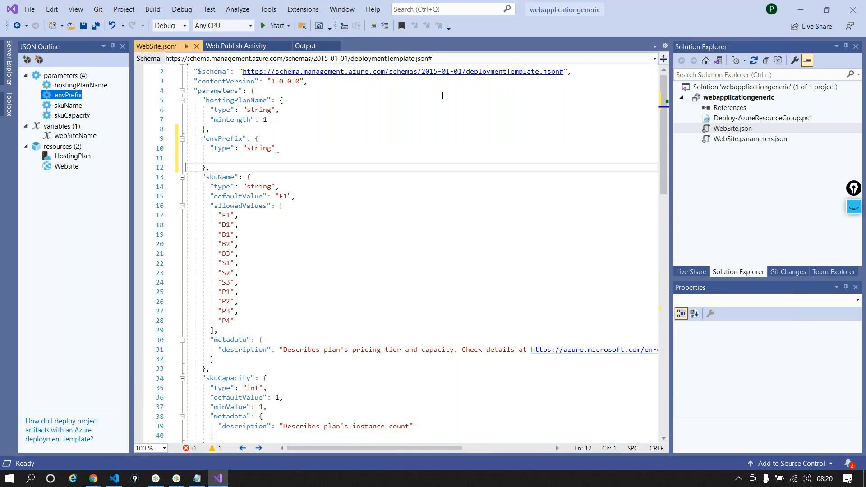
key("BackSpace")
key("BackSpace")
key("BackSpace")
key("BackSpace")
key("BackSpace")
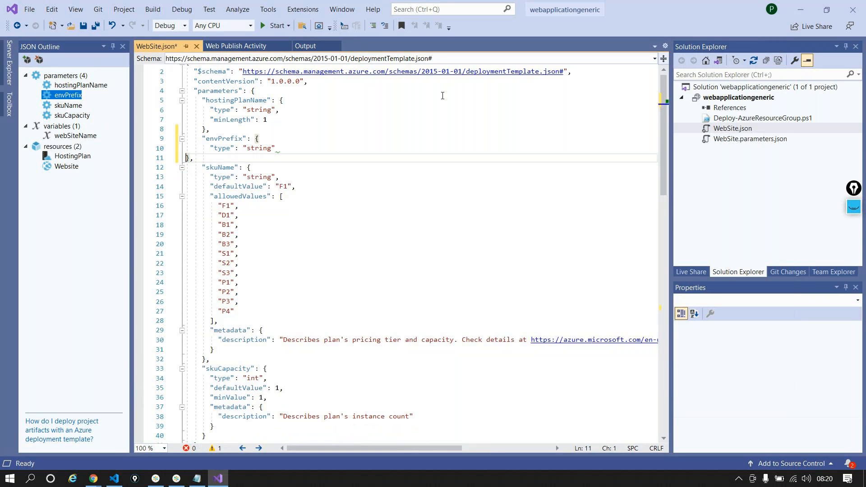
key("BackSpace")
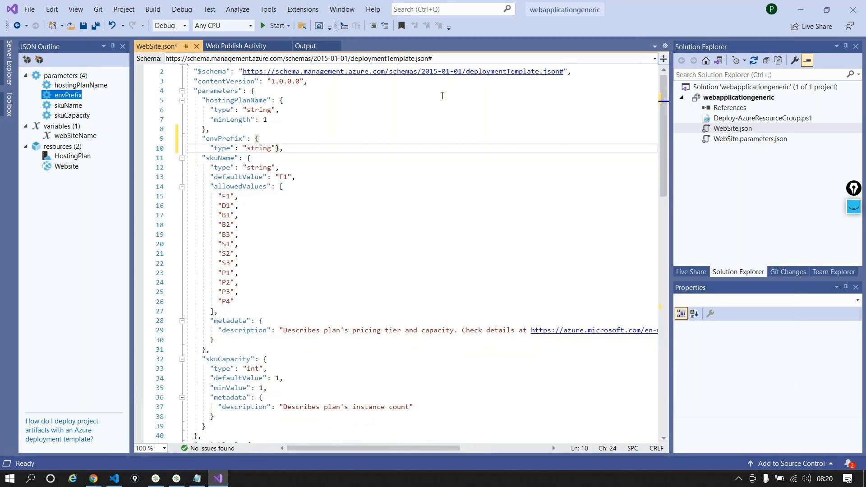
key("Return")
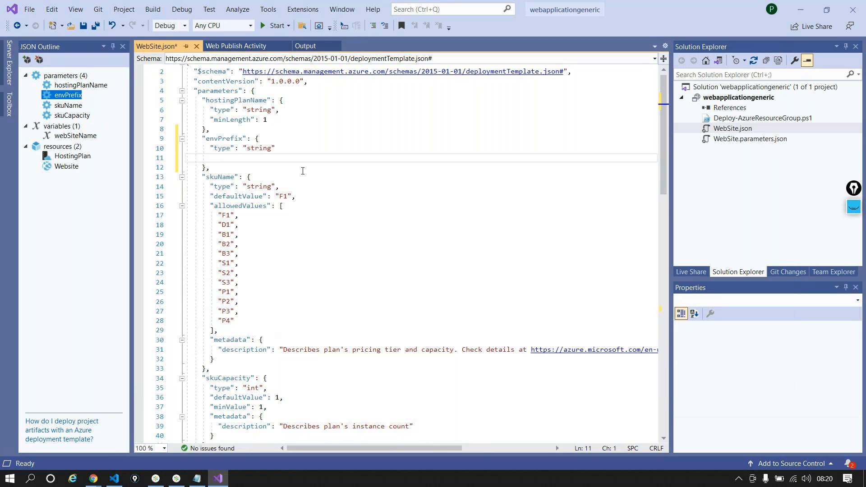
key("BackSpace")
scroll(307, 186, "down", 1)
scroll(306, 186, "down", 2)
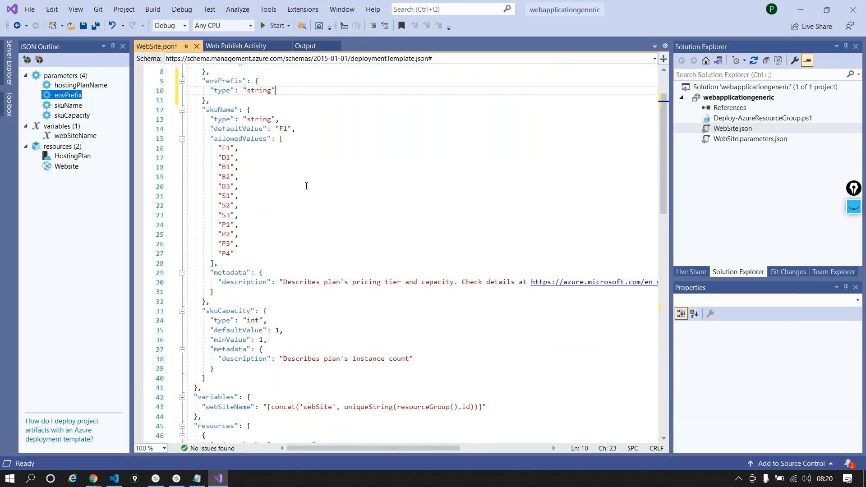
- Highlight the webSiteName definition in the variables section of WebSite.json and copy the webSiteName name
left_click_drag(204, 378, 495, 378)
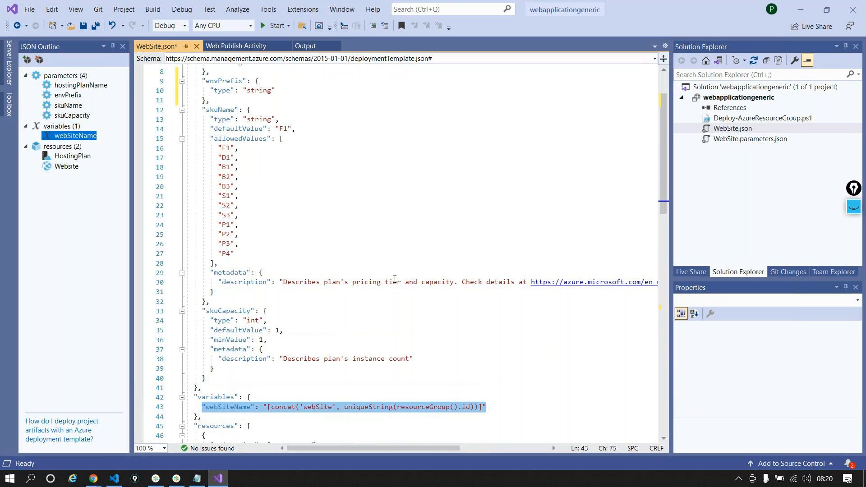
scroll(395, 280, "up", 3)
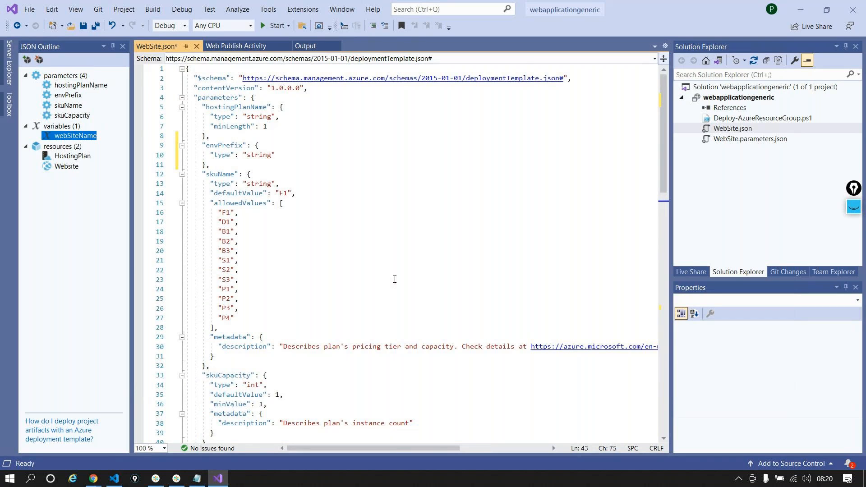
scroll(395, 280, "down", 4)
scroll(323, 265, "down", 1)
left_click(229, 329)
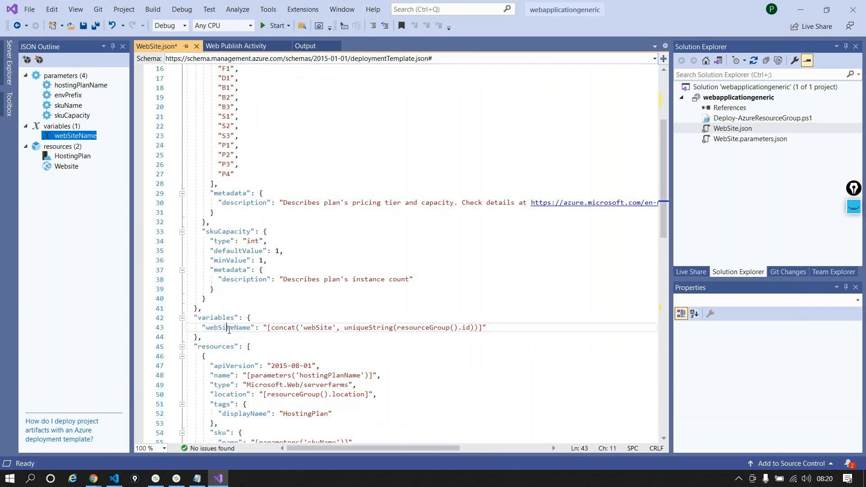
double_click(229, 329)
key("ctrl+c")
- Add a webSiteName parameter with an empty, expanded object after envPrefix, reusing the copied name
scroll(304, 202, "up", 5)
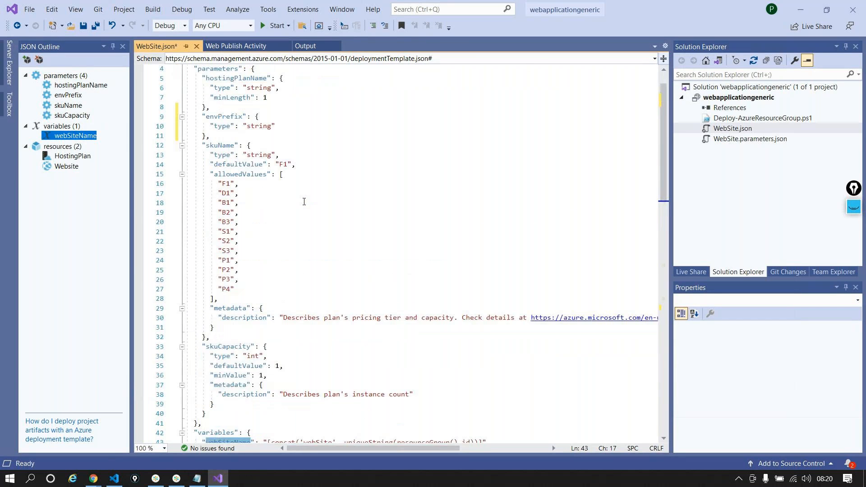
left_click(235, 164)
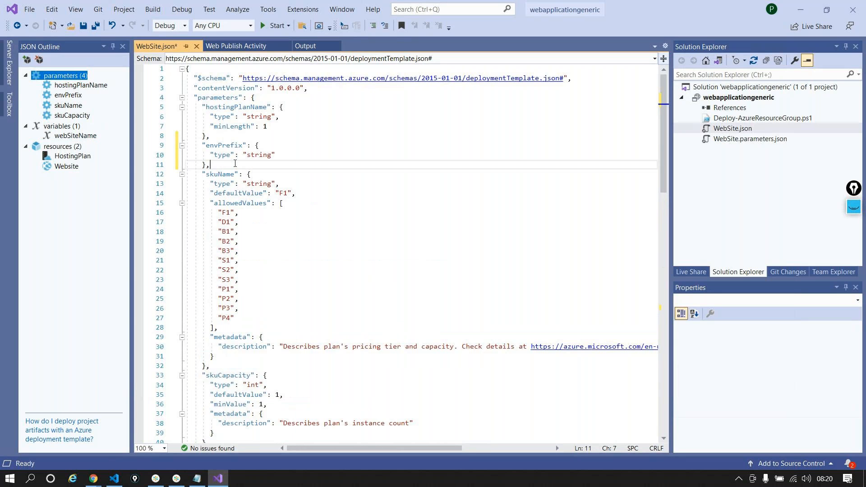
key("Return")
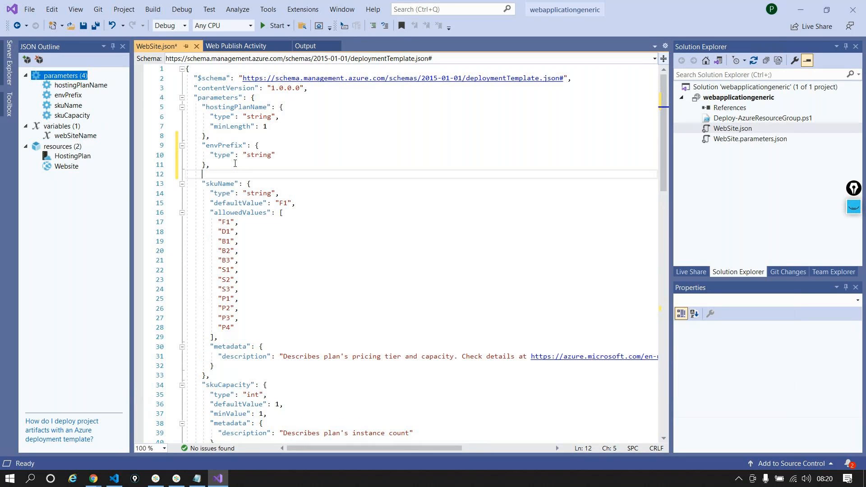
type("\"")
key("ctrl+v")
key("Right")
key("Right")
key("Right")
key("BackSpace")
key("BackSpace")
key("BackSpace")
type("{")
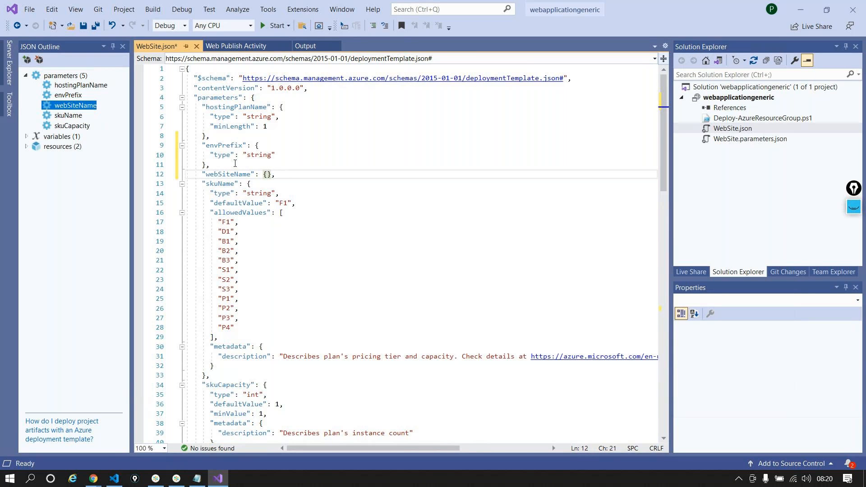
key("Return")
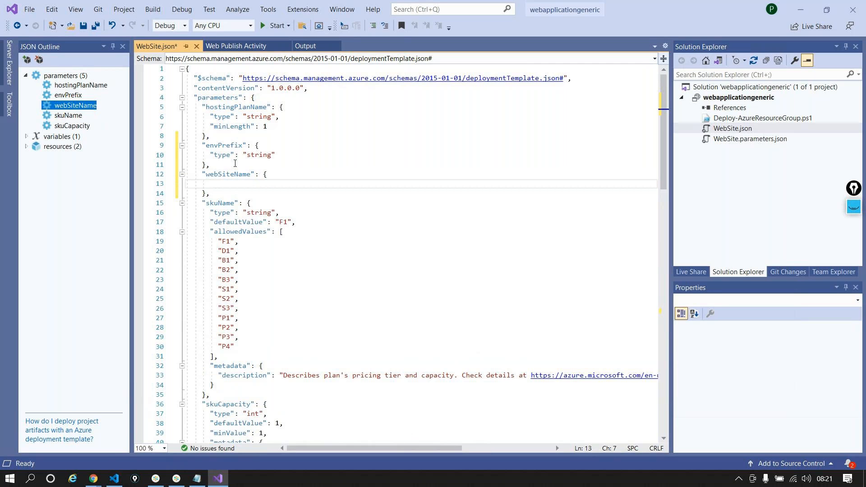
- Give the webSiteName parameter "type": "string" followed by a comma
type("\"type\"")
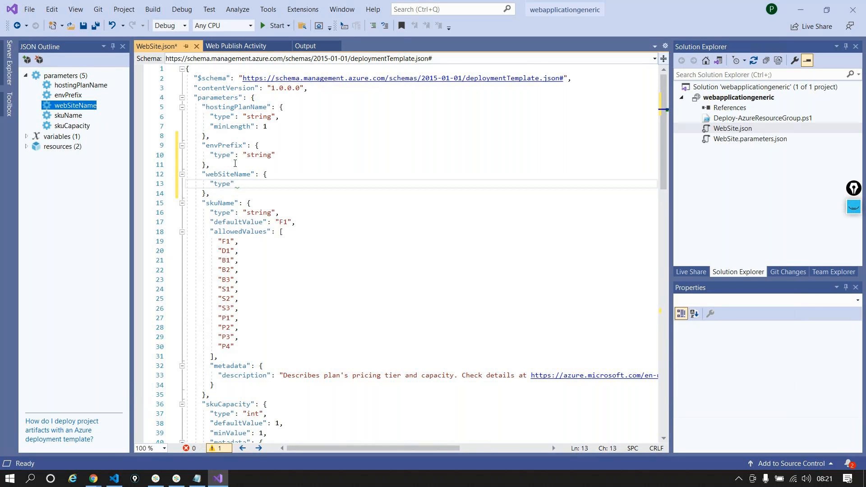
type(": \"string\"")
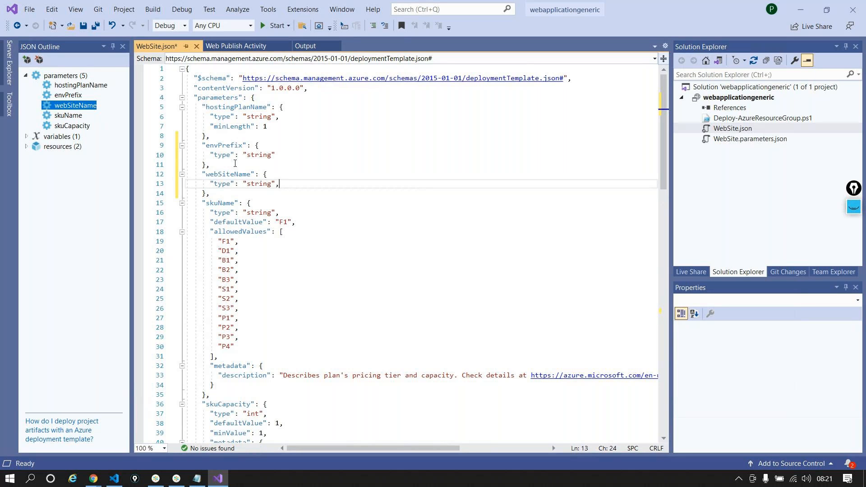
type(",")
- Add a "defaultvalue" property with the value "[concat]" on a new line of the webSiteName parameter
key("Return")
type("\"")
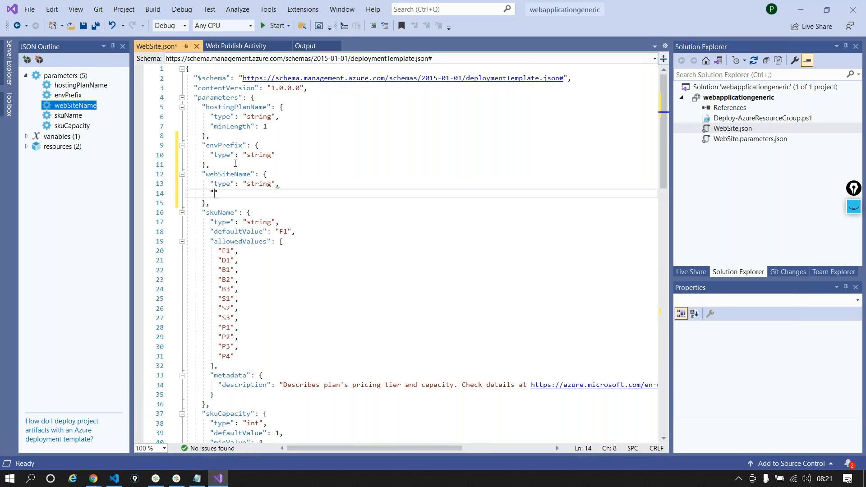
type("defaukt")
key("BackSpace")
key("BackSpace")
type("ltva")
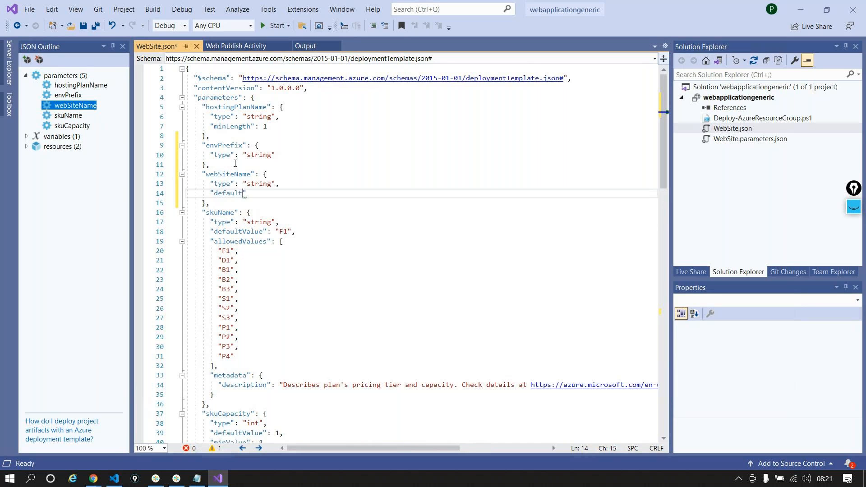
type("lue\":")
type("\"")
type("[con")
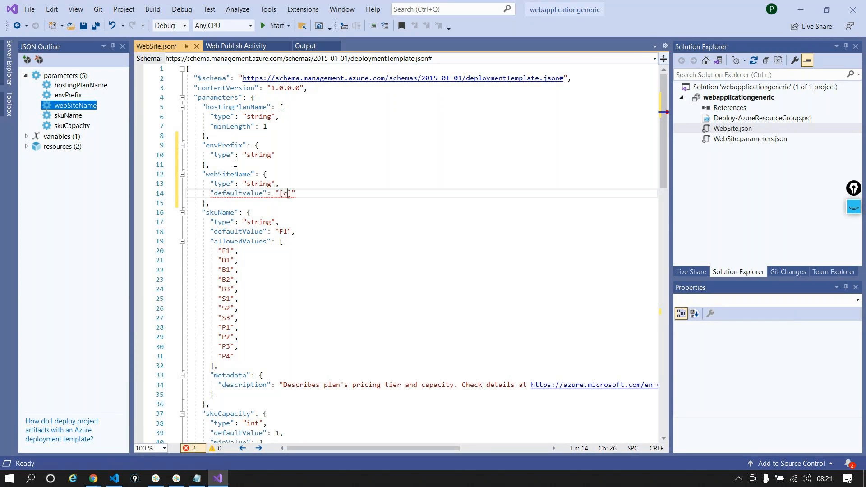
type("cat")
- Switch to the Notepad notes, highlight pplication2abcxyzus in the dev name, and return to Visual Studio
scroll(275, 183, "down", 2)
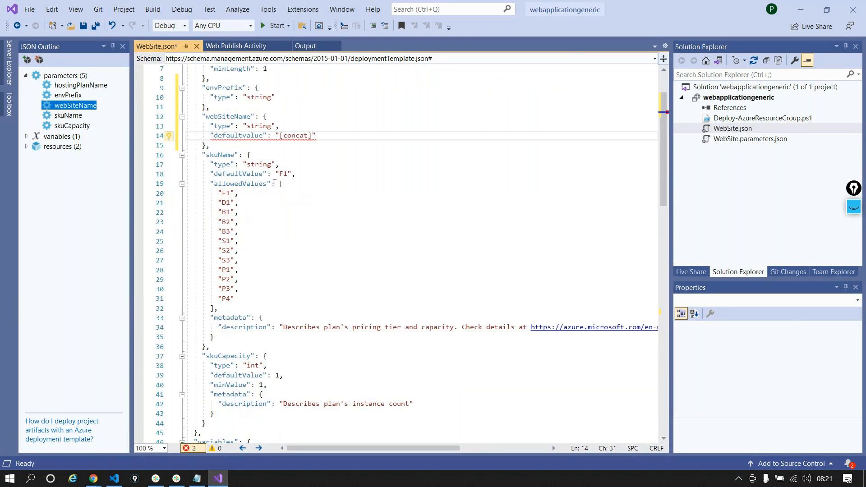
scroll(275, 183, "down", 1)
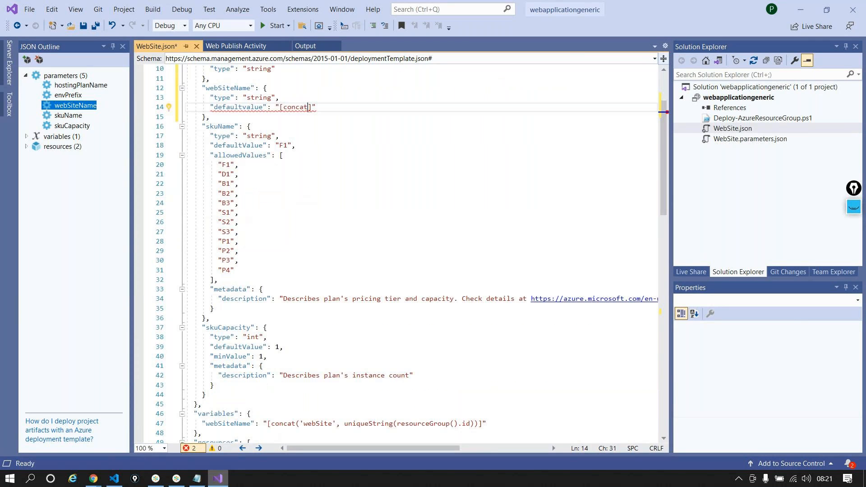
left_click(198, 479)
left_click(207, 150)
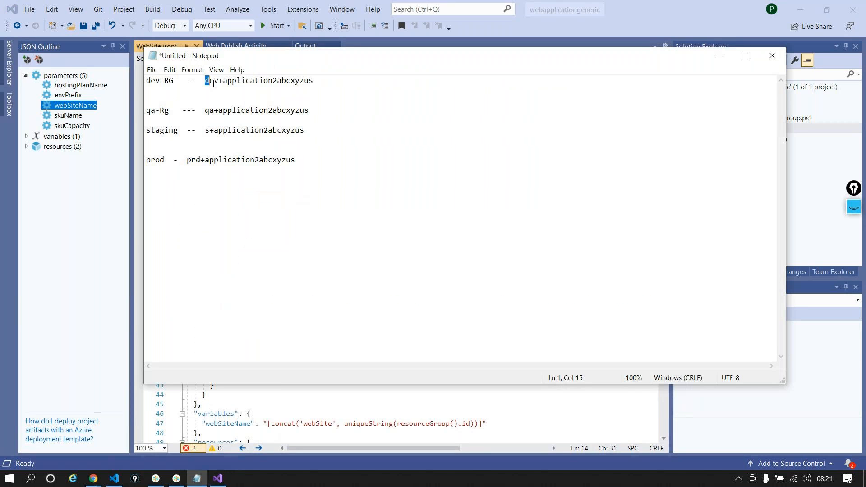
left_click_drag(228, 80, 297, 91)
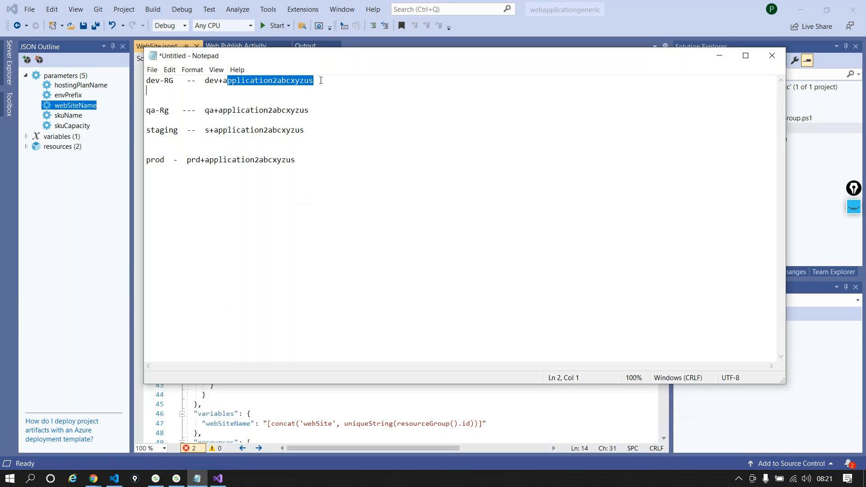
left_click(719, 57)
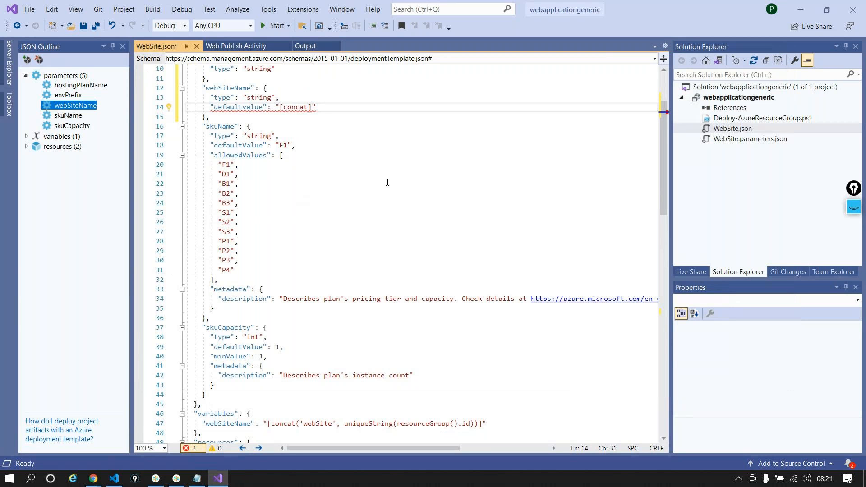
- Extend the webSiteName default value to "[concat(paramateres(''))]" with empty quotes for the parameter name
type("()")
key("Left")
type("para")
type("materes")
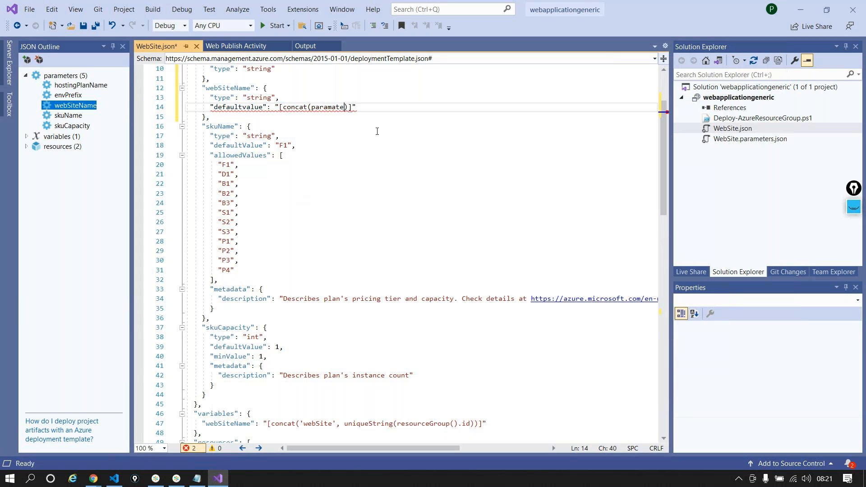
type("()")
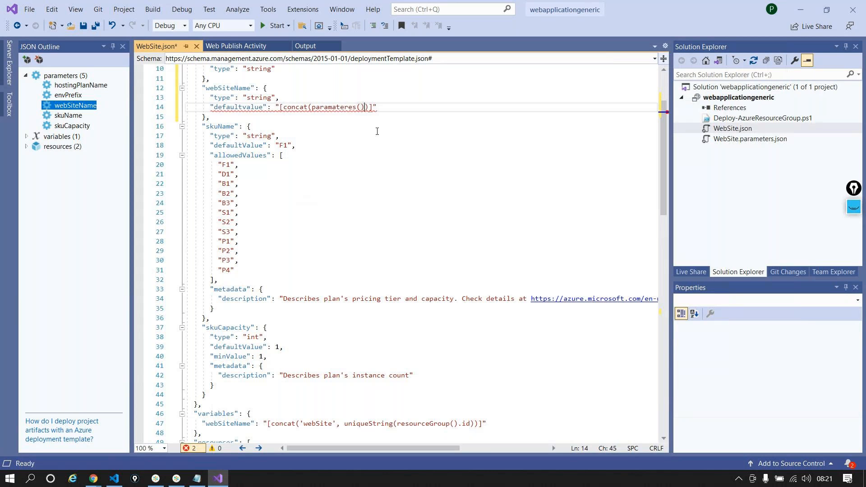
key("Left")
type("'")
- Copy the envPrefix name into the paramateres quotes and add a comma with an empty quoted second argument to concat
scroll(377, 131, "up", 3)
double_click(229, 145)
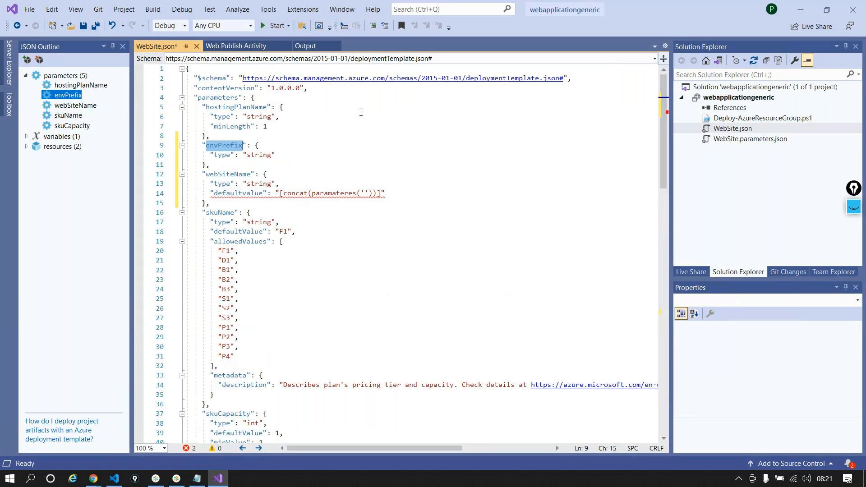
key("ctrl+c")
left_click(365, 196)
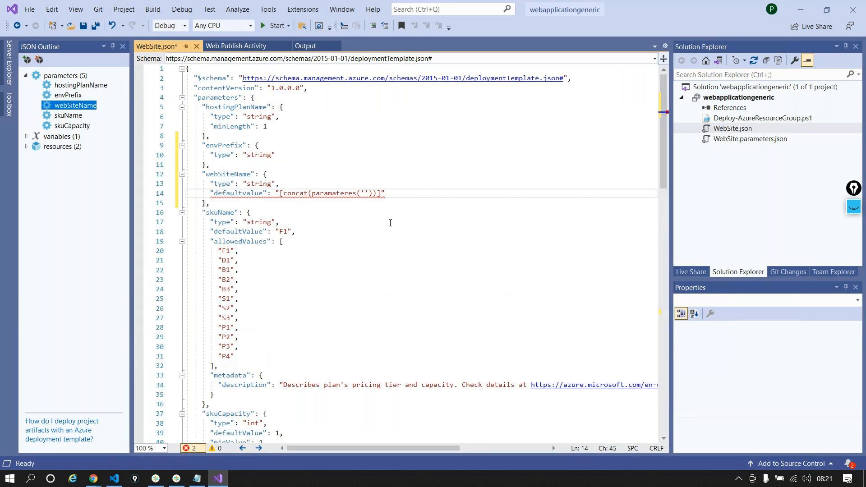
key("ctrl+v")
left_click(410, 193)
type(",'")
- Copy the highlighted pplication2abcxyzus from the Notepad notes and insert it as the second concat argument in Visual Studio
scroll(396, 225, "down", 2)
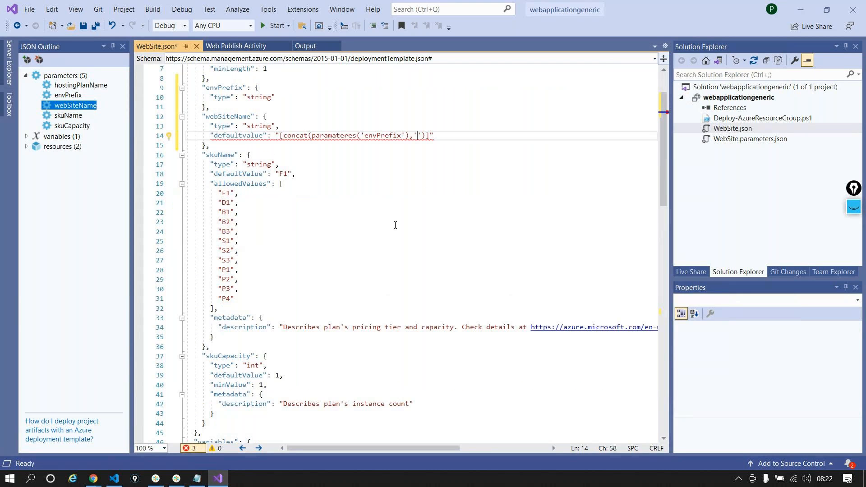
scroll(478, 160, "down", 1)
scroll(477, 160, "down", 1)
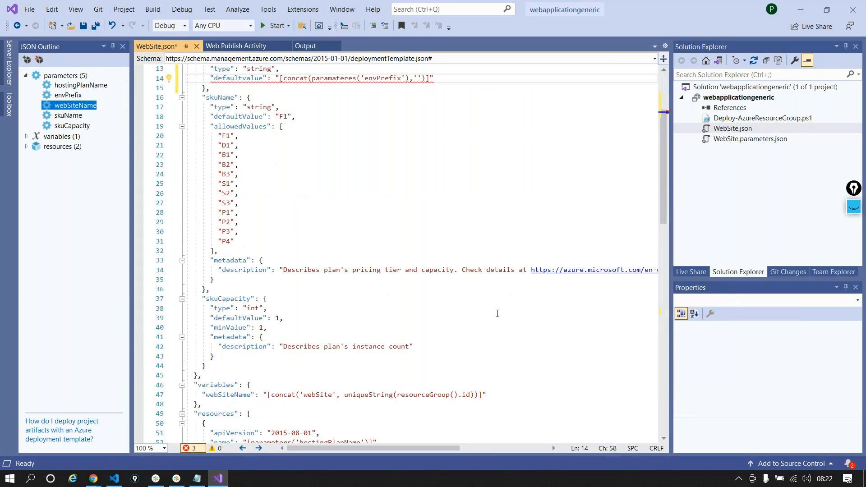
scroll(497, 312, "down", 1)
scroll(498, 312, "up", 2)
key("alt+Tab")
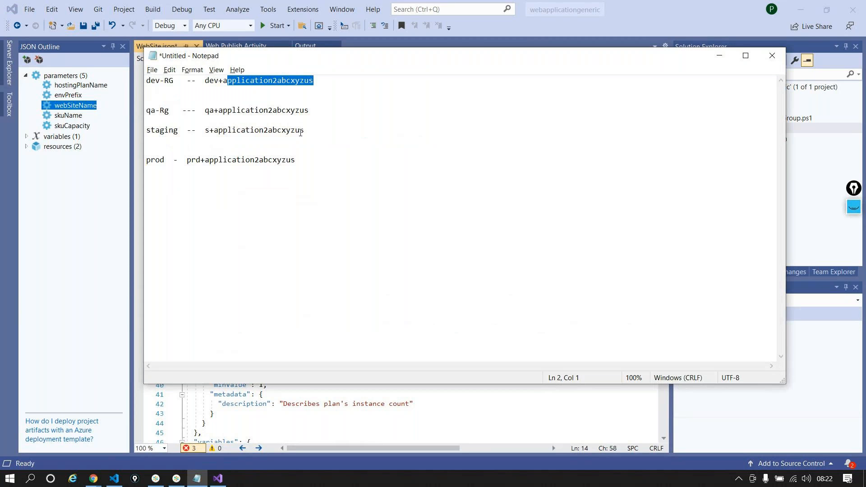
key("alt+Tab")
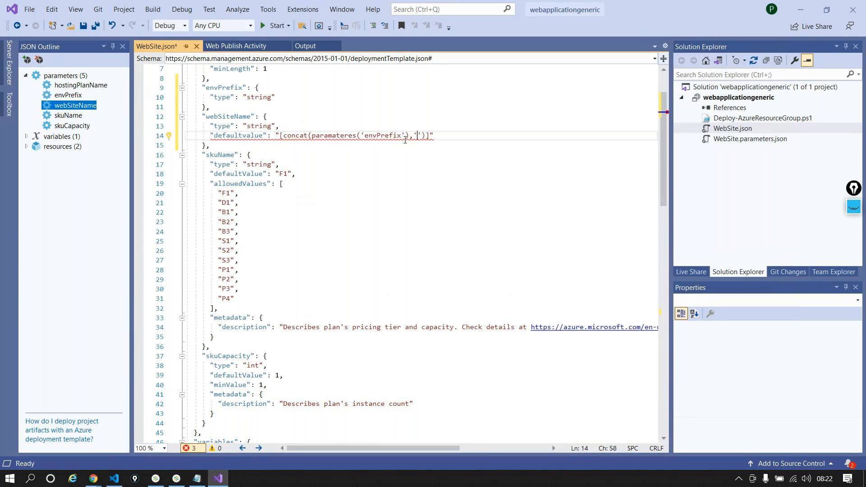
key("ctrl+v")
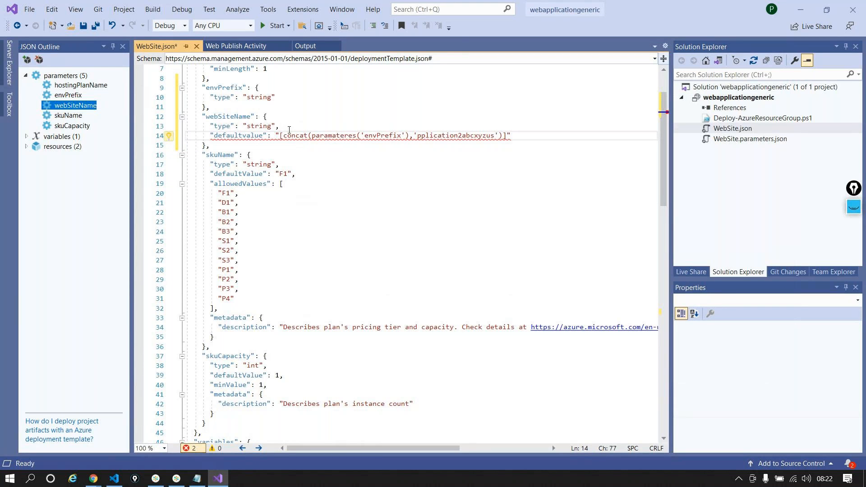
- Compare the webSiteName variable's uniqueString expression with the webSiteName parameter's default value and check the error flagged there
mouse_move(293, 134)
scroll(324, 160, "down", 2)
scroll(325, 160, "down", 1)
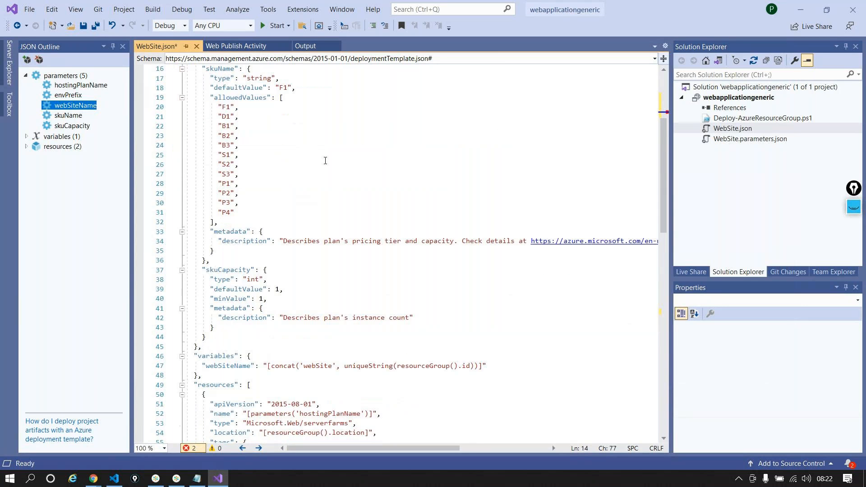
scroll(325, 161, "down", 4)
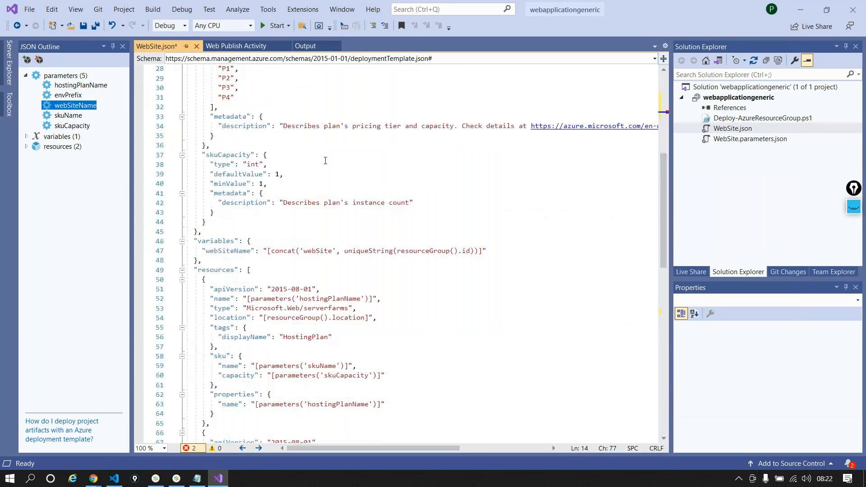
left_click(314, 256)
double_click(367, 251)
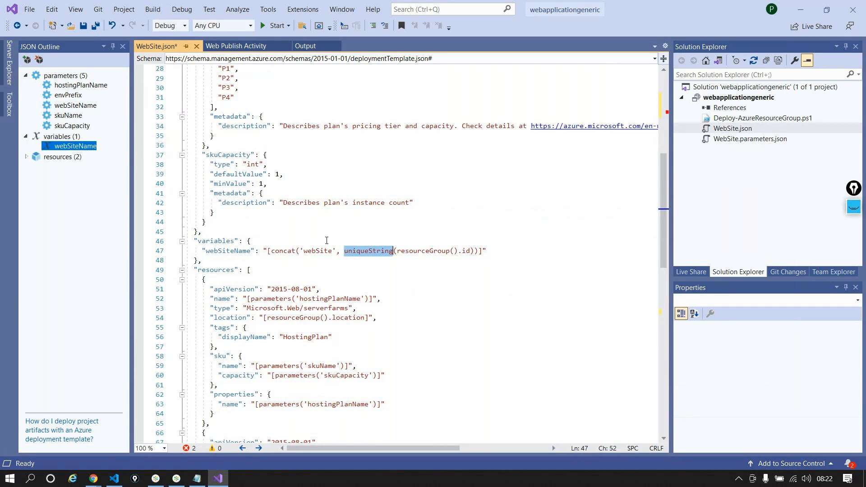
scroll(327, 241, "down", 1)
scroll(327, 241, "up", 6)
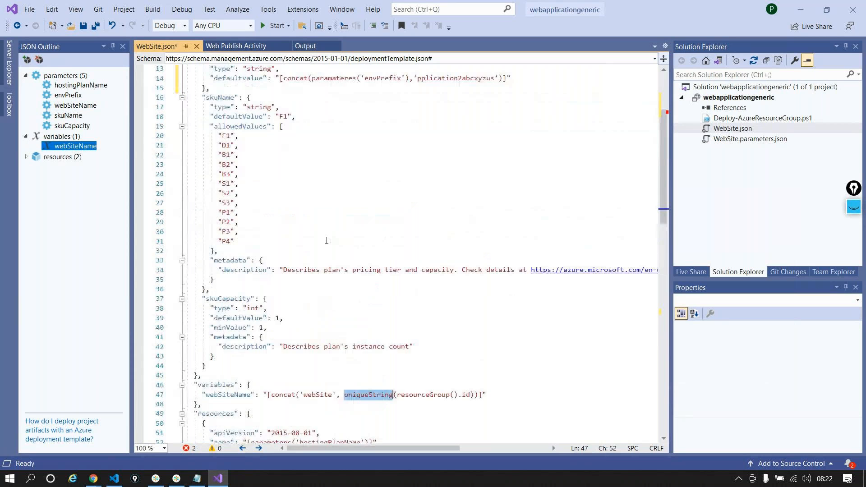
scroll(327, 241, "down", 5)
scroll(320, 284, "up", 1)
scroll(321, 284, "up", 8)
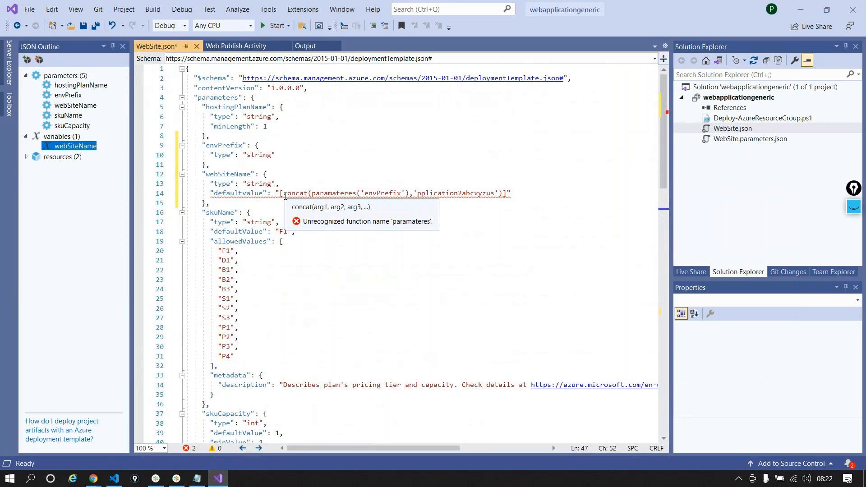
- Copy the whole WebSite.json template, switch to Visual Studio Code, and replace the contents of Untitled-1 with it
key("ctrl+a")
left_click(114, 479)
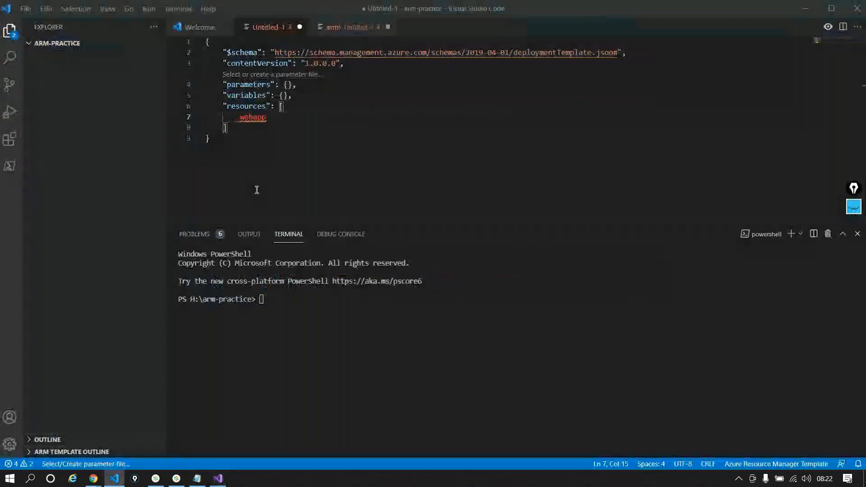
key("ctrl+a")
key("Delete")
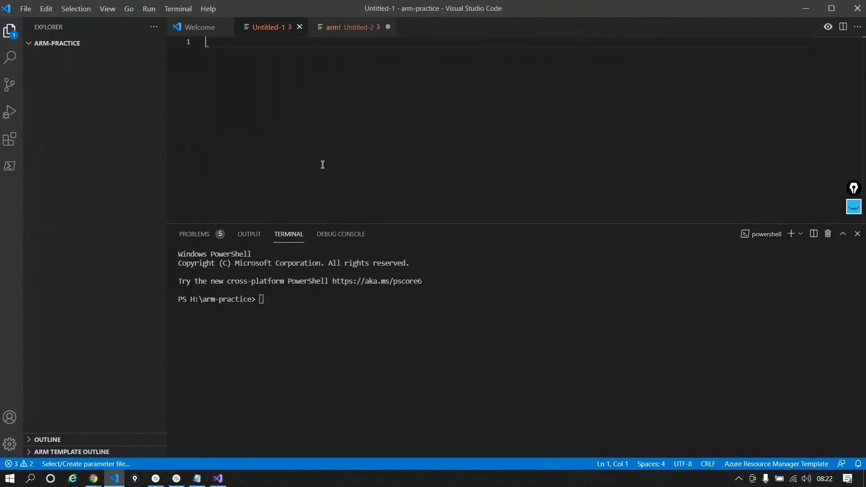
key("ctrl+v")
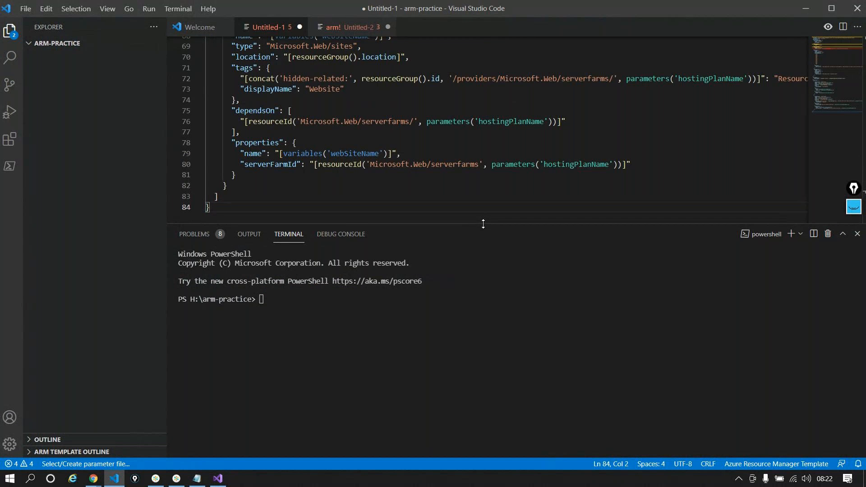
- Correct the misspelled paramateres function to parameters in the webSiteName parameter's default value expression
left_click_drag(484, 224, 451, 318)
scroll(450, 263, "up", 20)
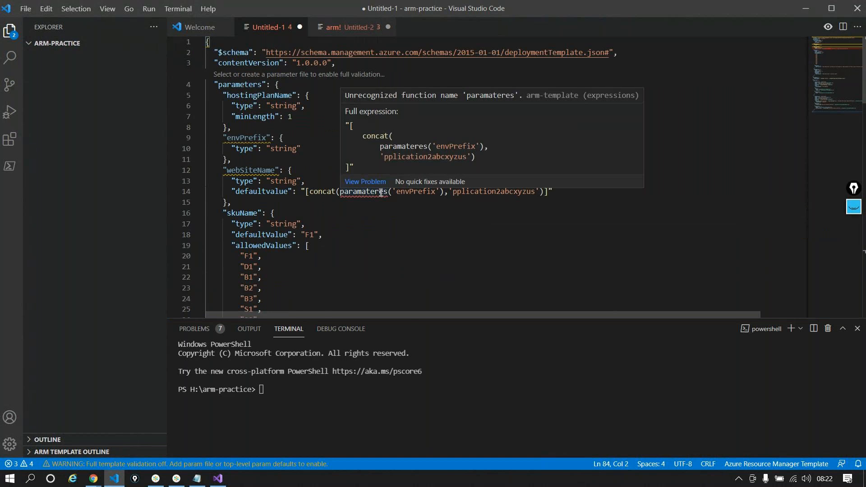
left_click(389, 193)
key("BackSpace")
key("BackSpace")
key("BackSpace")
key("BackSpace")
key("BackSpace")
key("BackSpace")
key("BackSpace")
key("BackSpace")
key("BackSpace")
key("BackSpace")
key("BackSpace")
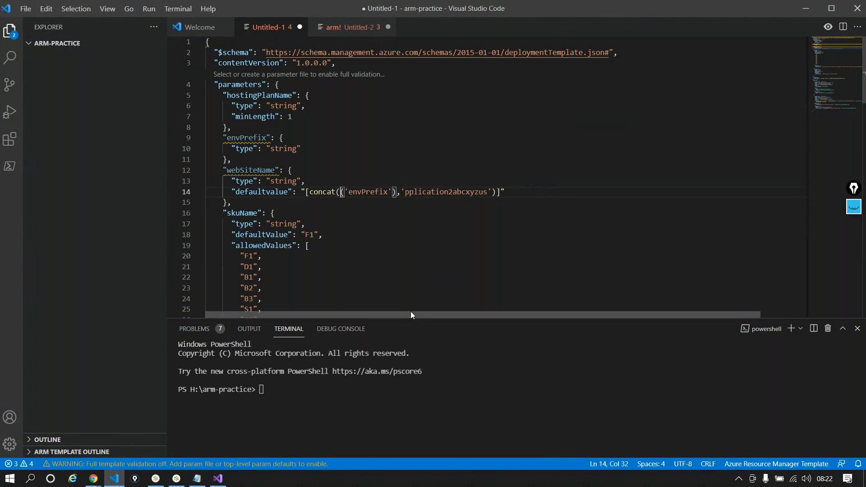
type("parameters")
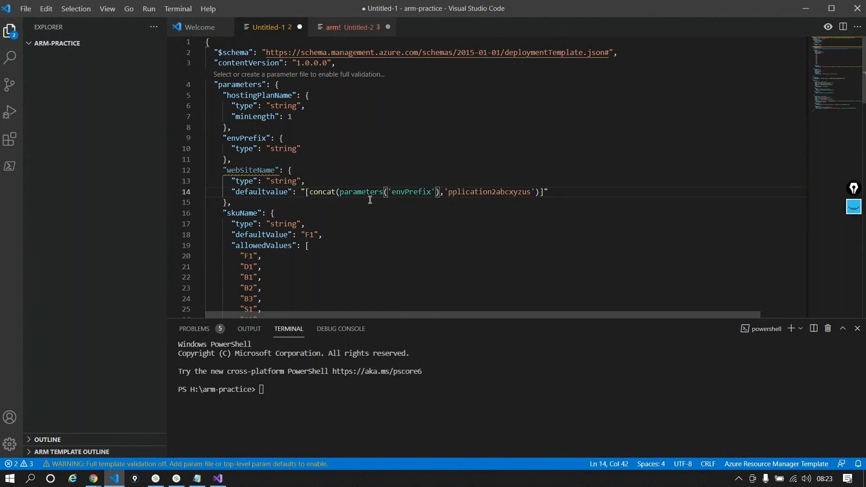
- Complete the second concat argument in the webSiteName default value so that it reads application2abcxyzus
key("alt+Tab")
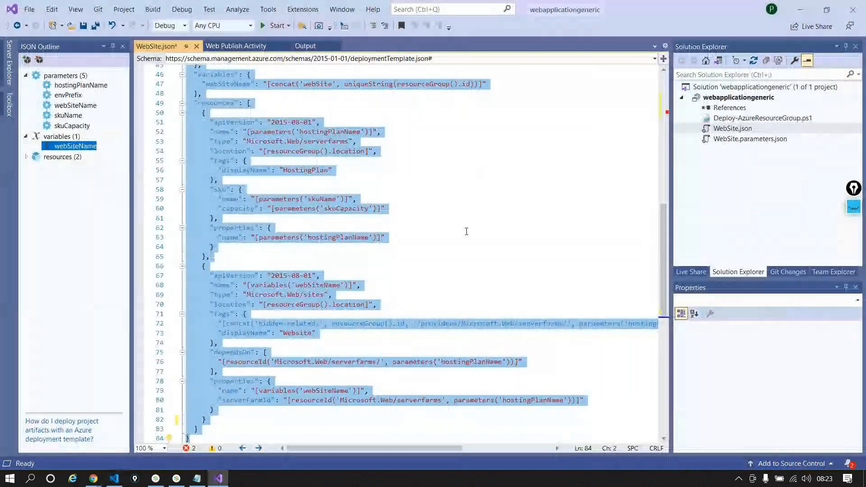
key("alt+Tab")
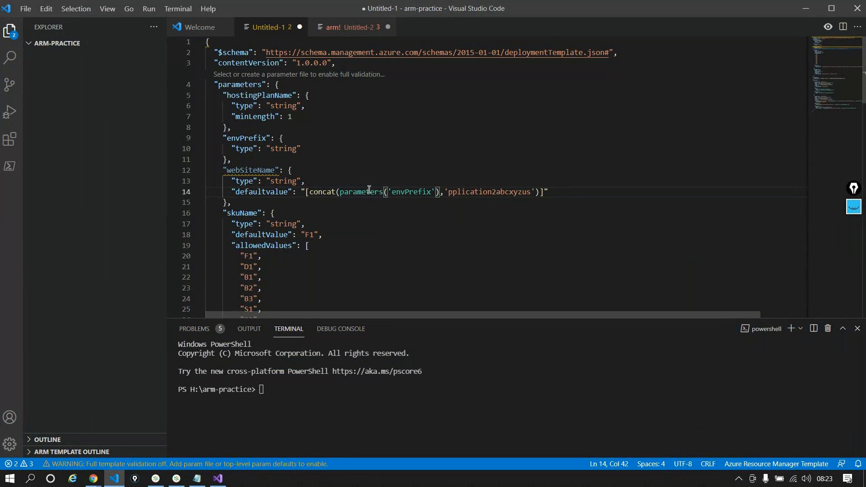
mouse_move(369, 190)
double_click(495, 194)
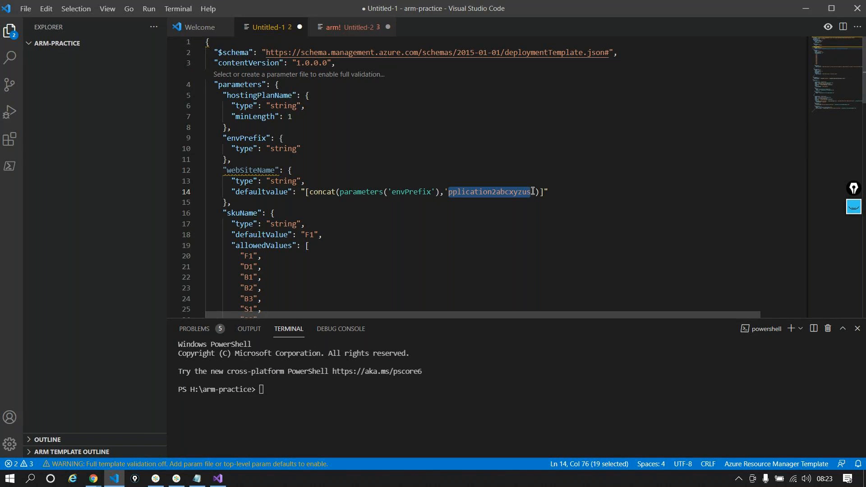
left_click(730, 160)
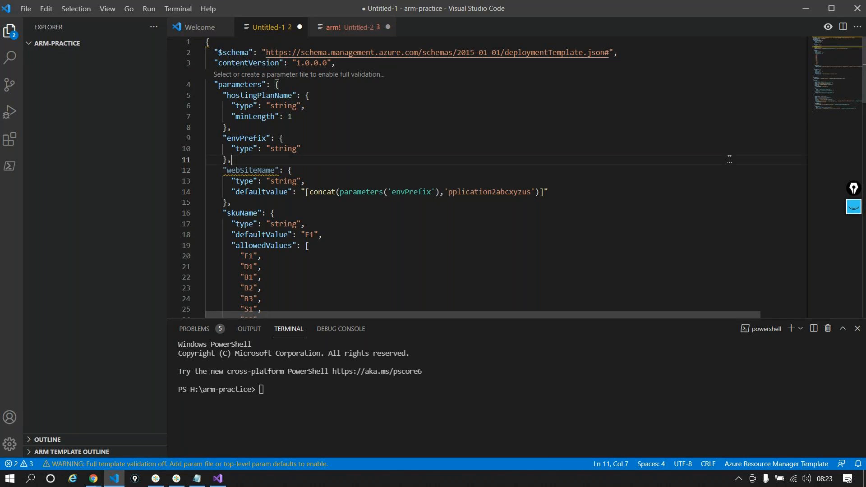
left_click(451, 194)
type("p")
left_click(656, 129)
key("ctrl+s")
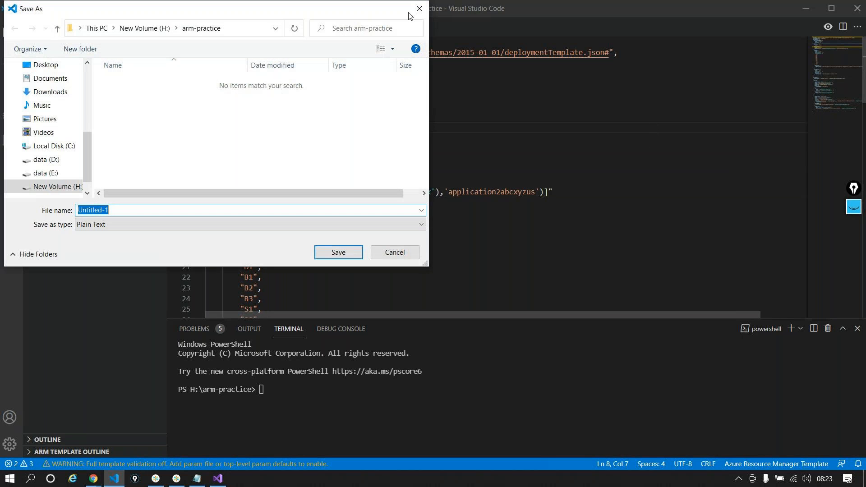
left_click(417, 9)
- Delete the webSiteName entry from the variables section and collapse the section to an empty {} object
scroll(508, 153, "down", 5)
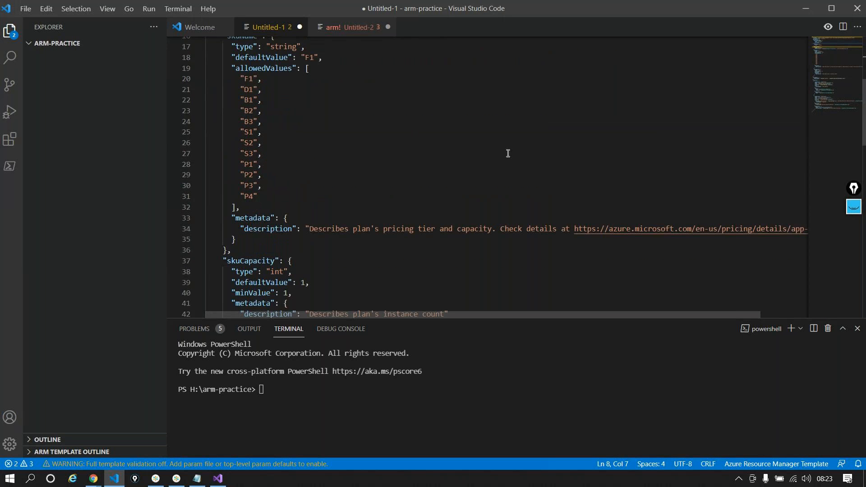
scroll(509, 153, "up", 2)
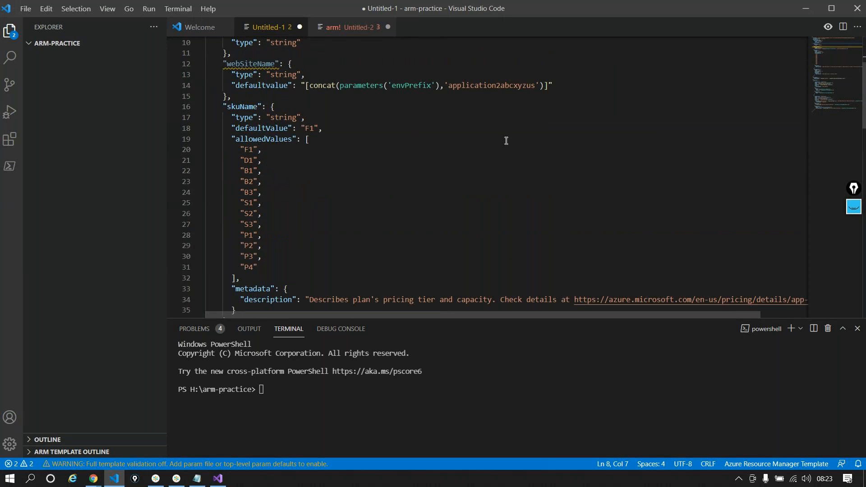
scroll(506, 141, "down", 3)
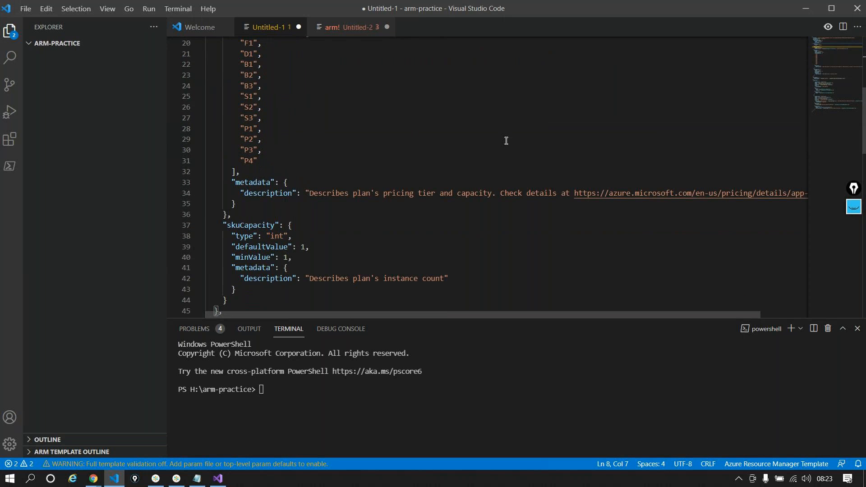
scroll(507, 141, "down", 3)
scroll(507, 141, "down", 3)
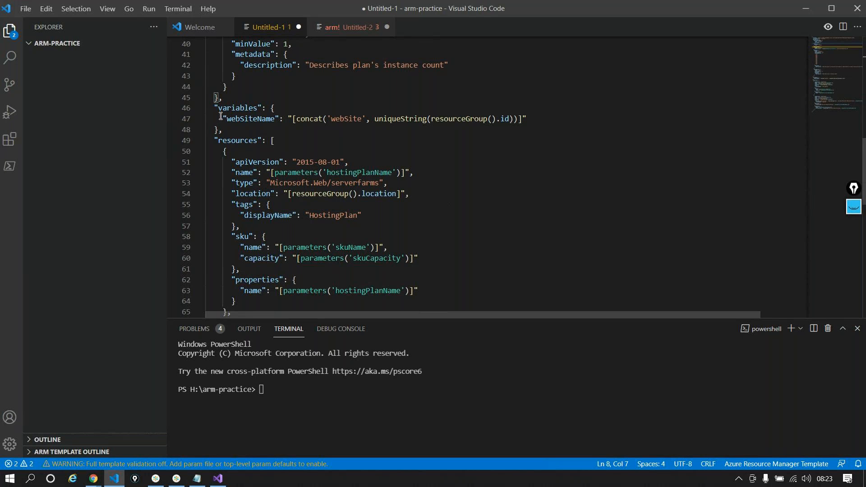
left_click_drag(222, 118, 527, 118)
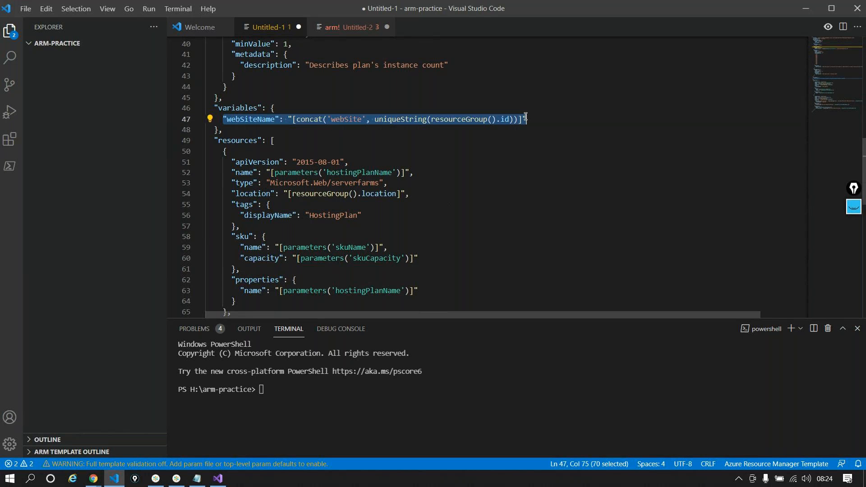
key("Delete")
key("Right")
key("BackSpace")
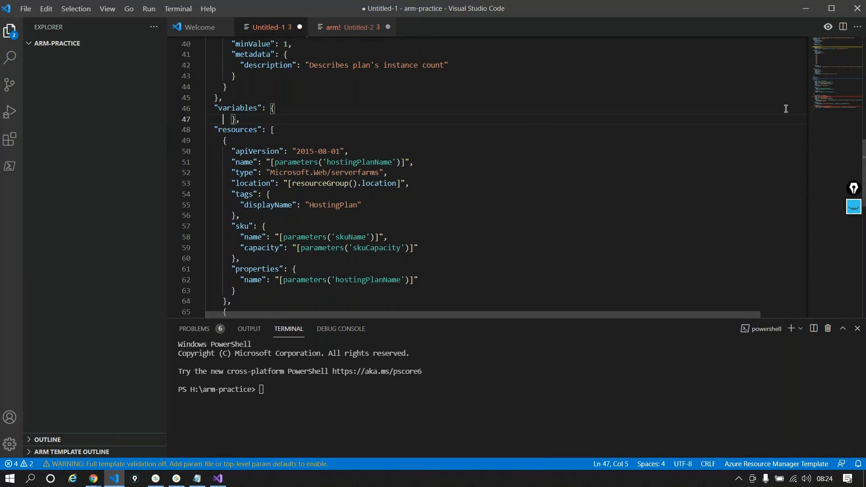
key("BackSpace")
key("BackSpace")
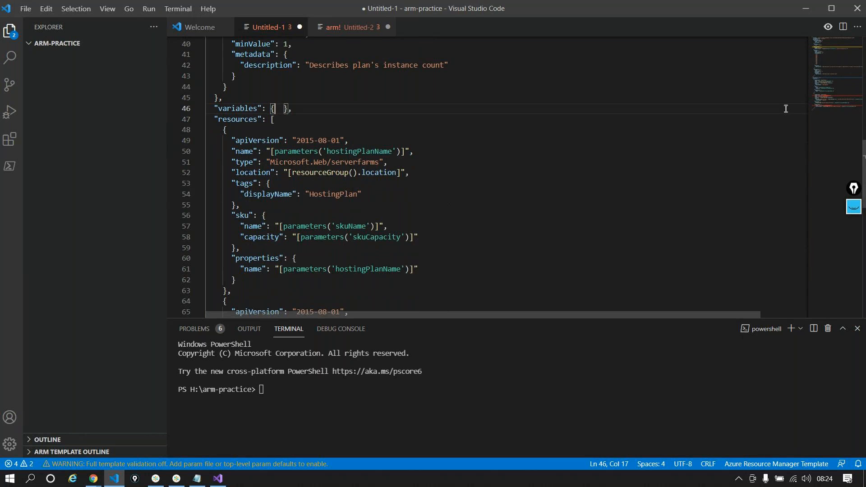
key("BackSpace")
key("BackSpace")
- Replace variables with parameters in the webSiteName reference of the Microsoft.Web/sites resource's top-level name
scroll(326, 127, "down", 2)
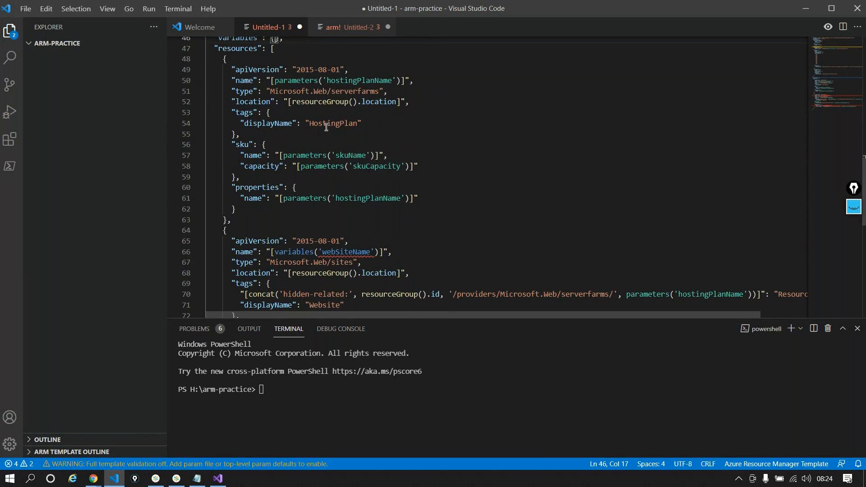
scroll(327, 127, "down", 1)
mouse_move(292, 220)
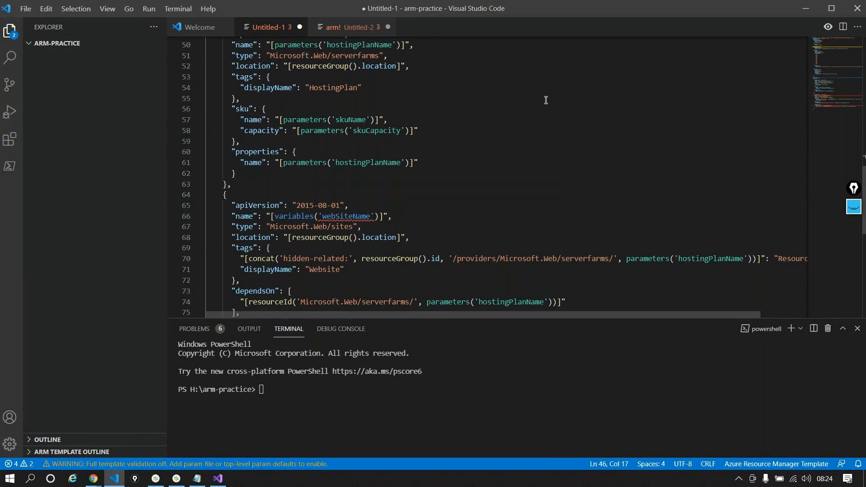
left_click(299, 216)
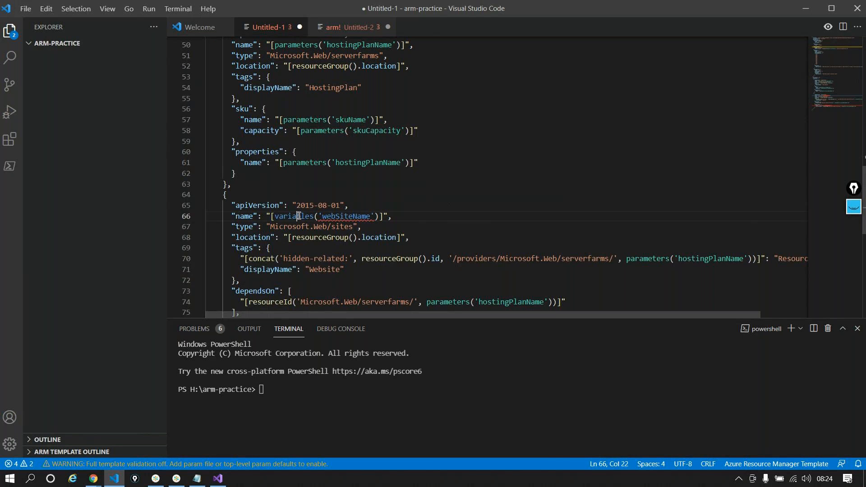
double_click(299, 216)
type("patra")
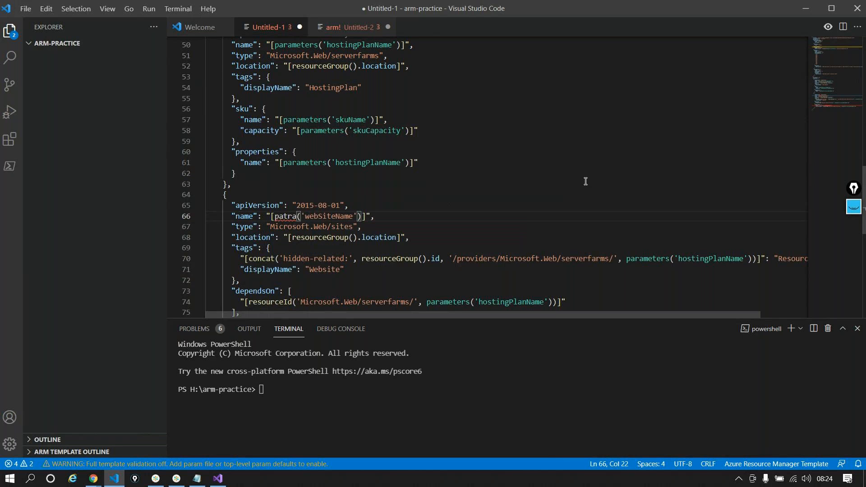
key("BackSpace")
key("BackSpace")
key("BackSpace")
type("ra")
key("Tab")
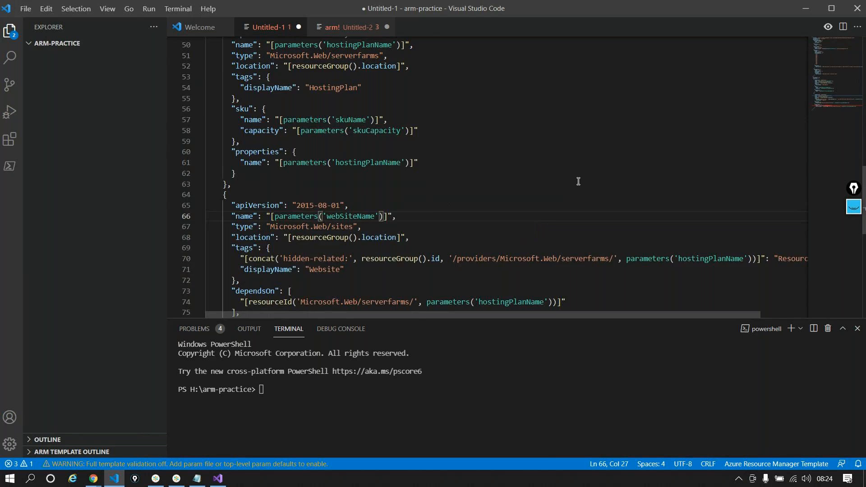
- Make the name inside the site resource's properties block reference webSiteName through parameters instead of variables
scroll(578, 182, "down", 1)
scroll(579, 181, "down", 1)
scroll(556, 313, "right", 3)
scroll(588, 316, "left", 3)
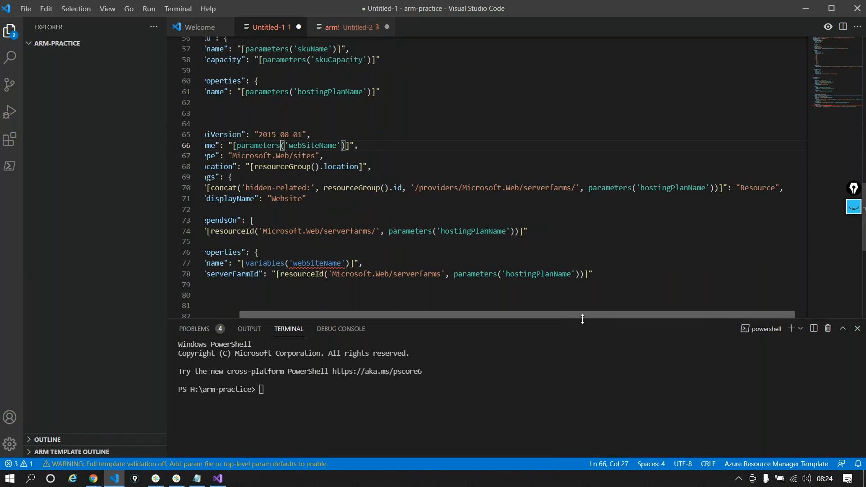
left_click(284, 263)
double_click(302, 263)
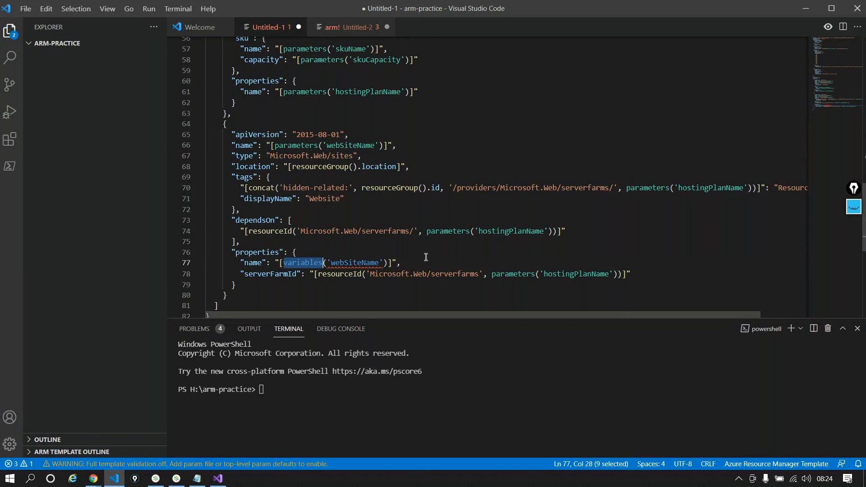
type("pa")
key("Tab")
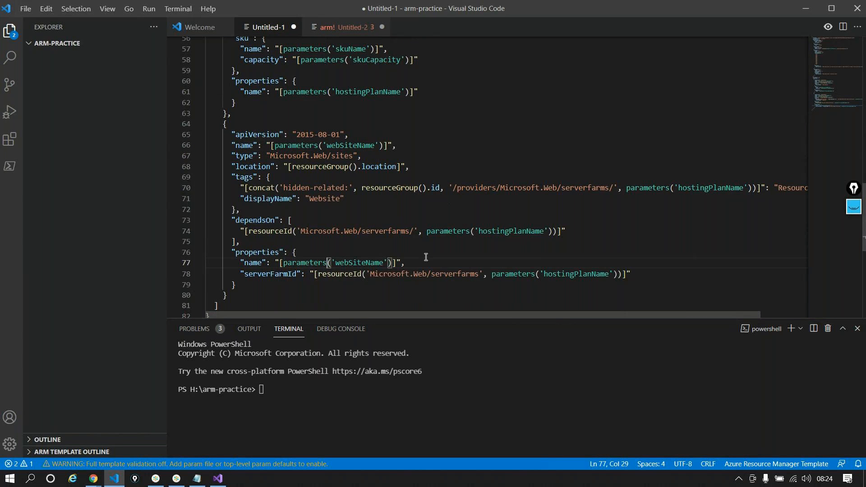
- Close the unneeded arm! Untitled-2 file and discard its changes
scroll(424, 253, "up", 8)
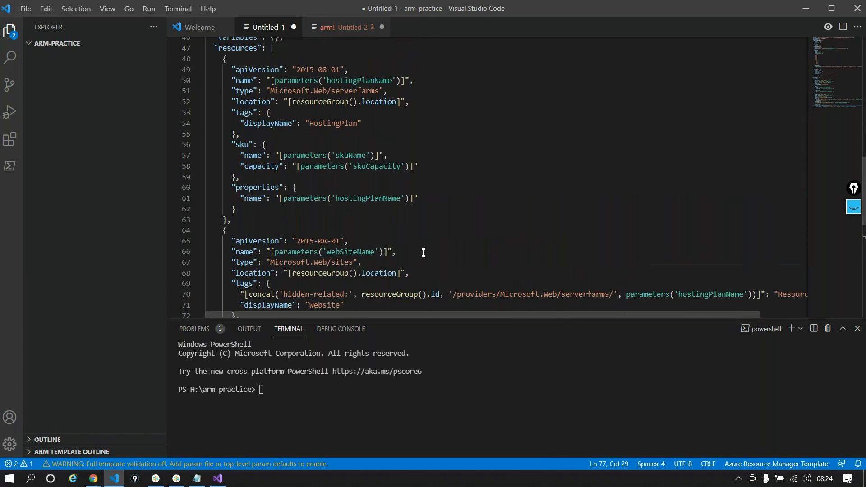
scroll(424, 253, "up", 5)
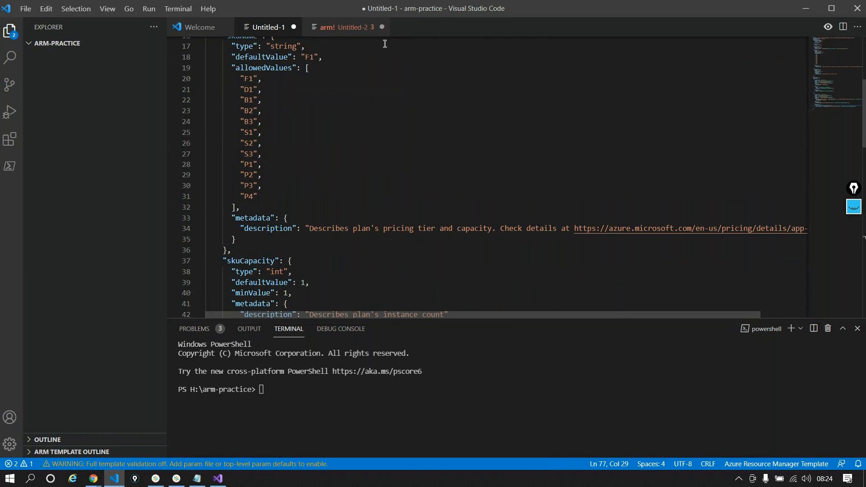
left_click(382, 27)
left_click(459, 256)
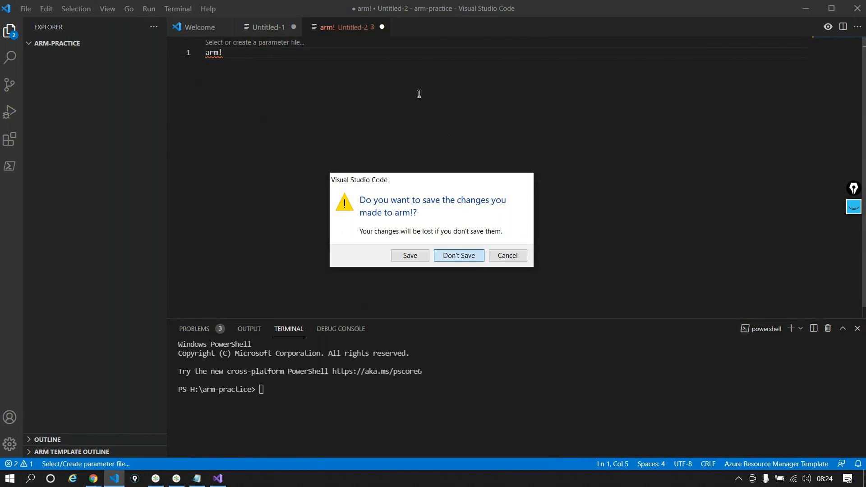
- Enlarge the editor area above the terminal and expand the resources node in the ARM template outline
scroll(381, 169, "up", 5)
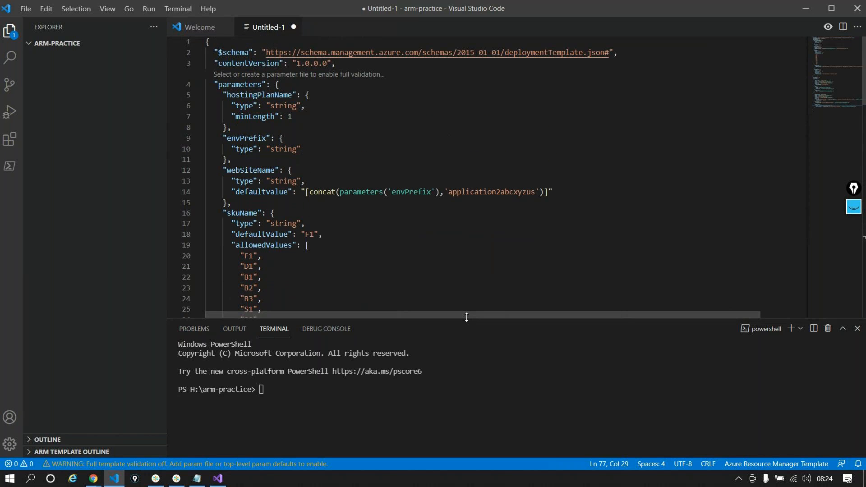
left_click_drag(467, 343, 467, 398)
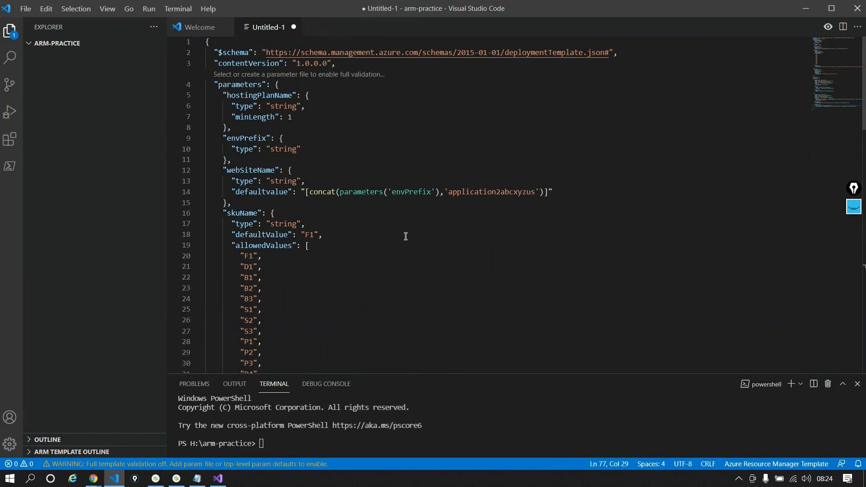
scroll(404, 238, "down", 1)
scroll(403, 237, "down", 2)
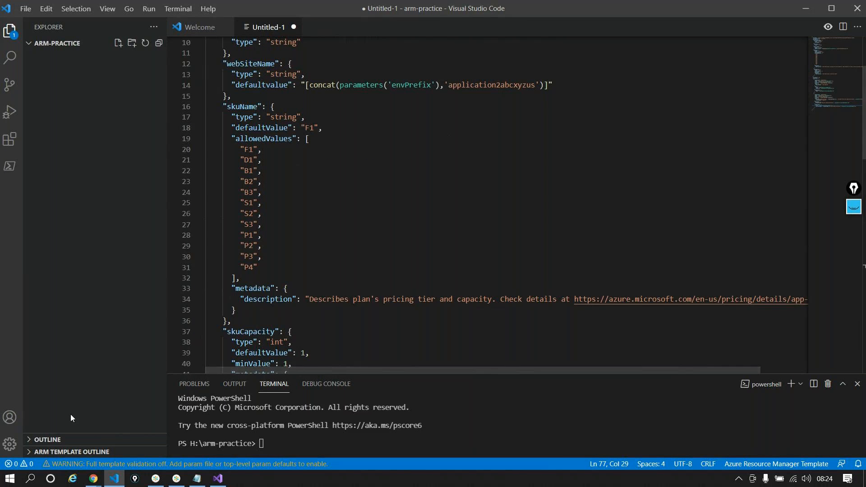
left_click(35, 440)
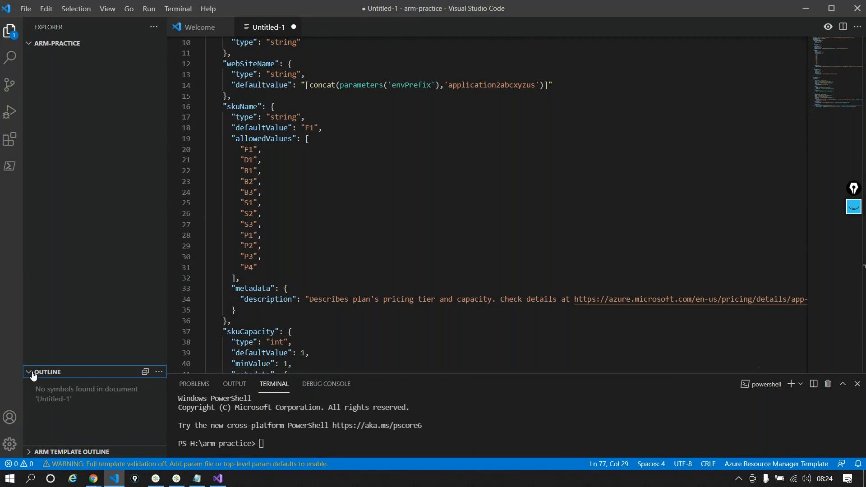
left_click(58, 372)
left_click(29, 451)
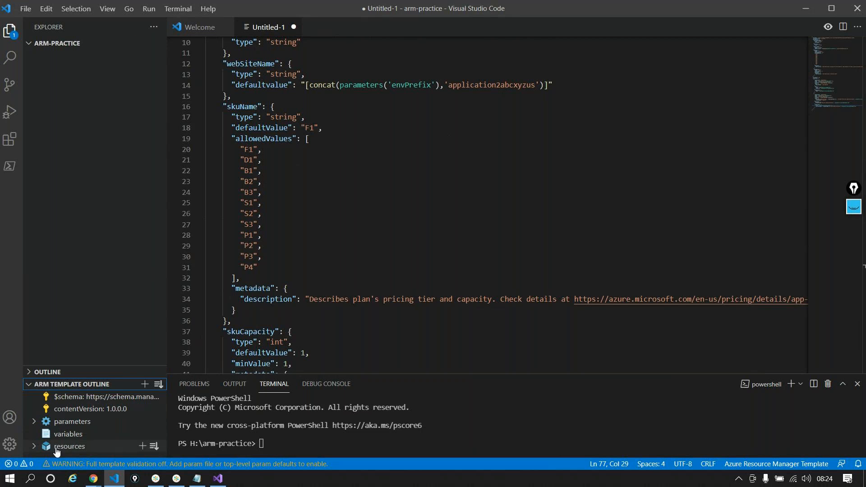
left_click(33, 447)
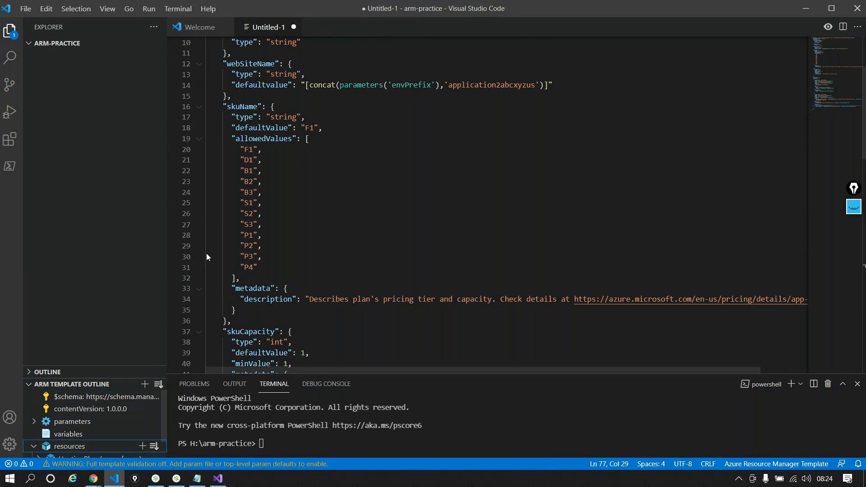
- Trace the hostingPlanName reference in the serverfarms resource back to its definition in the parameters section
scroll(386, 182, "down", 3)
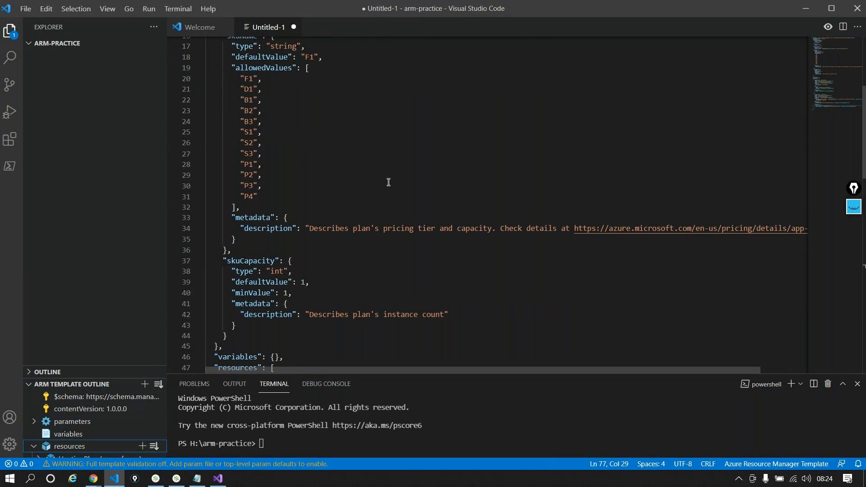
scroll(389, 183, "down", 5)
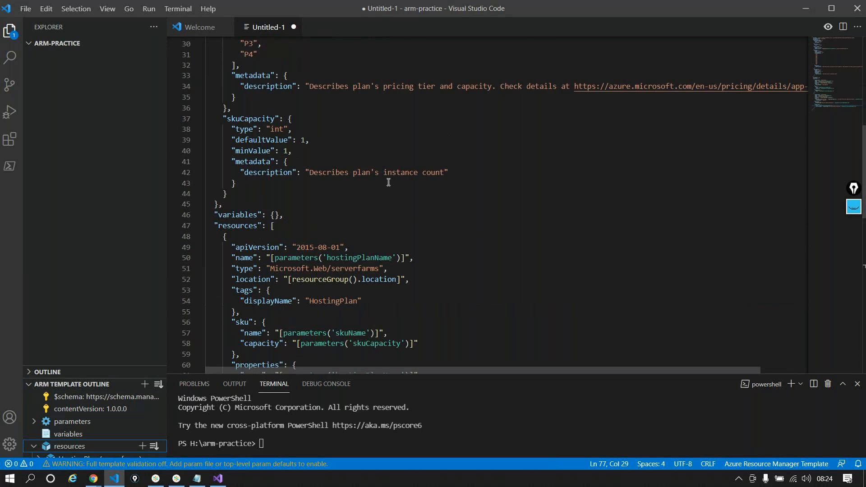
double_click(371, 259)
scroll(484, 220, "up", 10)
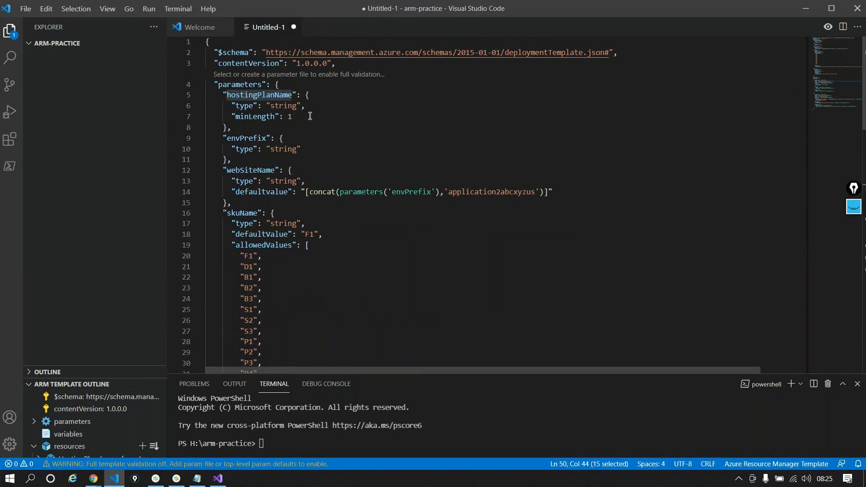
- In the Notepad notes, add a line above the dev-RG entry reading "planName - devplan-01"
left_click(196, 479)
left_click(205, 81)
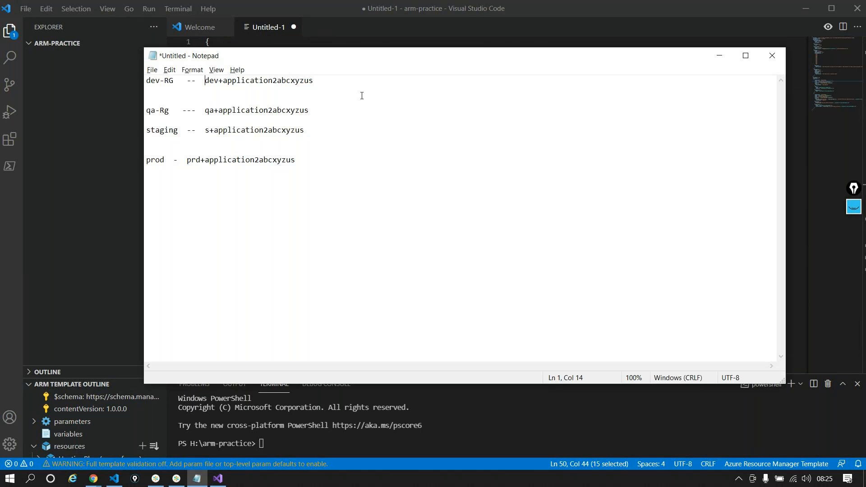
left_click(148, 80)
key("Return")
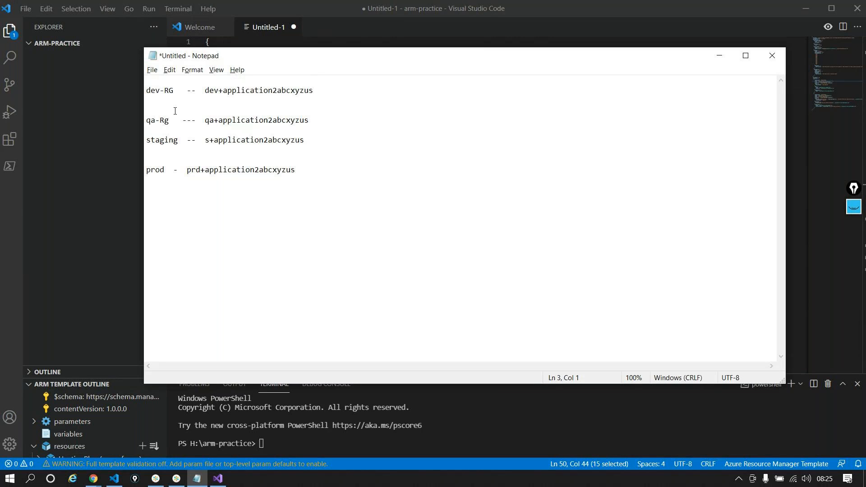
key("Return")
key("Up")
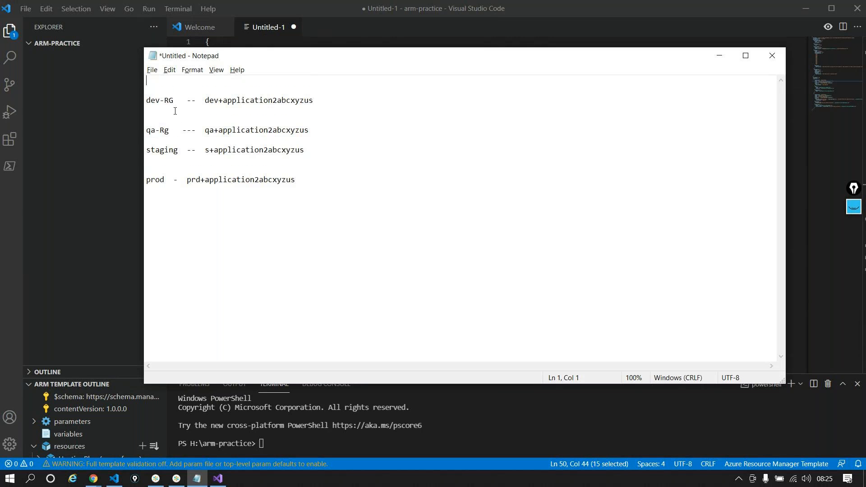
key("Return")
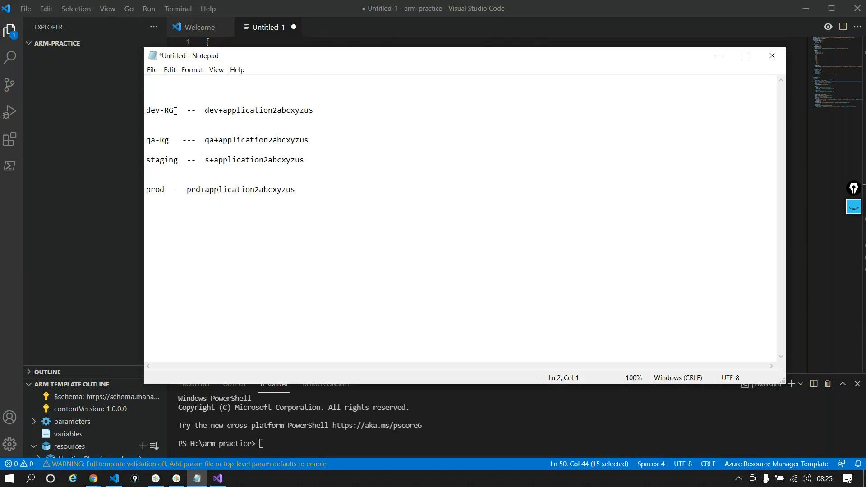
type("planName  -  devplan-01")
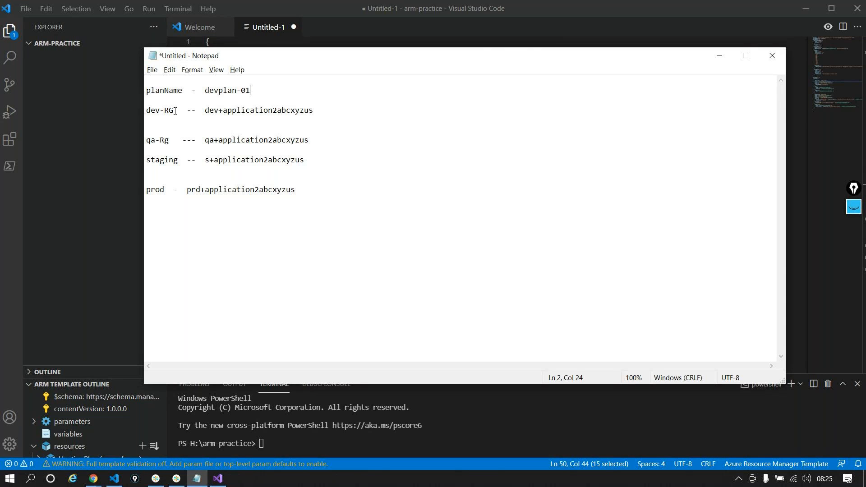
- Switch back to Visual Studio Code and add an empty string defaultValue property after minLength in the hostingPlanName parameter
key("alt+Tab")
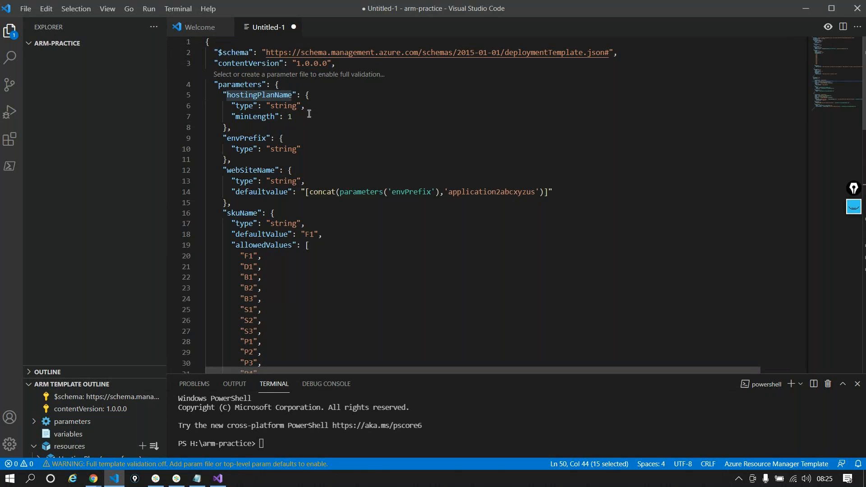
left_click(316, 116)
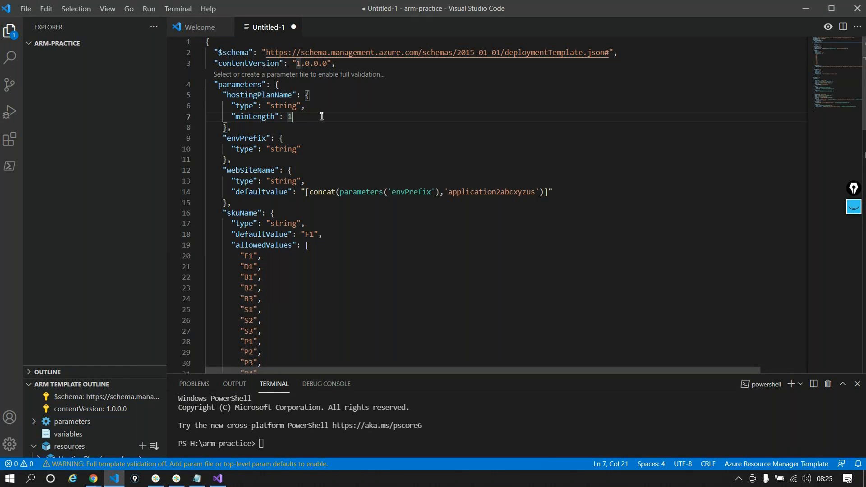
type(",")
key("Return")
type("\"")
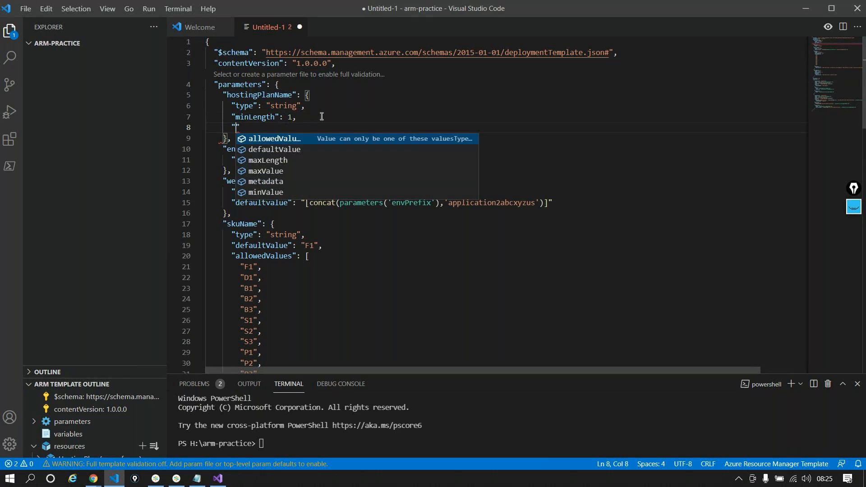
key("Return")
type(":")
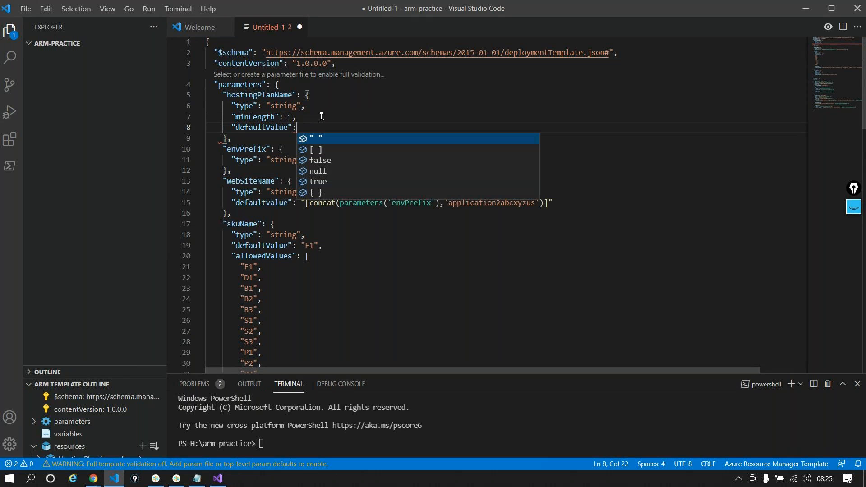
key("Return")
- Fill the hostingPlanName defaultValue with the expression [concat(parameters('envPrefix'),'plan-01')]
type("[")
type("concat")
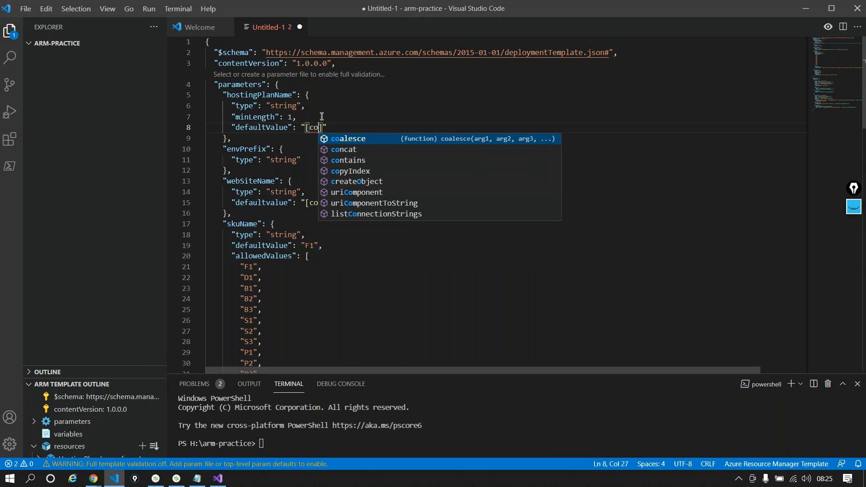
type("(")
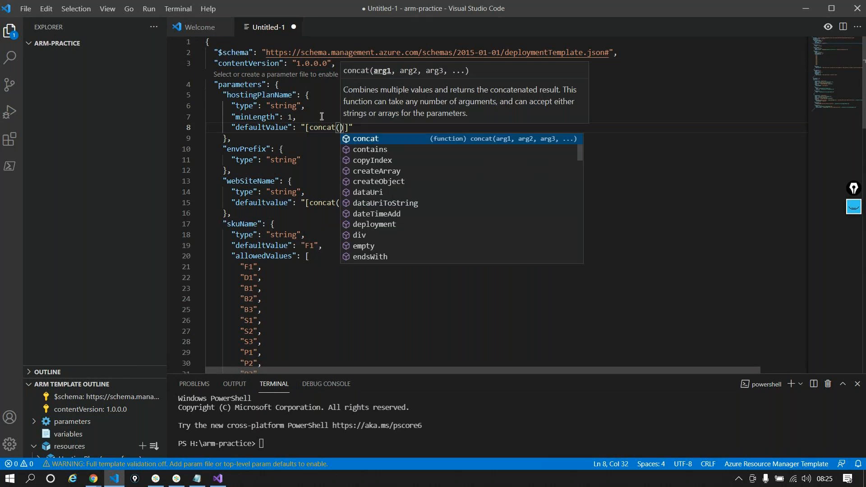
type("parameters")
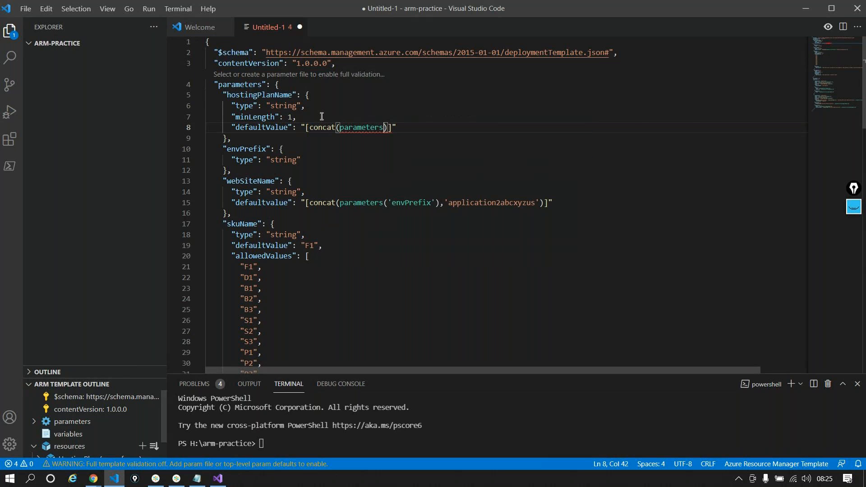
type("(")
key("Return")
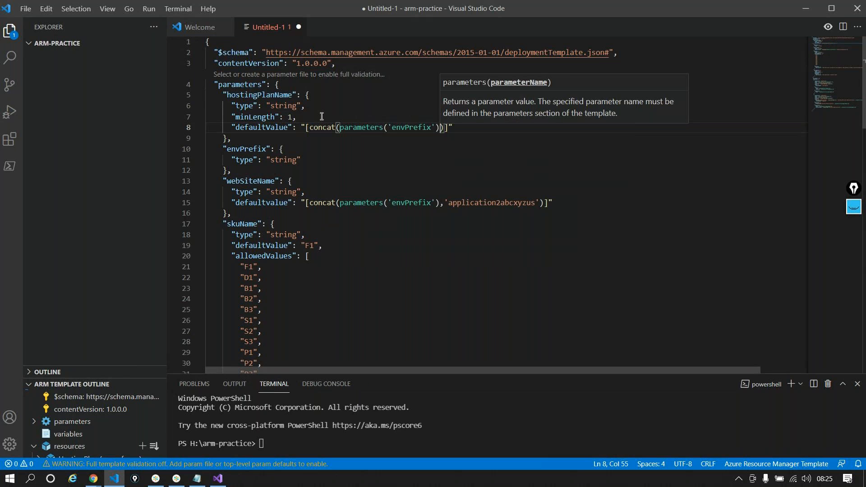
type(",'")
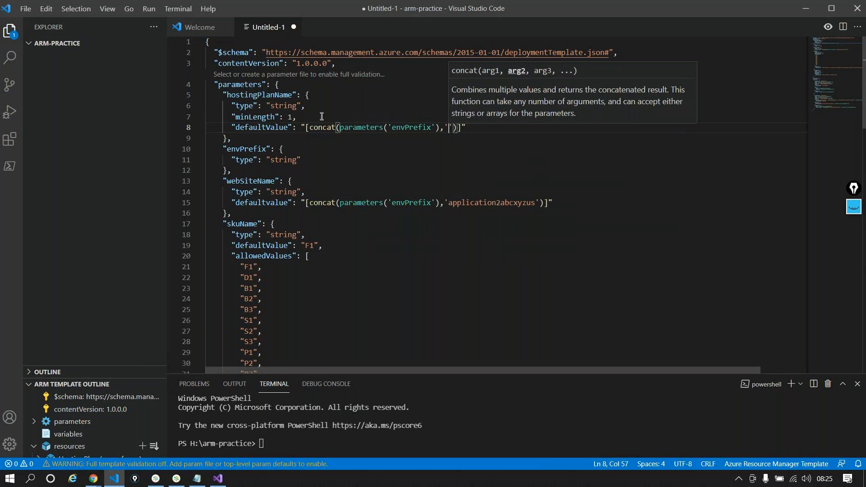
type("plan-01")
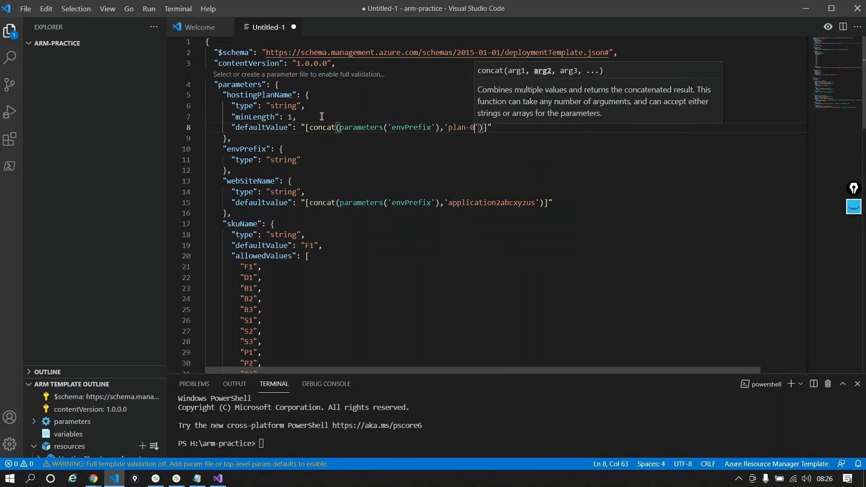
key("Left")
- Compare with the plan name in the Notepad notes and remove the hyphen from the hostingPlanName suffix, making it 'plan01'
key("alt+Tab")
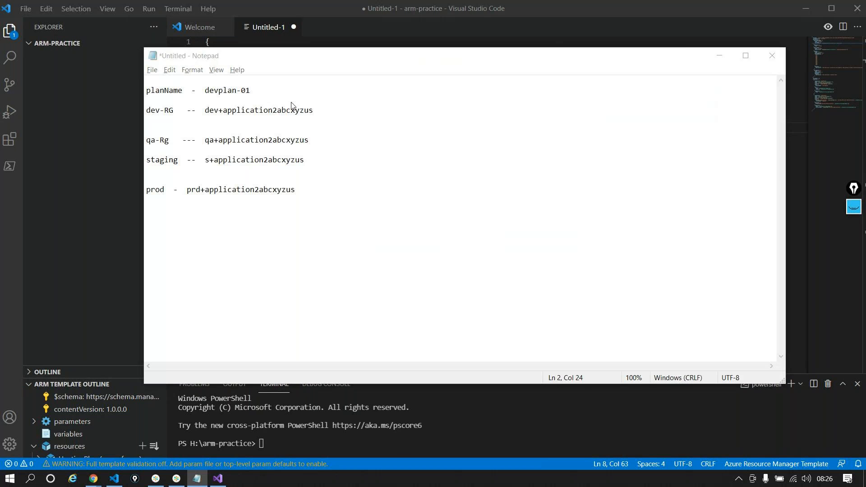
key("alt+Tab")
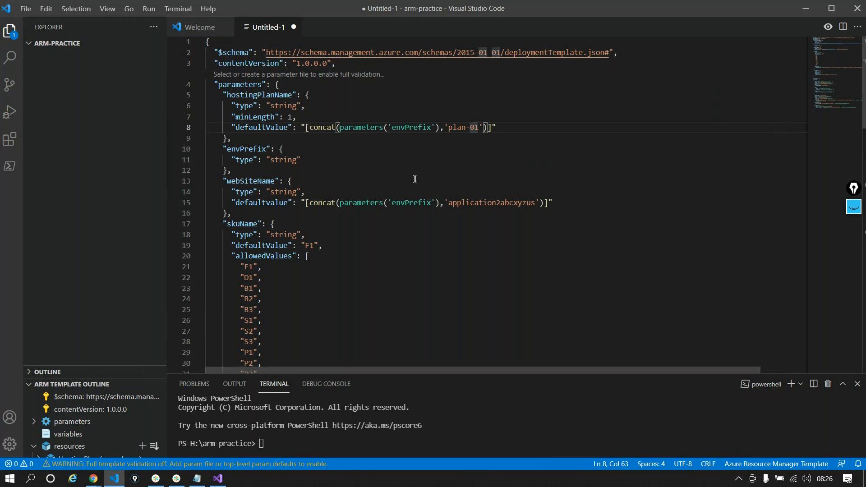
left_click(472, 127)
key("BackSpace")
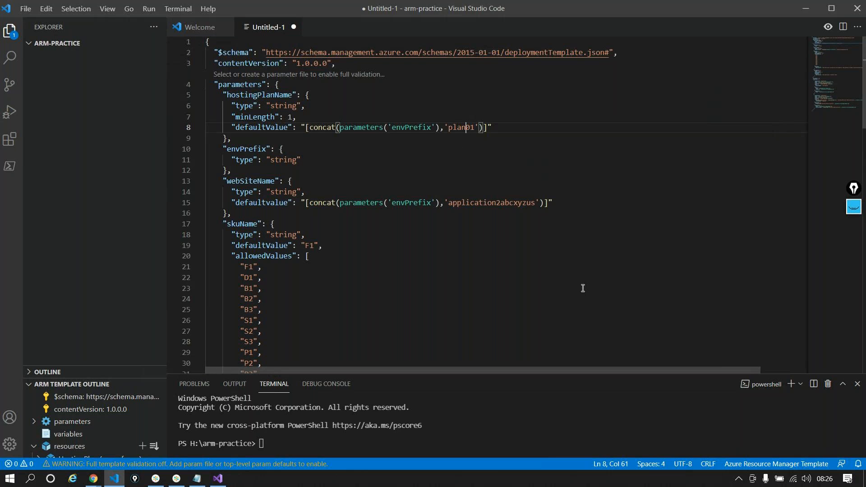
- Review the resources that reference hostingPlanName and the places where the envPrefix parameter is used
scroll(583, 288, "down", 3)
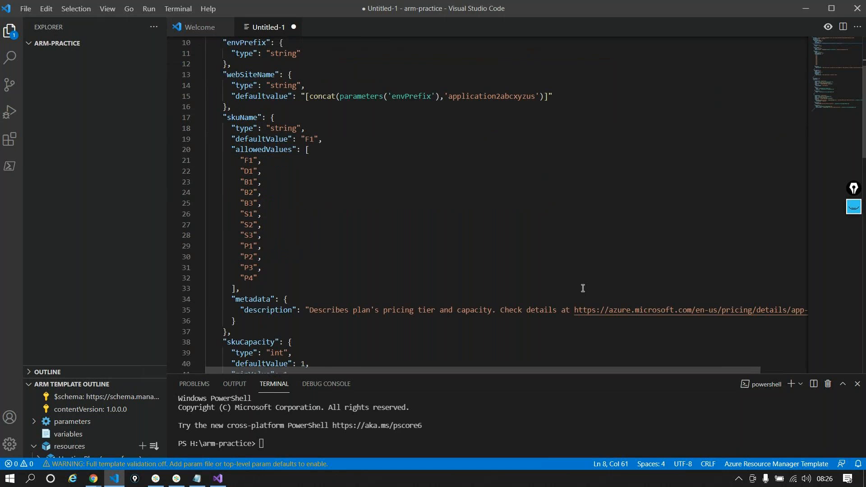
scroll(583, 288, "down", 7)
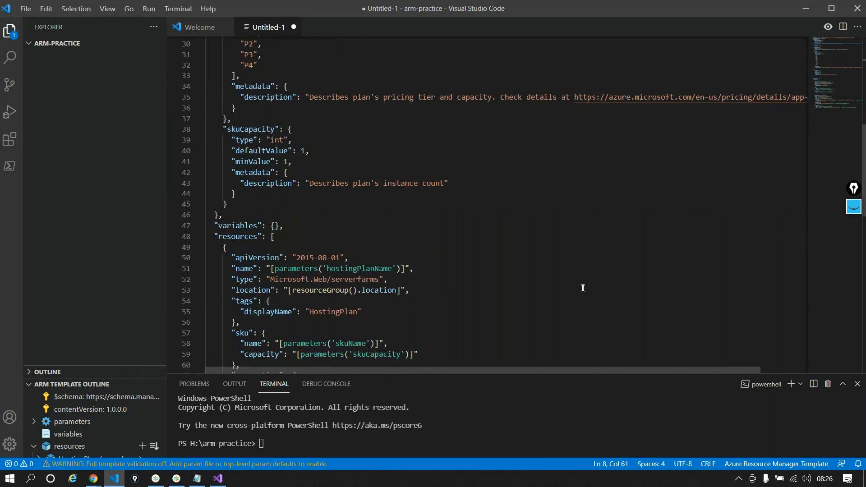
scroll(584, 288, "down", 3)
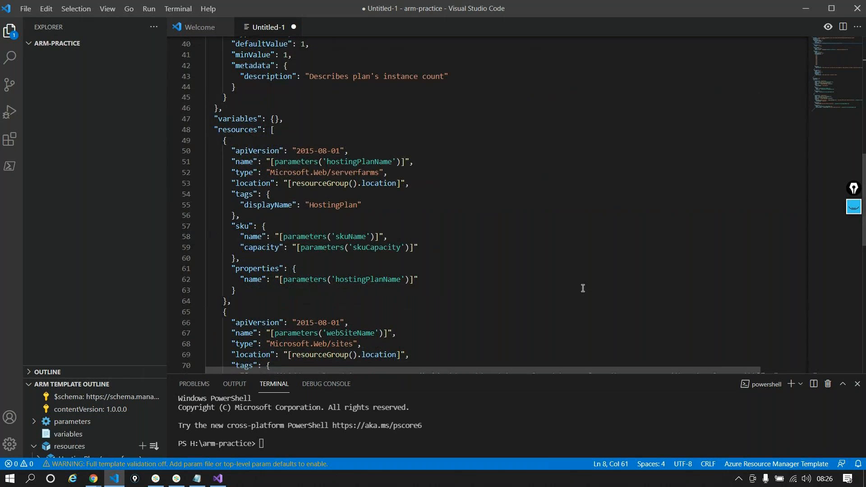
scroll(583, 288, "up", 13)
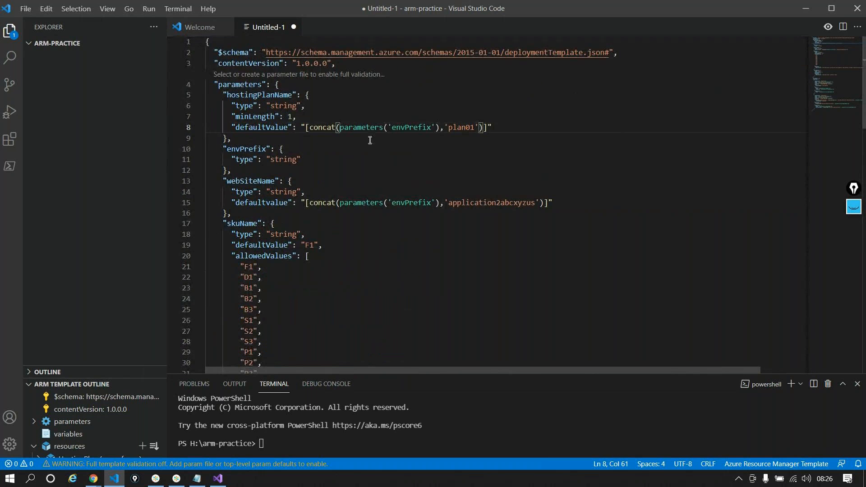
double_click(253, 150)
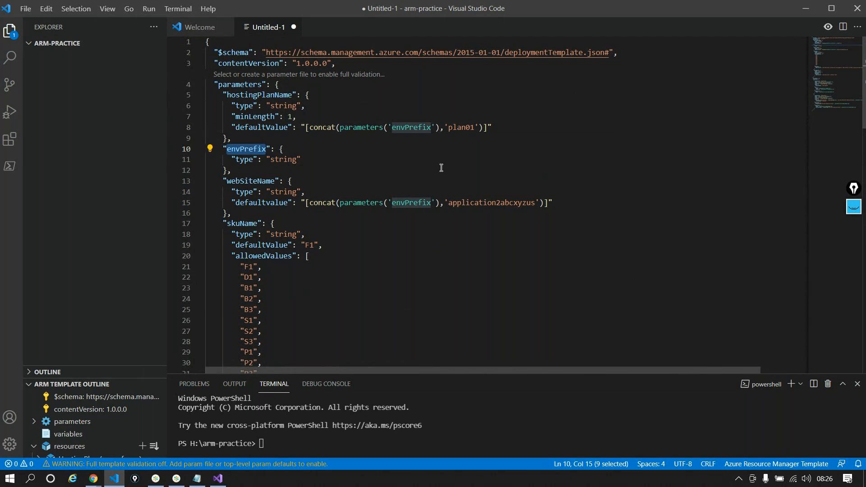
- Select the whole ARM template and format the document
left_click(331, 164)
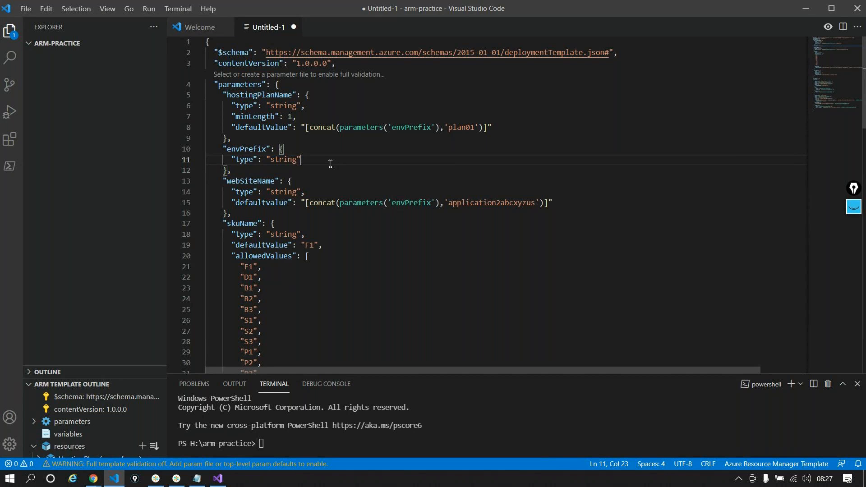
key("ctrl+a")
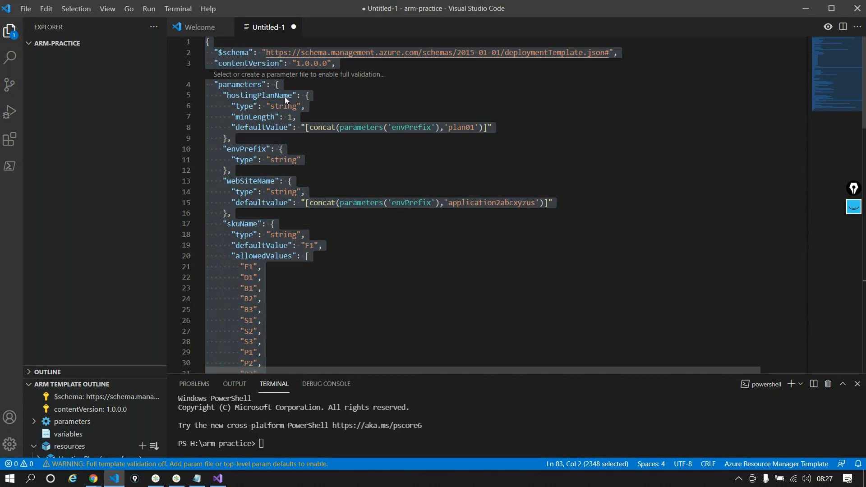
right_click(286, 96)
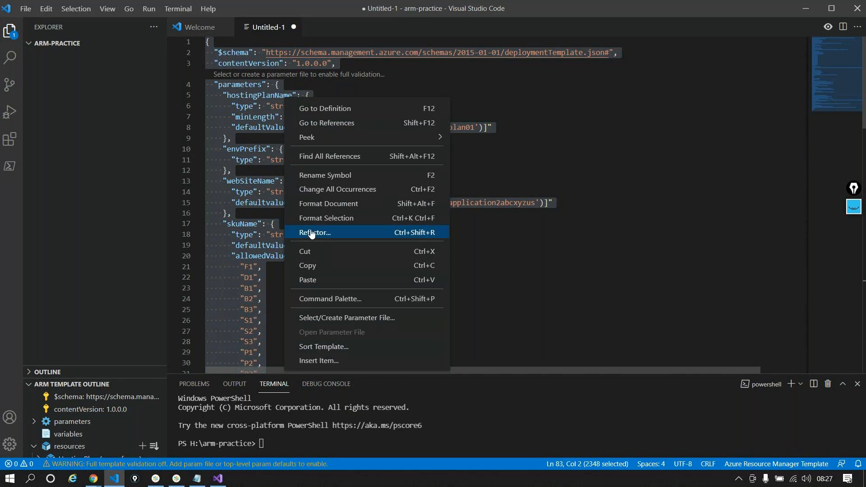
left_click(319, 204)
key("Escape")
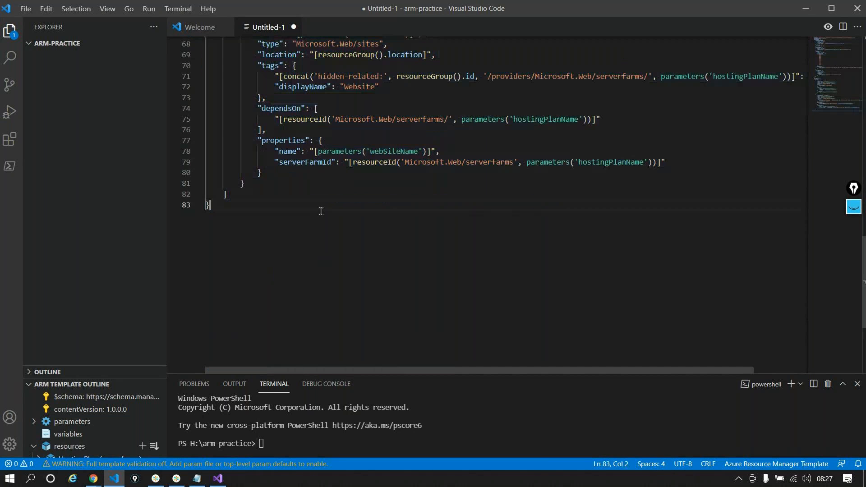
- Save the template in the arm-practice folder as a JSON file named webapplicationtemplate
key("ctrl+s")
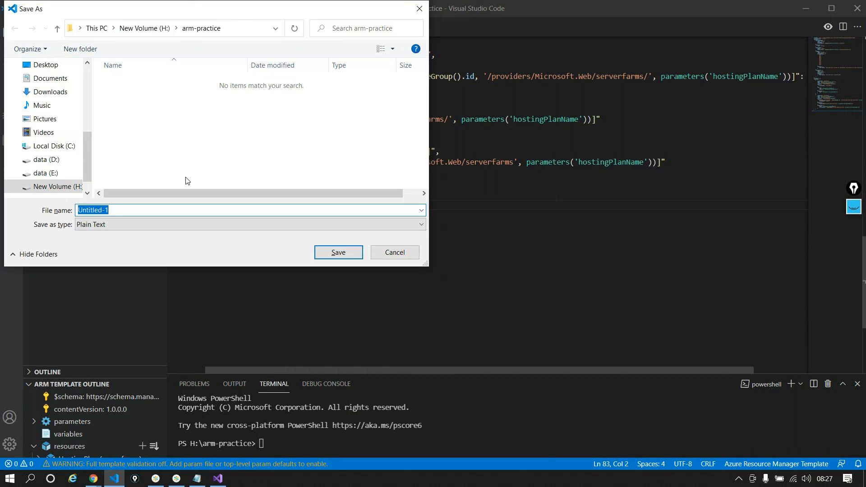
type("webapplicationtemplate")
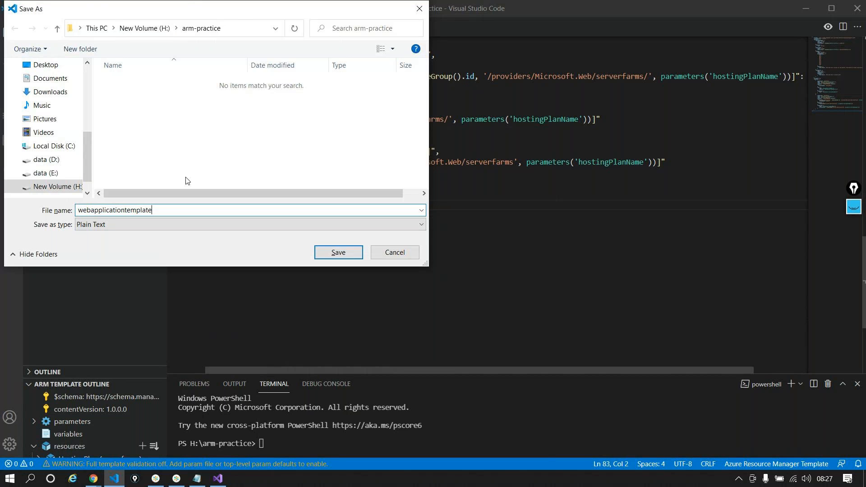
left_click(118, 225)
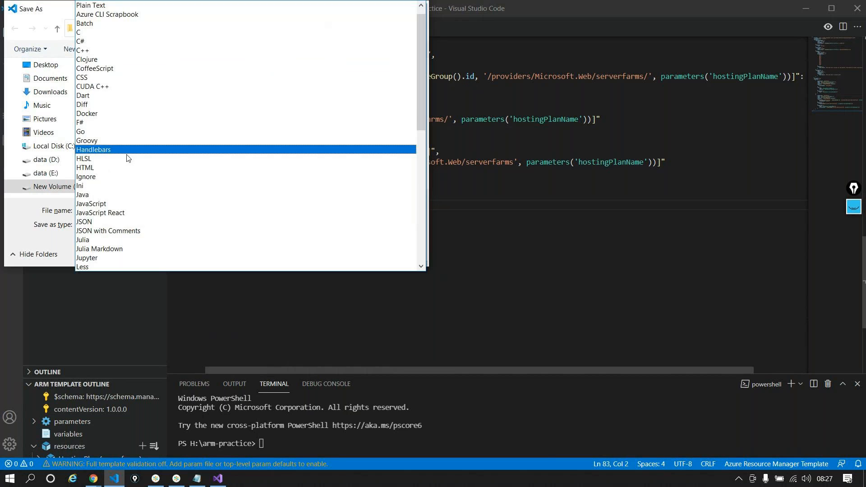
left_click(131, 222)
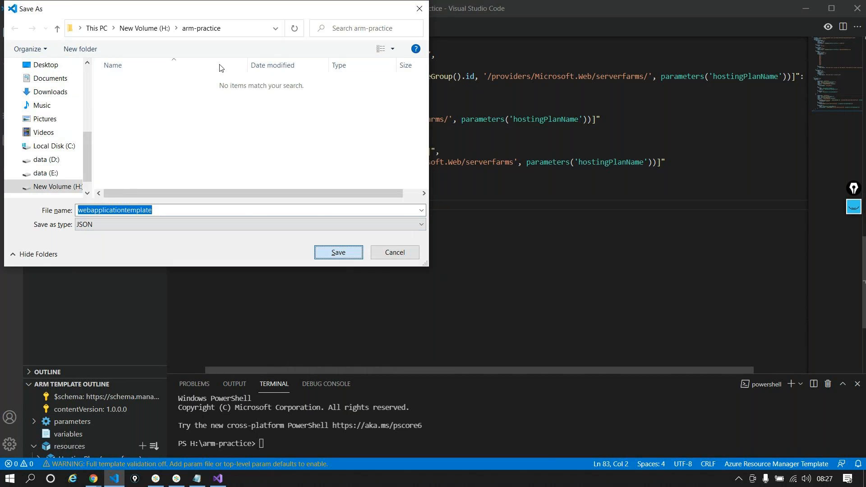
key("Return")
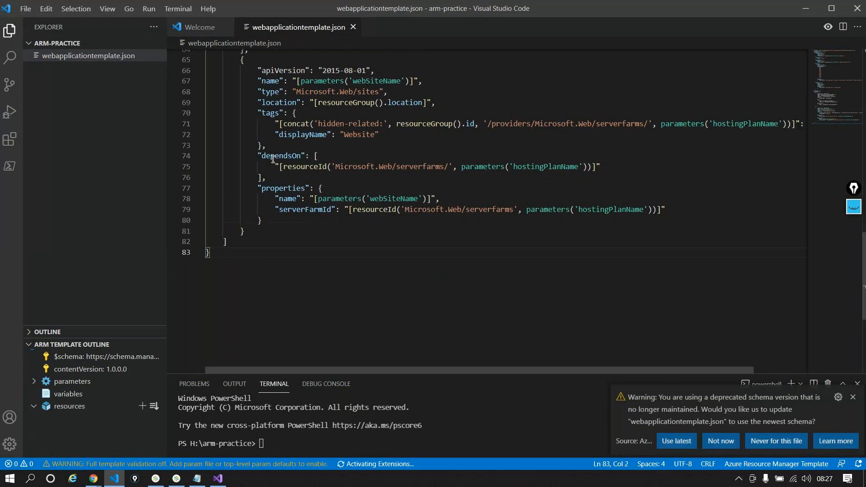
- Return to the beginning of webapplicationtemplate.json and dismiss the deprecated schema warning
scroll(273, 159, "up", 7)
scroll(273, 159, "up", 11)
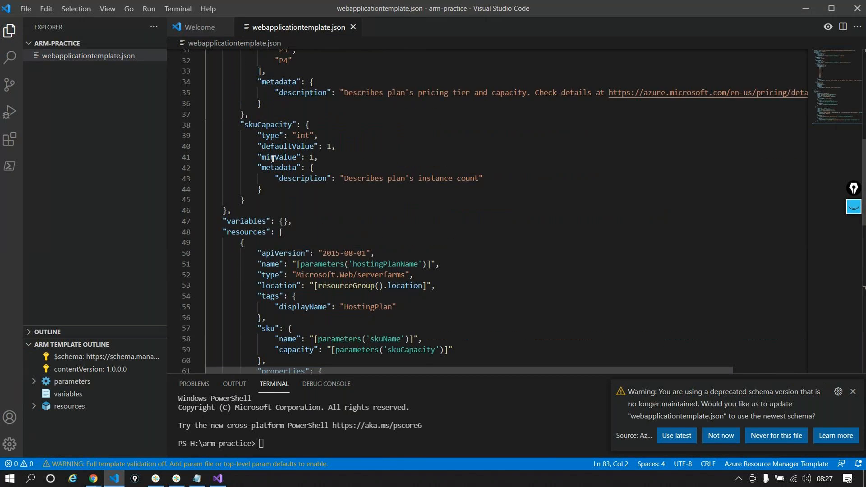
scroll(273, 159, "up", 4)
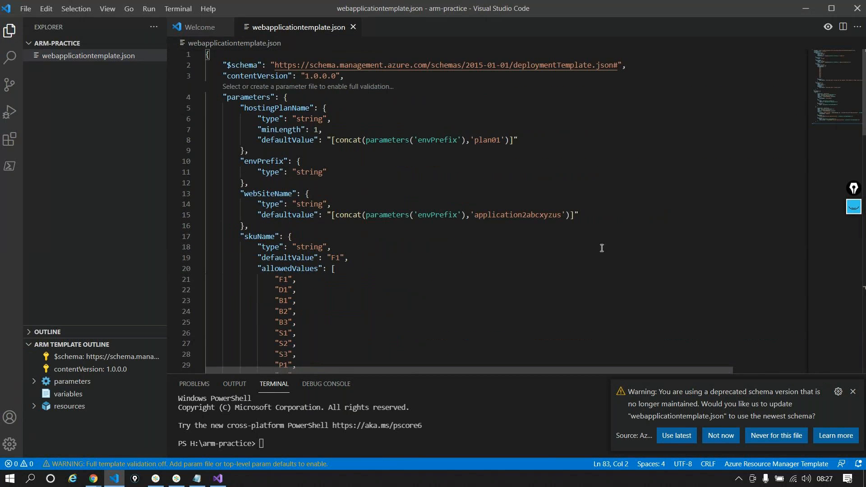
left_click(853, 392)
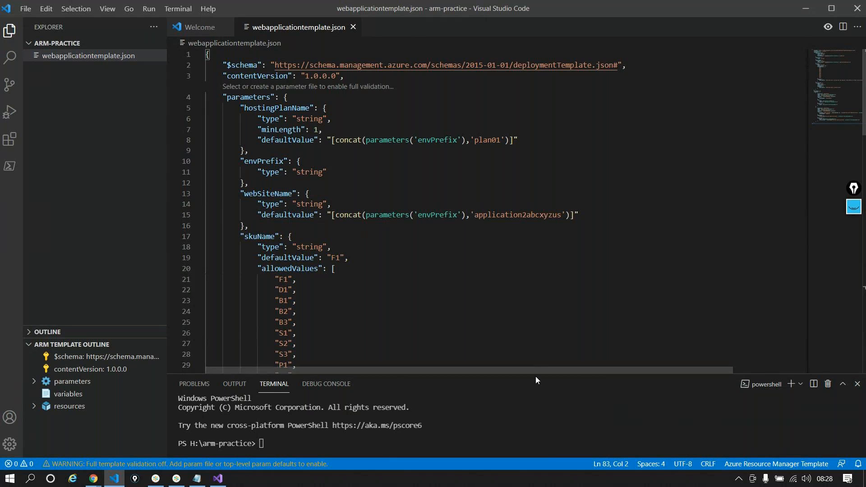
- Enlarge the terminal area, and switch to Azure DevOps in Chrome to open the files of the testrepo-netfullframework repository
left_click_drag(535, 375, 451, 265)
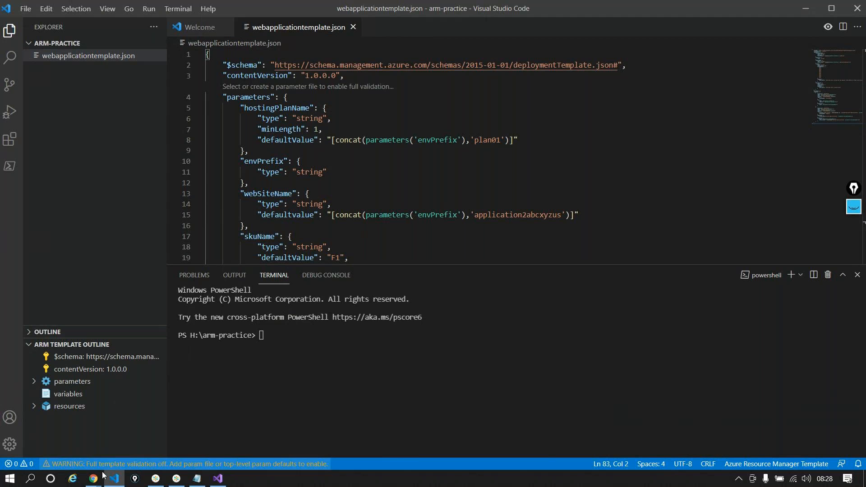
mouse_move(100, 478)
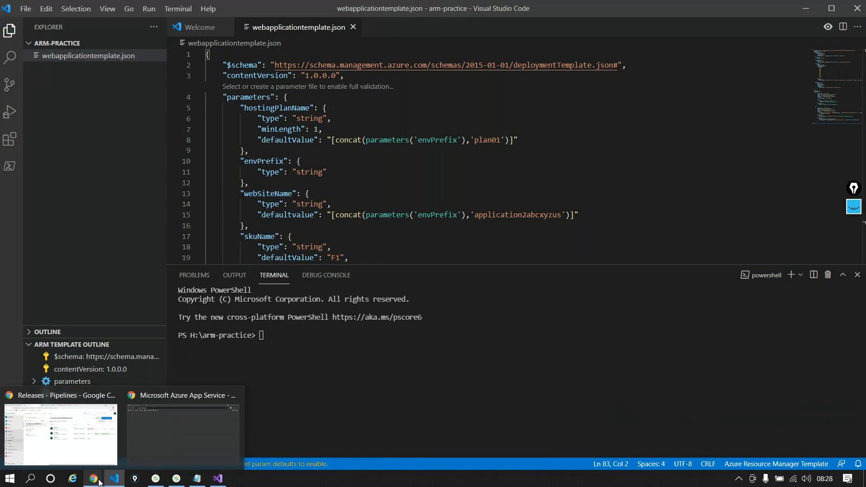
mouse_move(97, 445)
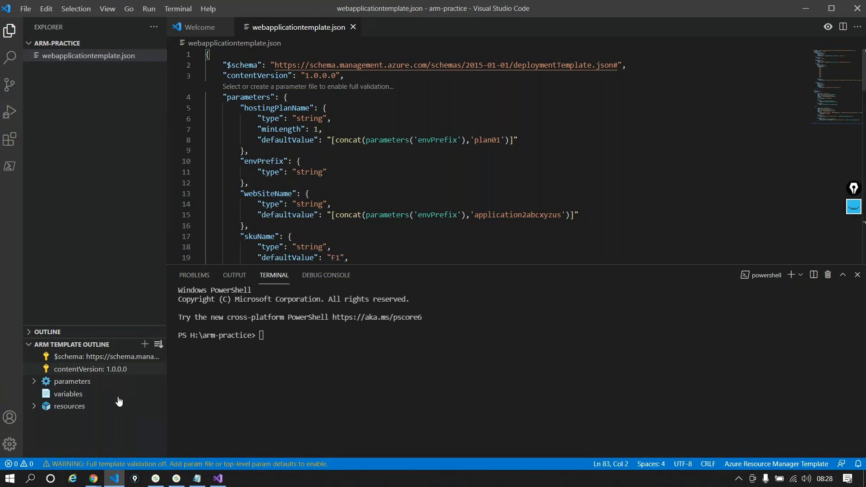
left_click(55, 429)
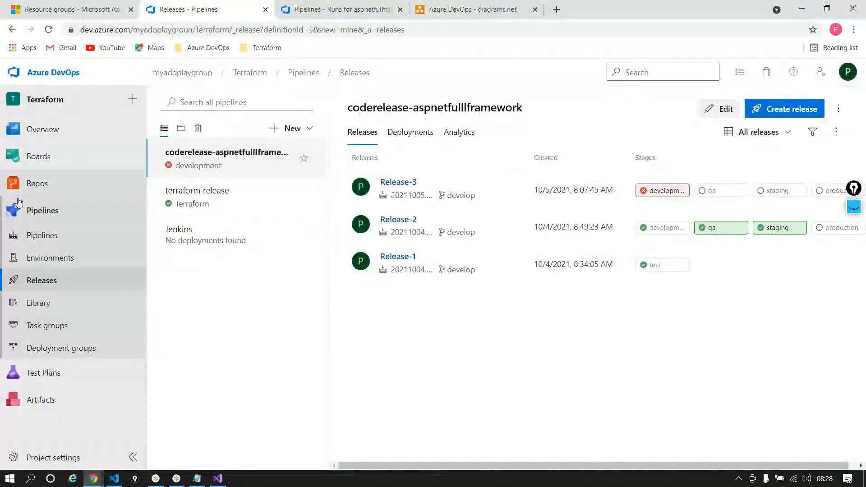
mouse_move(34, 185)
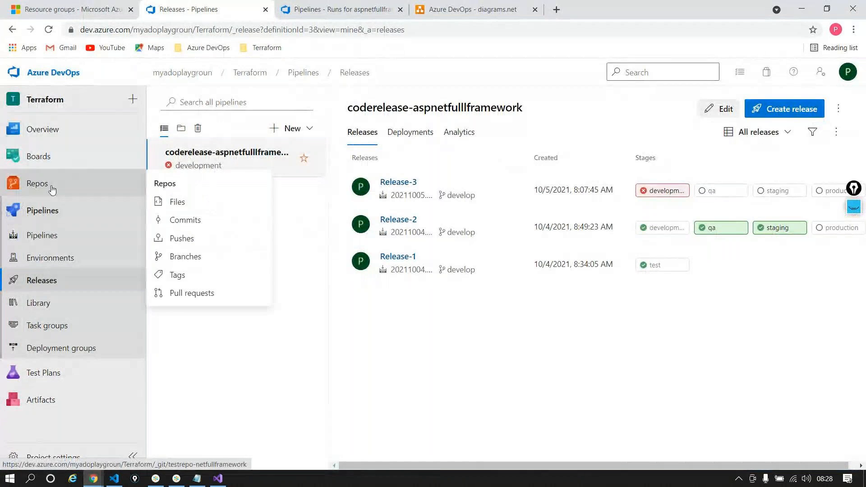
left_click(172, 210)
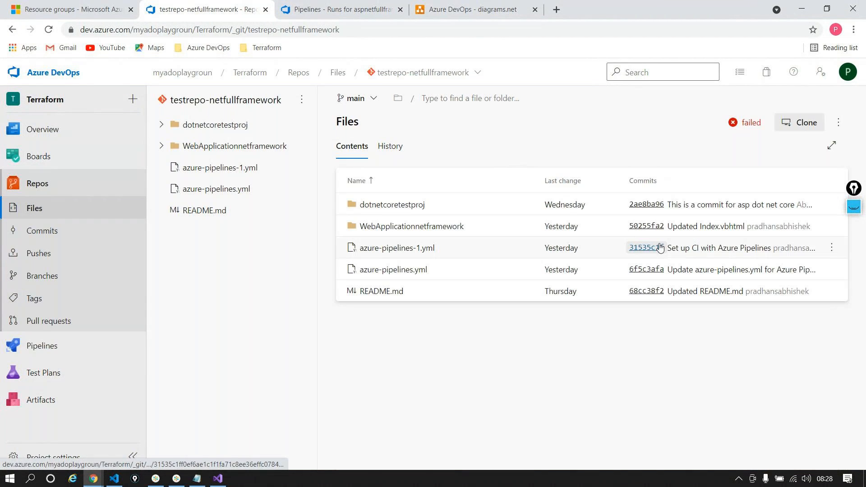
- Switch the repository from main to the develop branch and open its clone options
left_click(356, 98)
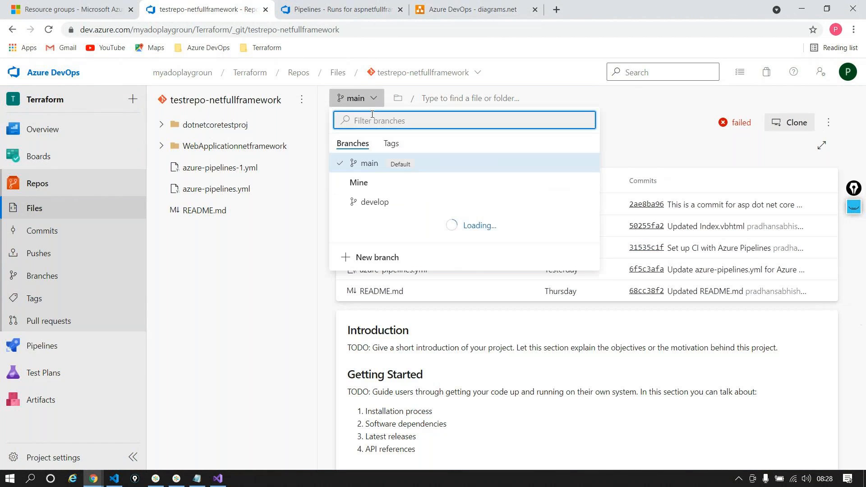
type("de")
left_click(372, 186)
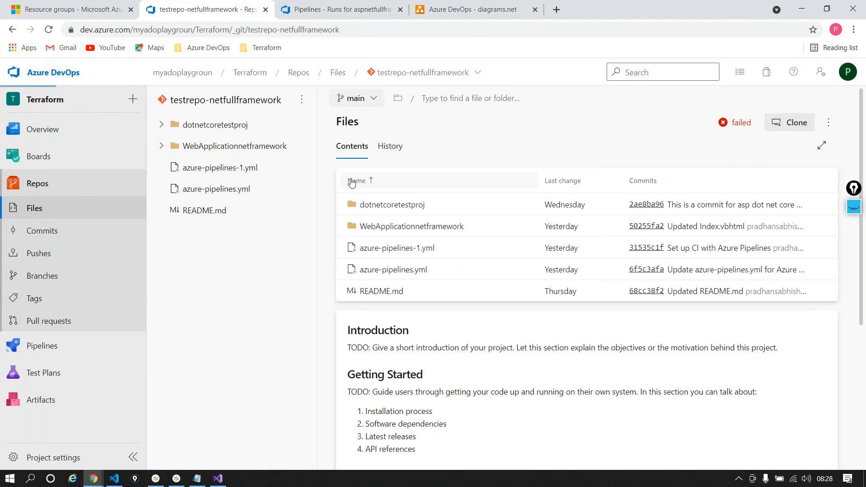
left_click(784, 125)
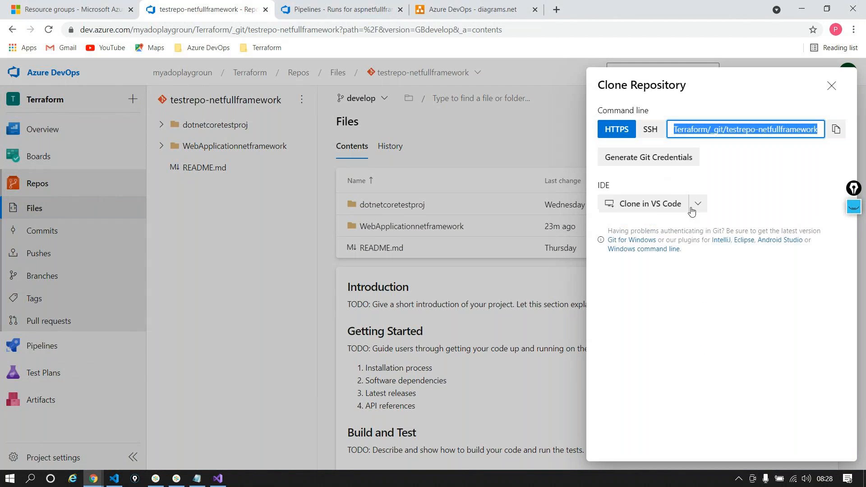
- Start cloning the testrepo-netfullframework repository in Visual Studio Code and allow the Git extension to open the clone link
left_click(650, 206)
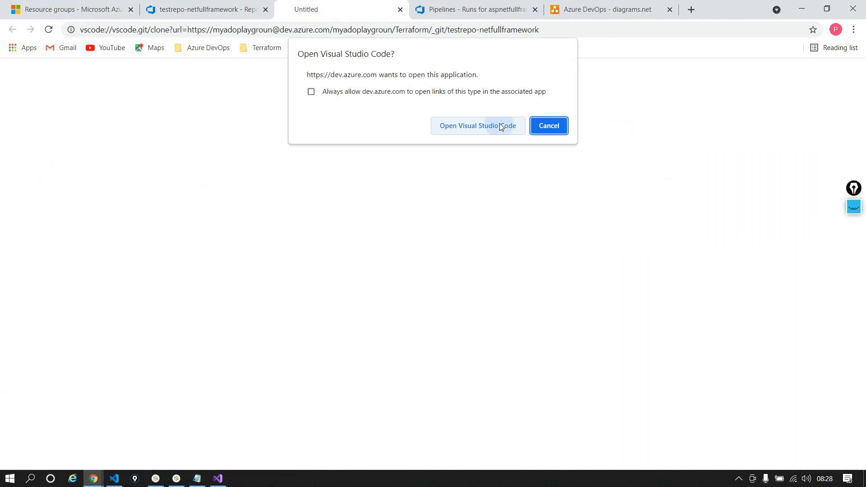
left_click(500, 126)
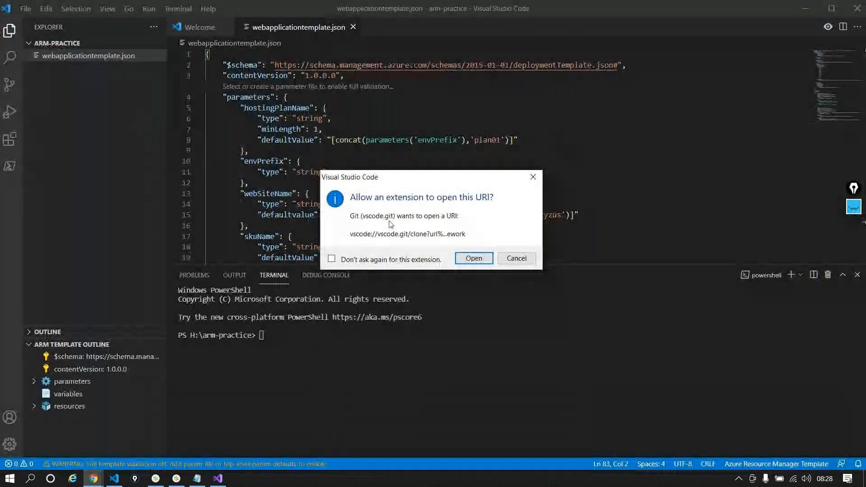
left_click(470, 257)
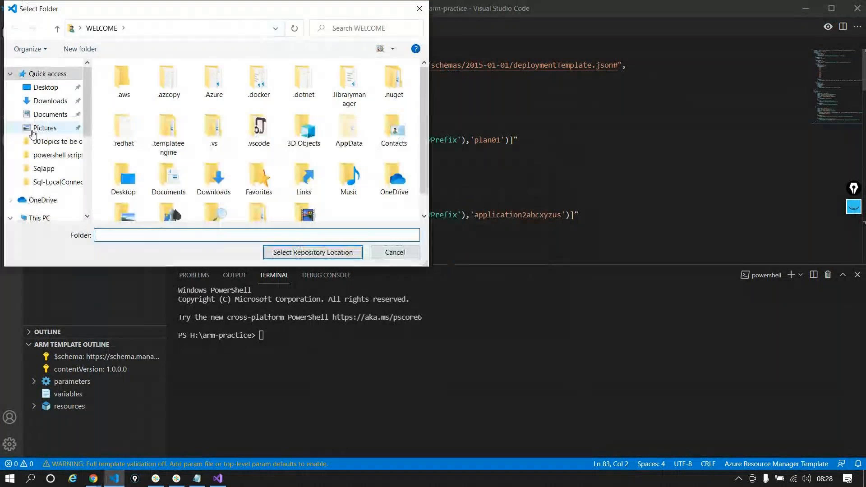
- Create a folder named newrepo on the New Volume (H:) drive and choose it as the repository location
scroll(83, 88, "down", 5)
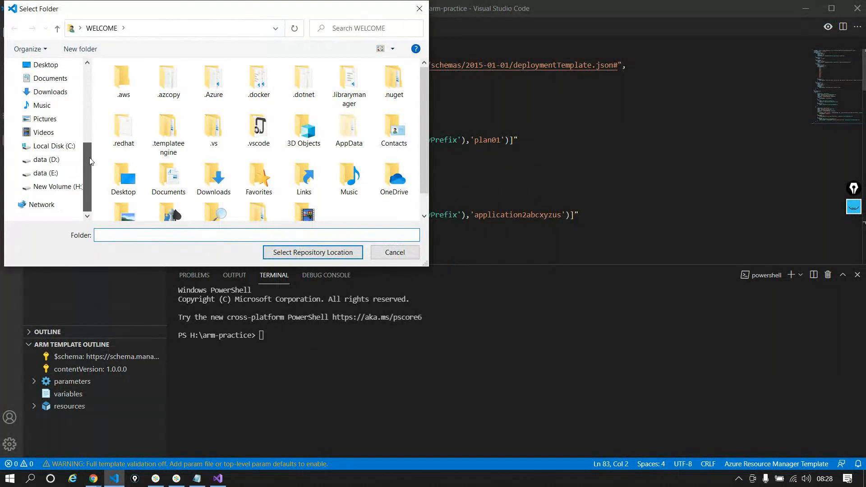
left_click(53, 187)
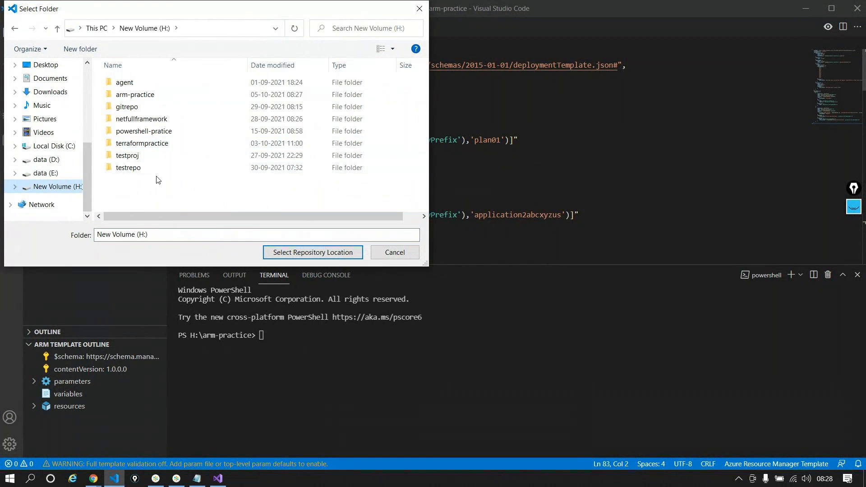
left_click(80, 49)
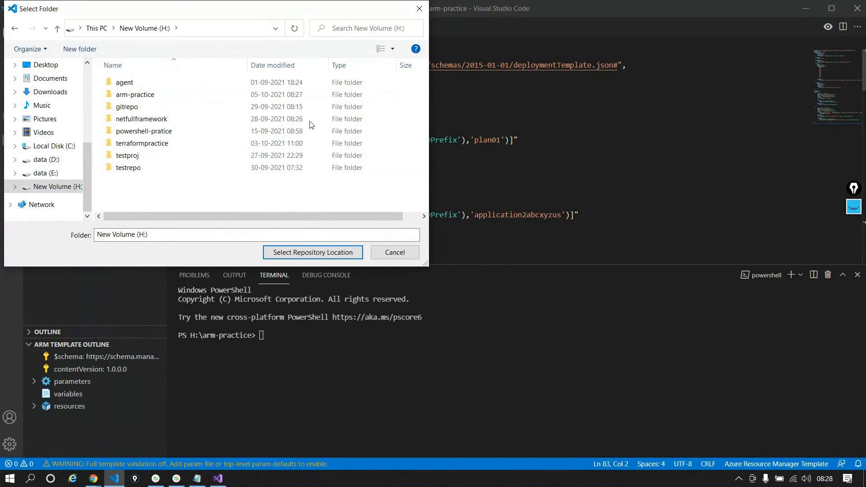
type("ne")
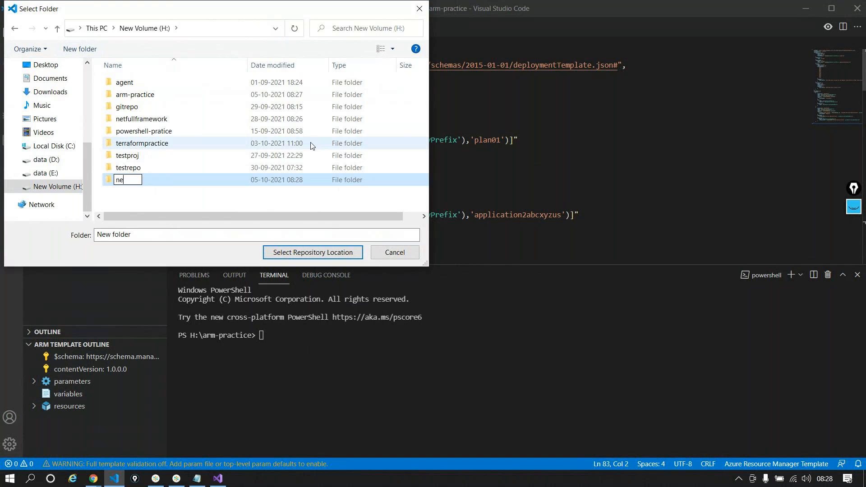
type("wrepo")
key("Return")
key("Return")
left_click(294, 251)
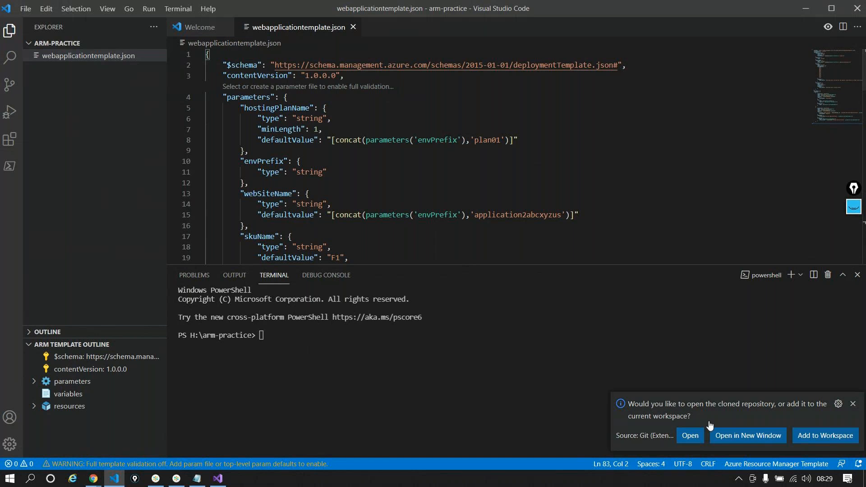
- Open the cloned repository in a new window, and minimize that window
left_click(725, 436)
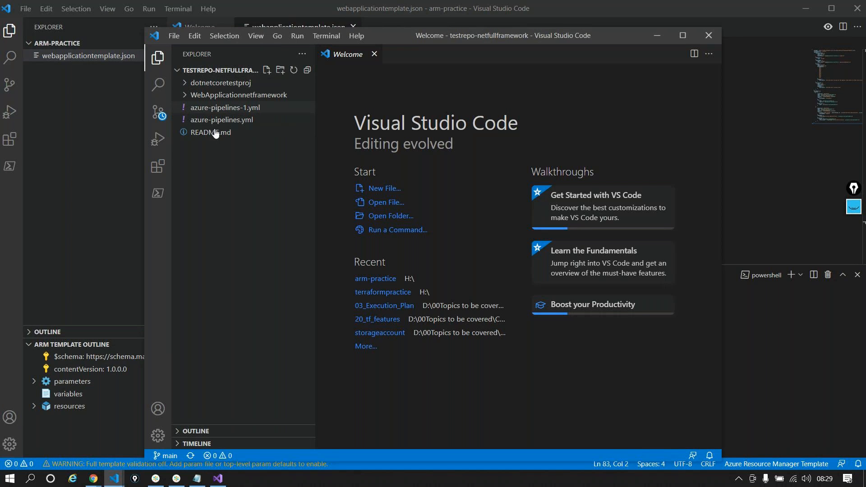
left_click(649, 38)
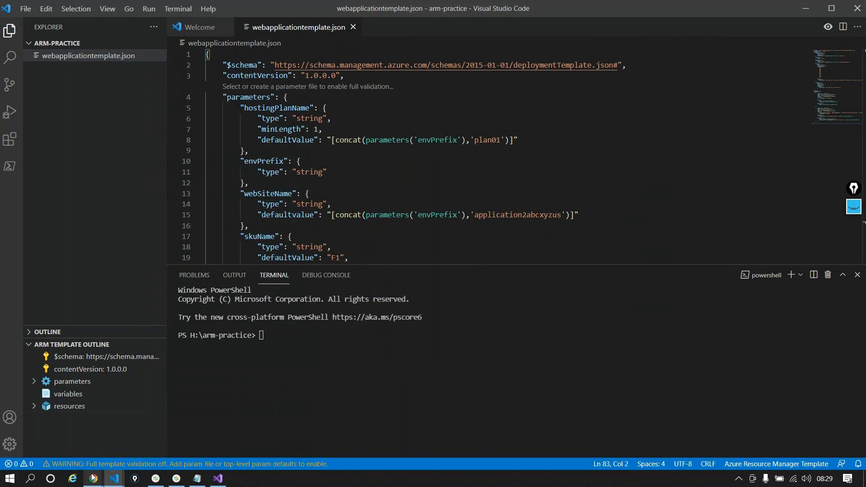
- In File Explorer, open the arm-practice folder on the H: drive and copy the webapplicationtemplate file
mouse_move(93, 478)
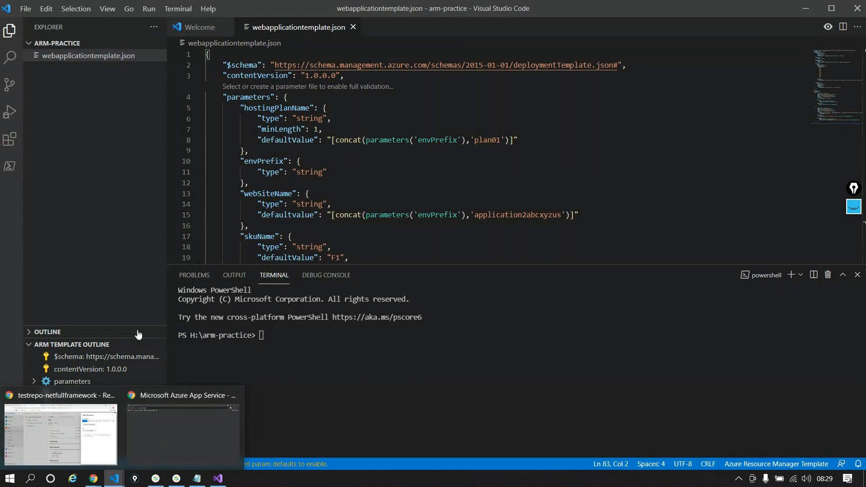
key("super+e")
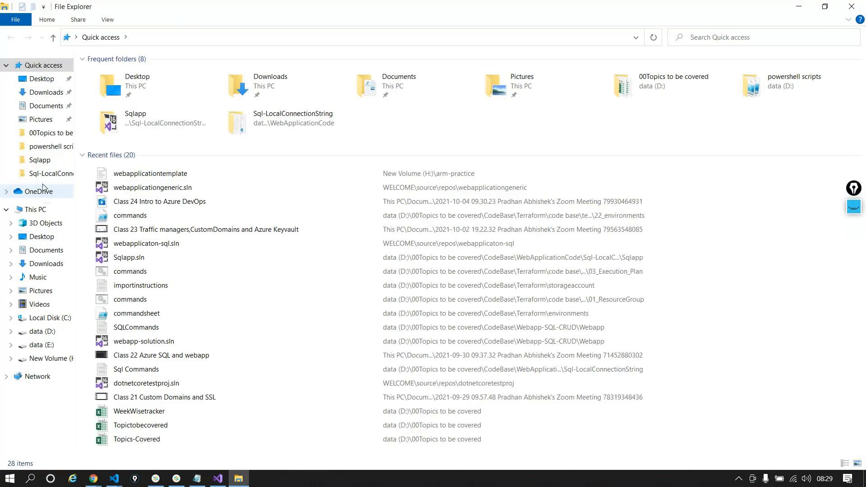
left_click(45, 359)
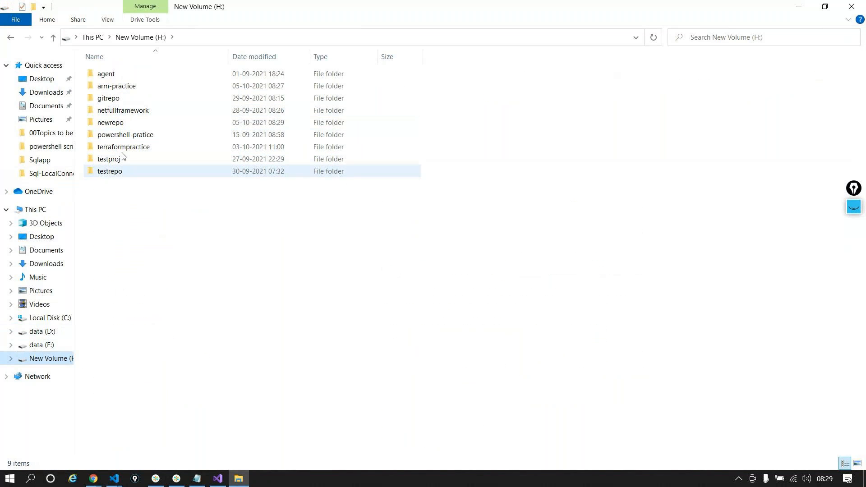
double_click(118, 86)
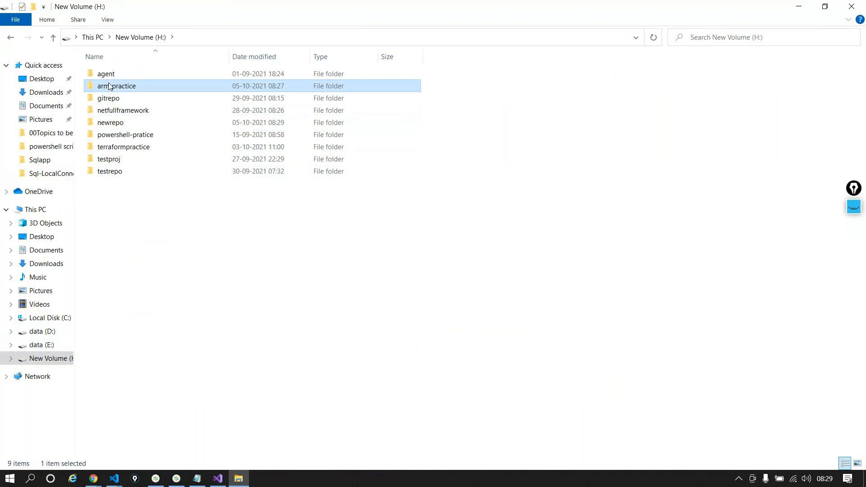
left_click(134, 79)
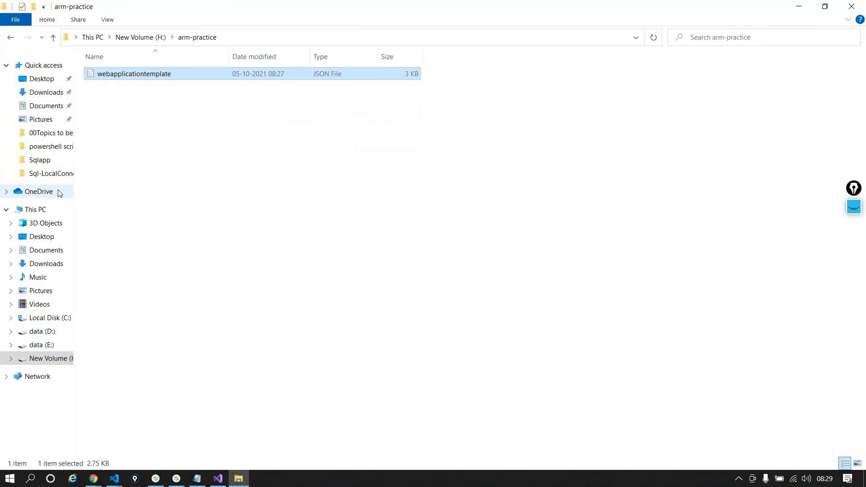
- Go to the testrepo-netfullframework folder inside newrepo on the H: drive
left_click(11, 37)
double_click(113, 122)
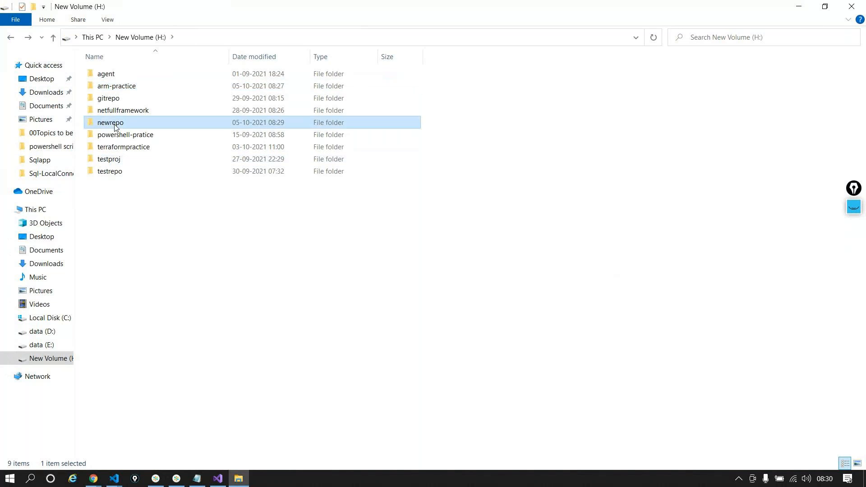
left_click(125, 70)
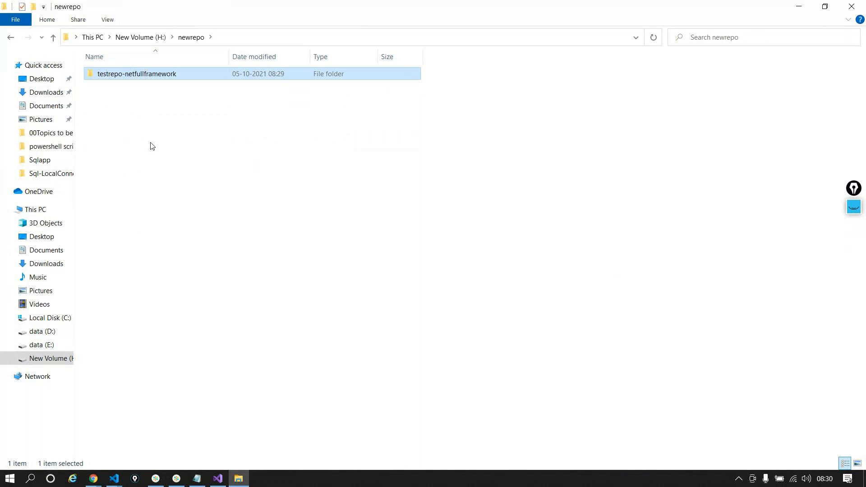
double_click(126, 75)
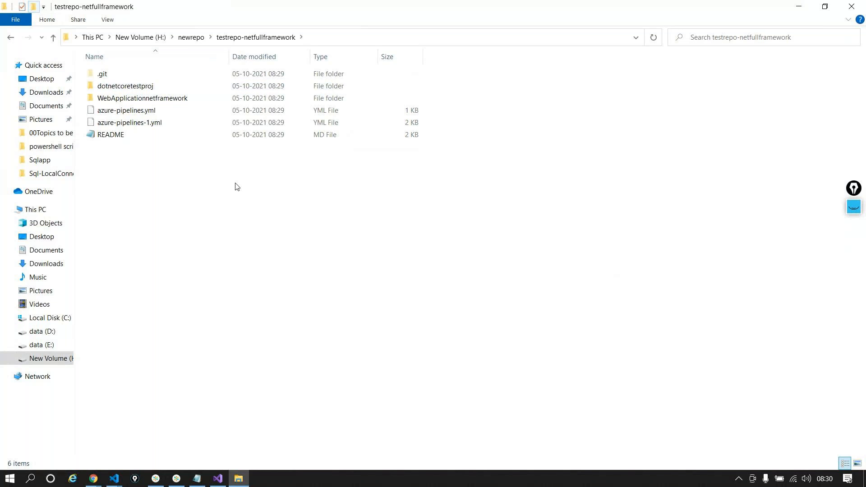
- Create a folder named armtemplates in the repository folder and paste the webapplicationtemplate file into it
key("ctrl+shift+n")
type("ar")
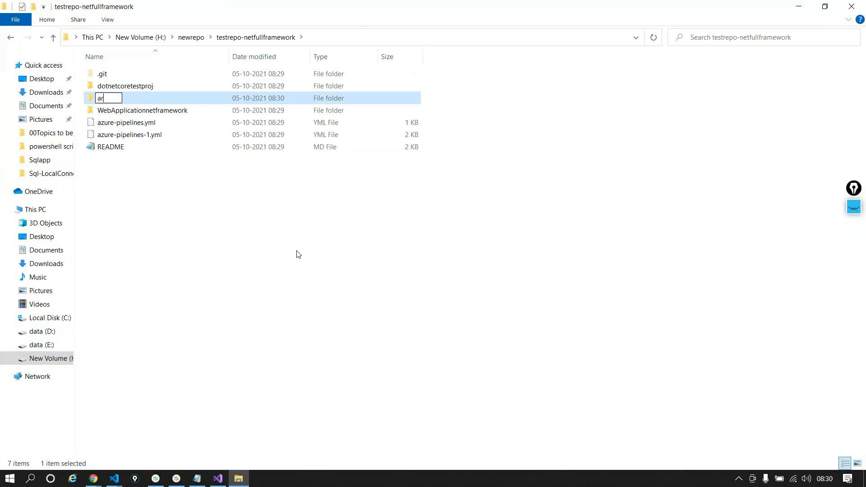
type("mtemplates")
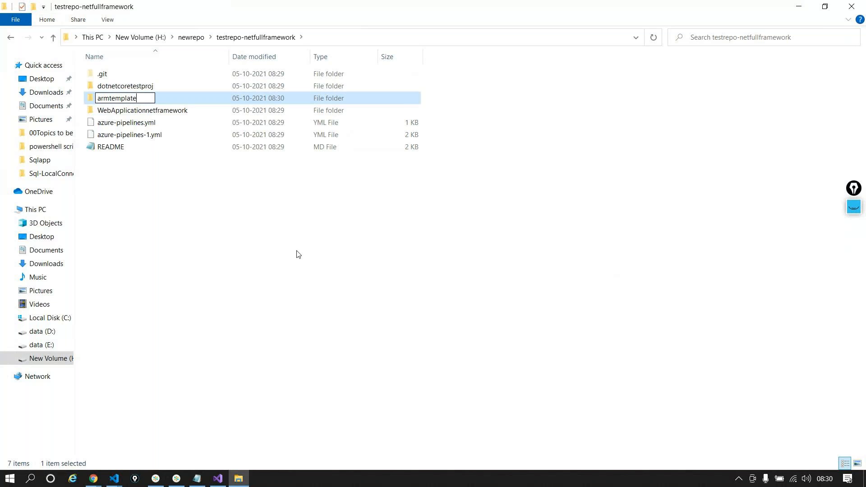
key("Return")
key("Return")
key("ctrl+v")
left_click(286, 250)
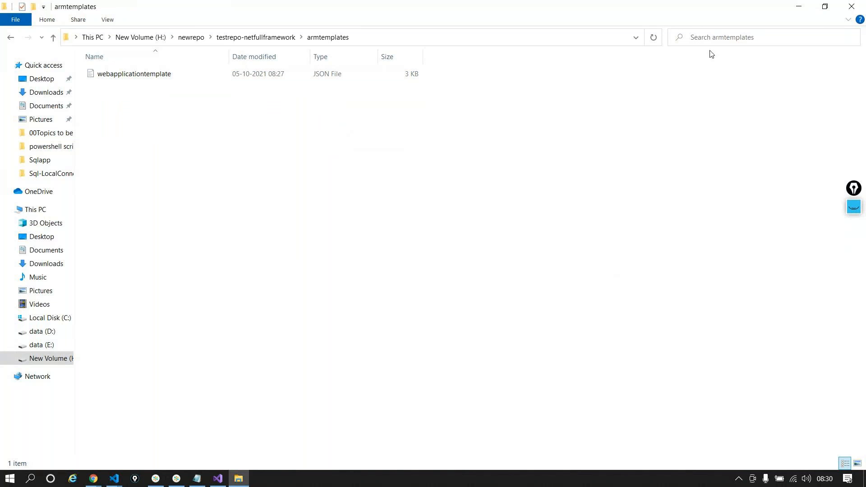
- Switch to the testrepo-netfullframework window in Visual Studio Code and maximize it
left_click(789, 3)
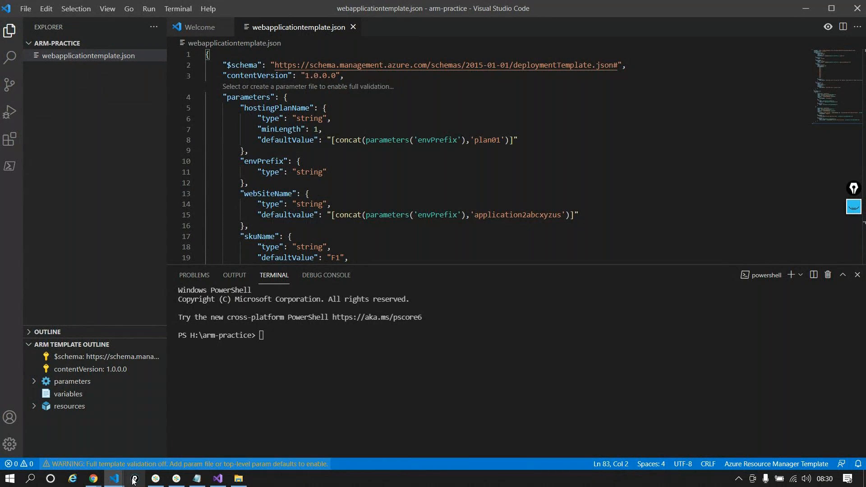
left_click(184, 406)
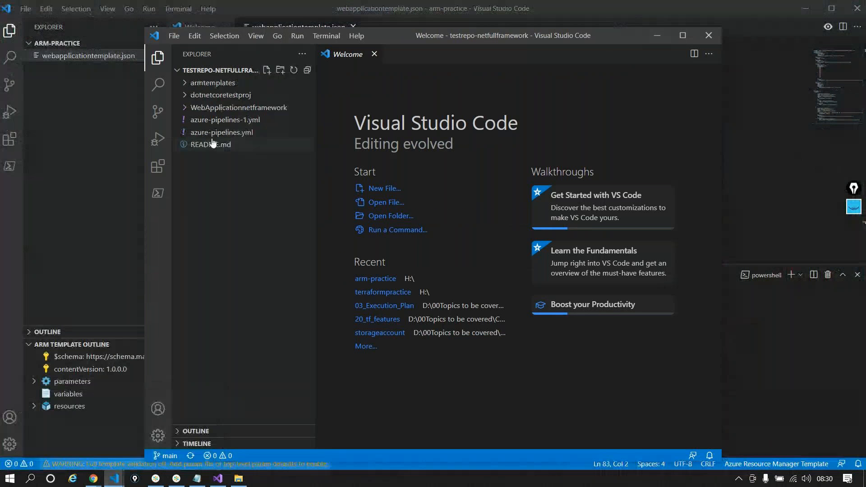
left_click(683, 36)
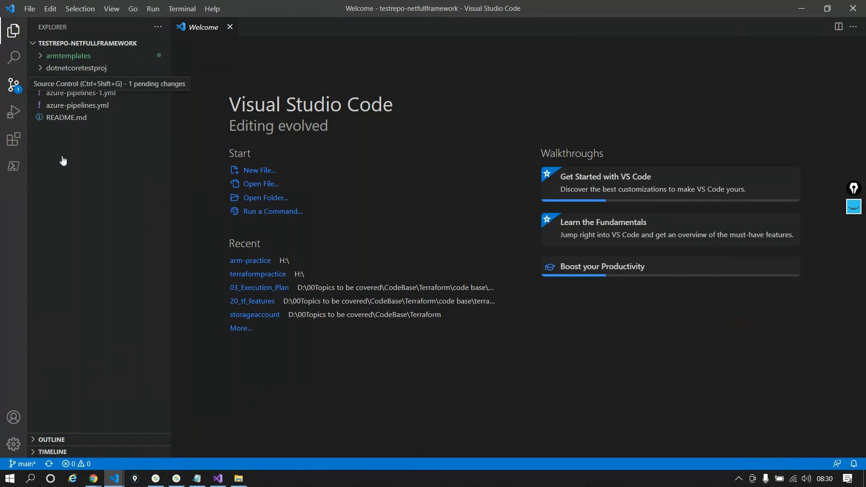
- Stage webapplicationtemplate.json and commit it with the message "Added ARM templates"
key("ctrl+shift+g")
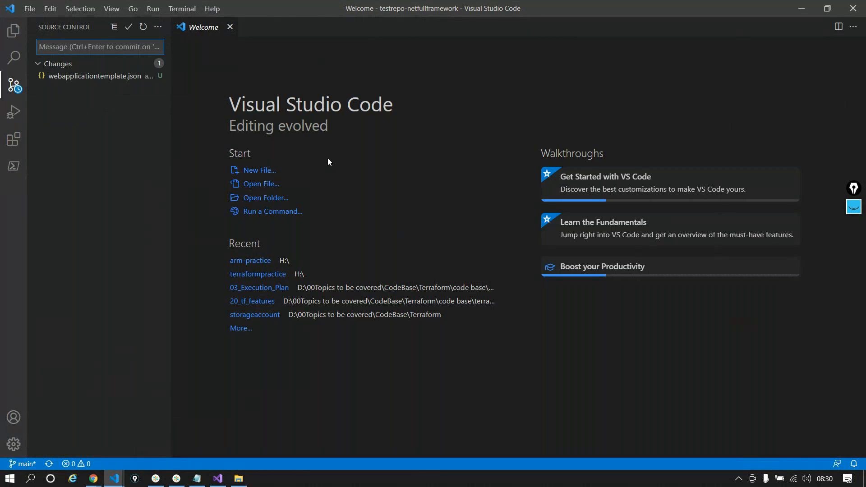
mouse_move(97, 76)
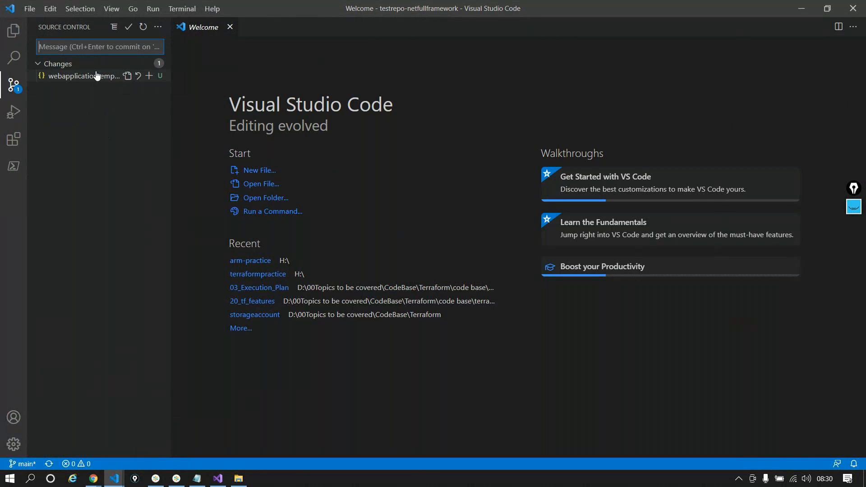
left_click(148, 76)
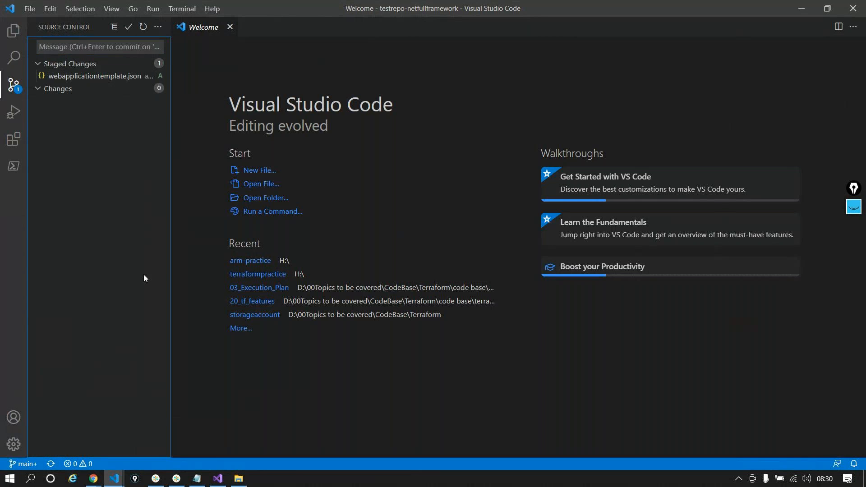
left_click(104, 47)
type("Added ARM templates")
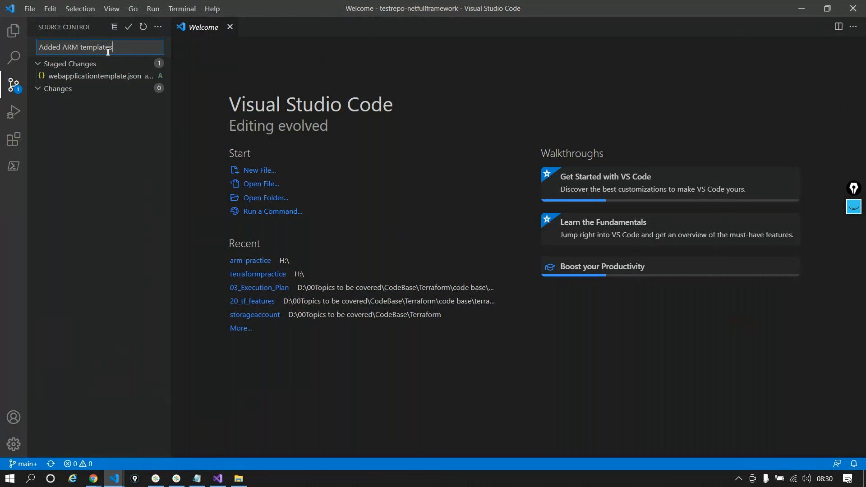
left_click(128, 27)
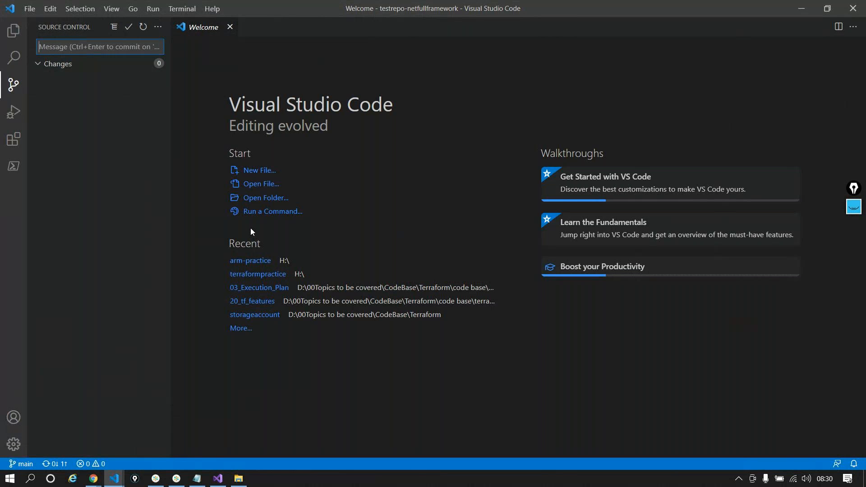
- Create a new Git branch named feature-armtemplate
left_click(161, 27)
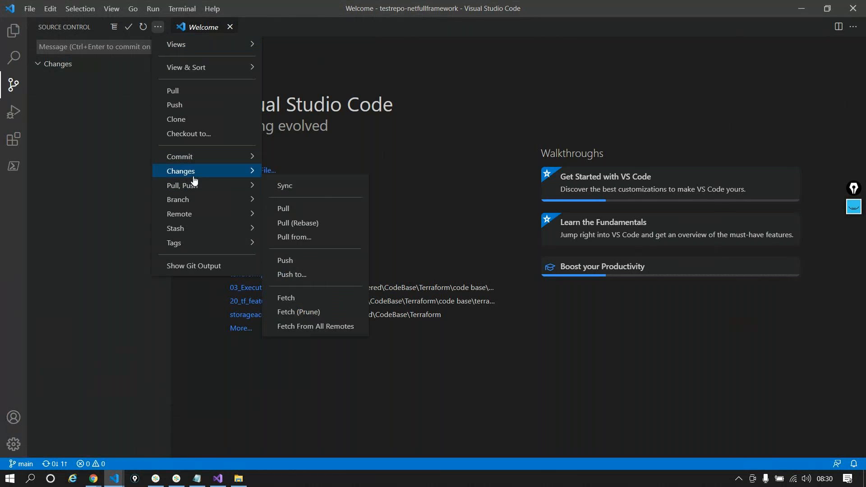
mouse_move(224, 202)
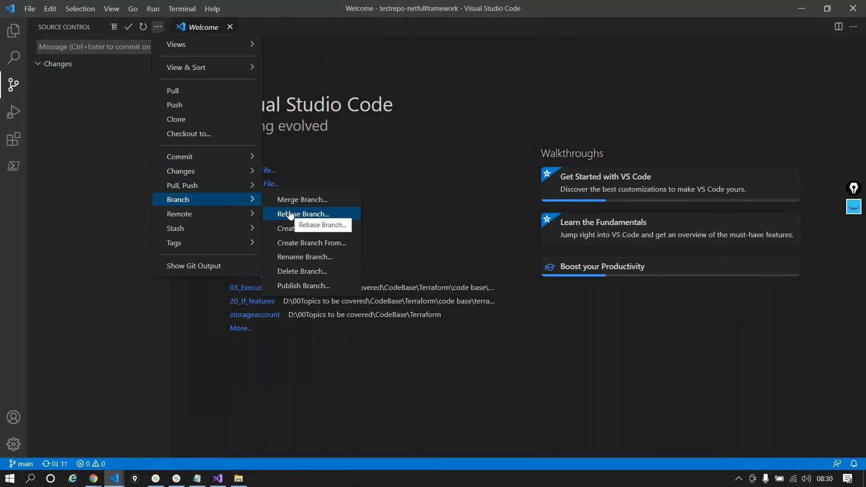
left_click(298, 229)
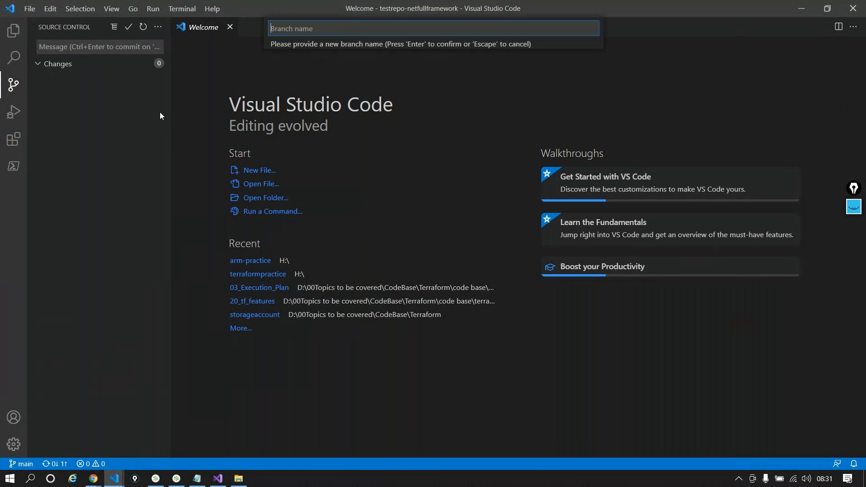
type("feature-armtemoa")
key("BackSpace")
type("late")
key("Return")
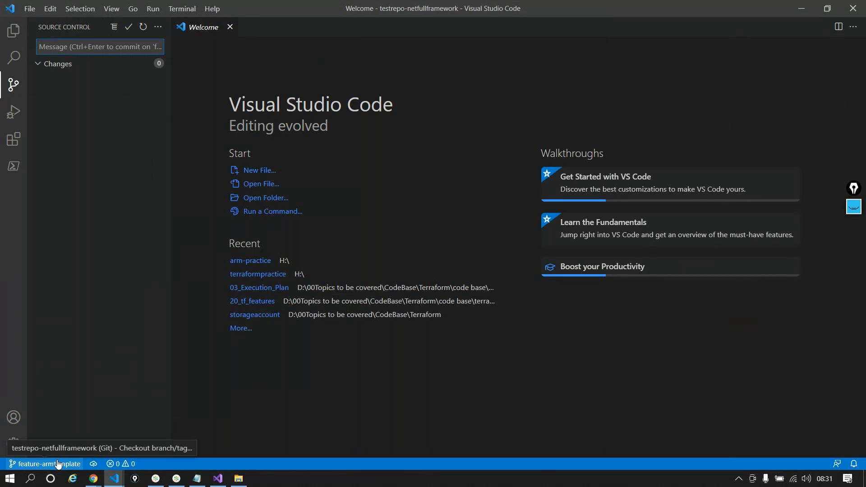
- Push the feature-armtemplate branch and publish it to the remote repository
left_click(154, 29)
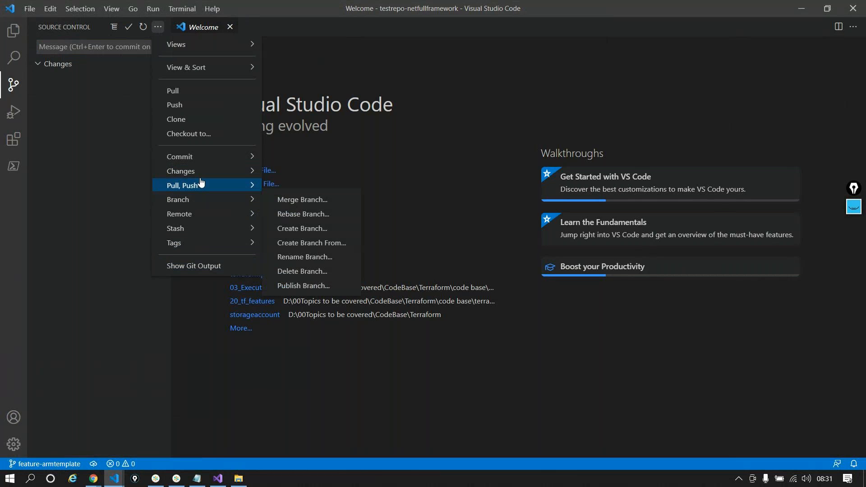
mouse_move(203, 185)
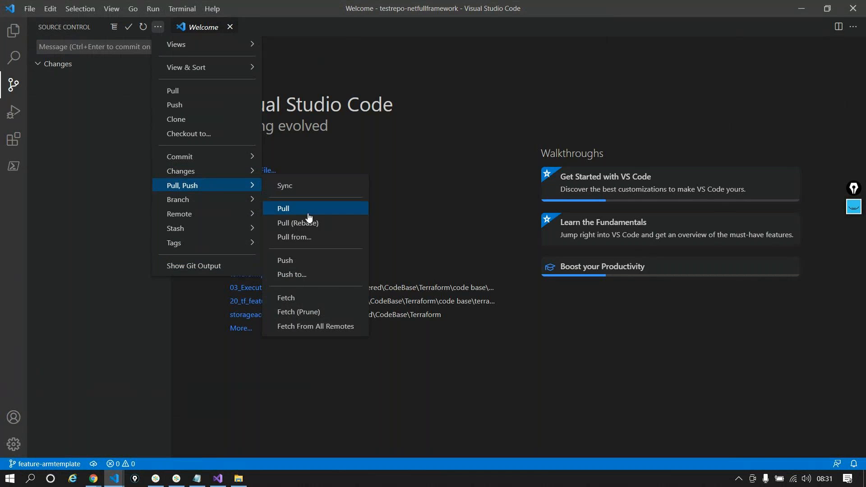
left_click(298, 260)
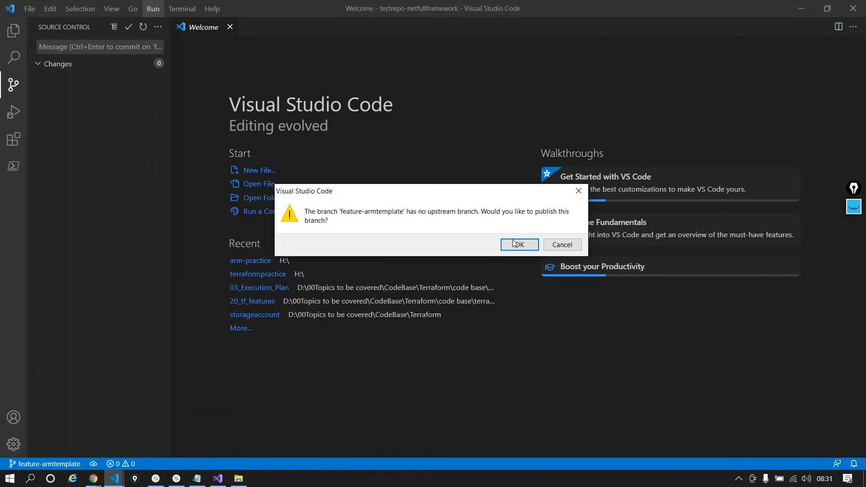
key("Return")
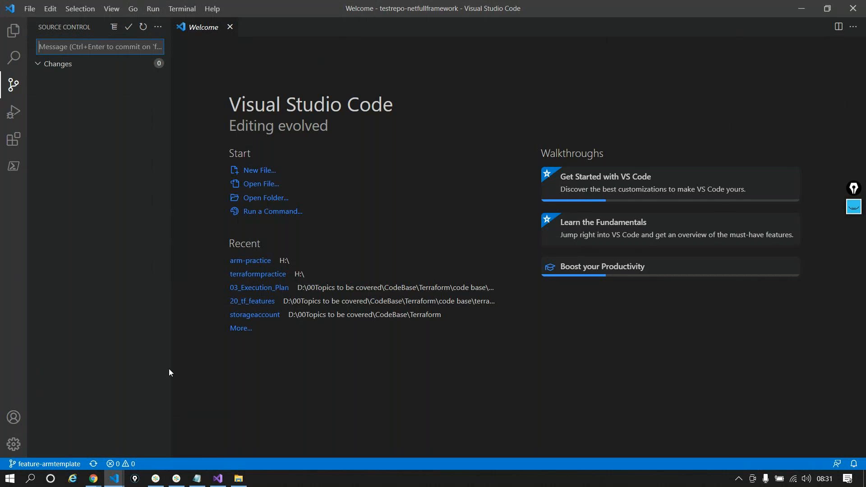
- Switch to the testrepo-netfullframework repository in Chrome, dismiss the clone pane and show the files of the feature-armtemplate branch
mouse_move(93, 480)
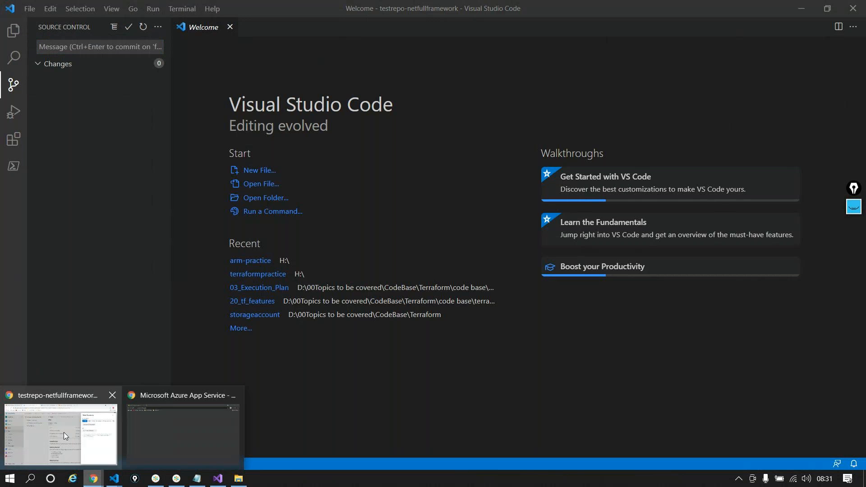
left_click(63, 433)
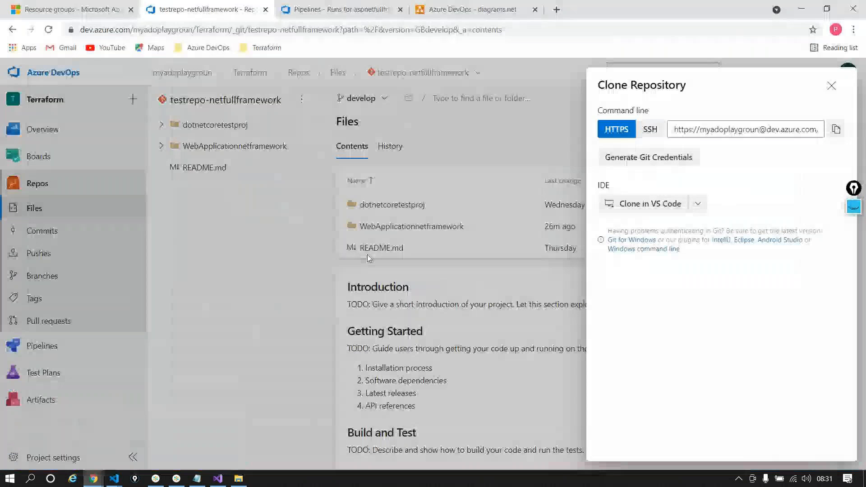
left_click(832, 86)
left_click(371, 98)
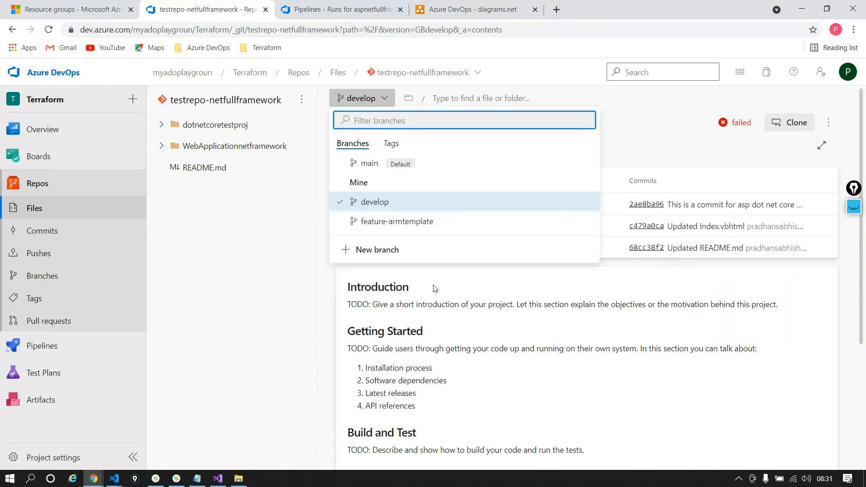
left_click(382, 222)
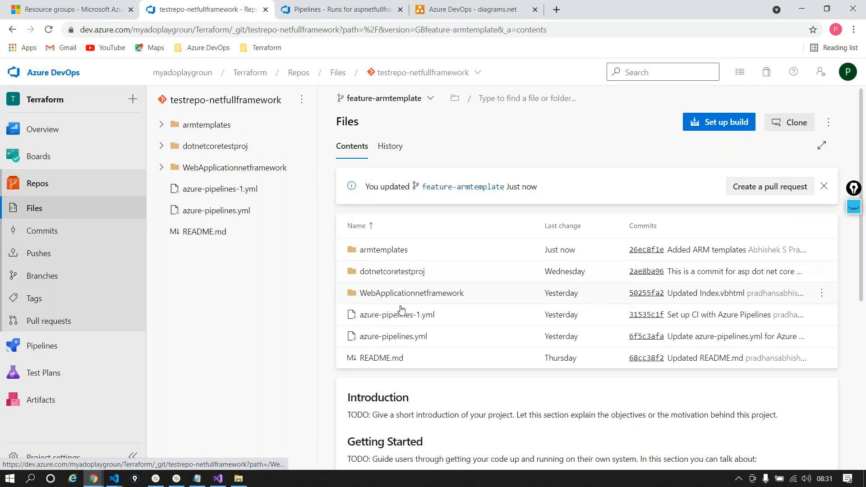
- Open webapplicationtemplate.json in the armtemplates folder and look through its contents
left_click(388, 251)
left_click(422, 251)
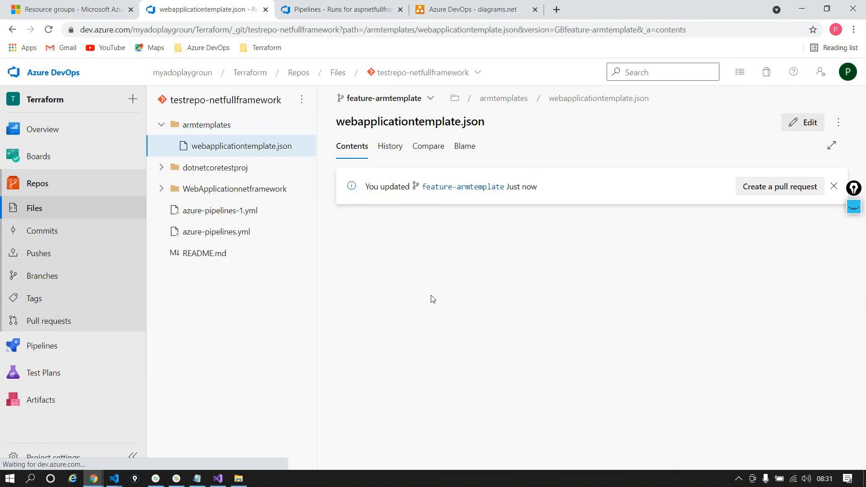
scroll(521, 290, "down", 10)
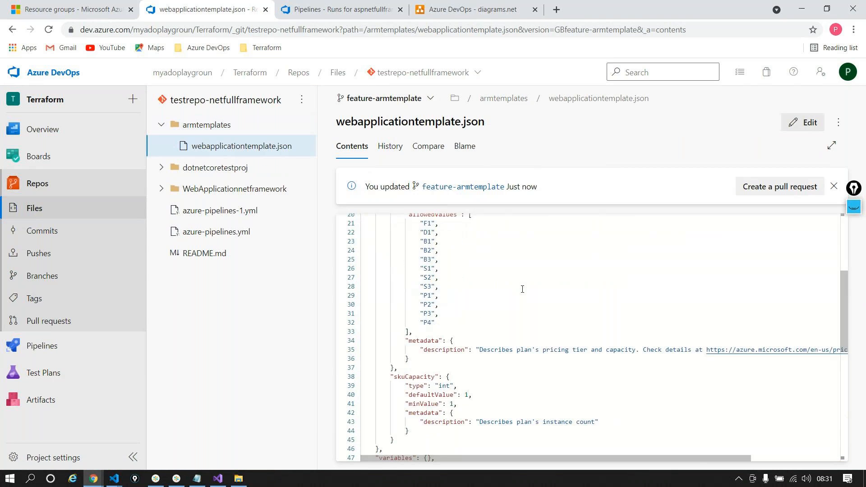
scroll(522, 290, "down", 1)
scroll(523, 290, "up", 10)
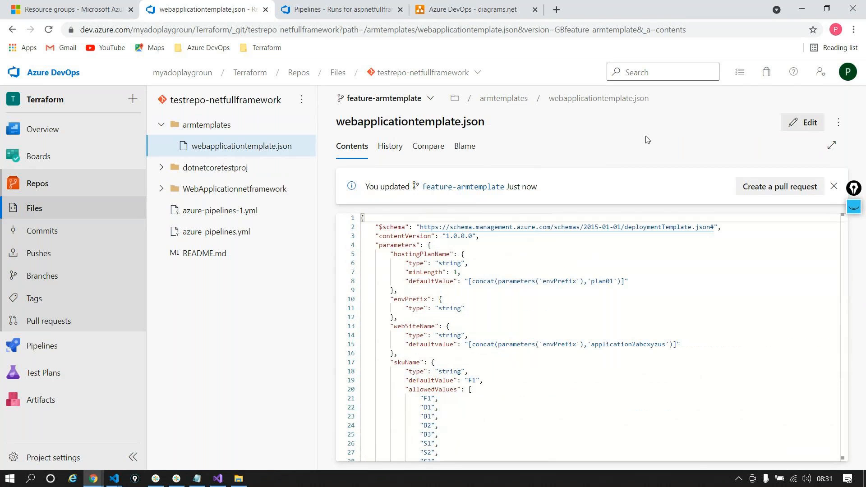
- Start a pull request from feature-armtemplate into develop and review its changed files
left_click(743, 187)
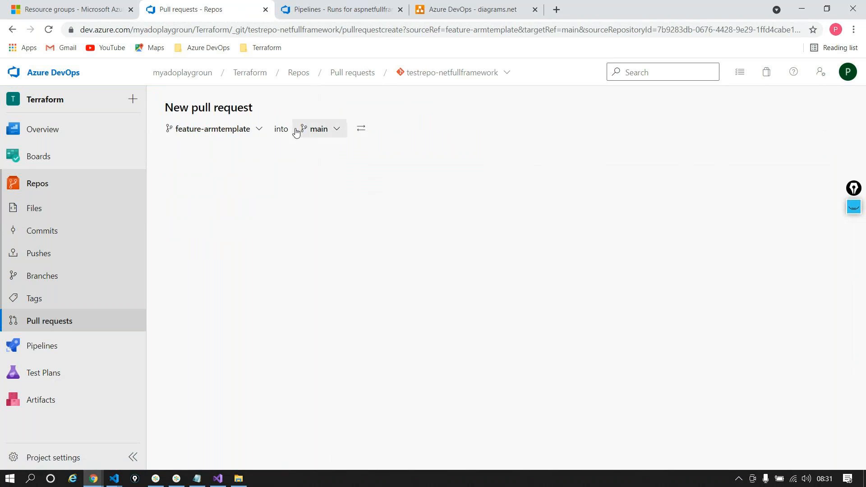
left_click(301, 133)
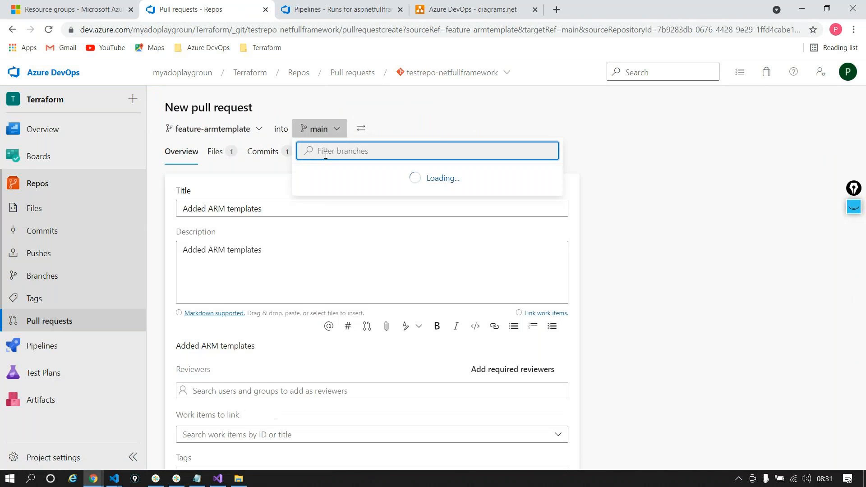
type("dev")
left_click(333, 194)
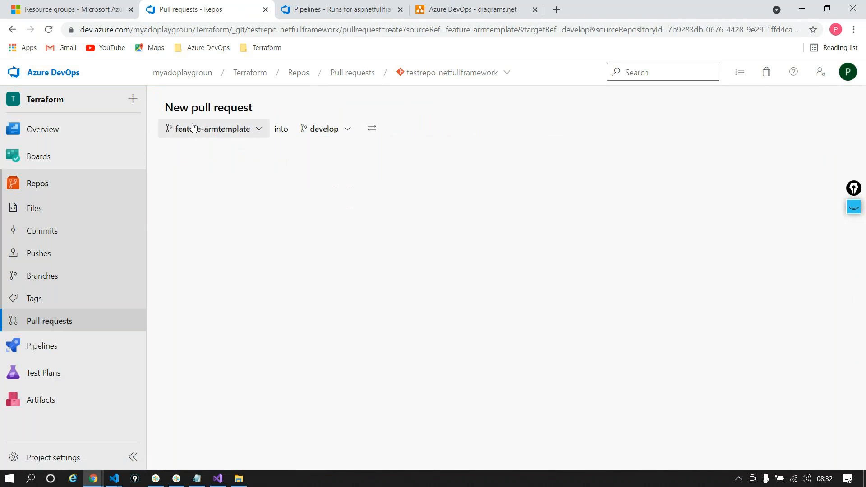
left_click(215, 151)
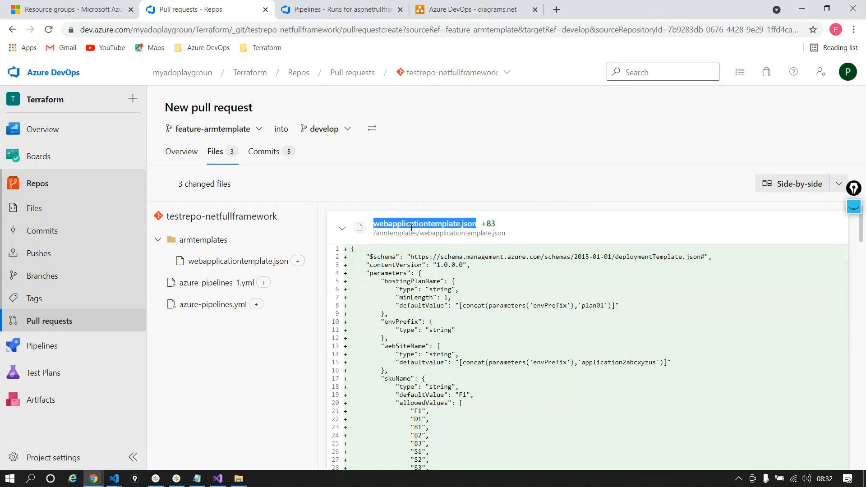
- Title the pull request "Added a Json file" in its overview
left_click(183, 151)
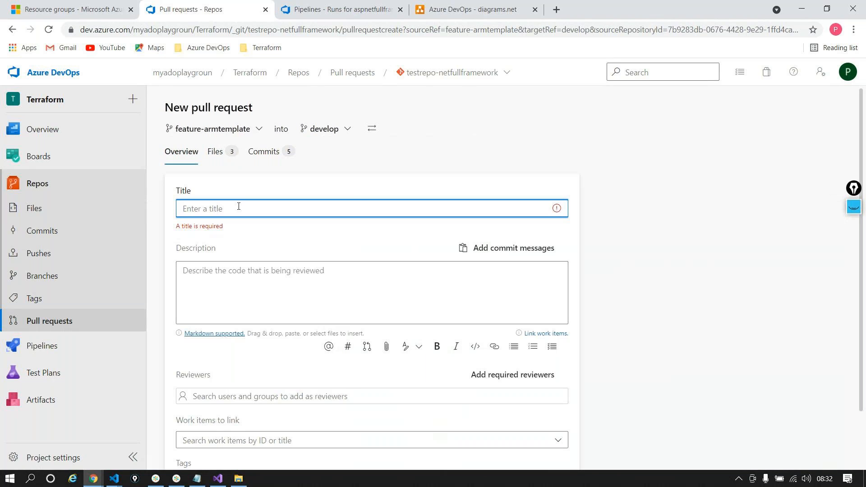
type("Added a J")
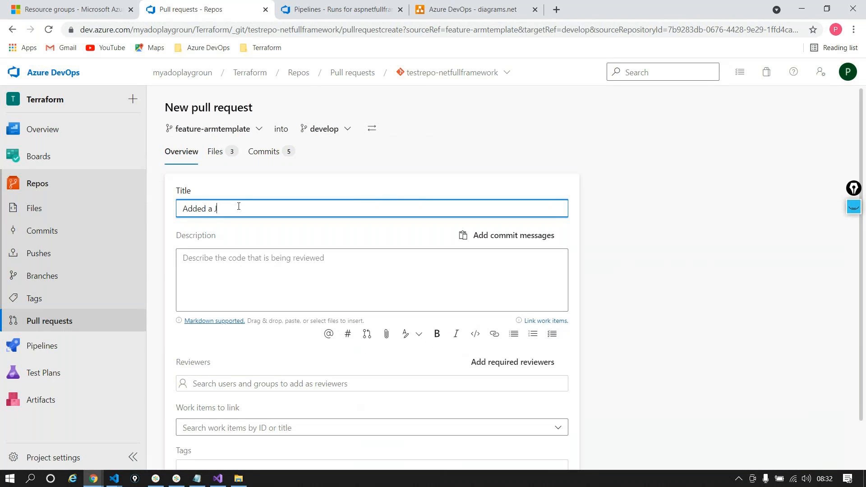
type("son file")
- Describe the pull request as "Added ARM templates for website creation" and create it
left_click(242, 269)
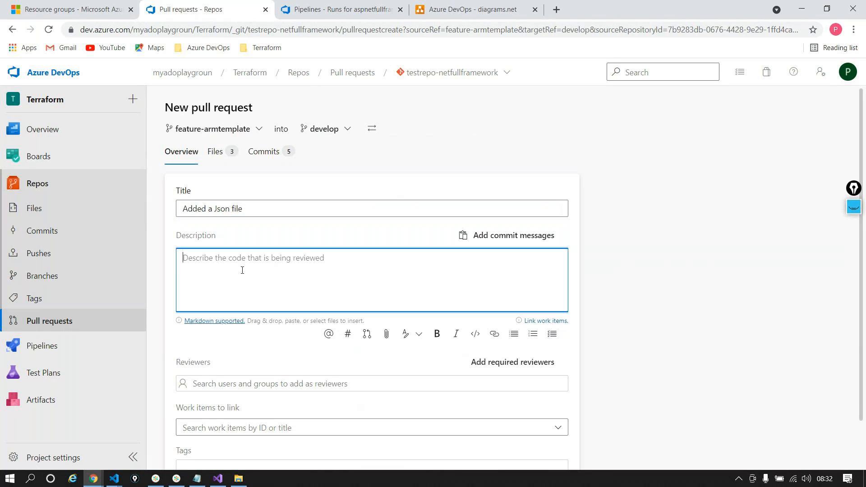
type("Added ARM ")
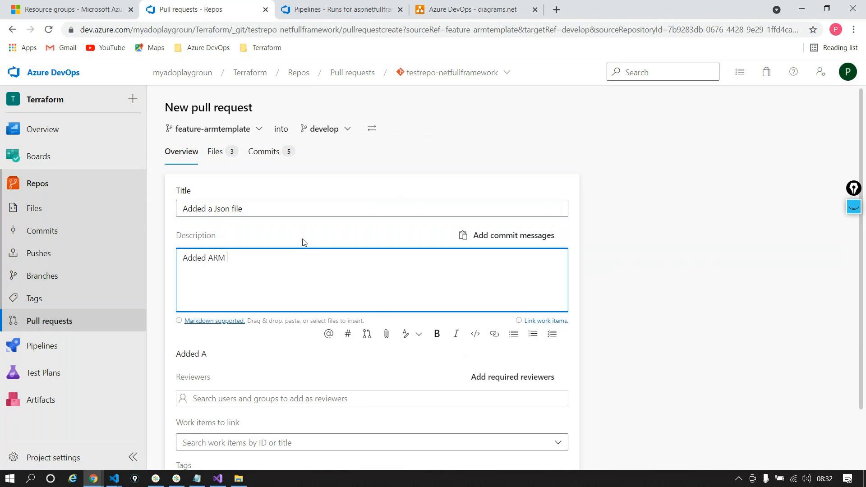
type("temp")
type(",ayte")
key("BackSpace")
key("BackSpace")
key("BackSpace")
key("BackSpace")
key("BackSpace")
type("lates frowe")
key("BackSpace")
key("BackSpace")
key("BackSpace")
key("BackSpace")
key("BackSpace")
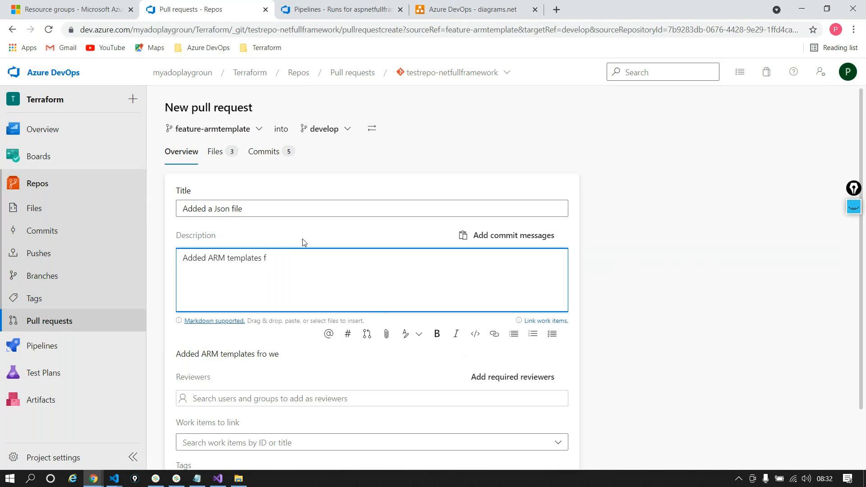
type("or website creation")
scroll(310, 244, "down", 2)
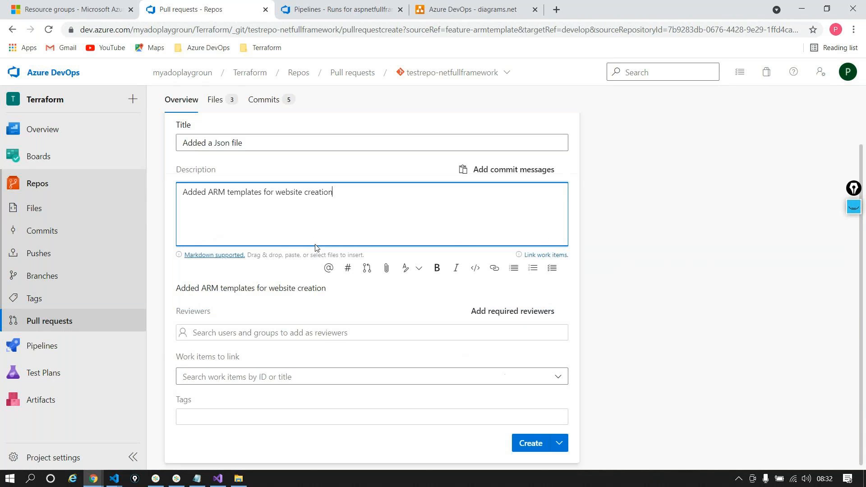
left_click(528, 440)
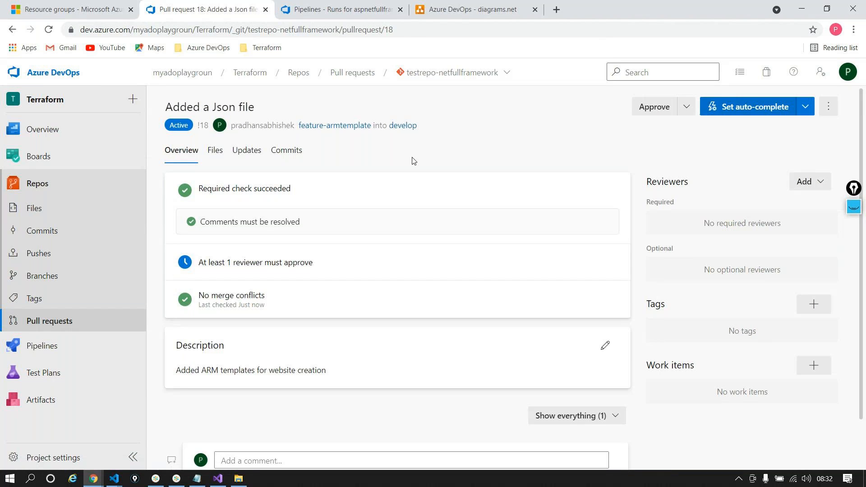
- Disable continuous integration for aspnetfullframworkpipeline and save the pipeline without queuing, with the comment "Disabled triggerd"
left_click(317, 8)
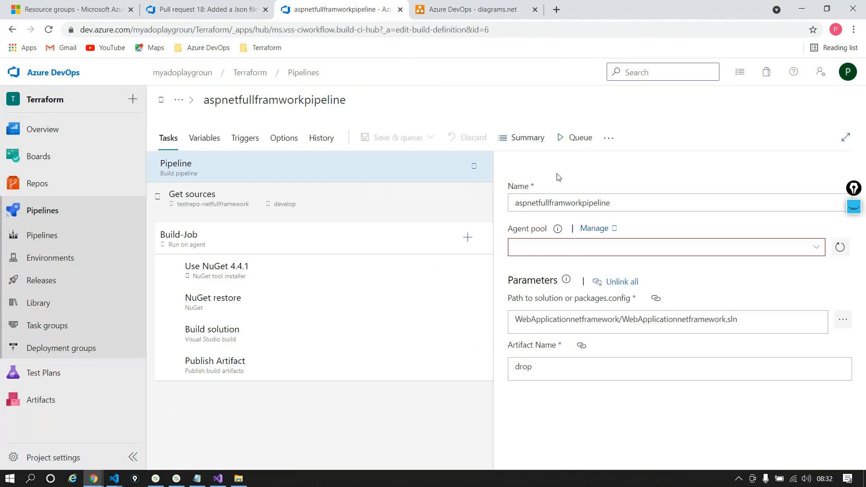
left_click(246, 138)
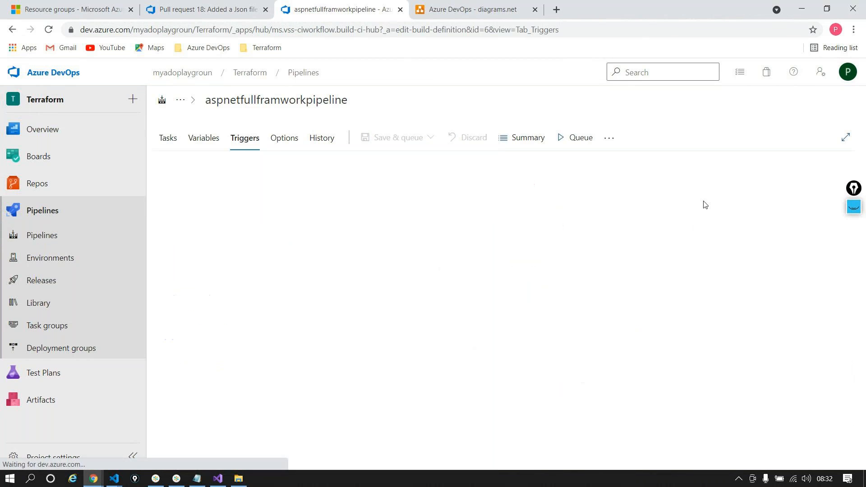
left_click(515, 197)
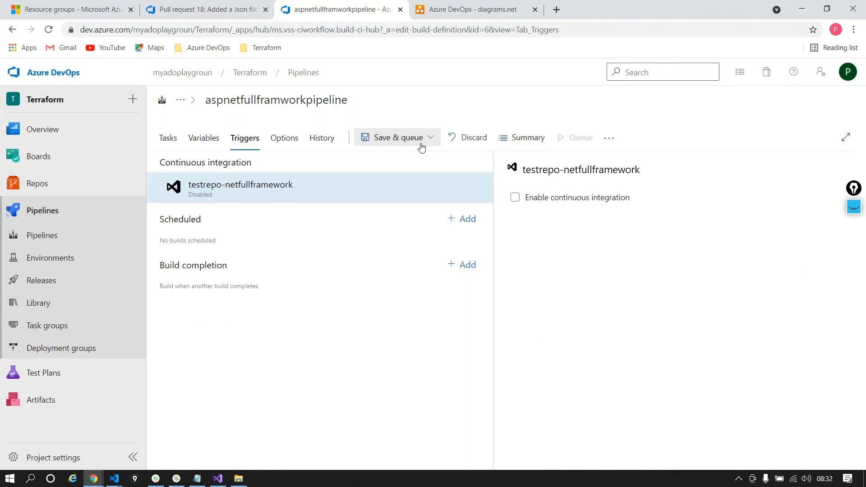
left_click(398, 138)
left_click(385, 179)
left_click(429, 260)
type("Disabled ")
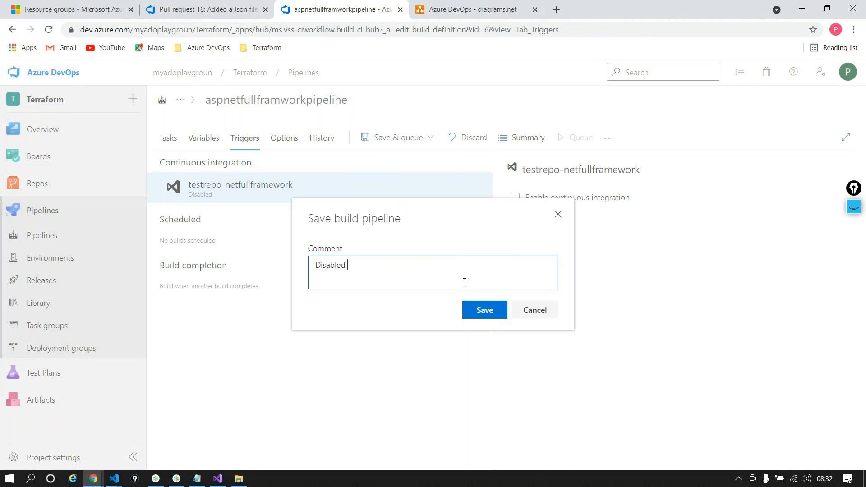
type("triggerd")
left_click(485, 307)
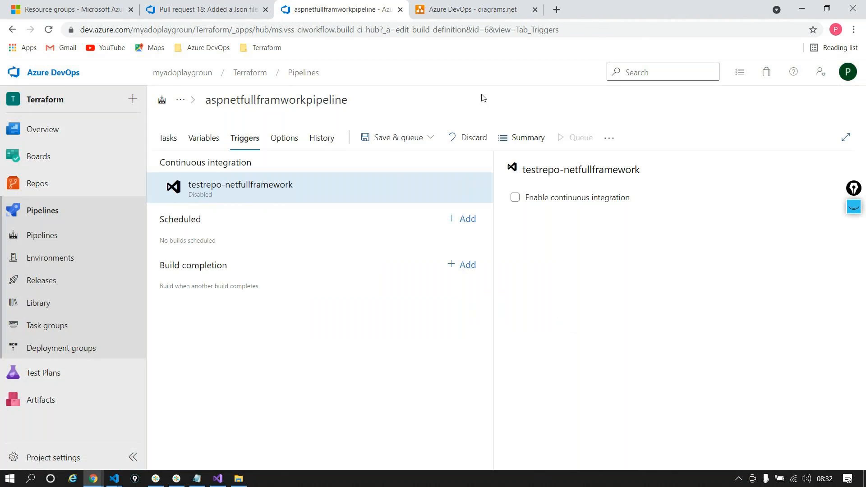
- Approve the "Added a Json file" pull request and complete it with Merge (no fast forward), deleting feature-armtemplate after merging
left_click(202, 11)
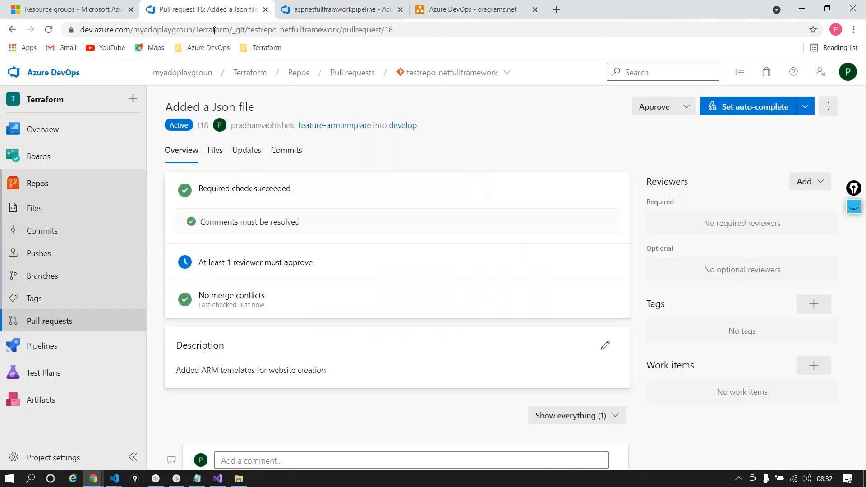
left_click(659, 108)
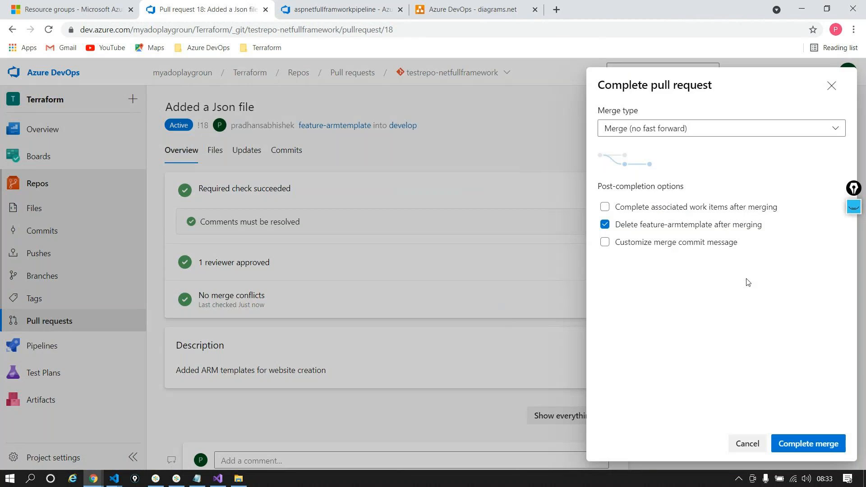
left_click(829, 444)
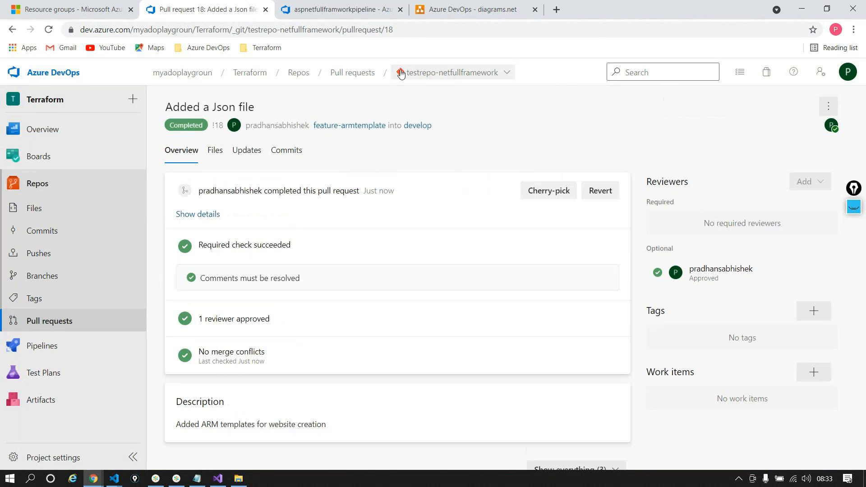
- Open the develop branch and check the contents of its armtemplates folder
left_click(417, 125)
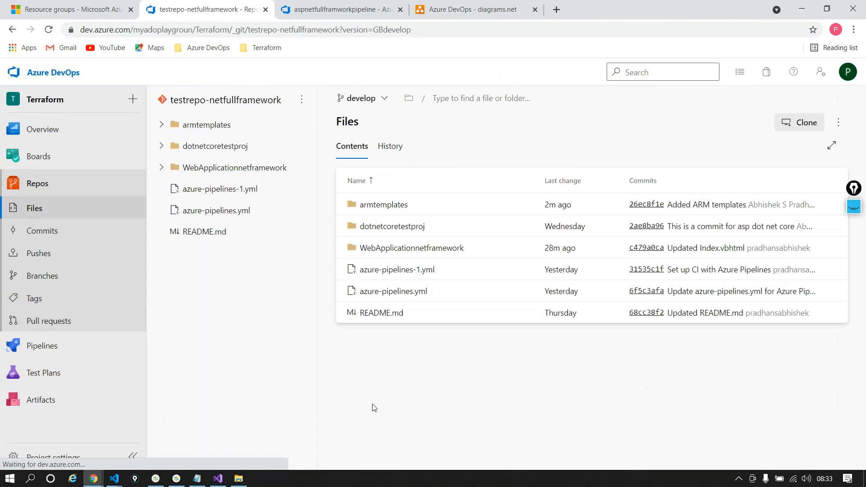
left_click(384, 205)
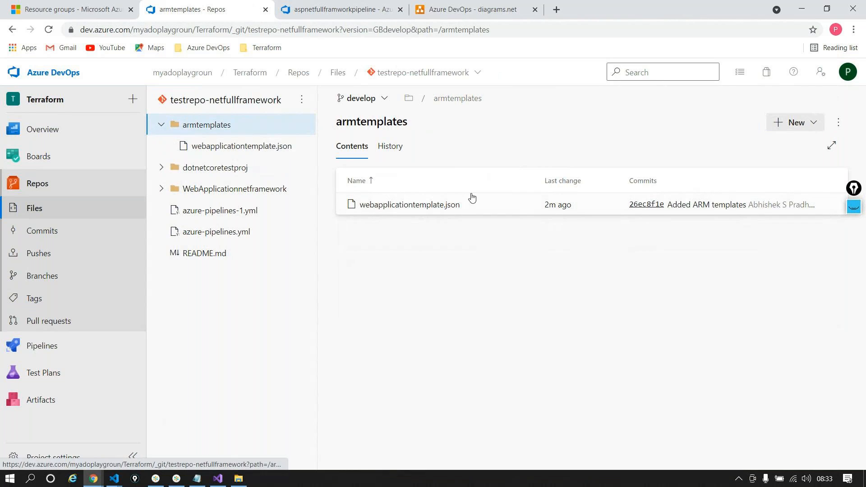
left_click(196, 126)
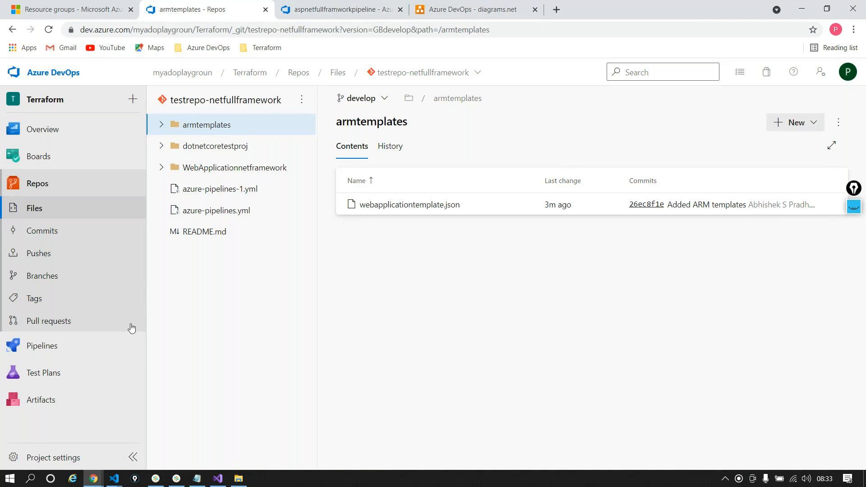
- Open the project's Releases page in a separate browser tab and place it next to the build pipeline tab
right_click(70, 451)
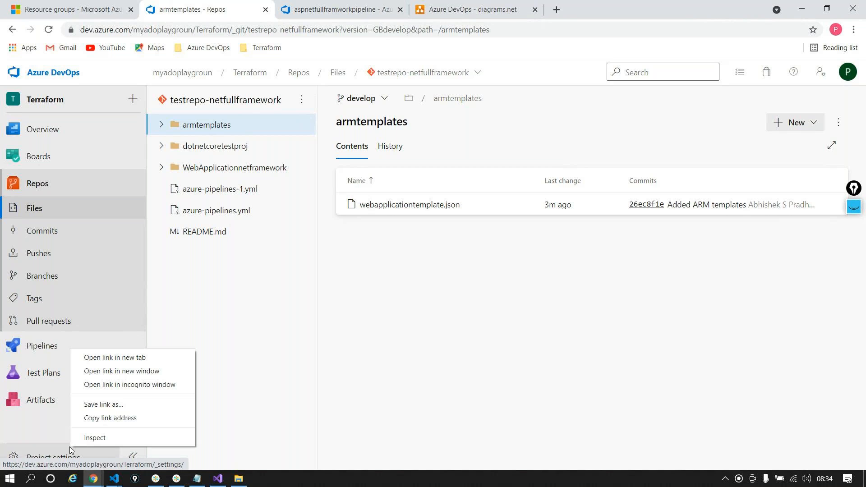
left_click(185, 293)
mouse_move(87, 346)
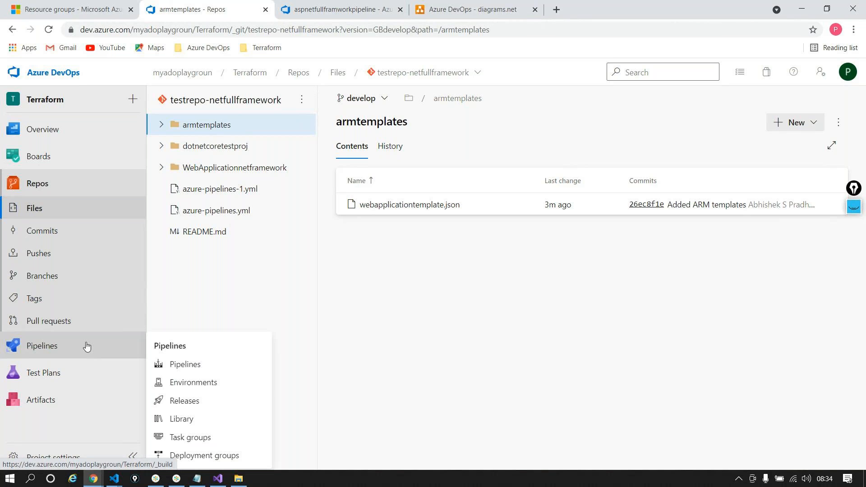
right_click(199, 399)
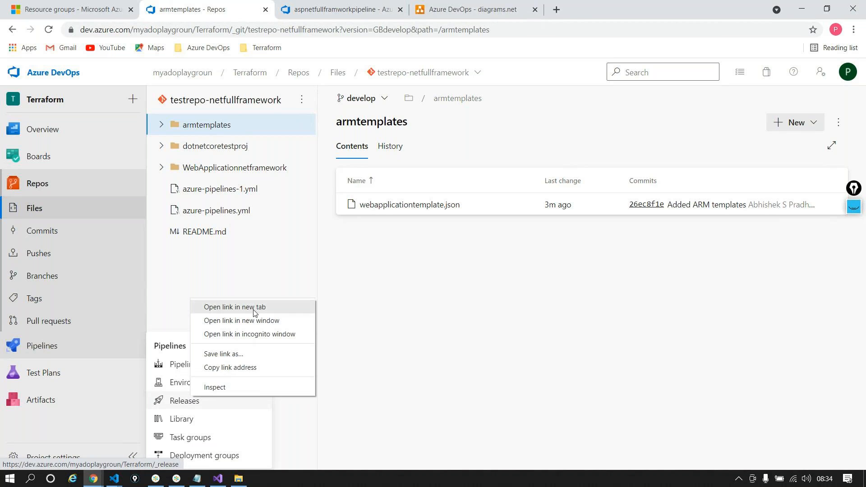
left_click(254, 308)
left_click_drag(305, 10, 428, 14)
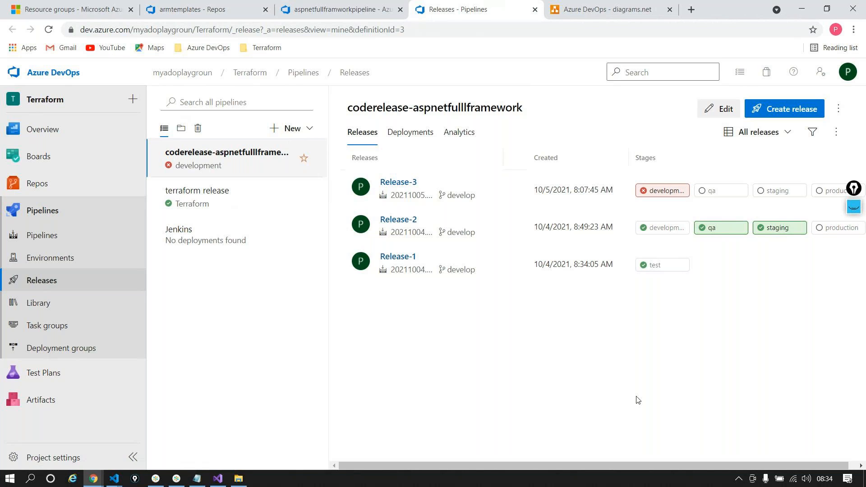
- Open the coderelease-aspnetfulllframework release pipeline for editing and check the source settings of its _aspnetfullframworkpipeline artifact
left_click(723, 114)
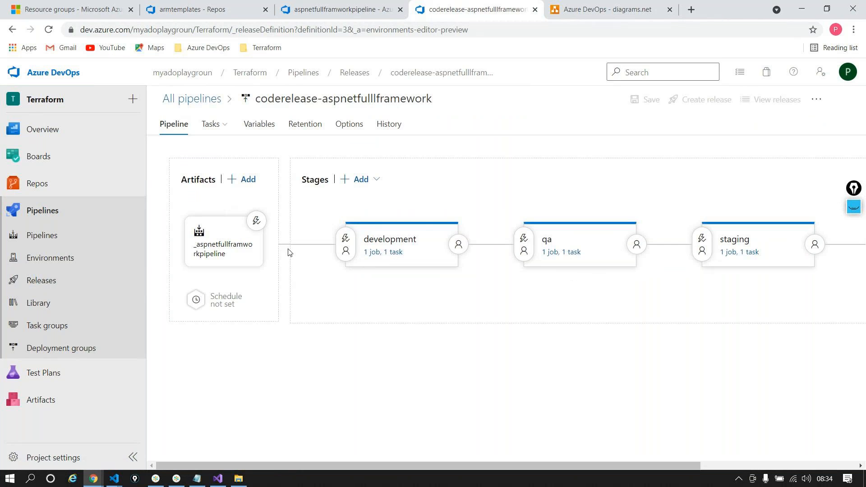
left_click(251, 246)
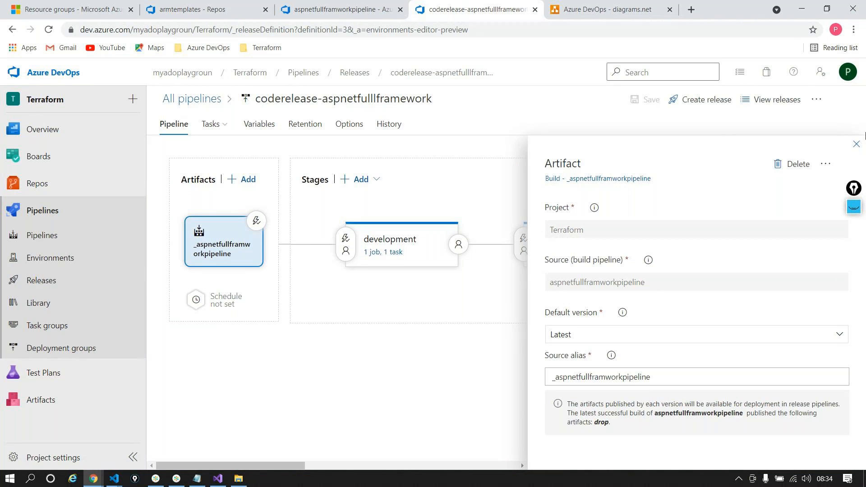
left_click(857, 144)
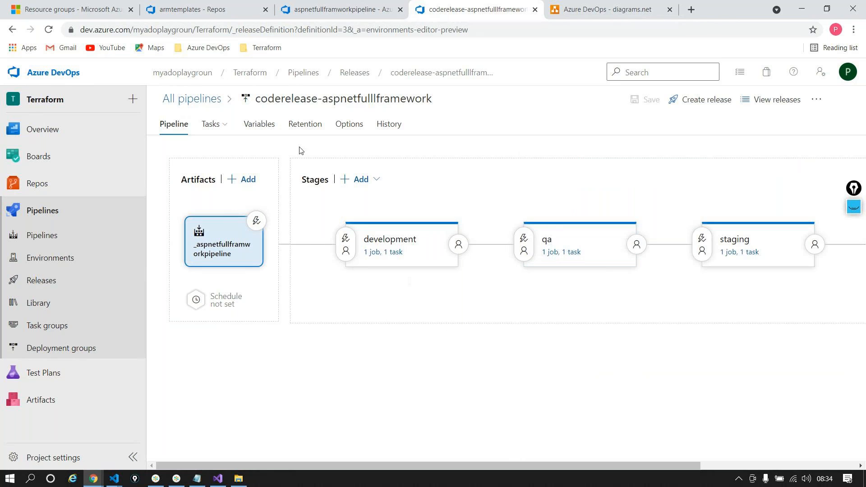
- Open webapplicationtemplate.json from the armtemplates folder on develop and examine its parameters
left_click(193, 10)
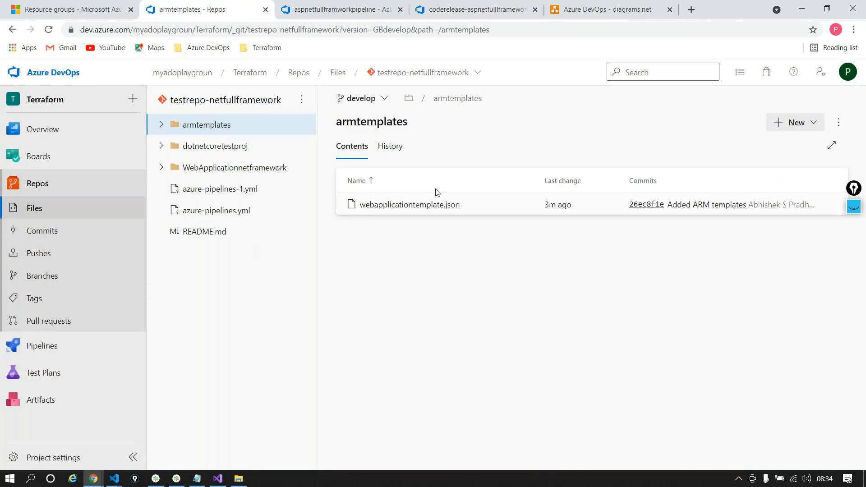
left_click(435, 201)
left_click(479, 406)
left_click_drag(476, 346, 476, 352)
left_click(476, 353)
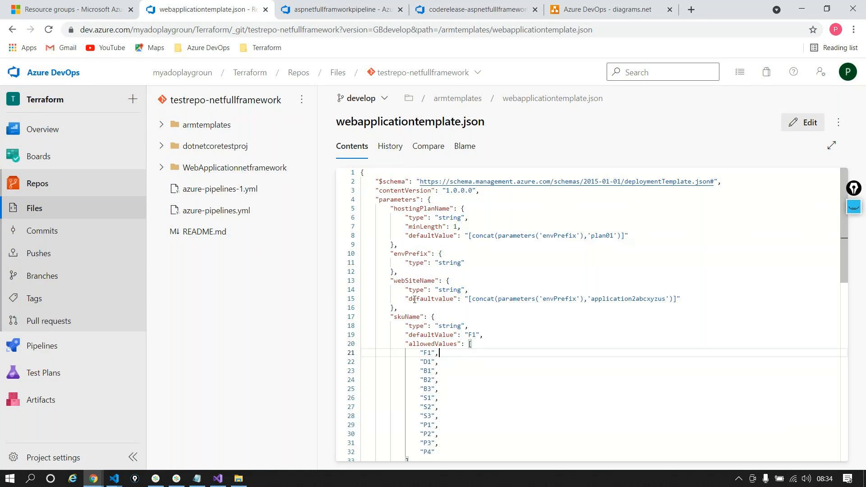
- Open the tasks of aspnetfullframworkpipeline and check the path to publish in the Publish Artifact task
left_click(313, 13)
left_click(158, 136)
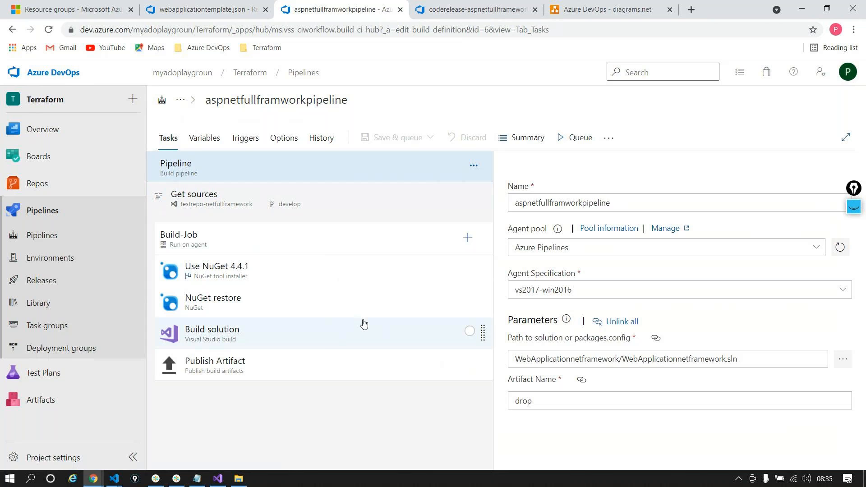
left_click(295, 362)
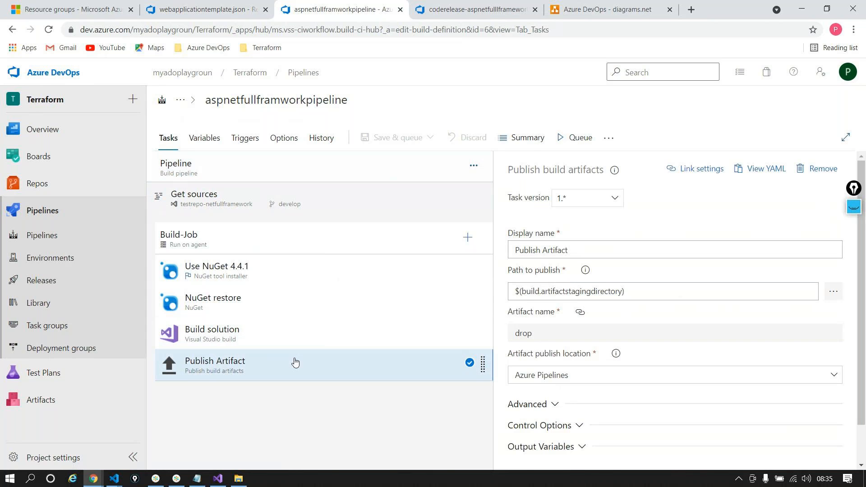
triple_click(646, 293)
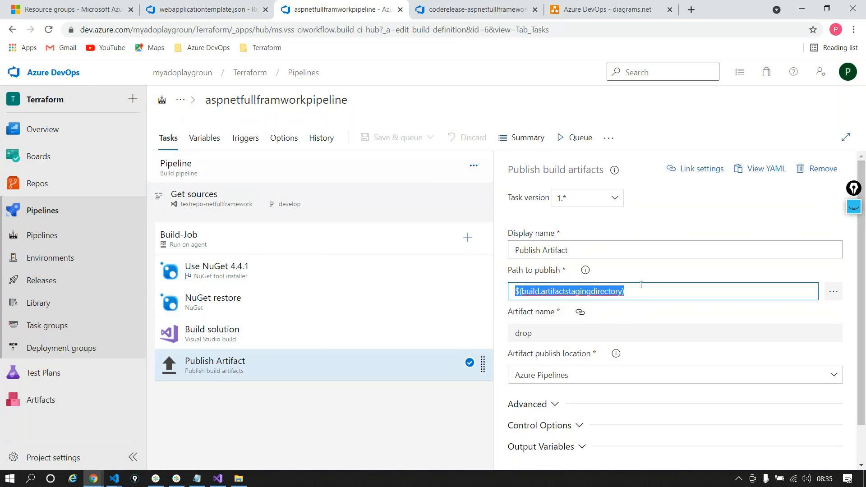
left_click(640, 284)
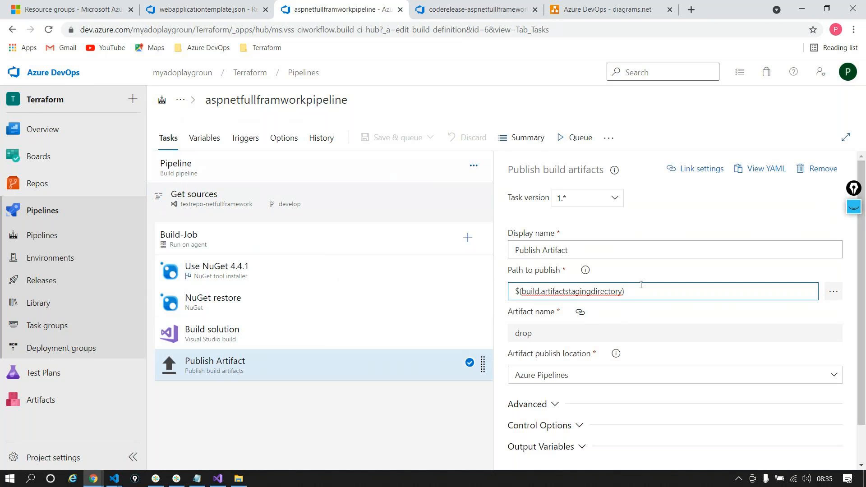
- Add a Copy files task to Build-Job and place it between Build solution and Publish Artifact
left_click(468, 237)
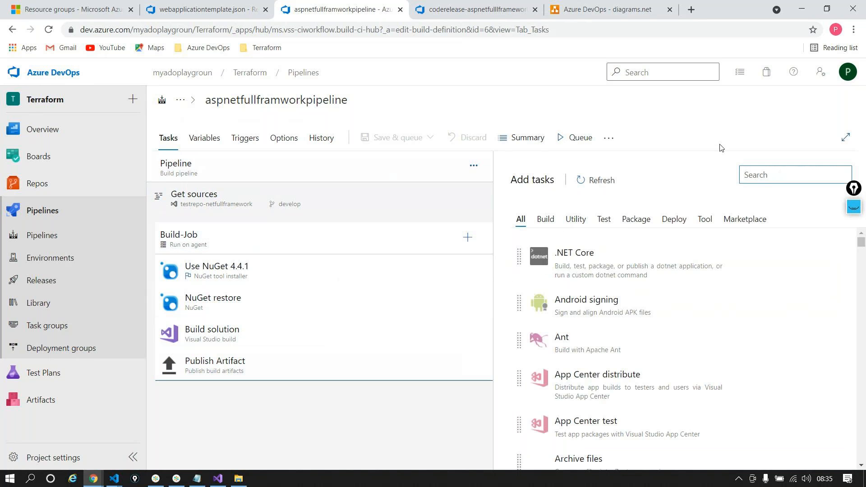
type("copy")
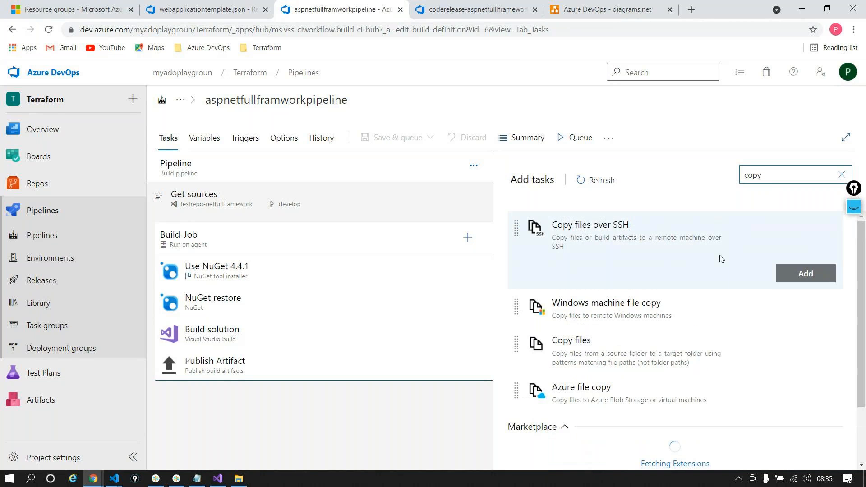
left_click(798, 361)
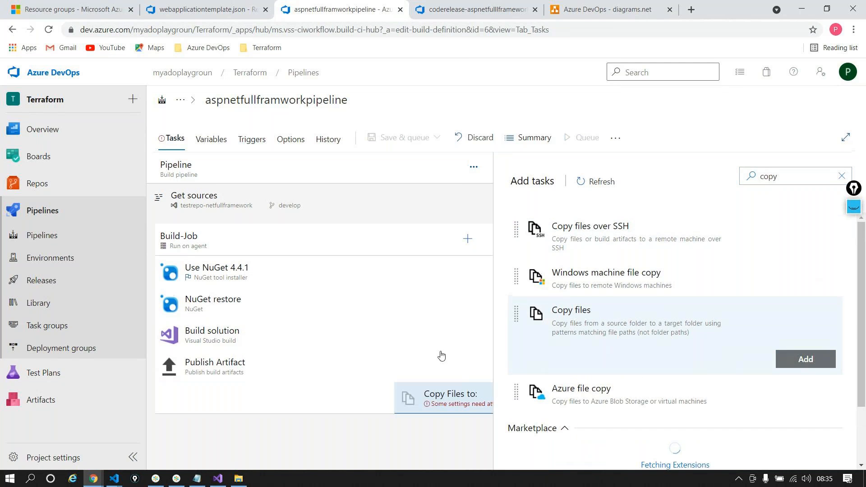
left_click_drag(290, 408, 292, 363)
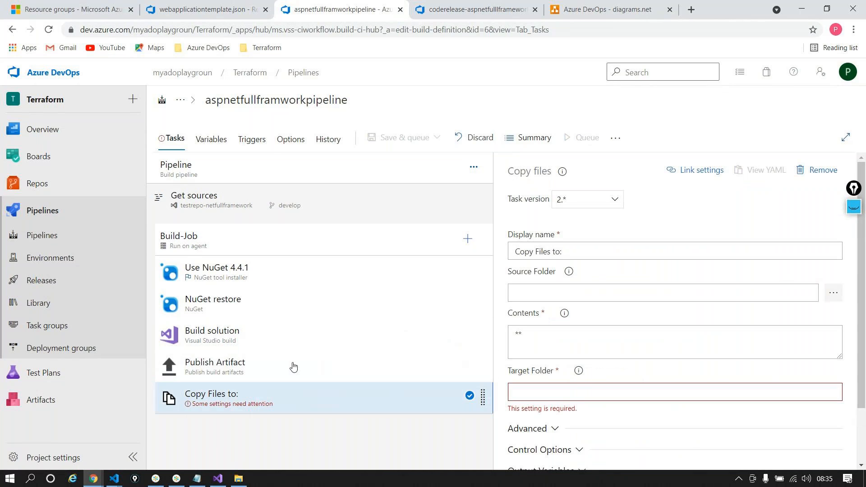
- Copy $(build.artifactstagingdirectory) from Publish Artifact, append it to the Copy Files task's display name and enter it as the target folder
left_click(617, 251)
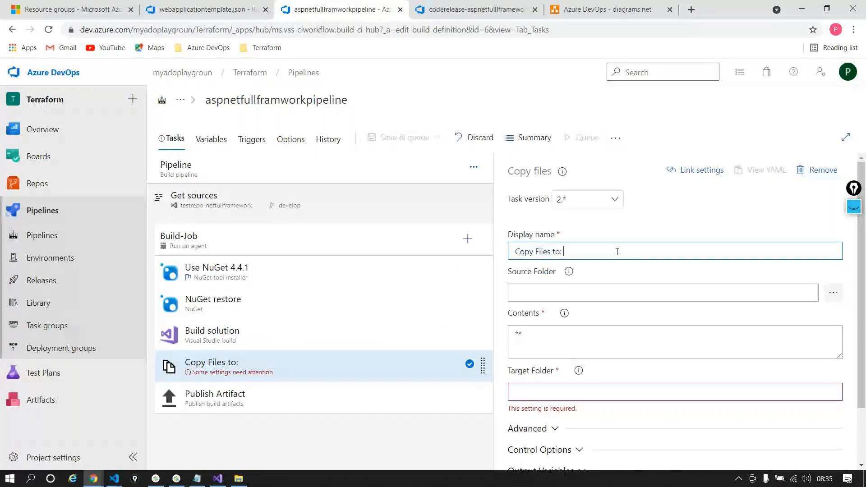
left_click(245, 405)
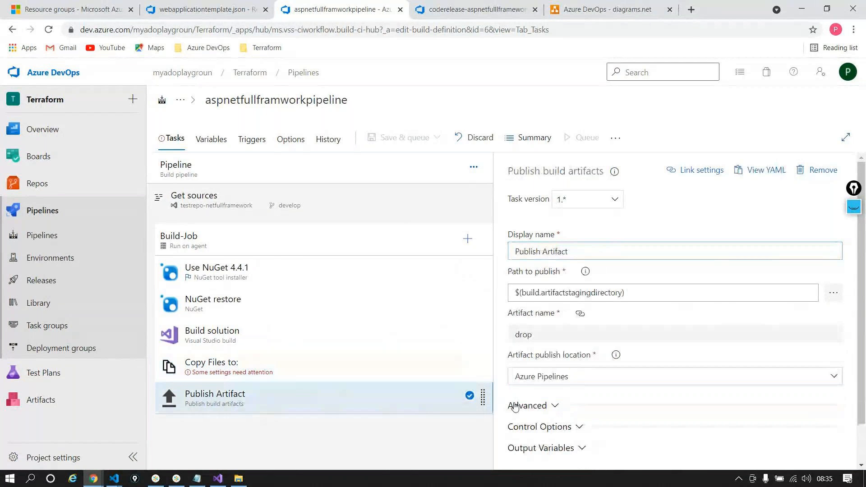
left_click_drag(630, 293, 319, 338)
key("ctrl+c")
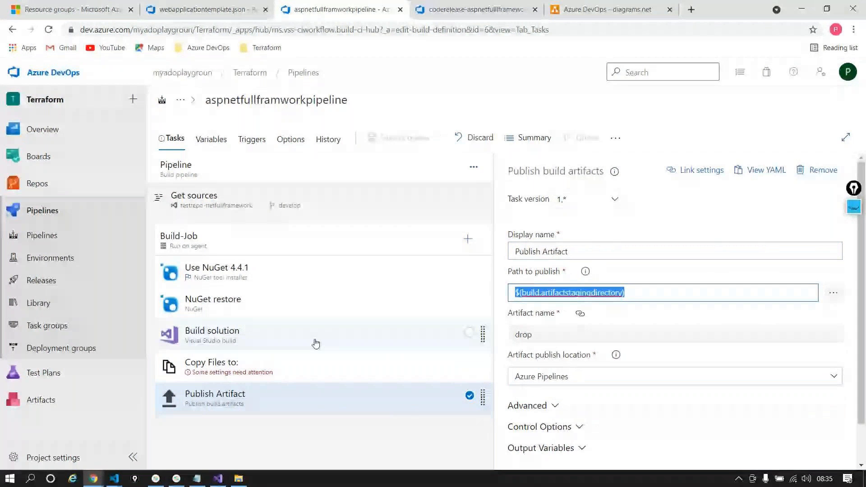
left_click(301, 361)
key("ctrl+v")
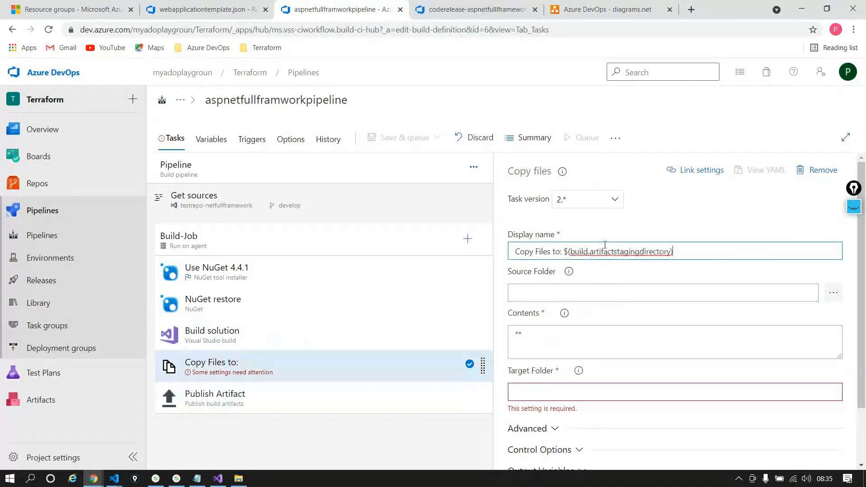
left_click(582, 392)
key("ctrl+v")
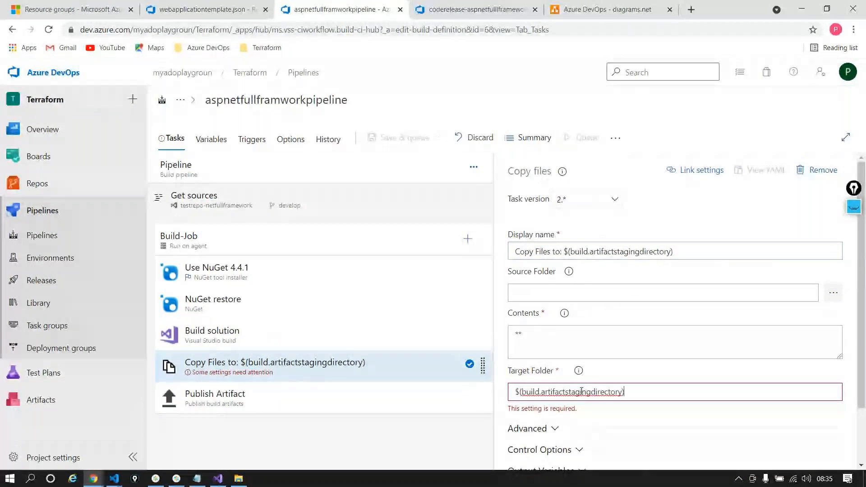
- Set the Copy Files task's source folder to armtemplates, keeping ** as the contents pattern
left_click(834, 292)
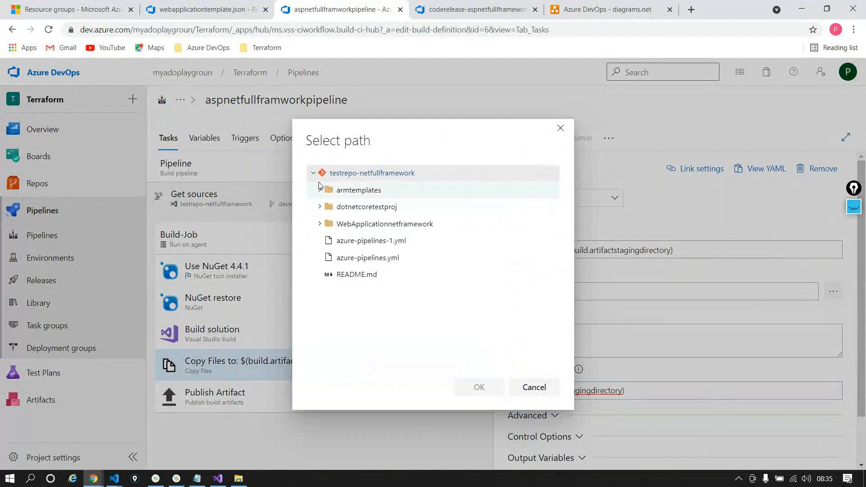
left_click(343, 191)
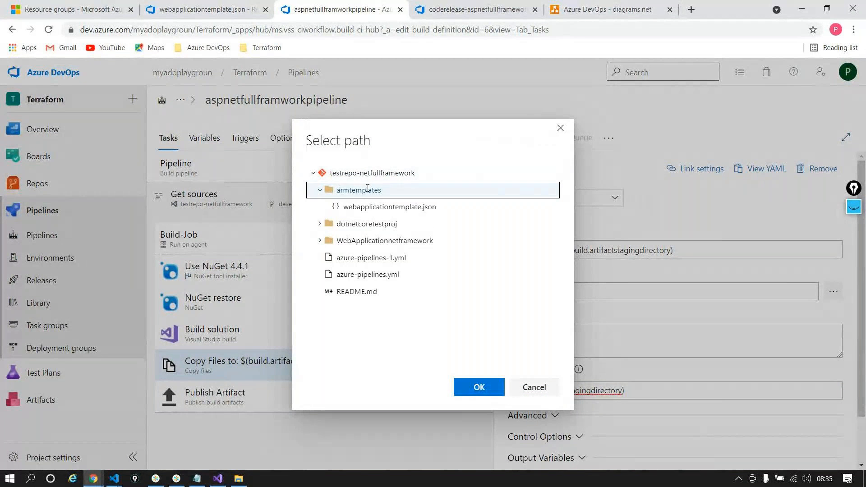
left_click(479, 387)
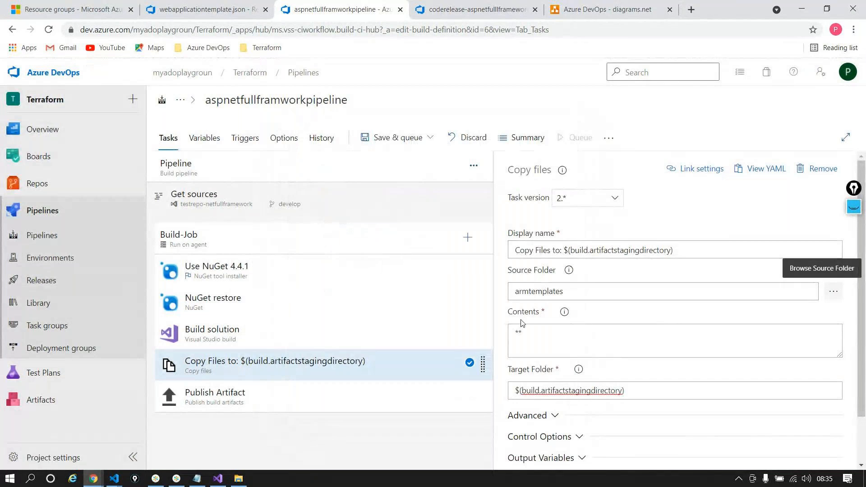
left_click(526, 349)
key("ctrl+a")
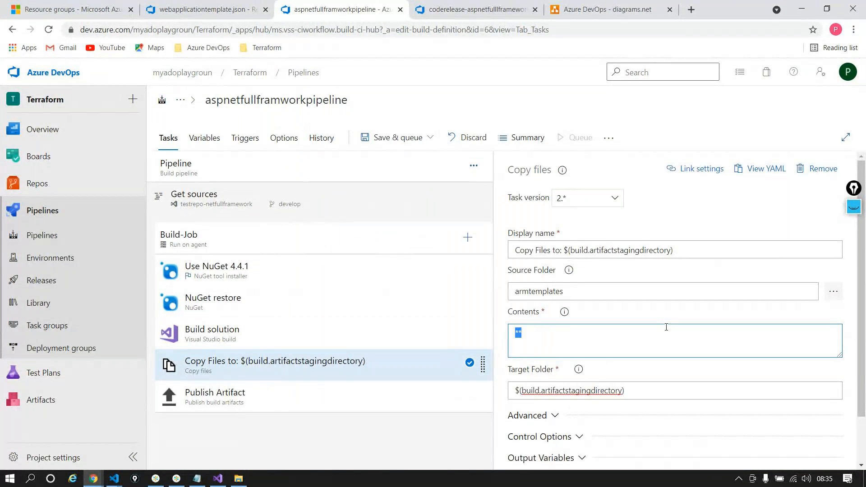
left_click(658, 337)
- Save and run the pipeline on the develop branch with the comment "Added a copy task"
left_click(382, 139)
left_click(393, 161)
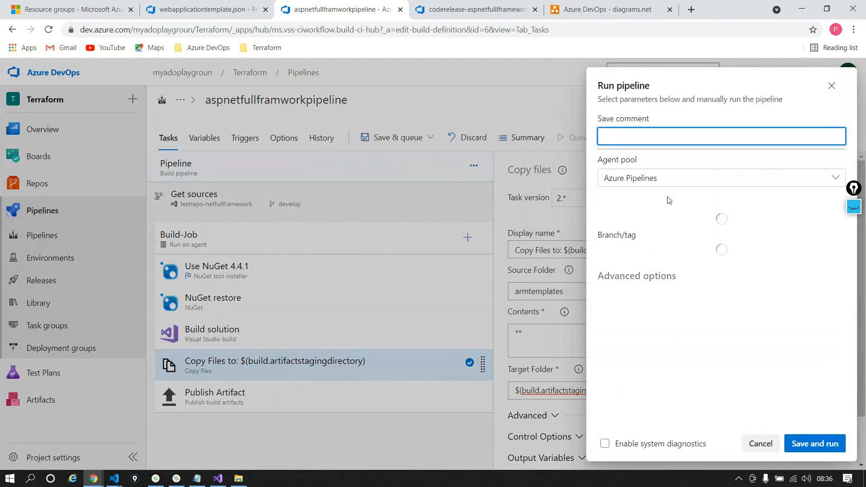
type("Added a copy")
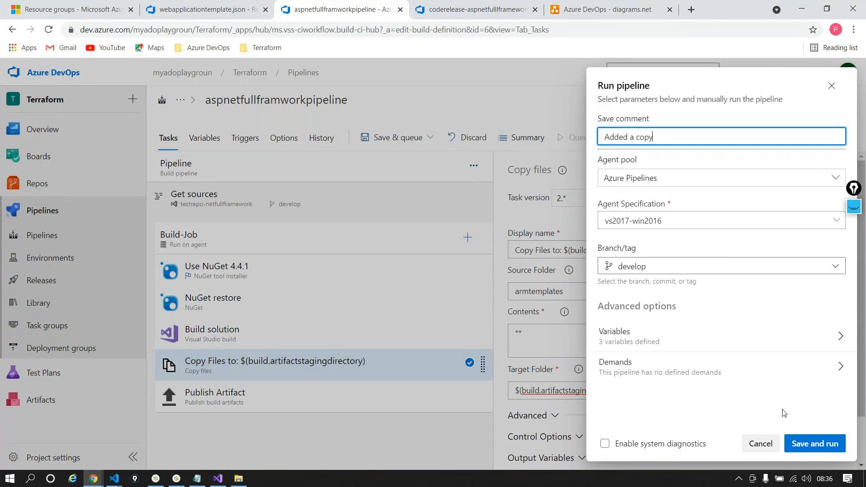
type(" task")
left_click(814, 444)
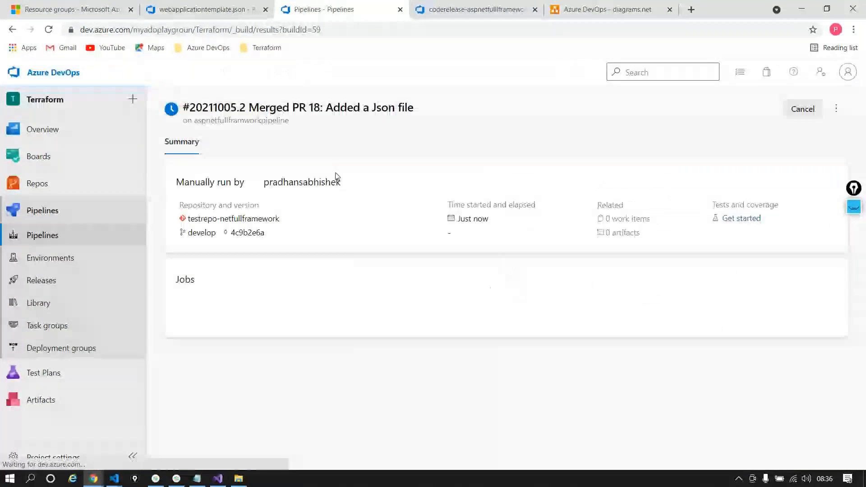
- Disable the continuous deployment trigger of the coderelease-aspnetfulllframework build artifact and save the release pipeline
left_click(447, 10)
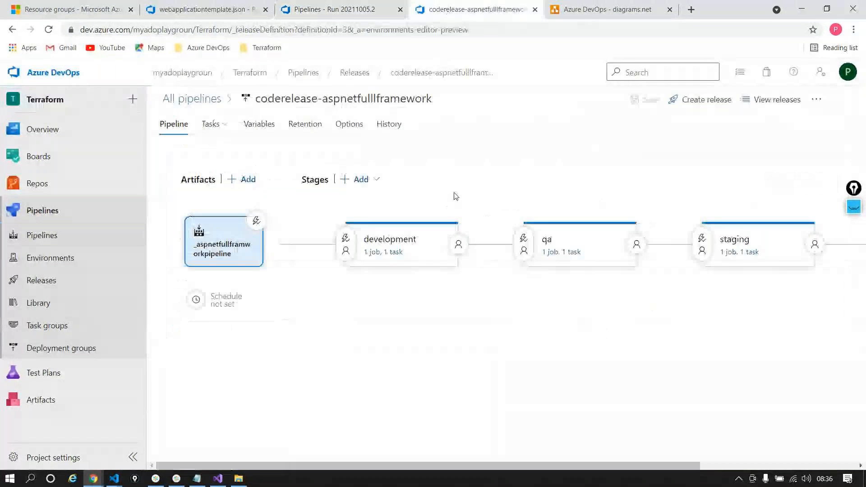
left_click(260, 222)
left_click(556, 203)
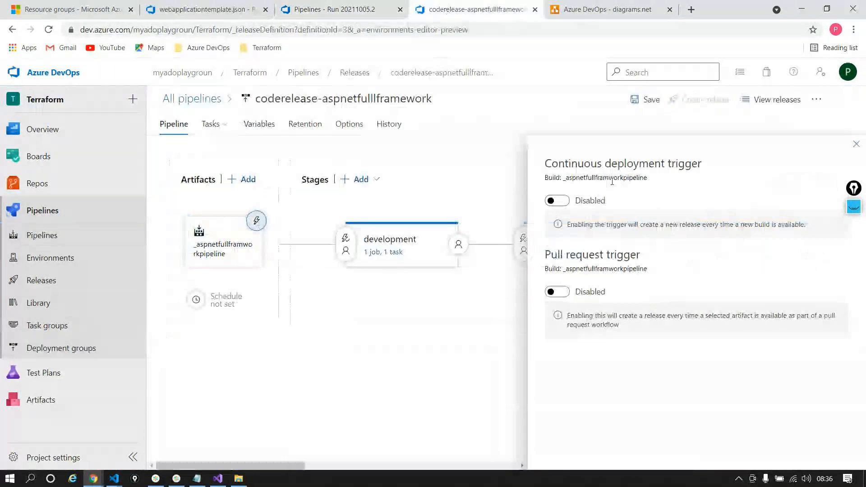
left_click(645, 100)
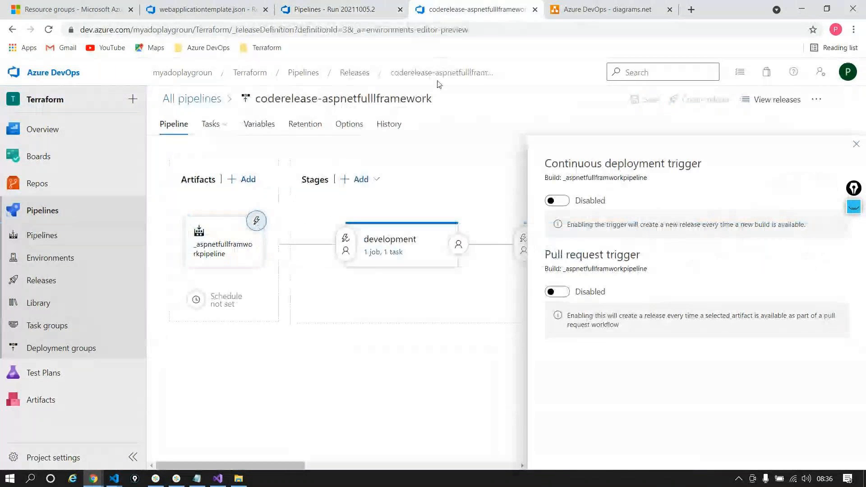
- Check the Build-Job logs of run 20211005.2, and return to the release pipeline to close its trigger settings
left_click(334, 9)
left_click(181, 333)
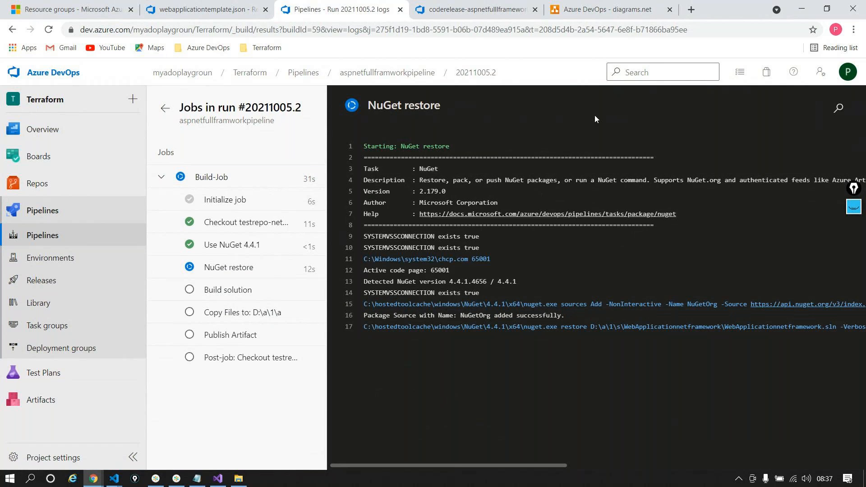
left_click(479, 9)
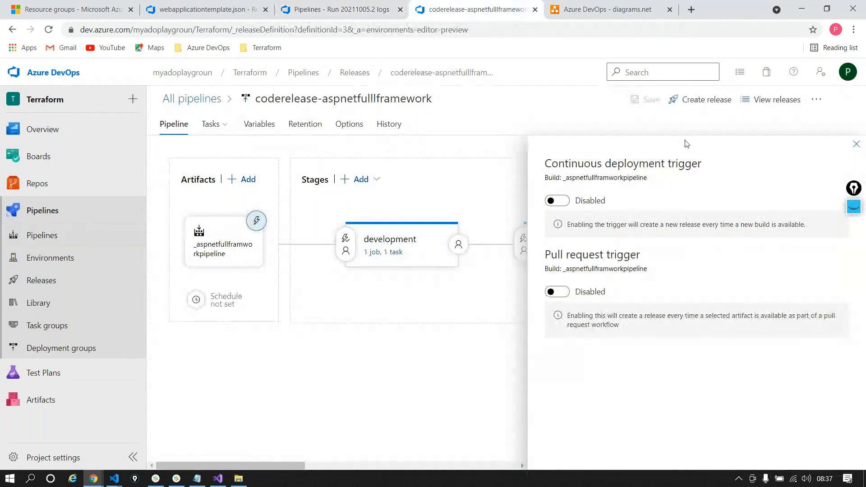
left_click(857, 146)
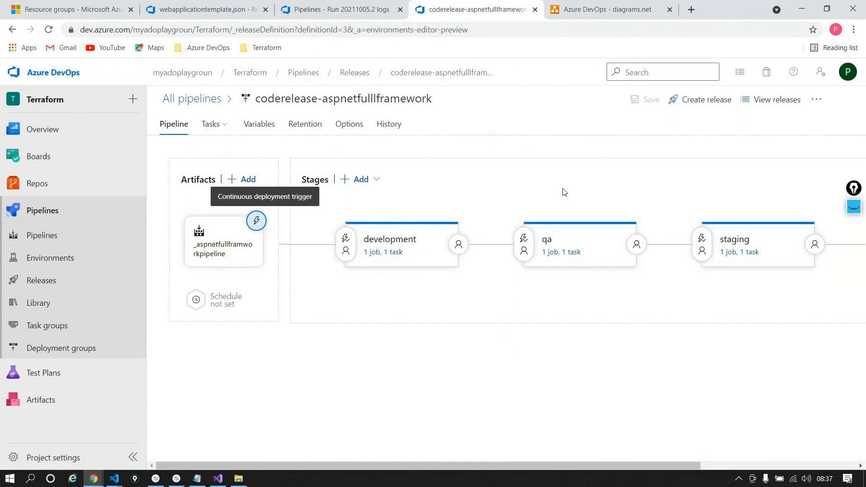
- Review the release's build artifact details and the Copy Files and Publish Artifact logs of run 20211005.2
left_click(223, 244)
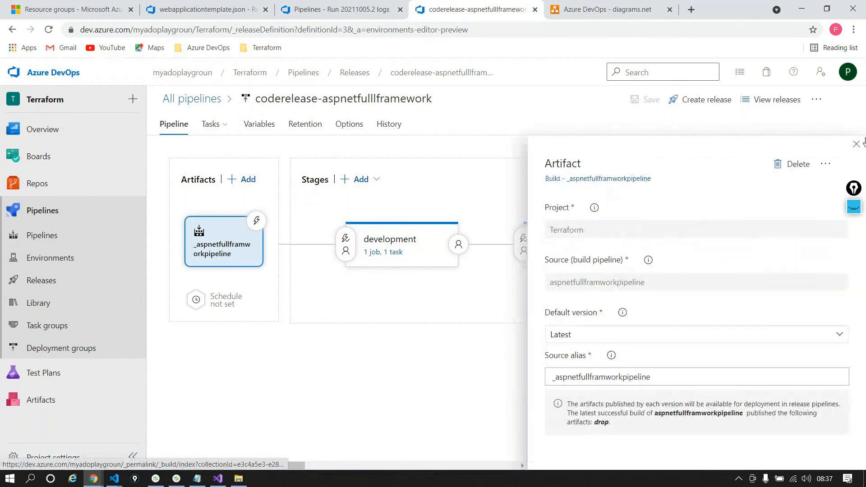
key("Escape")
left_click(352, 10)
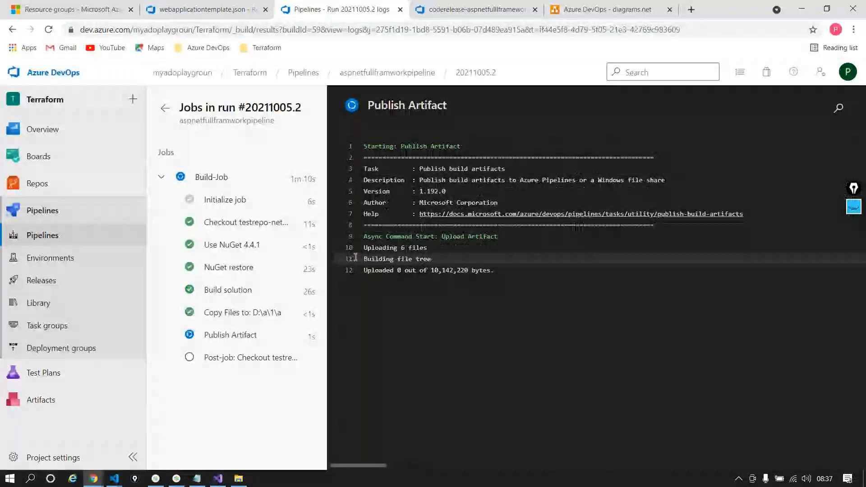
left_click(244, 312)
double_click(387, 238)
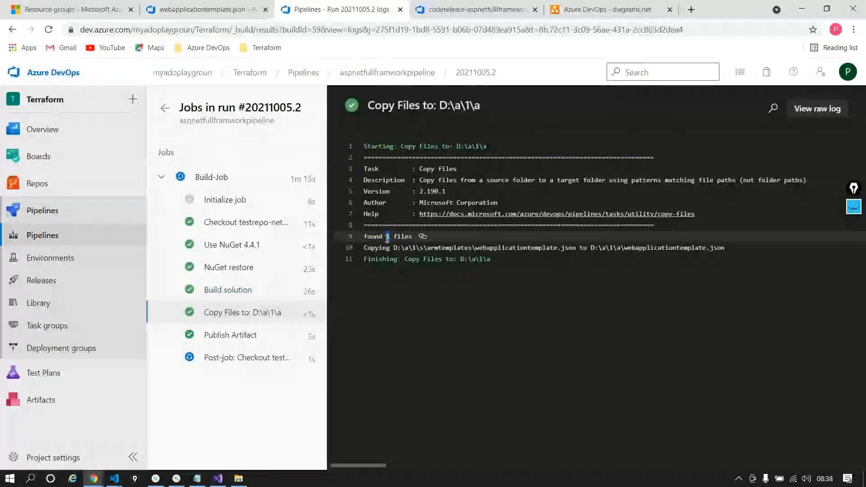
triple_click(388, 238)
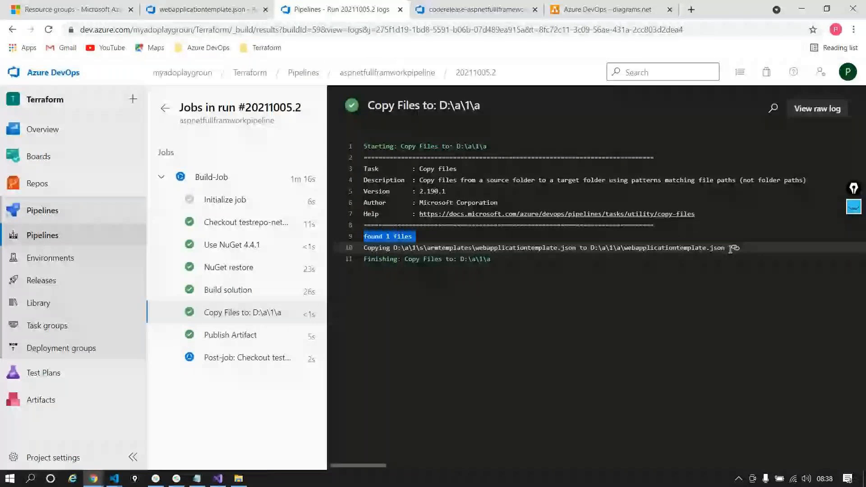
left_click(246, 337)
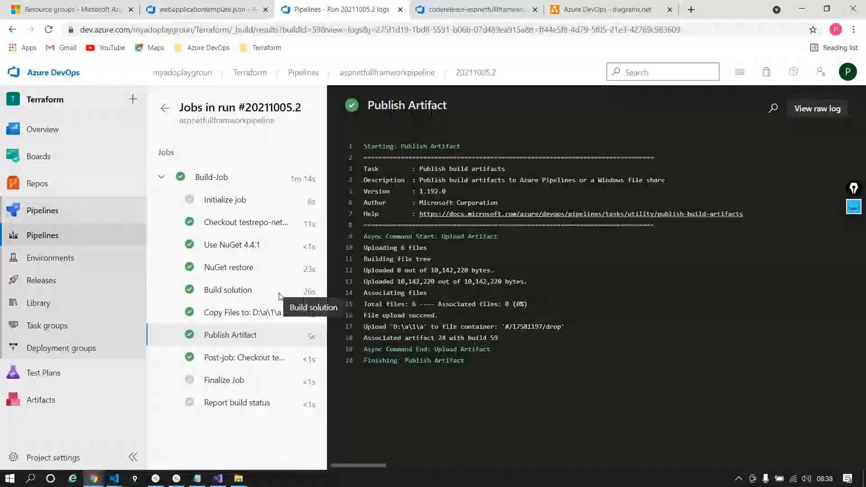
- View the published artifacts of run 20211005.2 and expand the drop artifact to list its files
left_click(165, 110)
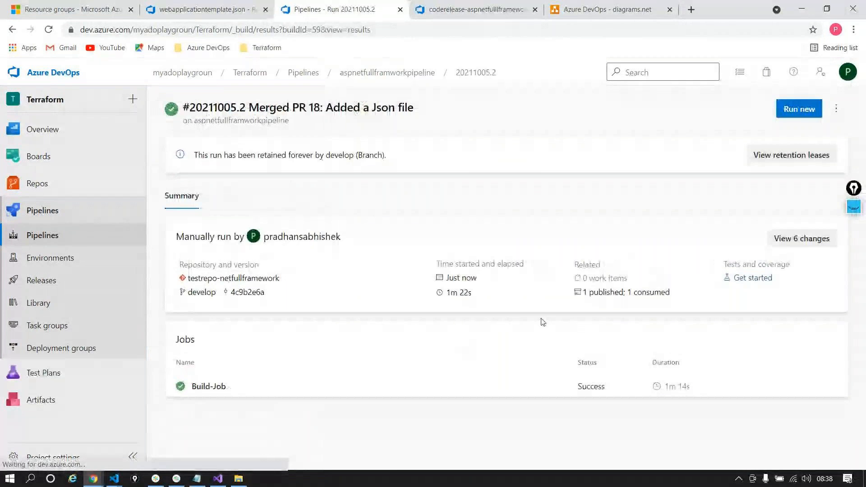
left_click(591, 292)
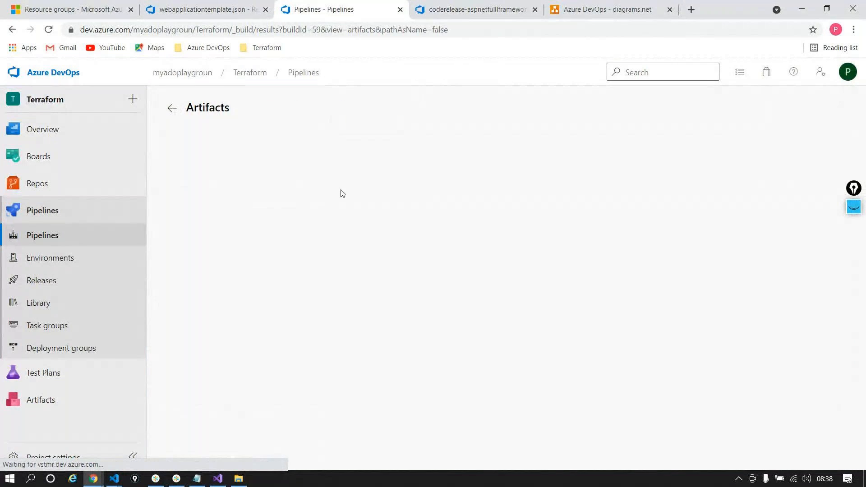
left_click(179, 191)
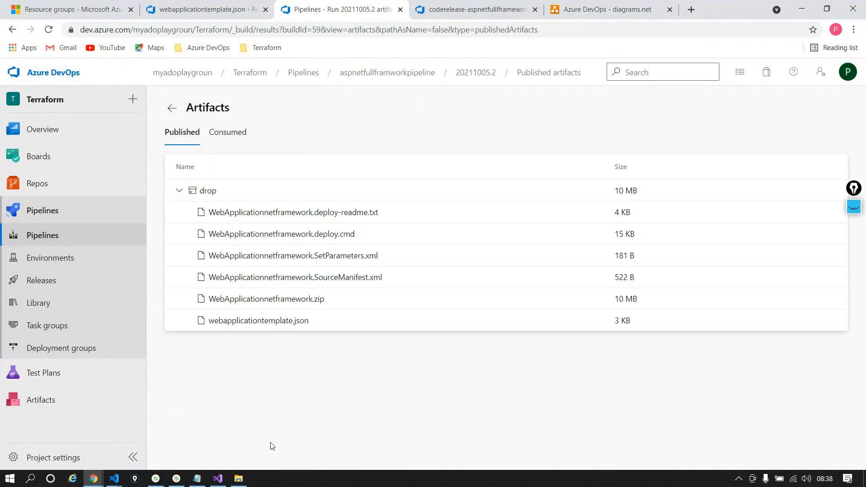
- Circle webapplicationtemplate.json and bracket the drop files with the annotation pen, and clear the markings
mouse_move(827, 221)
left_click(853, 208)
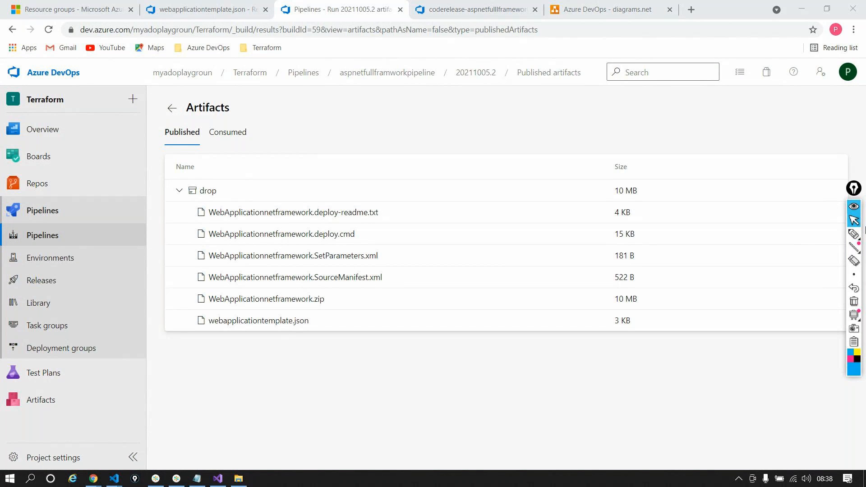
left_click(853, 235)
mouse_move(208, 336)
left_mouse_down()
mouse_move(259, 336)
mouse_move(316, 318)
mouse_move(238, 310)
mouse_move(188, 318)
mouse_move(218, 358)
left_mouse_up()
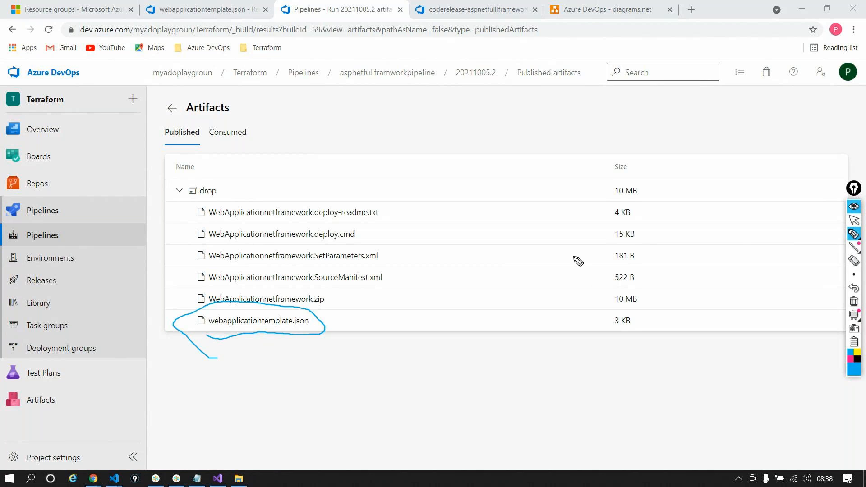
mouse_move(420, 179)
left_mouse_down()
mouse_move(417, 241)
mouse_move(394, 337)
left_mouse_up()
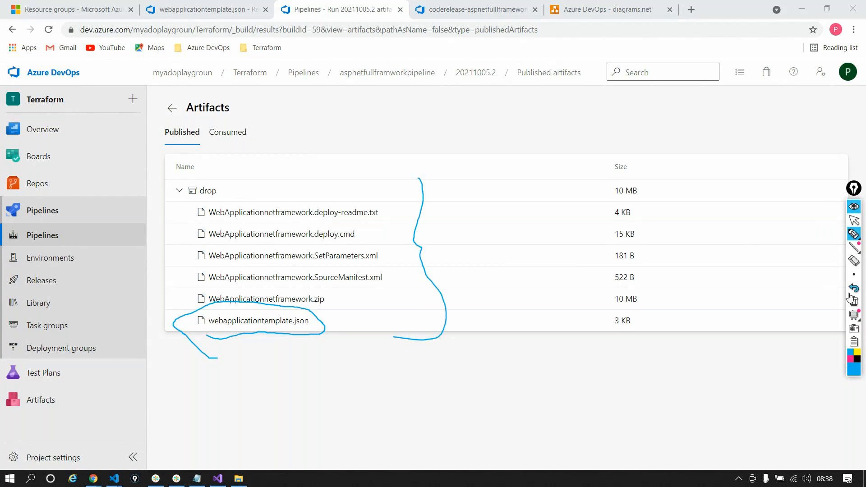
left_click(856, 208)
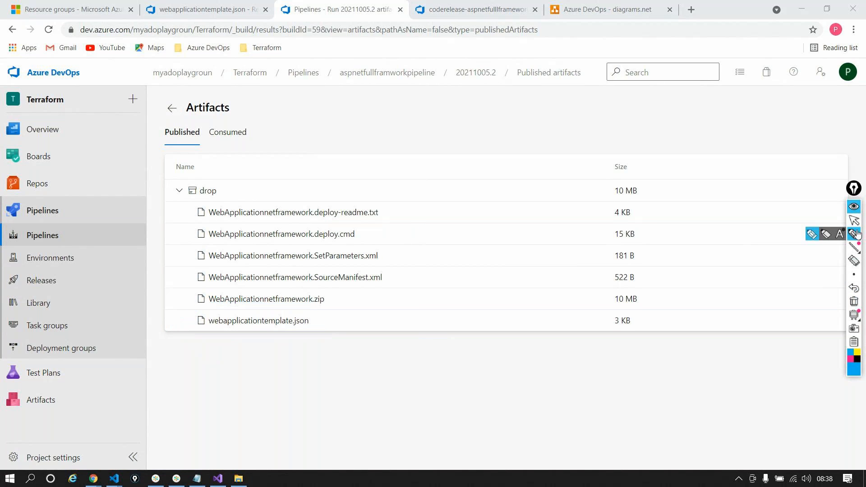
- Add an ARM template deployment task to the release pipeline's development stage and place it before the Azure App Service Deploy task
left_click(457, 10)
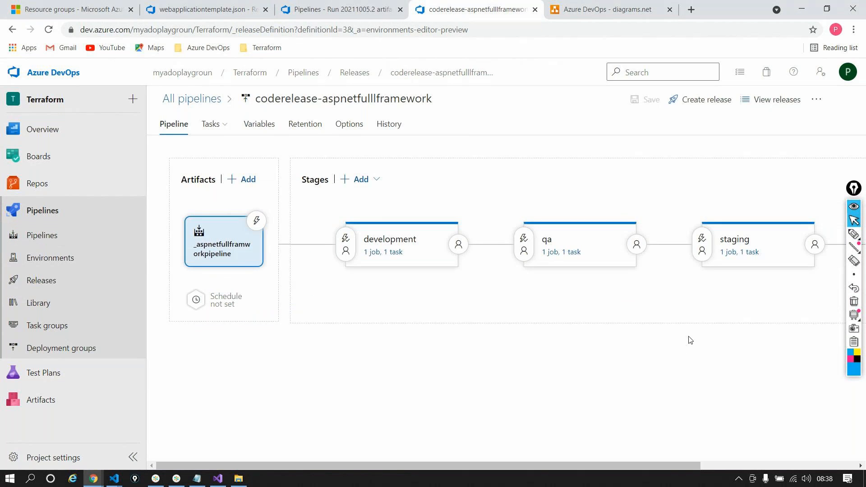
left_click_drag(855, 188, 859, 356)
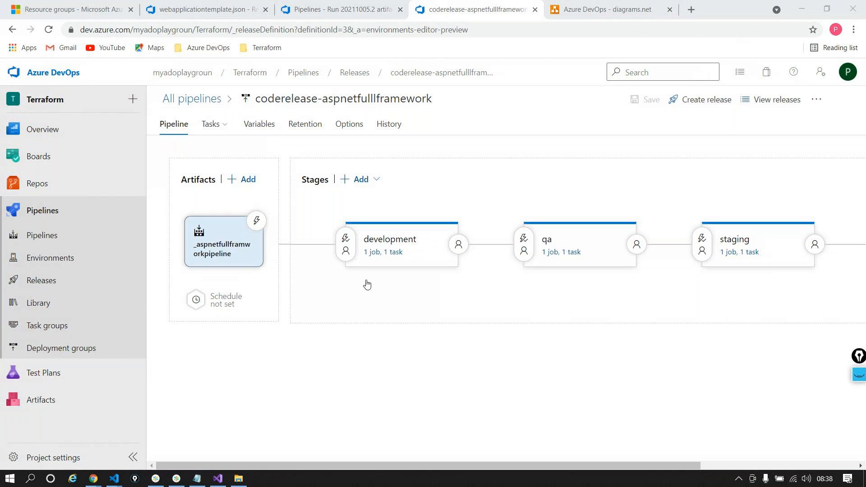
left_click(384, 252)
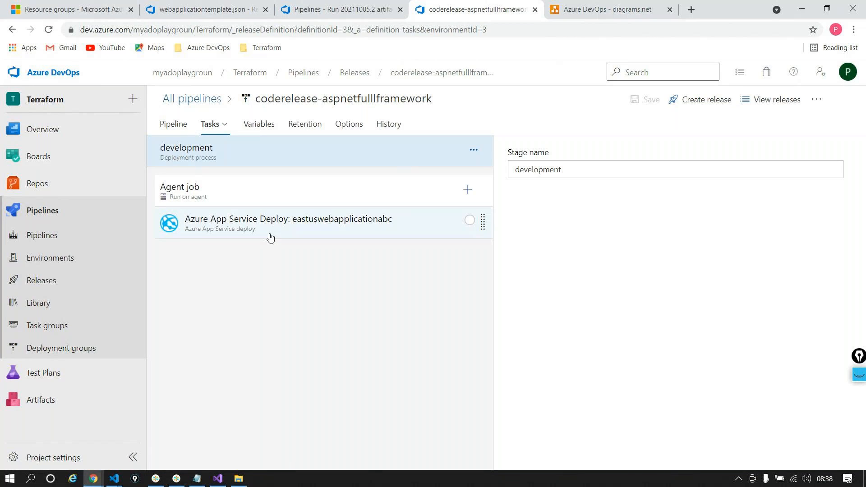
left_click(467, 189)
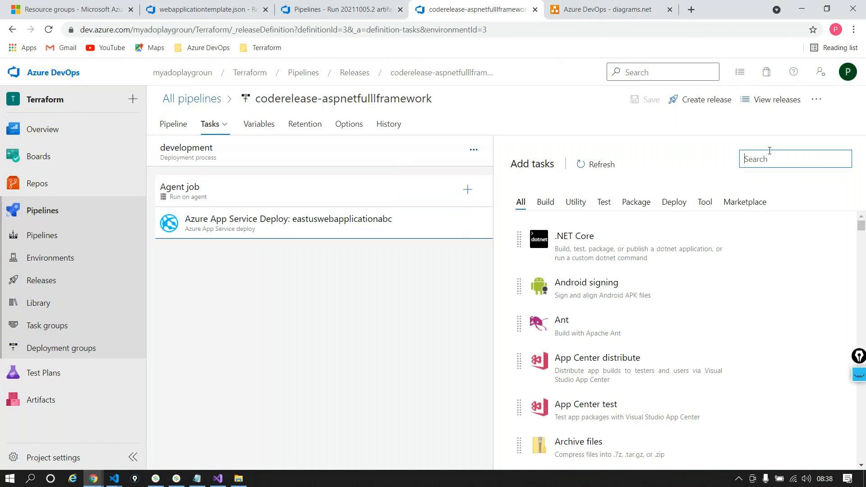
type("arm")
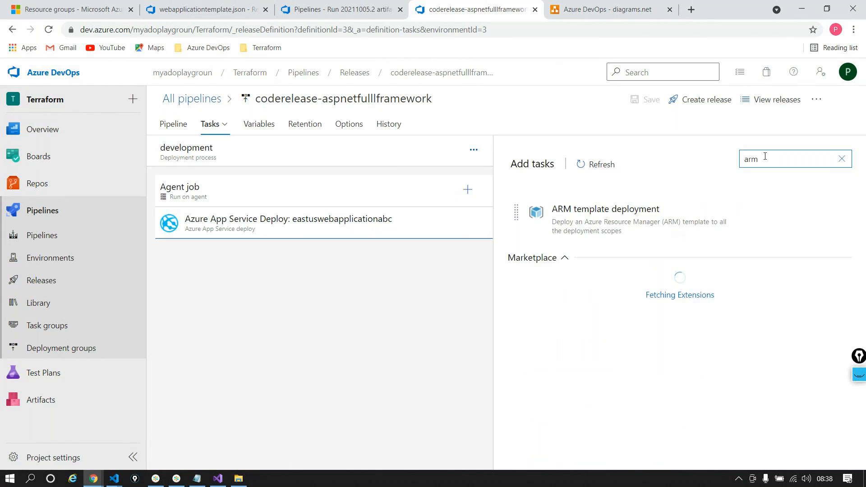
mouse_move(601, 224)
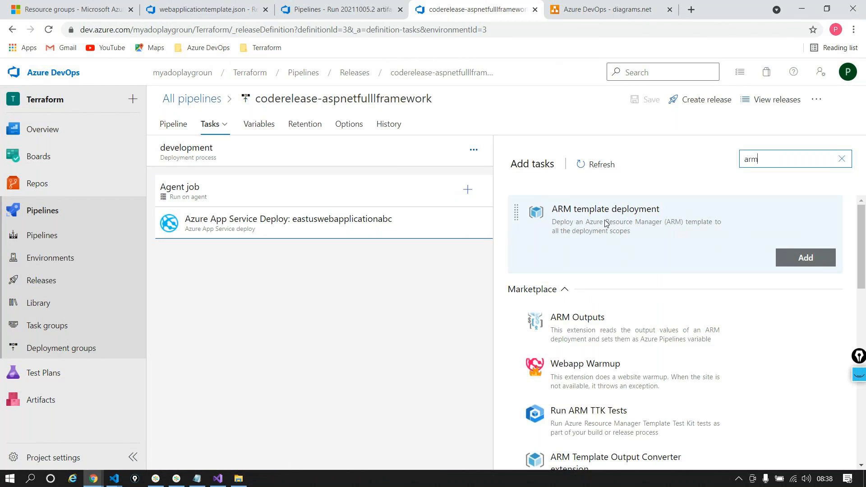
left_click(781, 264)
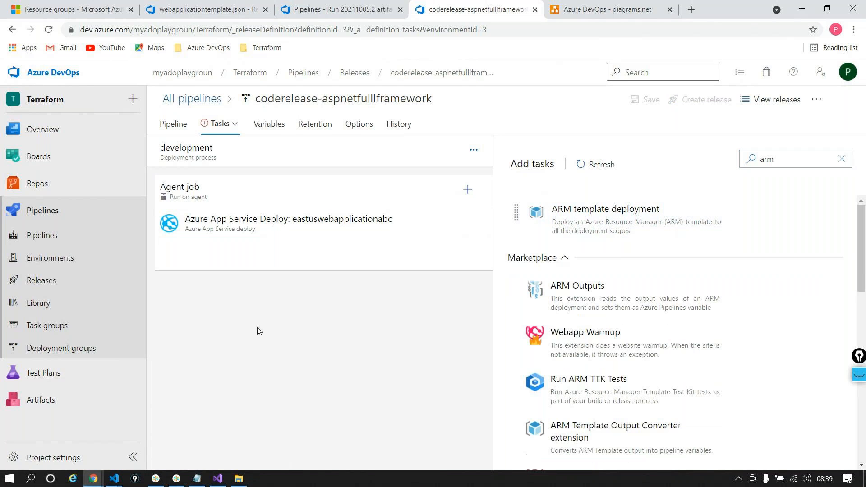
left_click_drag(238, 256, 238, 221)
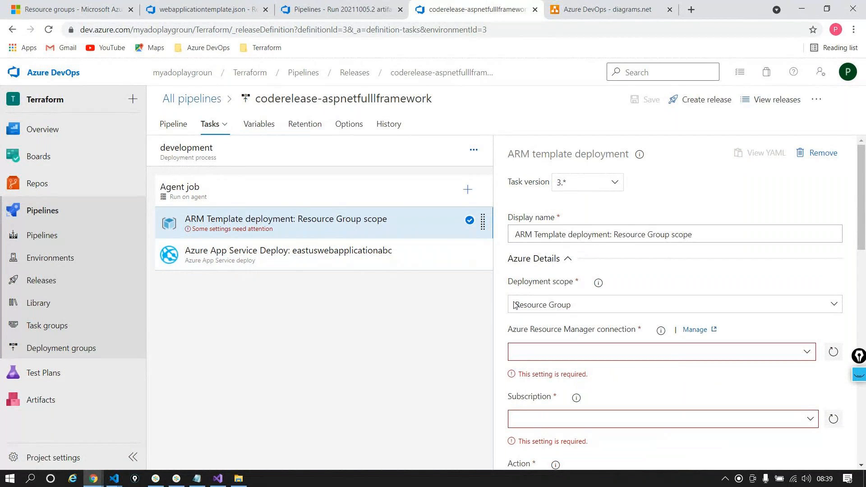
- Set the ARM task's Azure Resource Manager connection to DevOps_Deployment and its subscription to Pay-As-You-Go
scroll(664, 280, "down", 1)
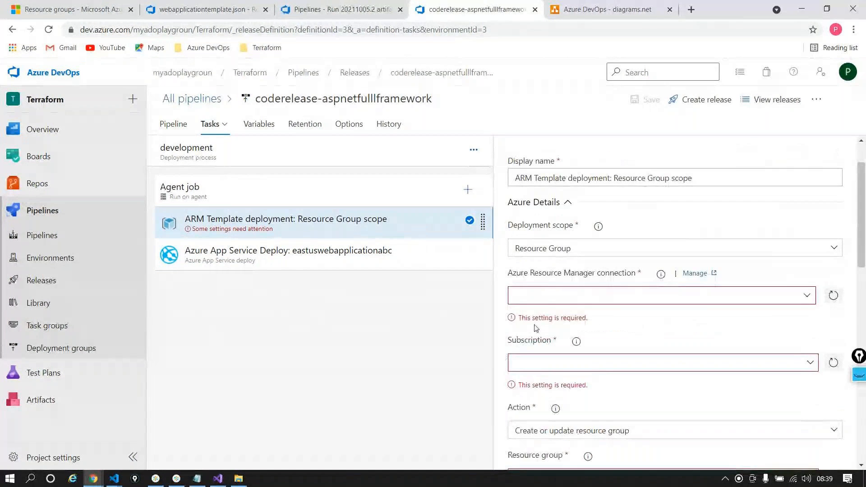
left_click(635, 291)
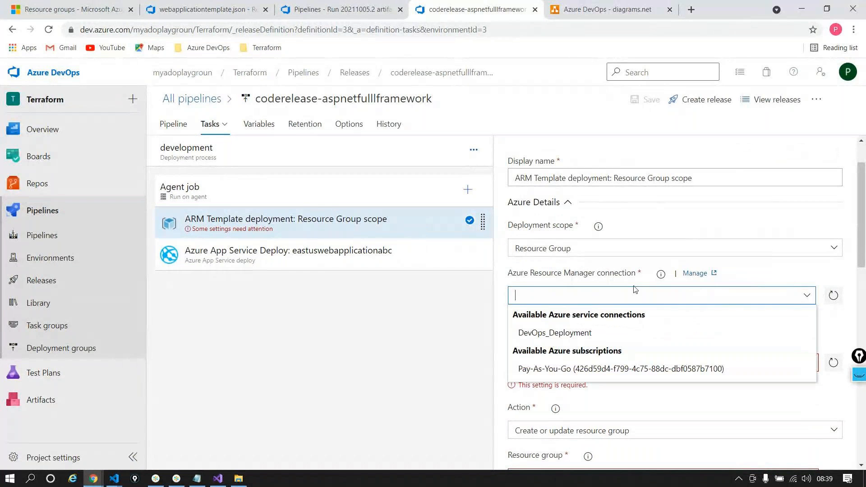
left_click(556, 333)
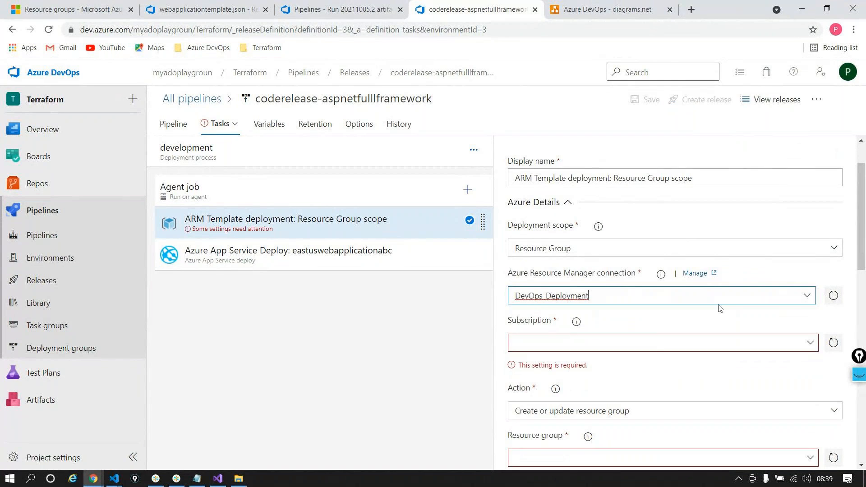
scroll(720, 308, "down", 1)
scroll(810, 291, "down", 1)
left_click(809, 291)
left_click(681, 311)
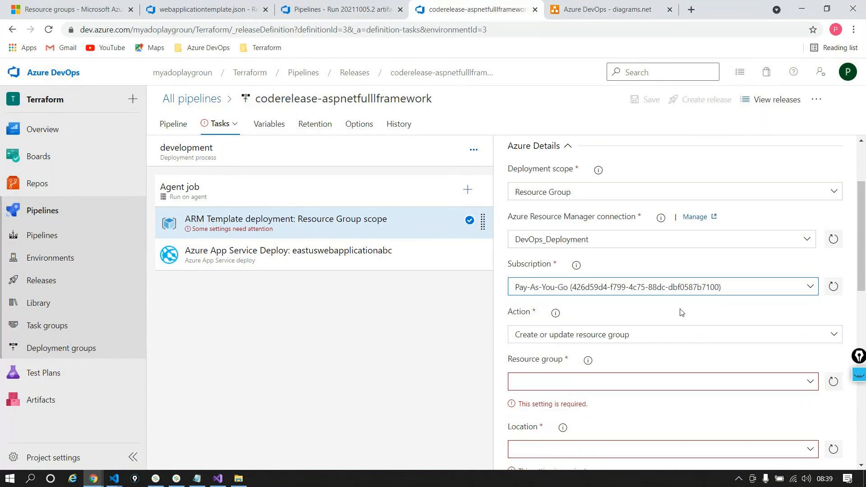
- Check which resource groups exist in the ARM task's selection and in the Azure portal, and return to the release pipeline
scroll(681, 312, "down", 2)
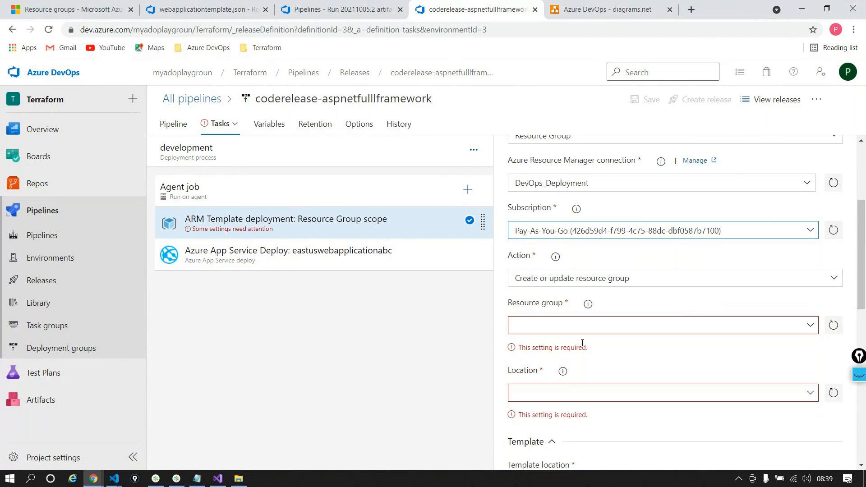
left_click(776, 332)
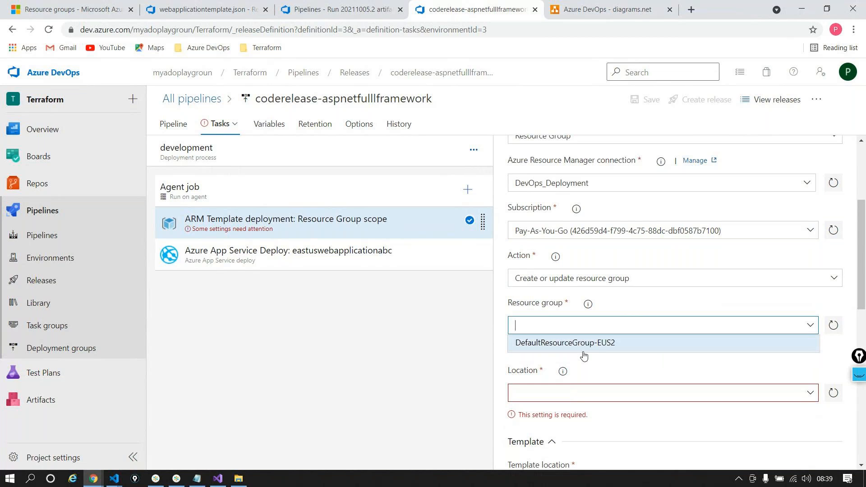
left_click(635, 299)
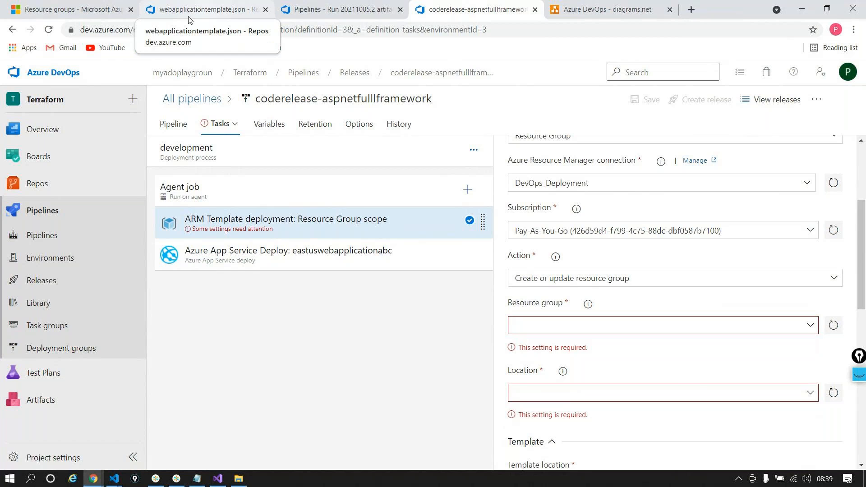
left_click(72, 9)
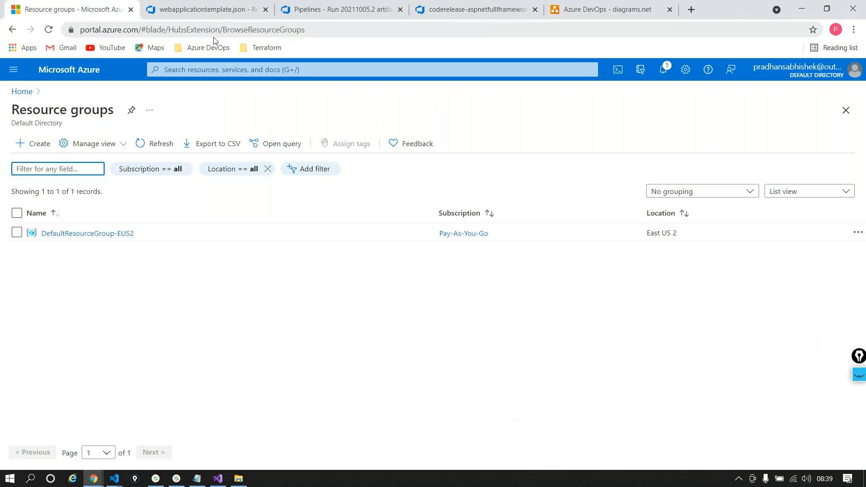
left_click(452, 18)
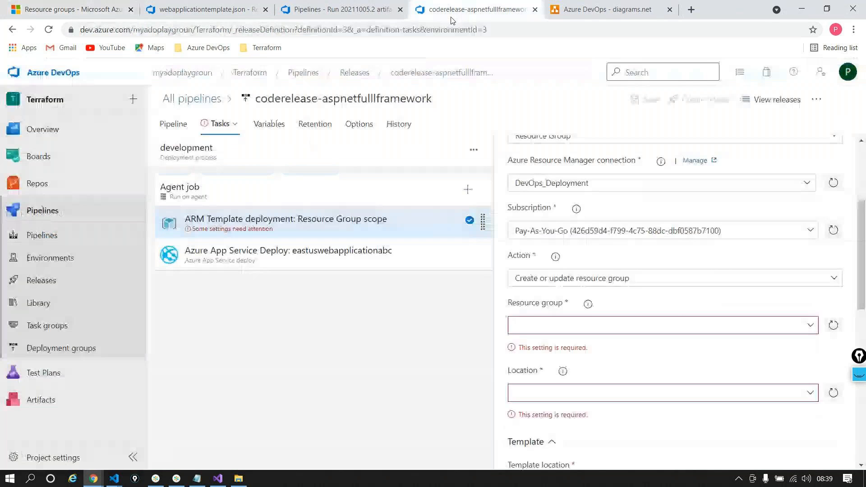
- Set the ARM task's resource group to the variable $(resourceGroup)
left_click(546, 331)
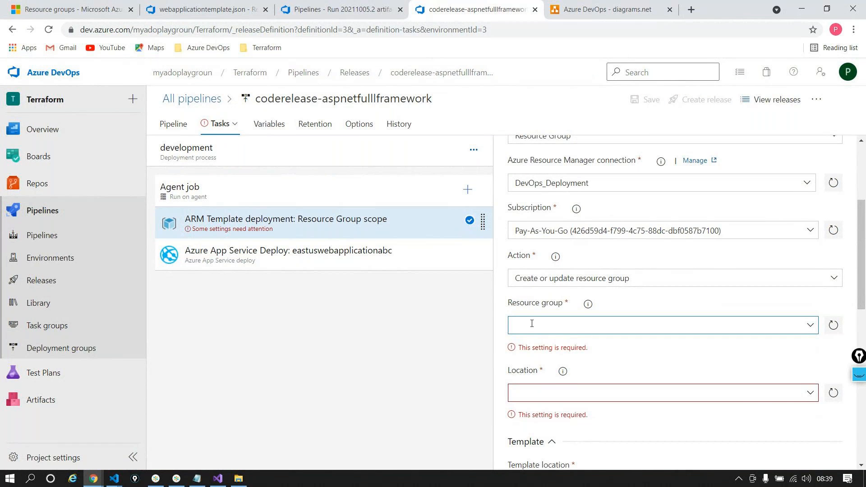
type("$(")
type(")")
type("res")
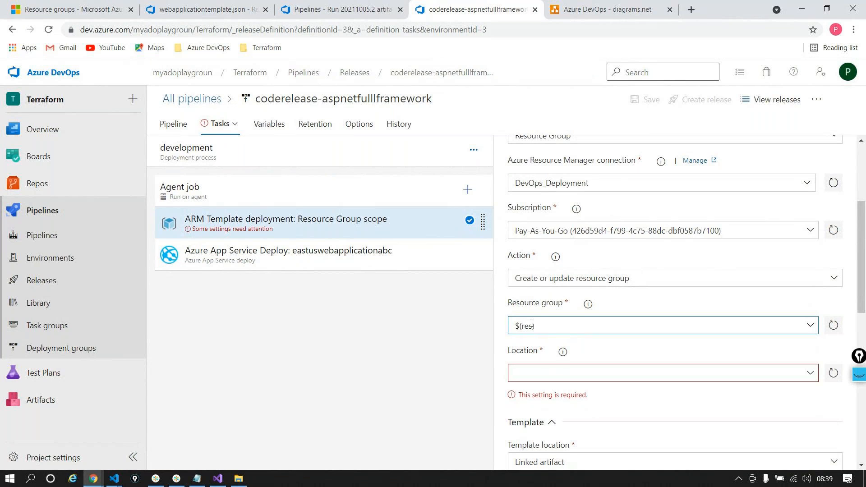
type("ourceGroup")
- Check the location settings in webapplicationtemplate.json in Visual Studio Code and set the ARM task's location to East Us
scroll(640, 318, "down", 1)
left_click(573, 314)
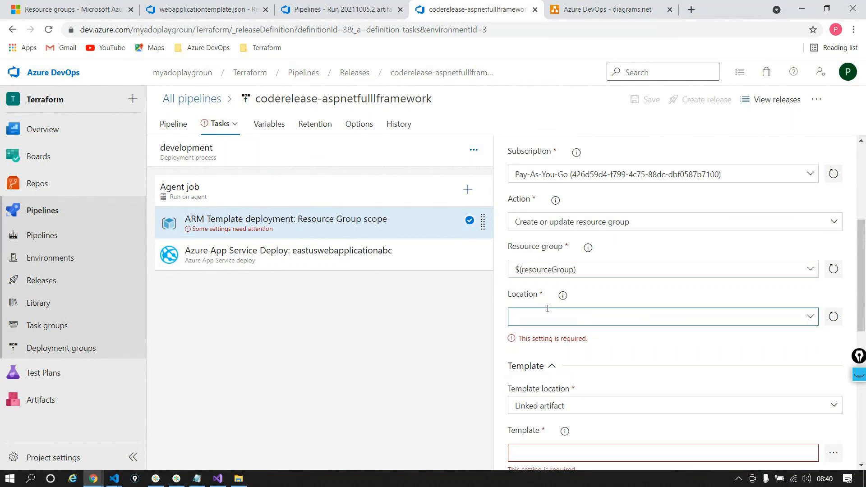
left_click(114, 481)
left_click(91, 442)
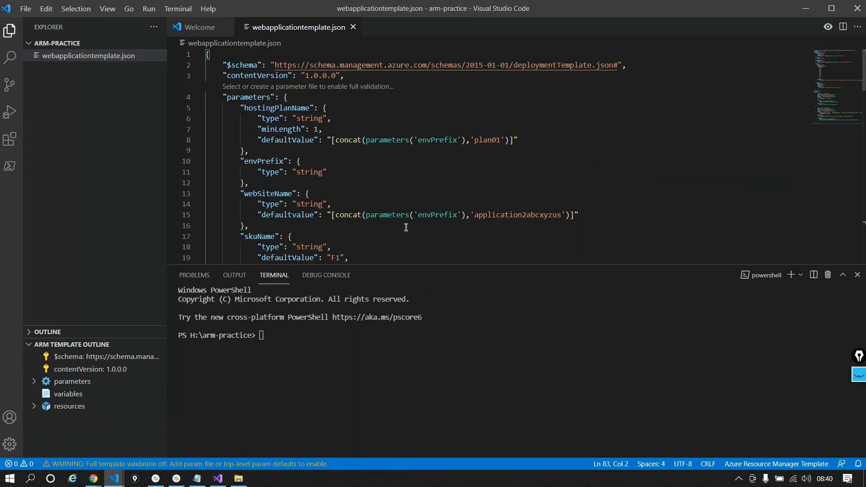
scroll(414, 194, "down", 8)
scroll(415, 194, "down", 7)
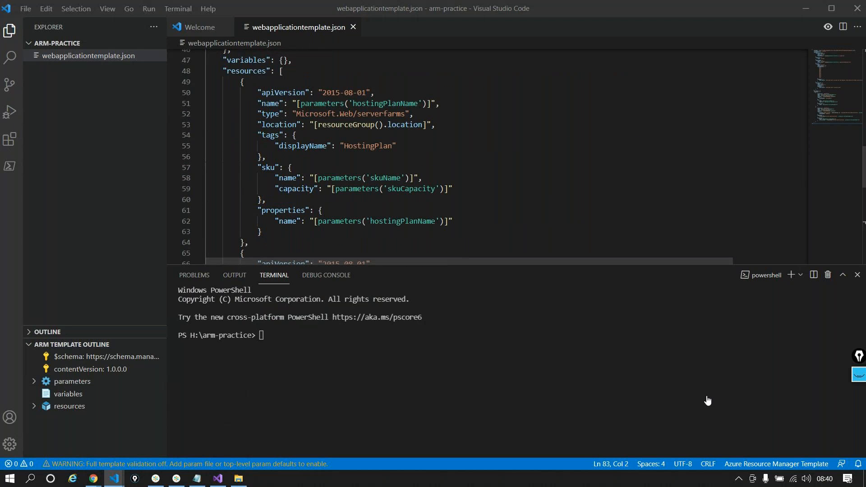
key("alt+Tab")
type("East Us")
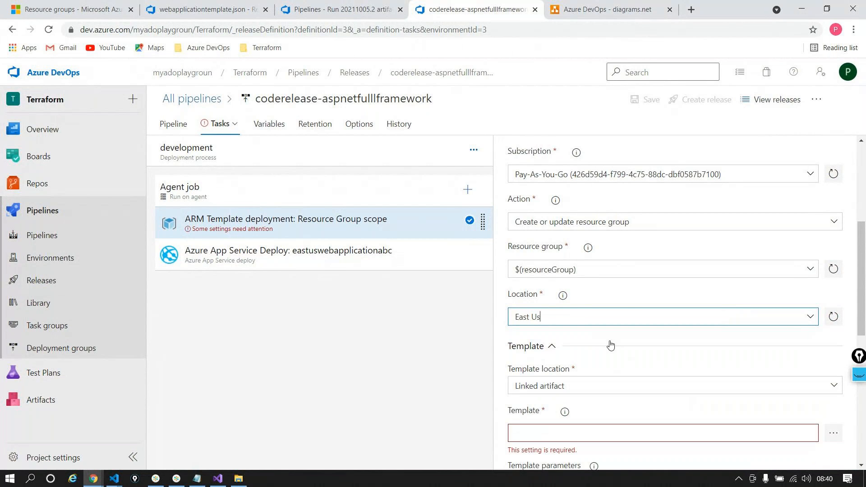
- Set the ARM task's location to East US2 and choose webapplicationtemplate.json from the drop artifact as its template
type("2")
scroll(622, 274, "down", 2)
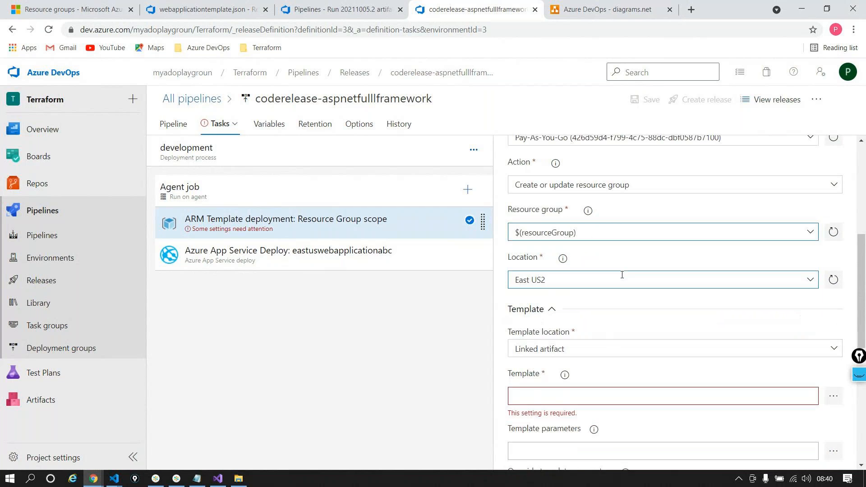
scroll(622, 277, "down", 2)
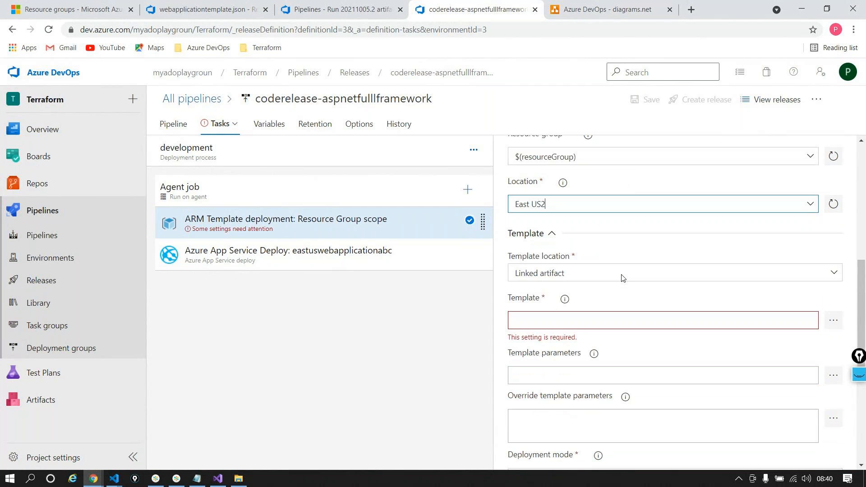
scroll(566, 326, "down", 2)
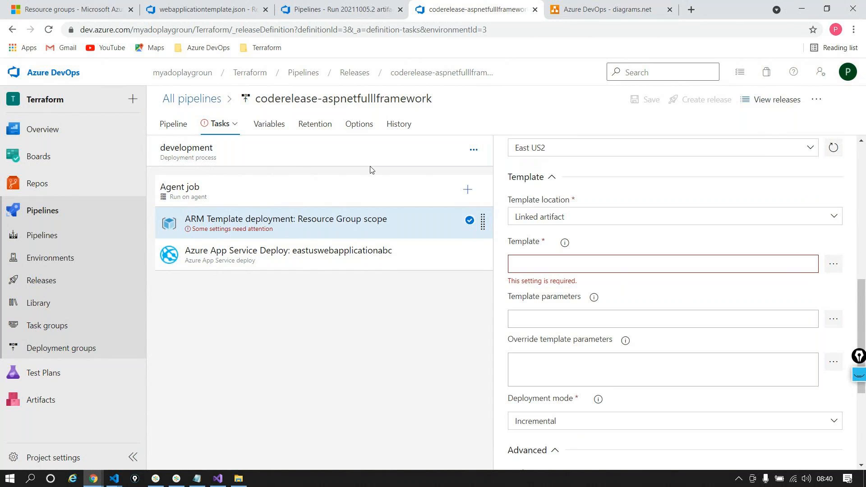
left_click(832, 267)
left_click(310, 190)
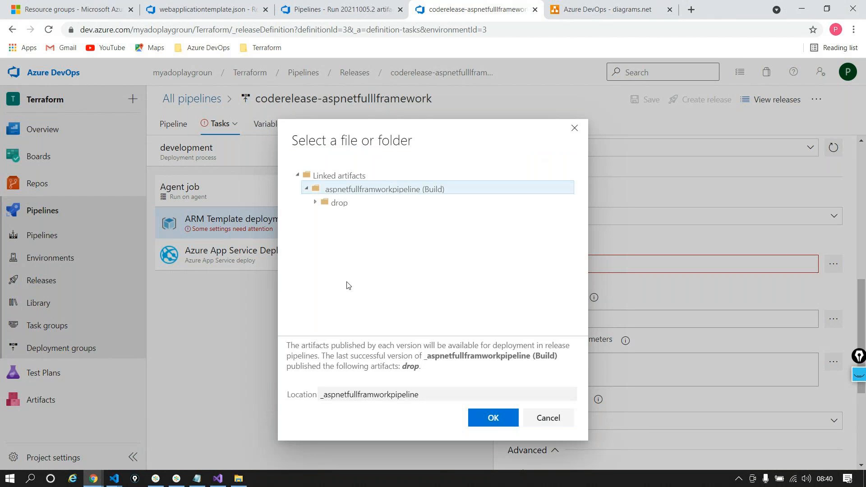
left_click(316, 203)
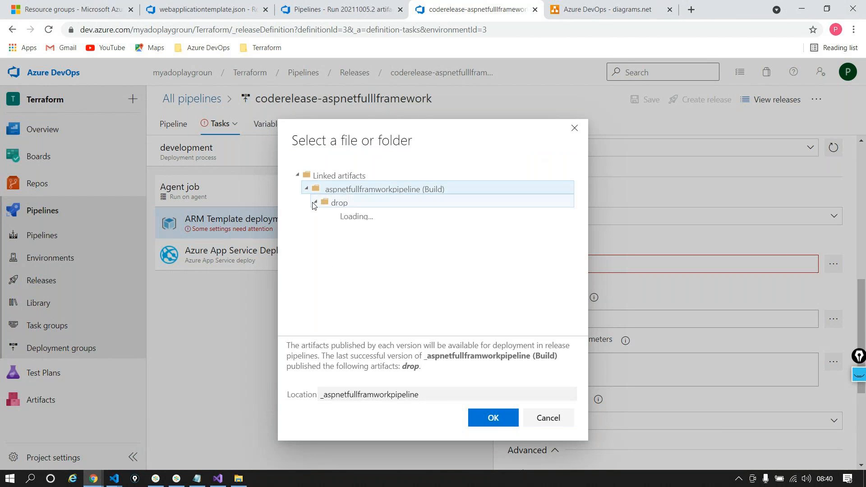
left_click(389, 284)
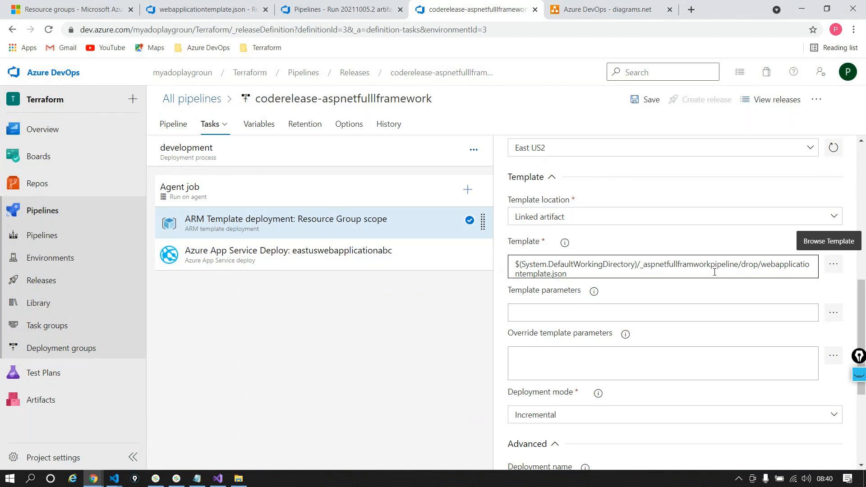
- Open the ARM task's override template parameters and inspect the hostingPlanName, envPrefix and webSiteName values
scroll(715, 272, "down", 1)
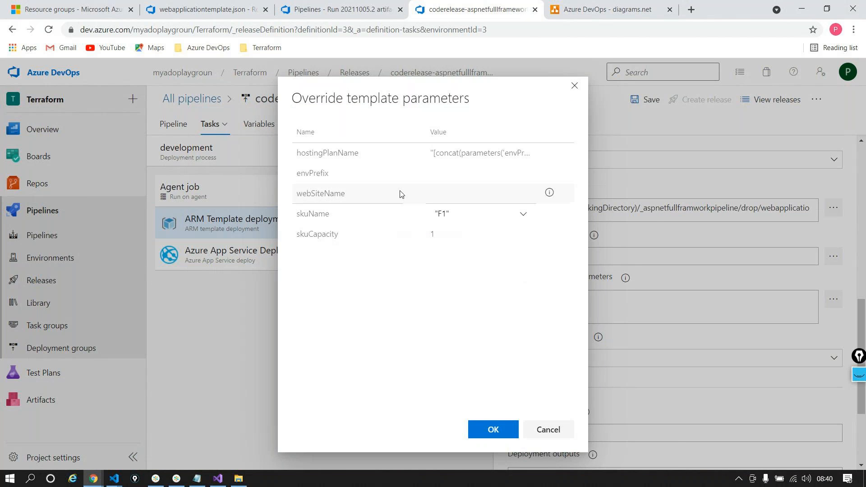
triple_click(443, 153)
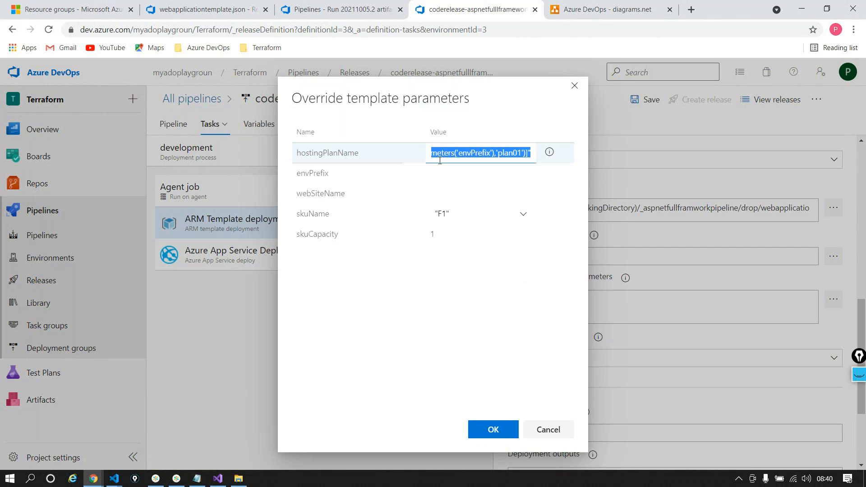
left_click(446, 197)
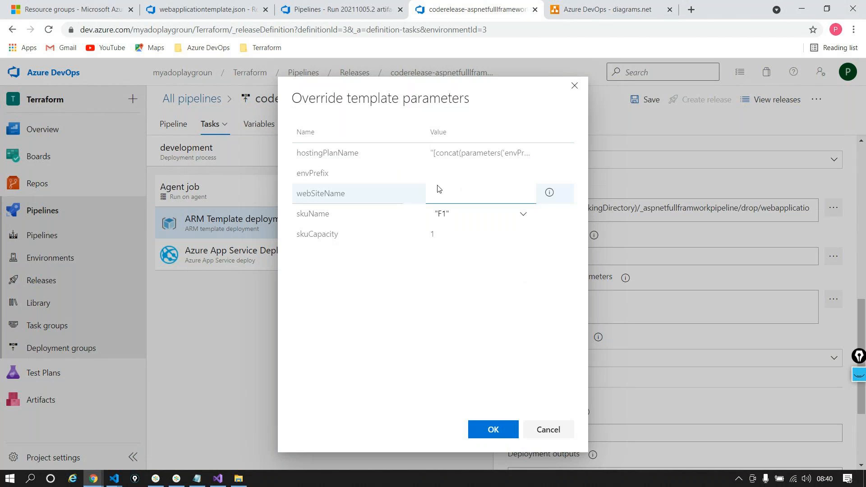
left_click(447, 157)
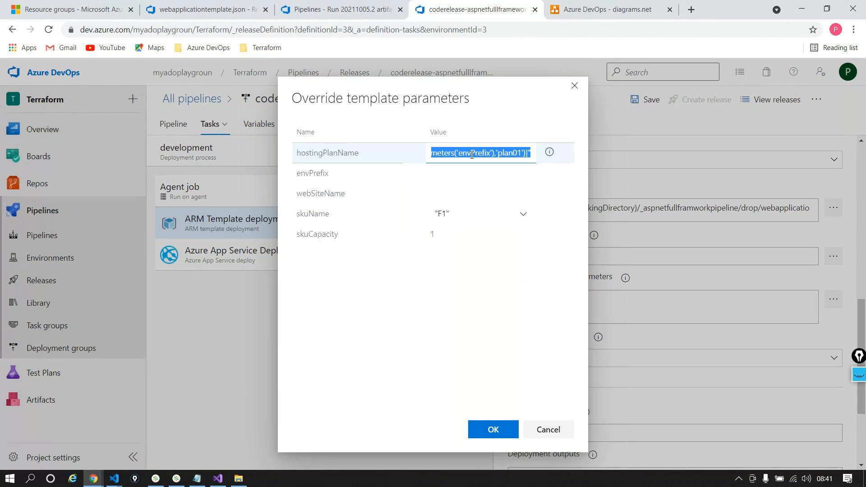
double_click(504, 153)
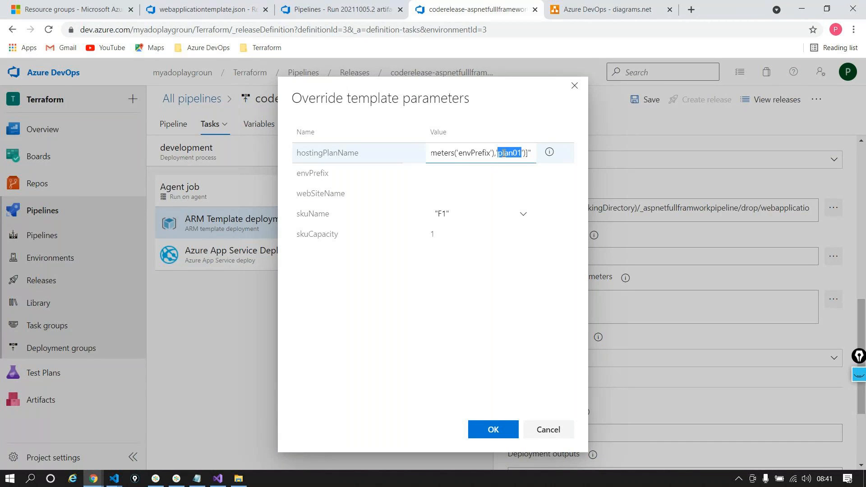
left_click(472, 183)
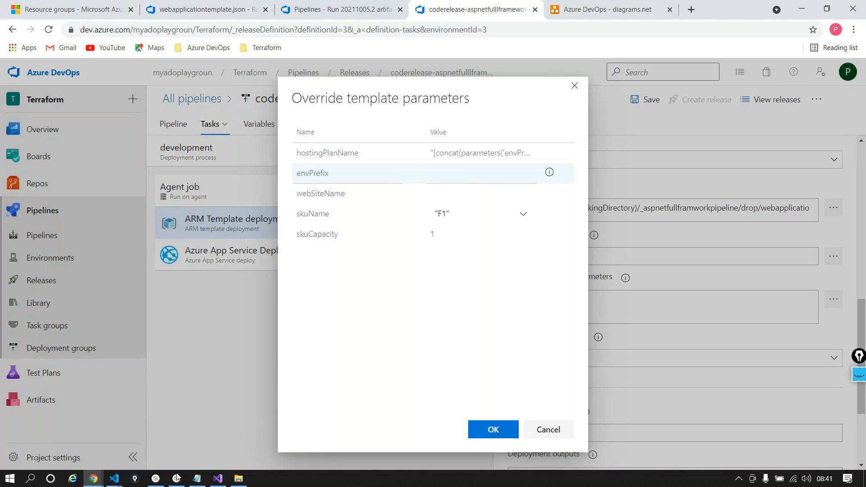
- Check the webSiteName parameter's default value in webapplicationtemplate.json in Visual Studio Code, and return to the override parameters in Azure DevOps
mouse_move(114, 478)
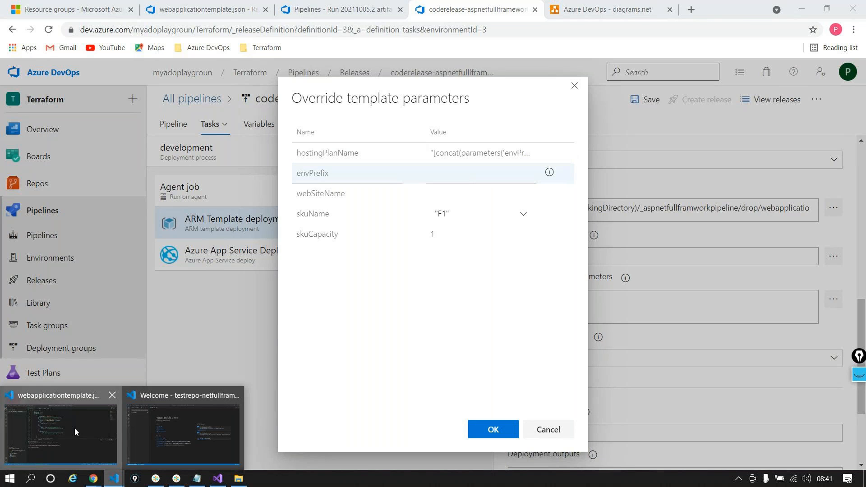
left_click(75, 429)
scroll(379, 156, "down", 2)
scroll(379, 156, "up", 13)
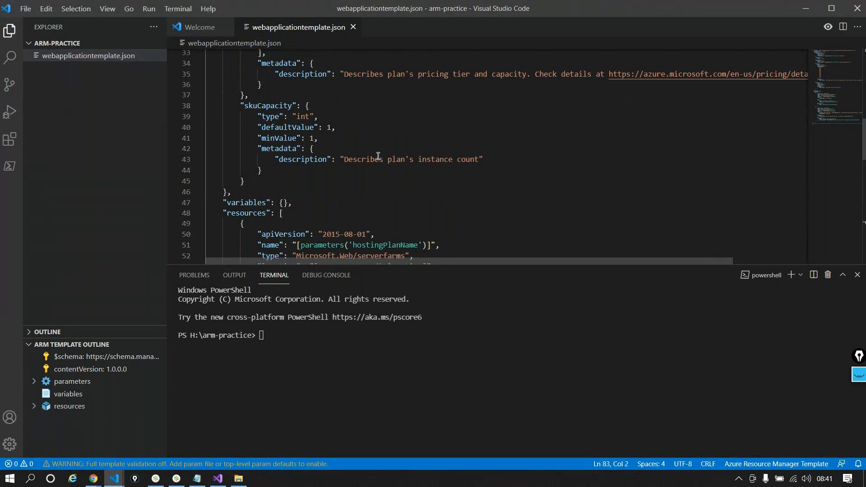
scroll(378, 156, "up", 4)
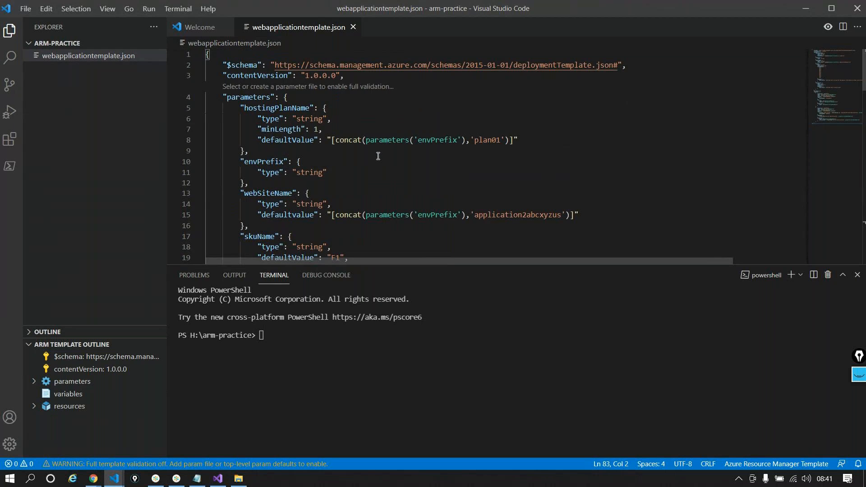
scroll(378, 157, "down", 2)
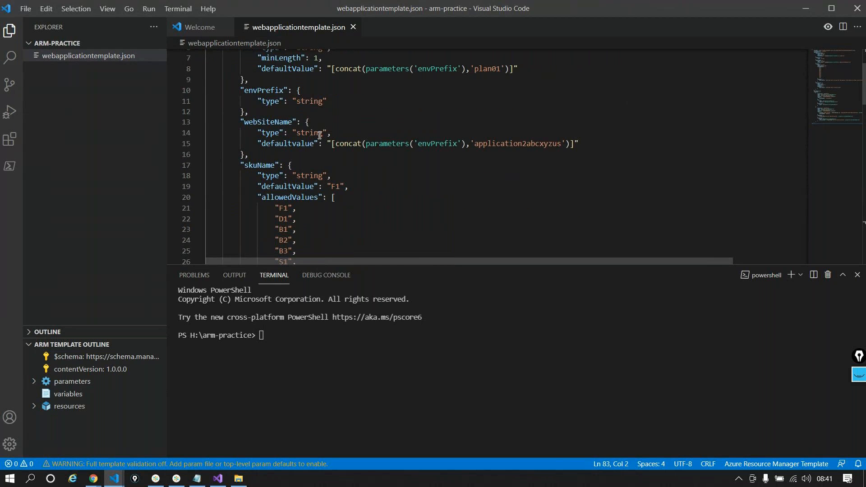
triple_click(348, 144)
left_click(291, 125)
left_click_drag(565, 137, 353, 152)
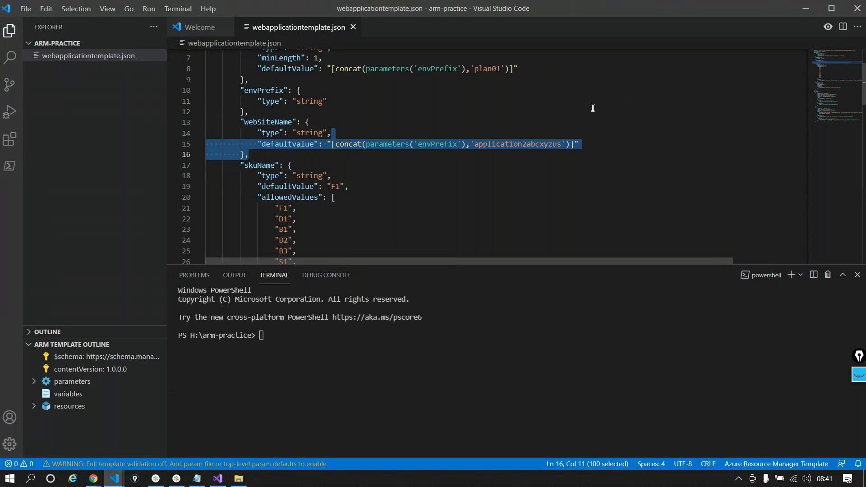
key("alt+Tab")
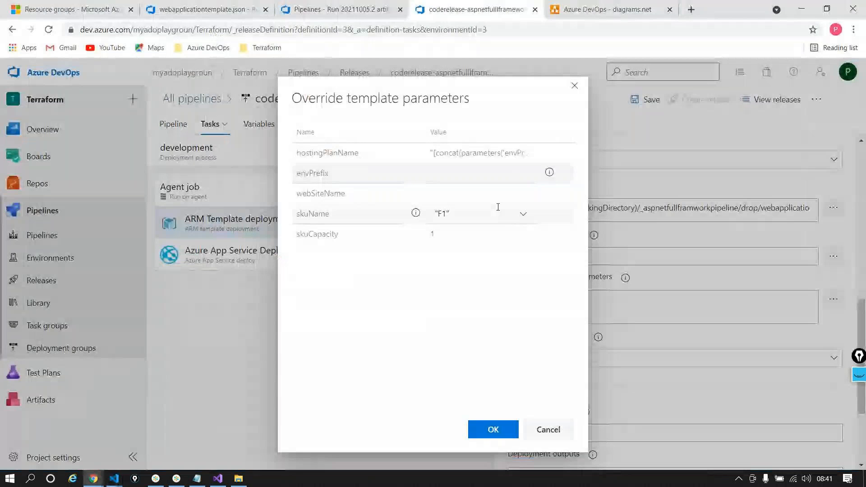
- Override the template parameters envPrefix with $(envPrefix) and webSiteName with $(webSiteName), and apply the overrides to the ARM task
left_click(432, 195)
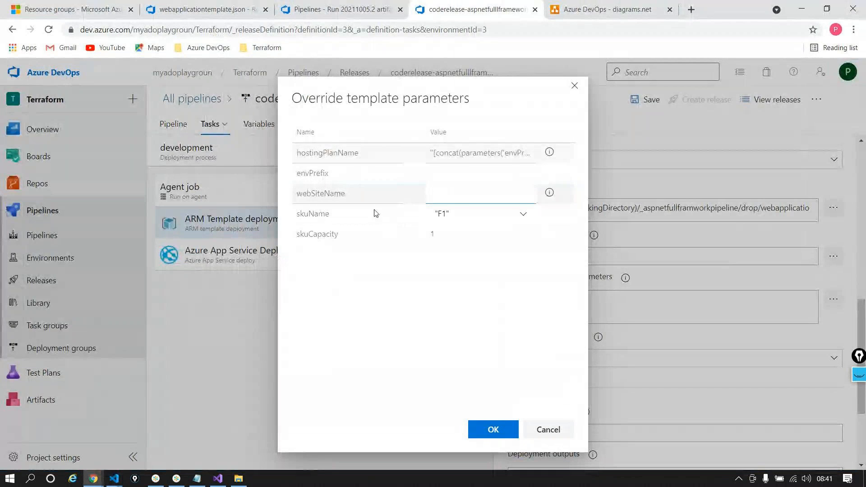
left_click(398, 156)
left_click(470, 155)
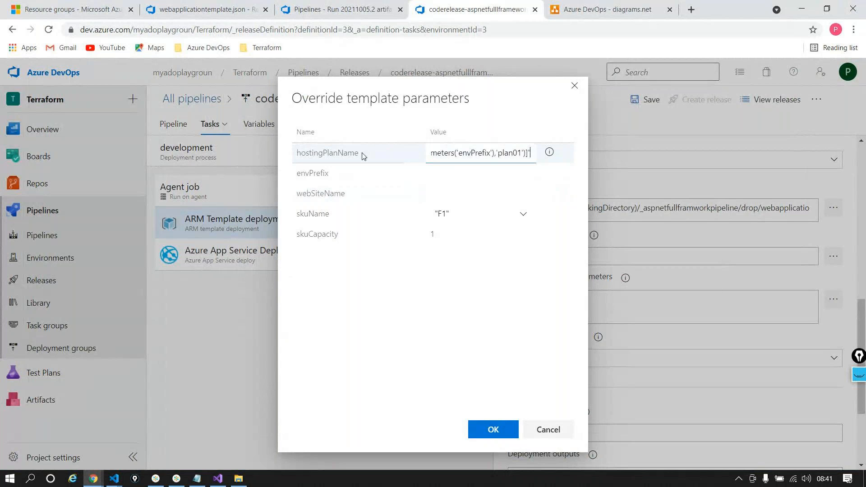
triple_click(487, 154)
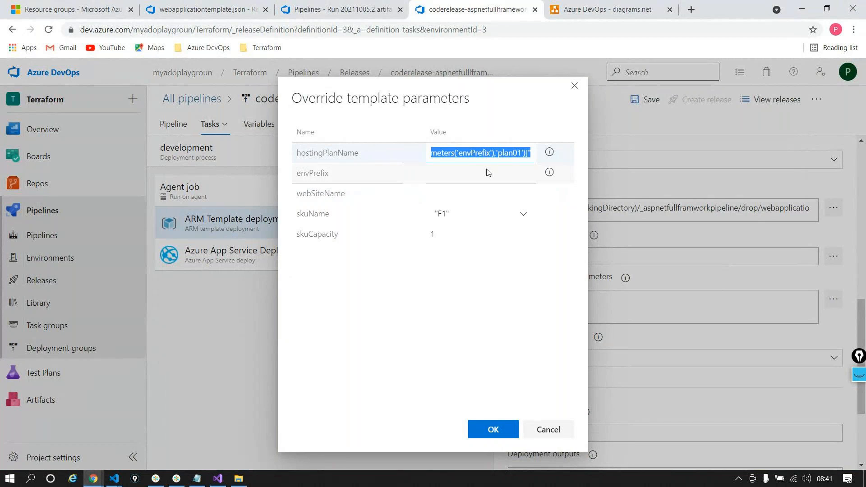
left_click(487, 171)
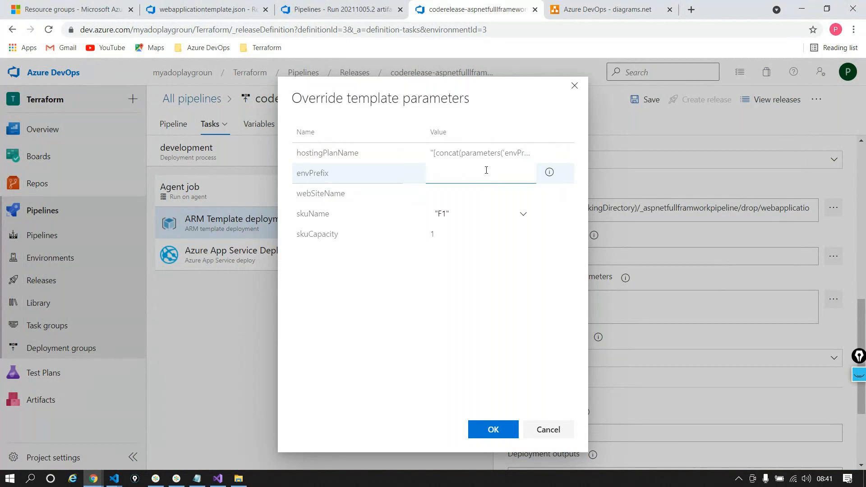
type("$(envPrefix")
left_click(459, 197)
type("$")
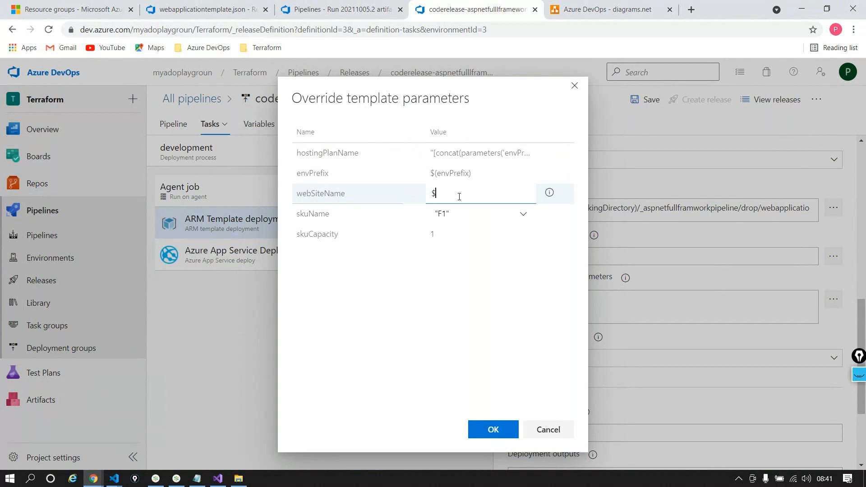
type("()webSiteName")
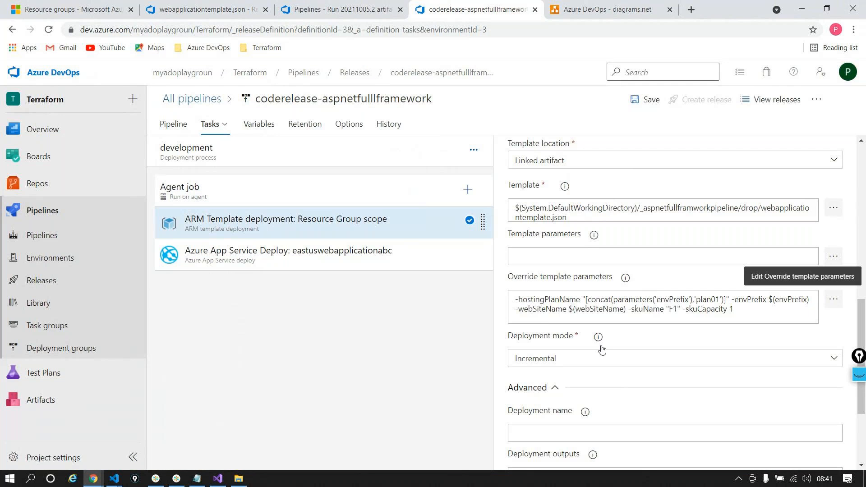
- Remove the hostingPlanName entry and its trailing space from the ARM task's override template parameters
left_click_drag(732, 299, 515, 299)
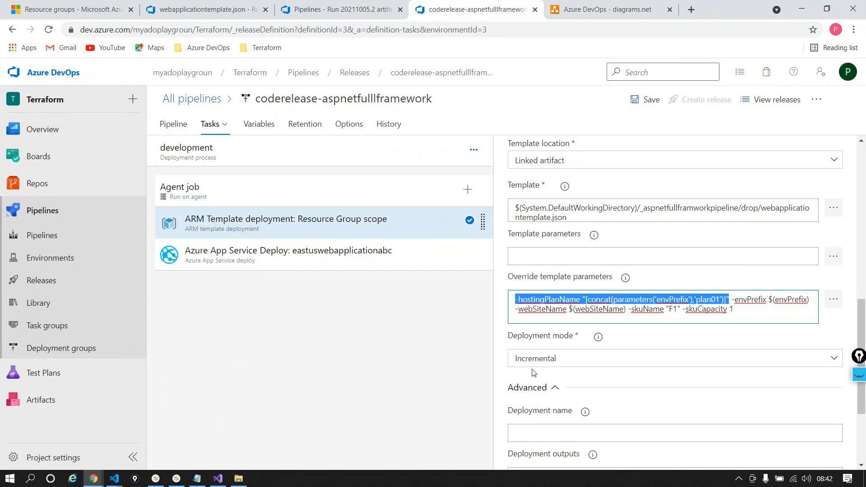
key("BackSpace")
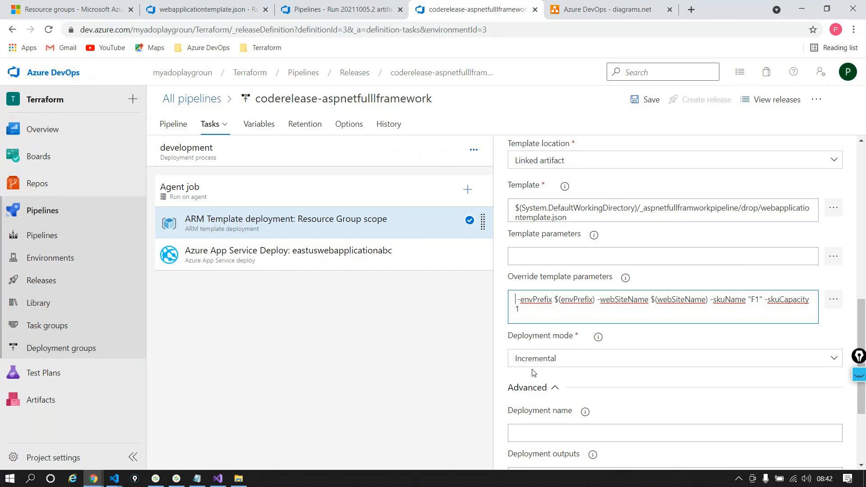
key("BackSpace")
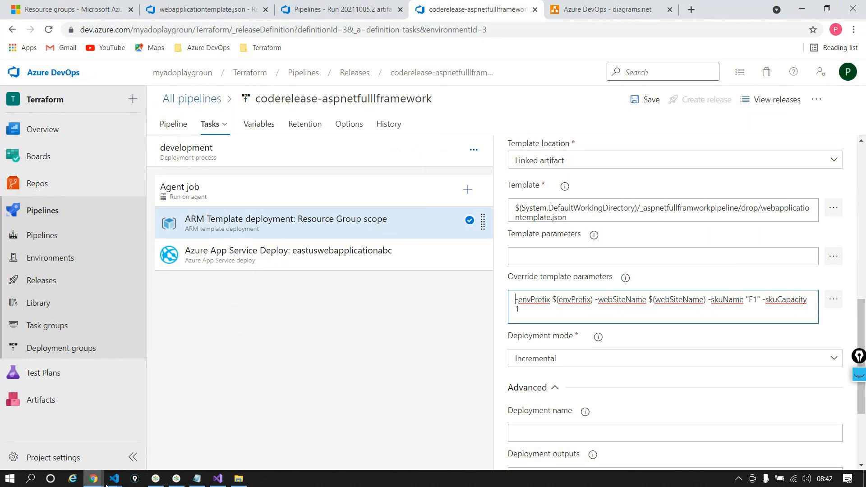
- Examine how the hostingPlanName and webSiteName defaults use envPrefix in webapplicationtemplate.json in Visual Studio Code
mouse_move(114, 480)
left_click(127, 431)
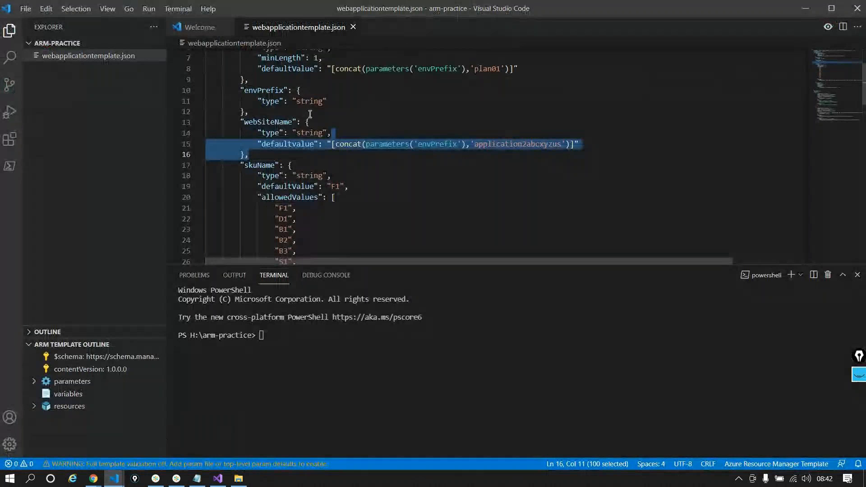
scroll(310, 114, "up", 2)
double_click(387, 140)
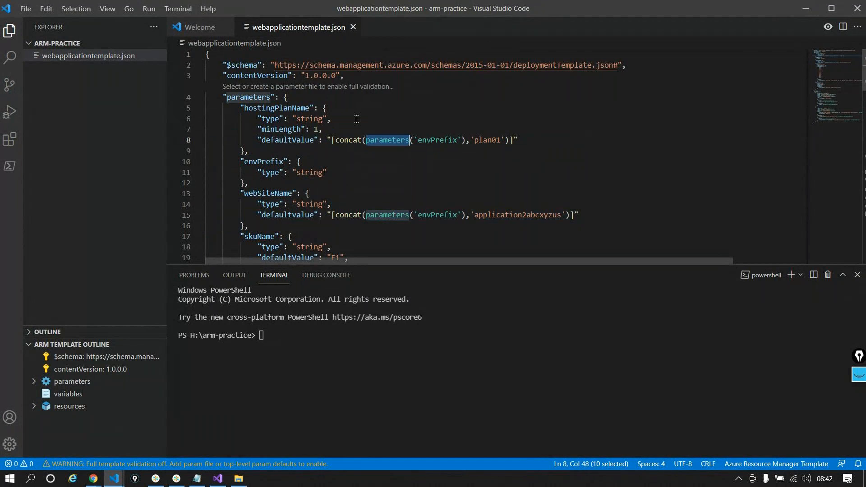
double_click(440, 140)
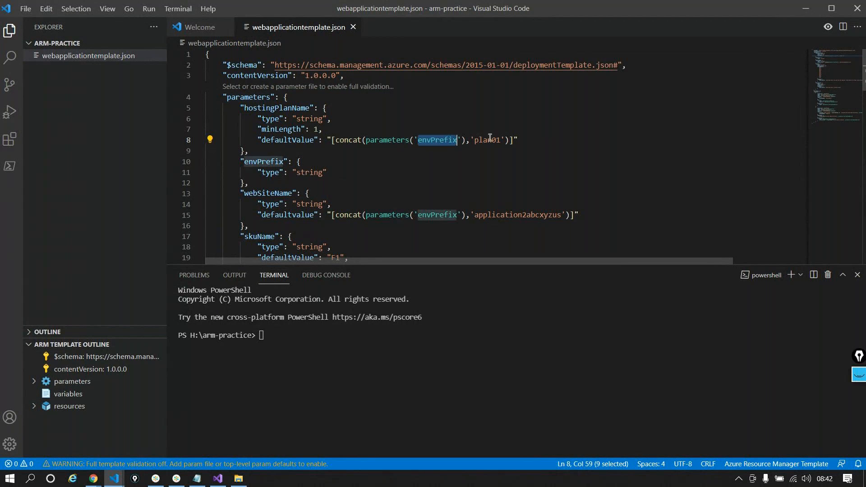
left_click(489, 139)
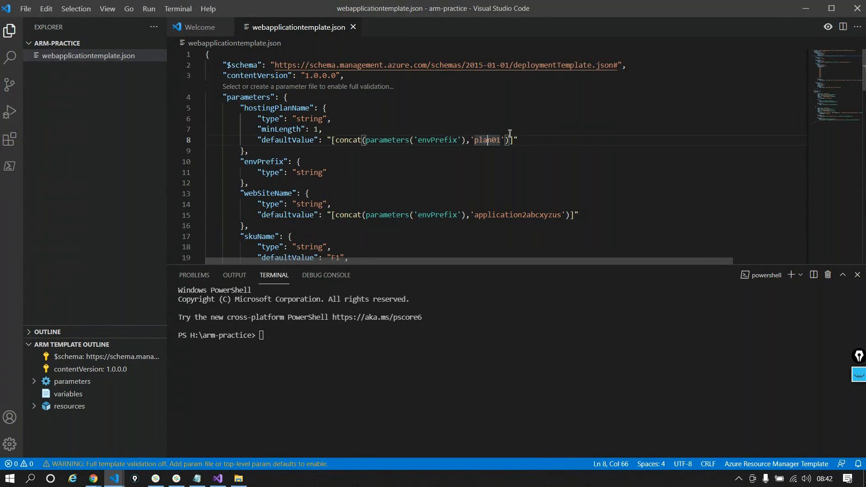
double_click(273, 194)
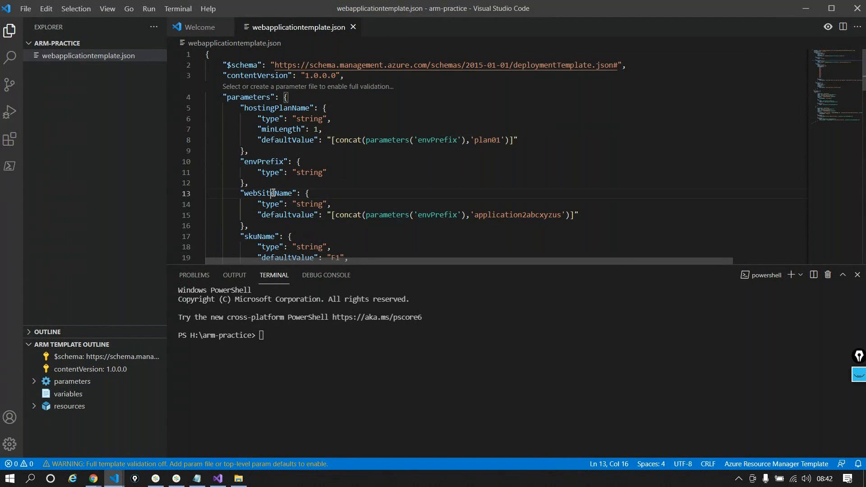
mouse_move(392, 212)
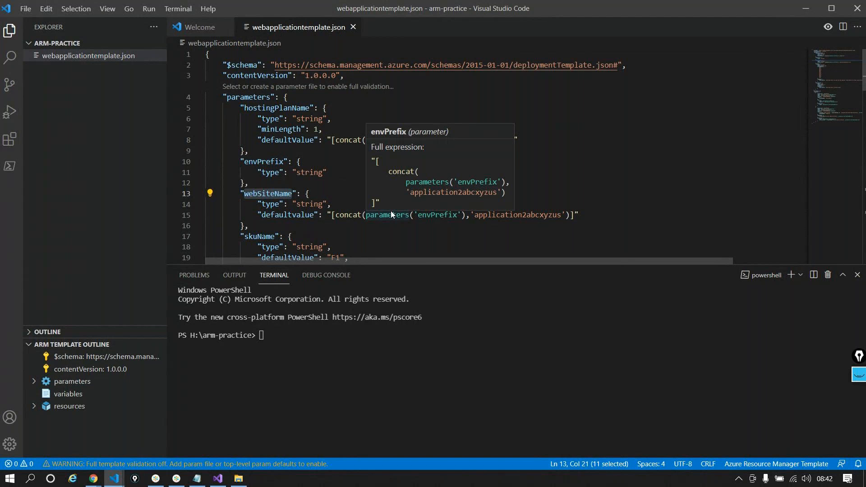
left_click_drag(595, 217, 236, 193)
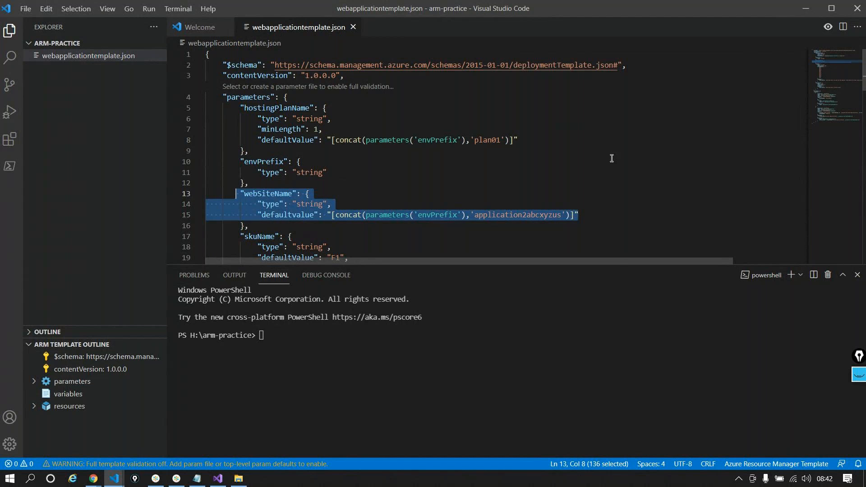
left_click(612, 159)
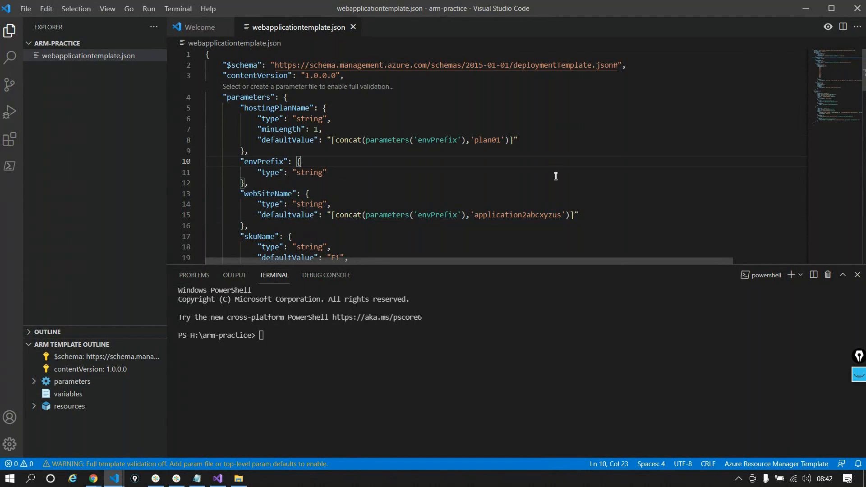
- Return to Azure DevOps and set the ARM template deployment task's resource group to $(resourceGroupName)
scroll(536, 168, "down", 4)
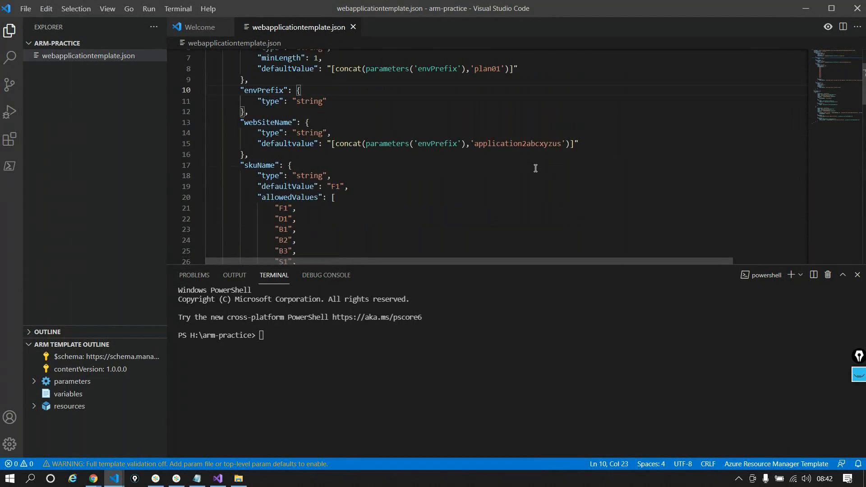
key("alt+Tab")
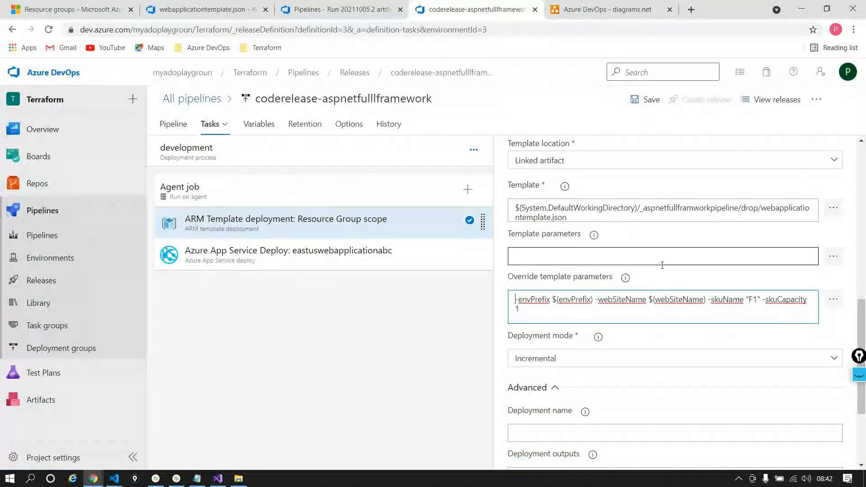
scroll(623, 299, "up", 6)
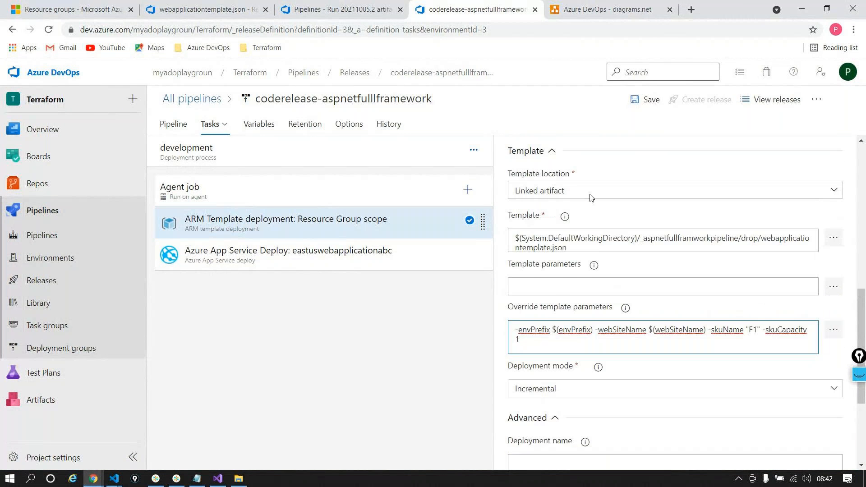
double_click(550, 323)
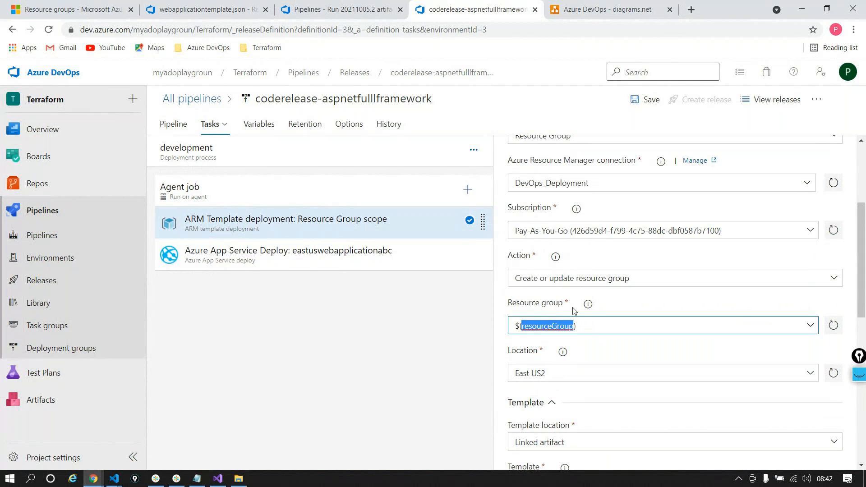
key("Right")
type("Name")
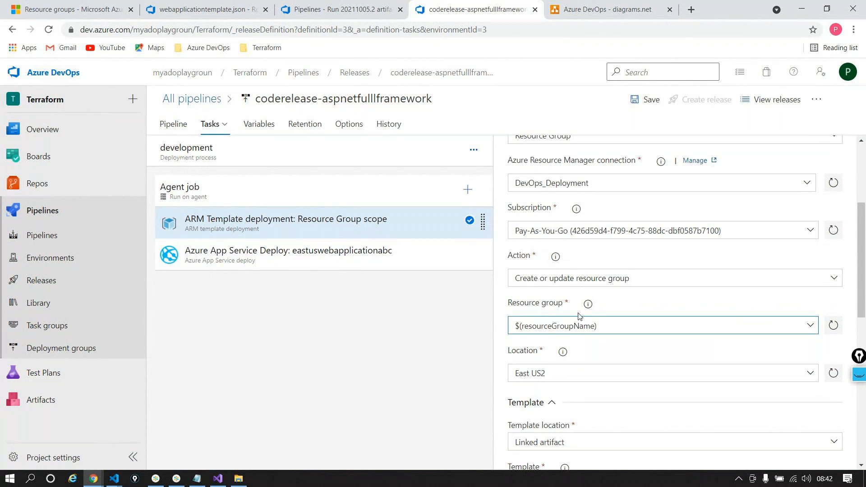
- Review the envPrefix, webSiteName, skuName and skuCapacity entries in the ARM task's override template parameters
scroll(580, 315, "down", 5)
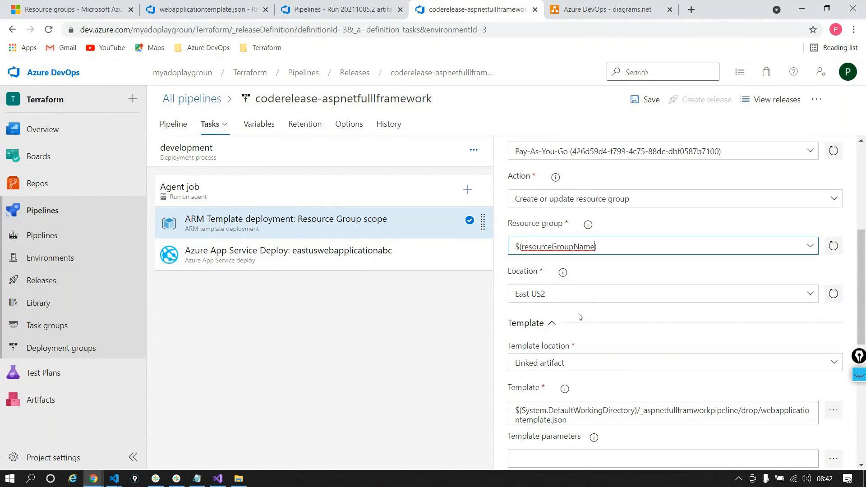
double_click(533, 355)
double_click(574, 357)
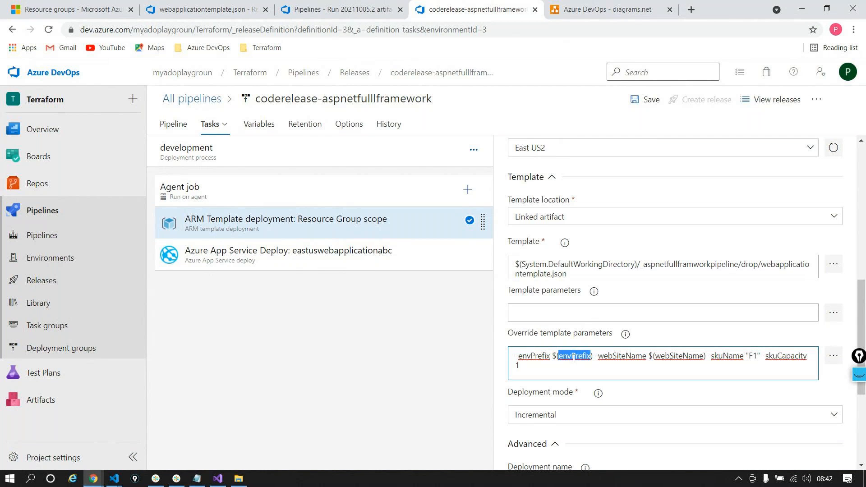
double_click(691, 356)
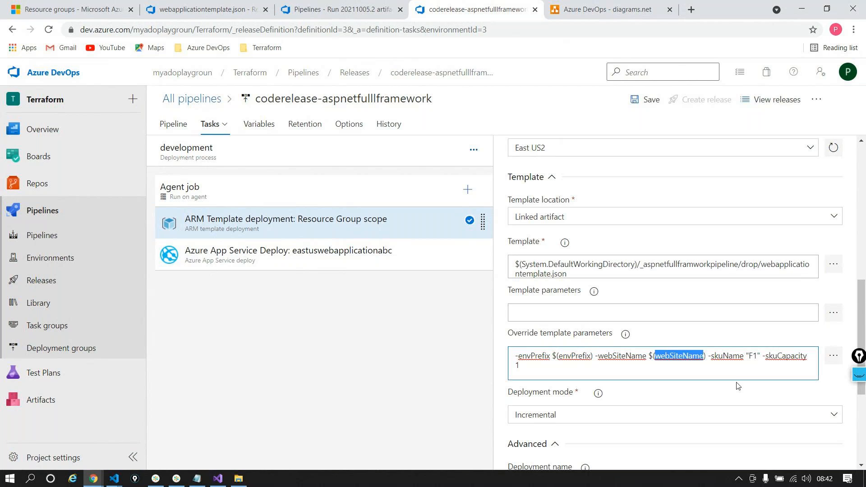
double_click(729, 356)
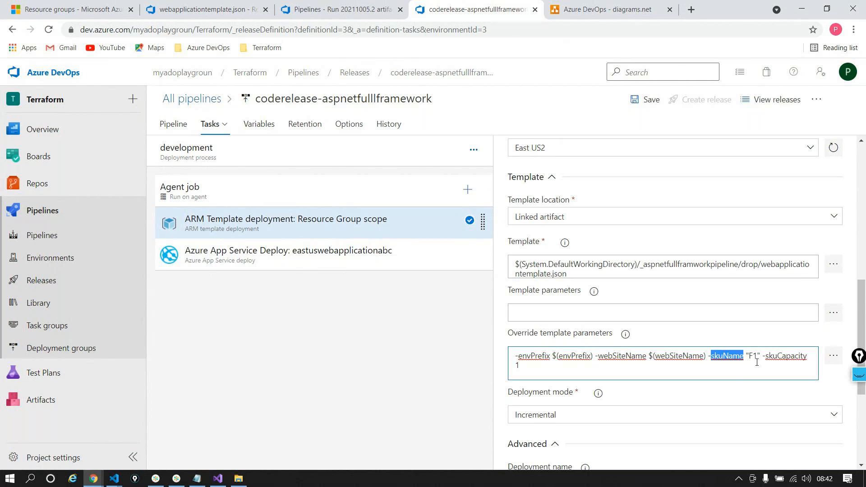
double_click(754, 356)
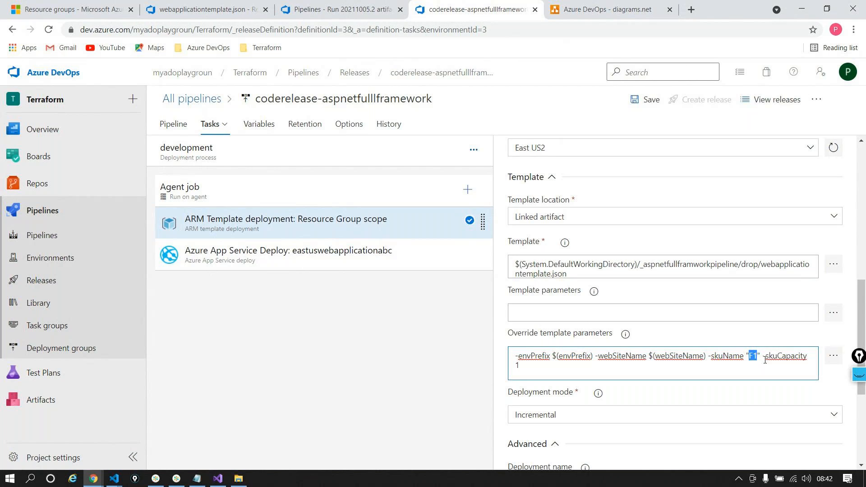
double_click(795, 356)
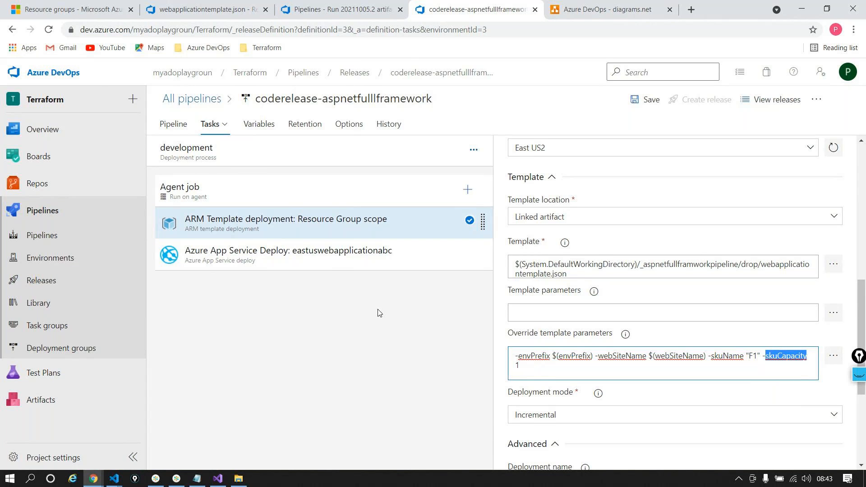
- Compare the Azure App Service Deploy task's name settings with the webSiteName override in the ARM template deployment task
left_click(324, 269)
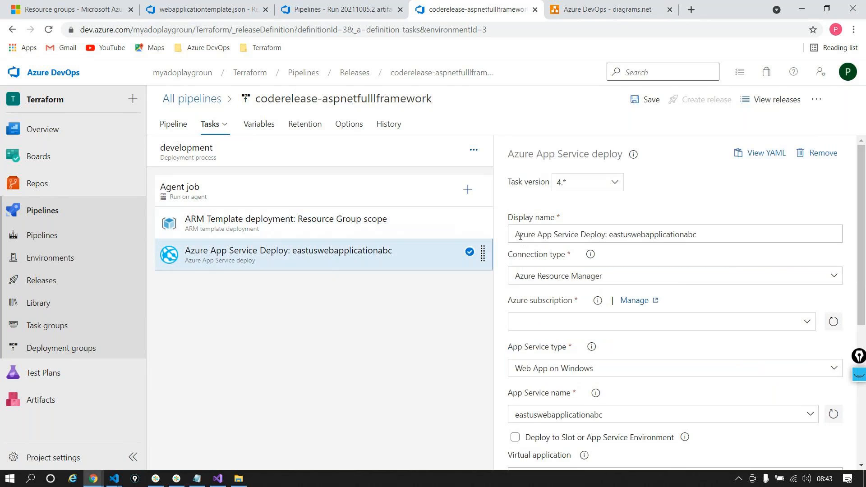
double_click(638, 238)
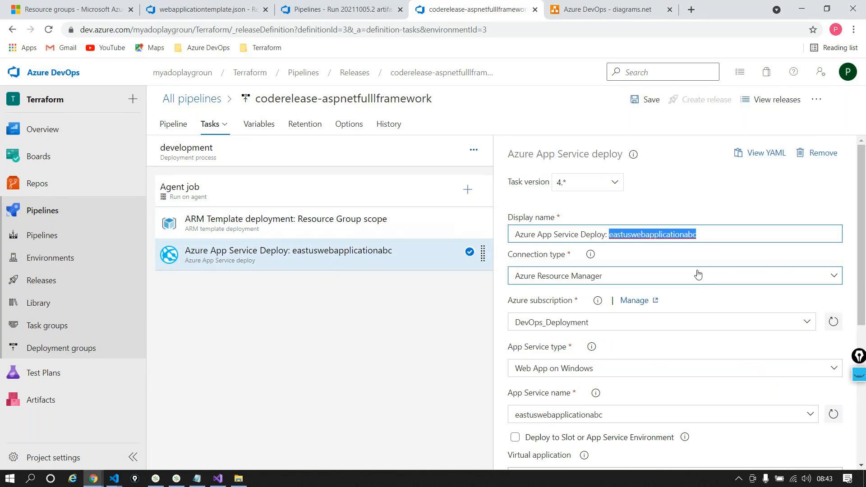
scroll(673, 248, "down", 2)
scroll(674, 248, "down", 1)
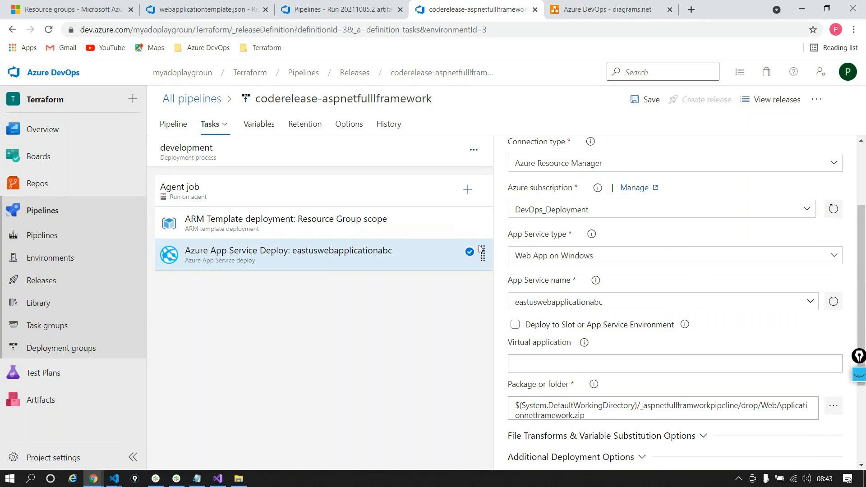
left_click(384, 235)
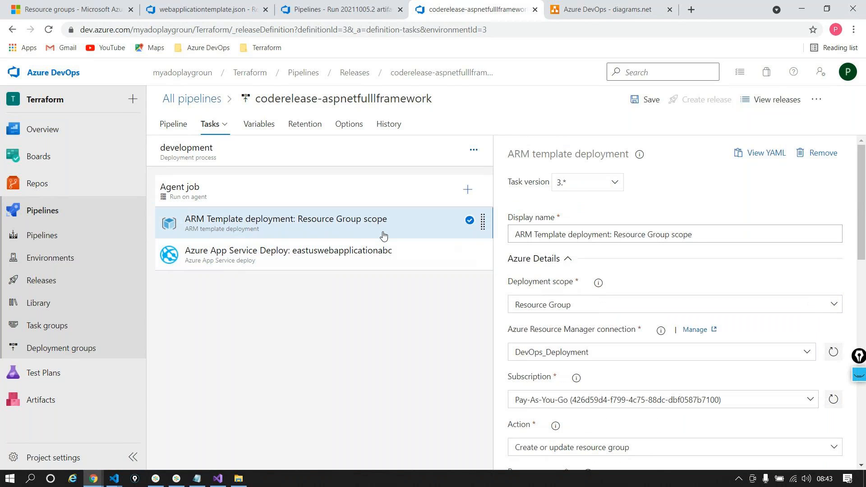
scroll(686, 238, "down", 2)
scroll(686, 238, "down", 4)
scroll(687, 238, "down", 4)
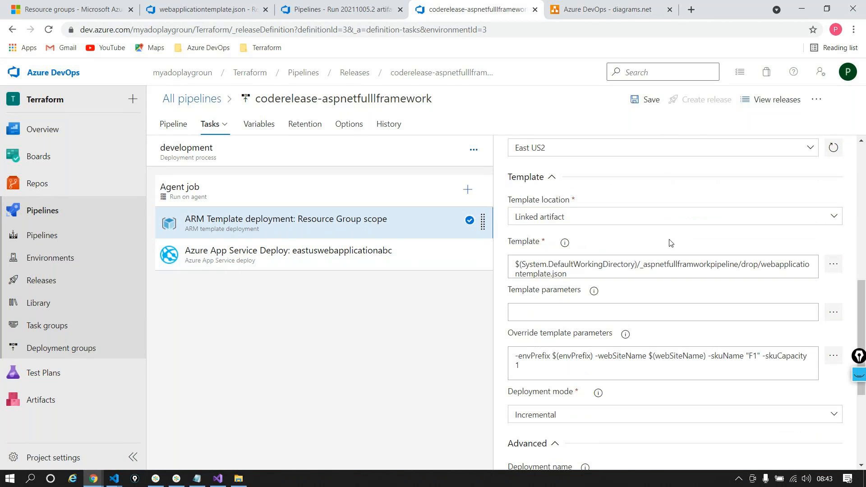
double_click(679, 356)
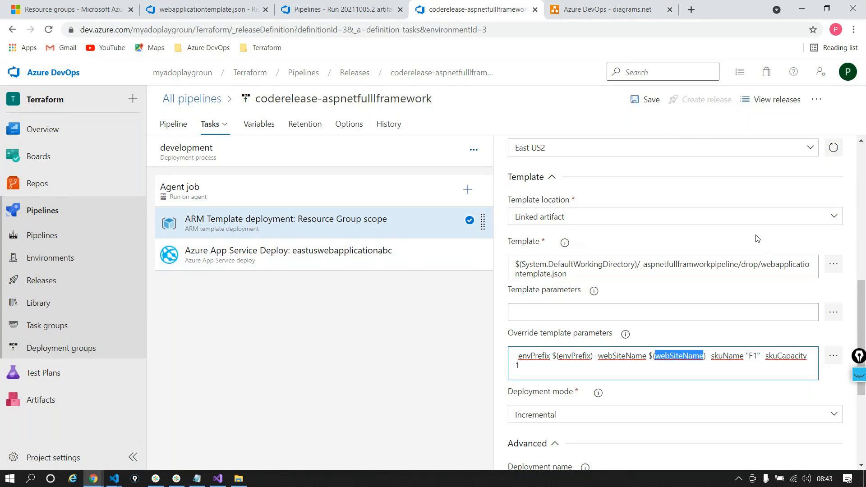
- Set the Azure App Service Deploy task's App Service name to $(webSiteName)
left_click(171, 253)
scroll(590, 339, "down", 1)
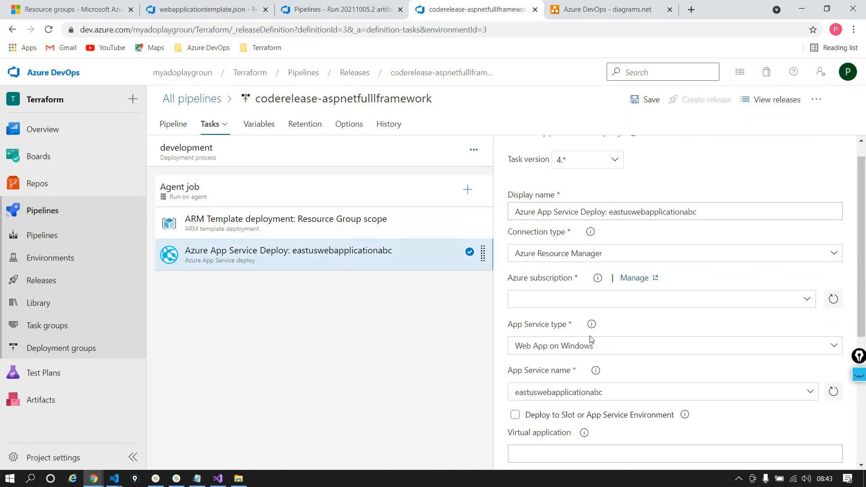
scroll(591, 339, "down", 3)
scroll(591, 340, "up", 1)
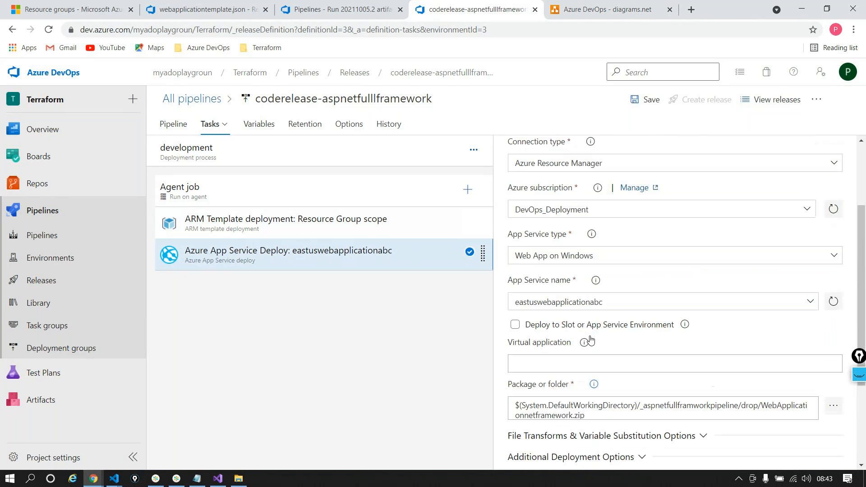
double_click(560, 302)
type("$")
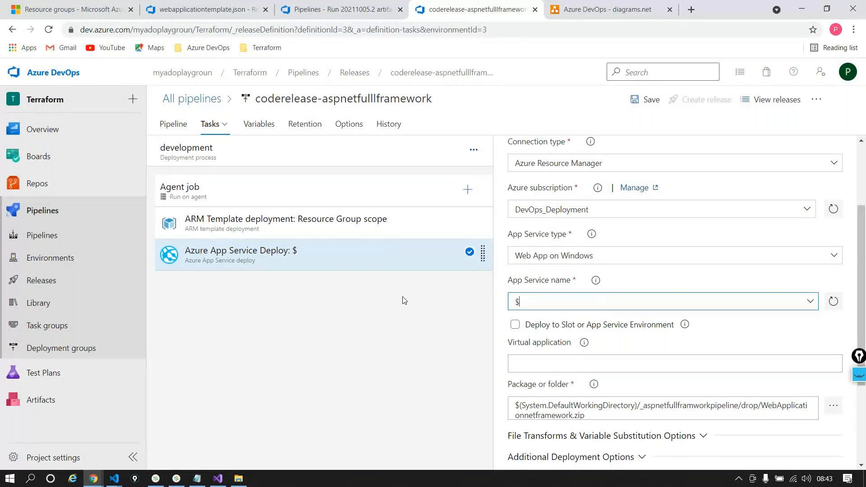
type("()")
key("Left")
type("webSiteName")
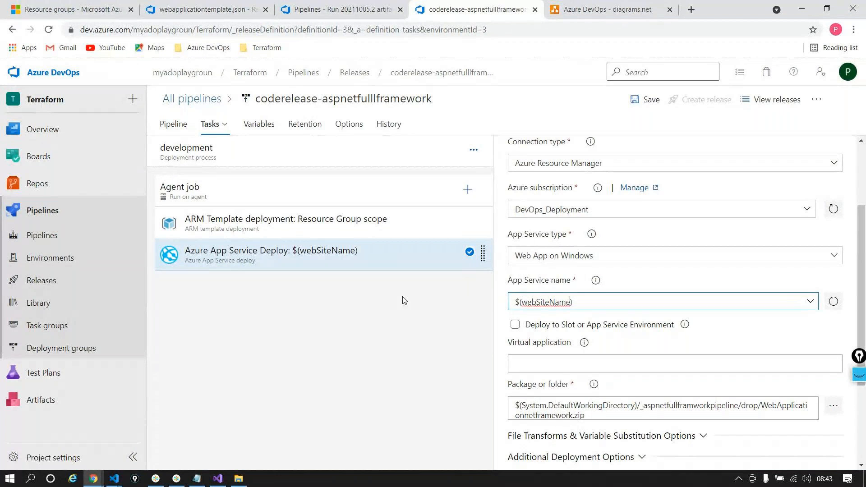
- Copy the variable name webSiteName from the App Service name into the Notepad notes, below the prod line
double_click(530, 301)
key("ctrl+c")
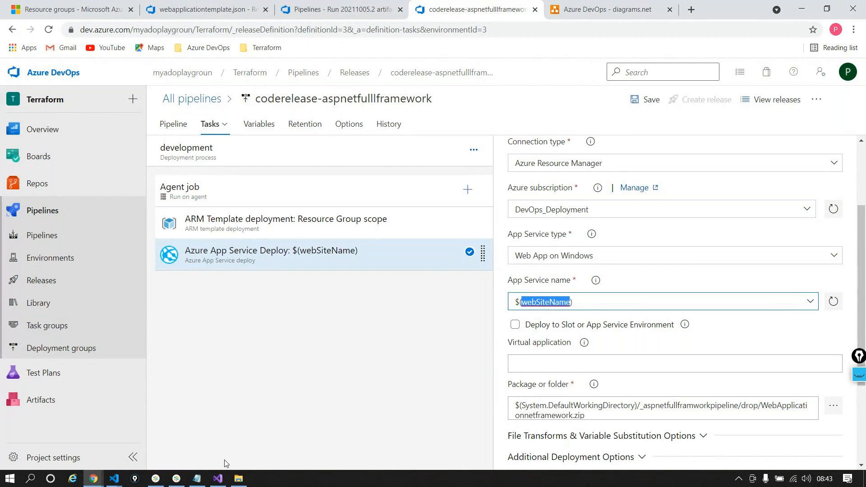
left_click(196, 479)
left_click(397, 193)
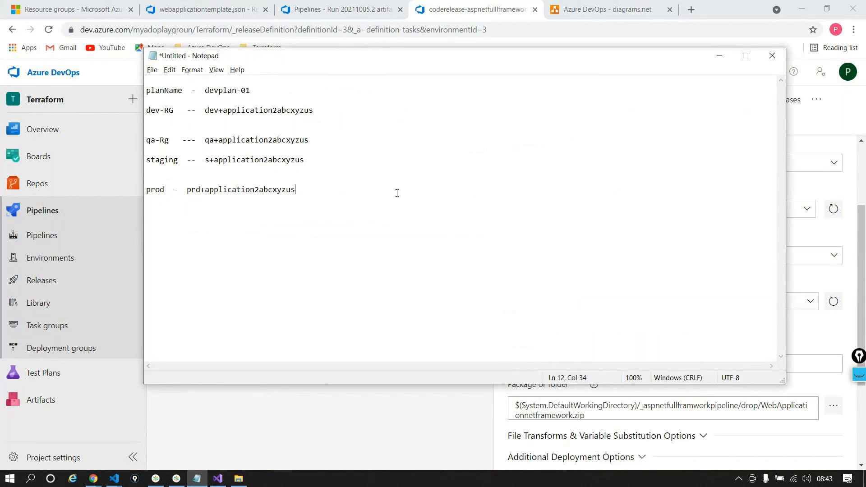
key("Return")
key("Return")
key("ctrl+v")
- Add the variable names envprefix and resourceGroupName on separate lines under webSiteName in the notes
type("en")
key("BackSpace")
type("nvprei")
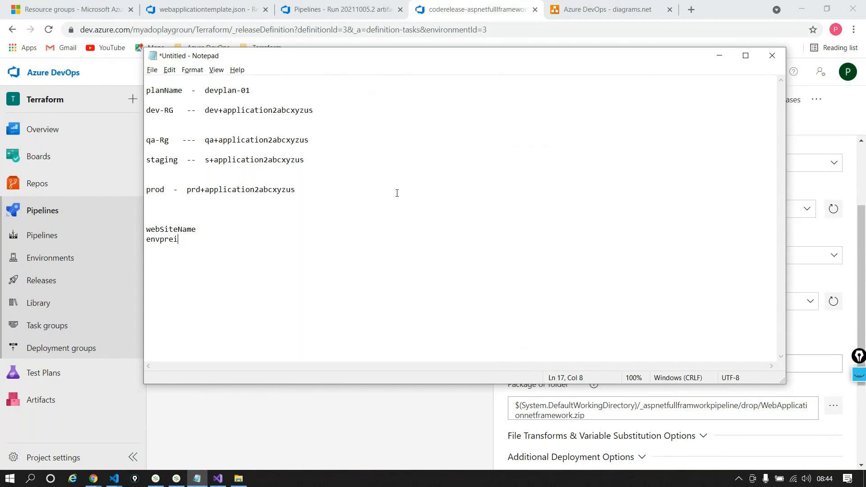
key("BackSpace")
key("BackSpace")
type("fix")
key("Return")
type("resourceGroupName")
- Insert blank lines above the variable list in Notepad and add an indented dev column heading
key("alt+Tab")
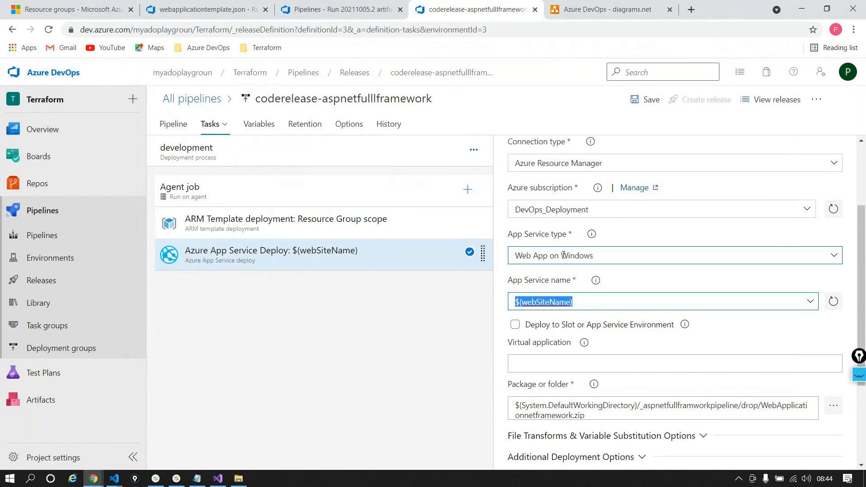
key("alt+Tab")
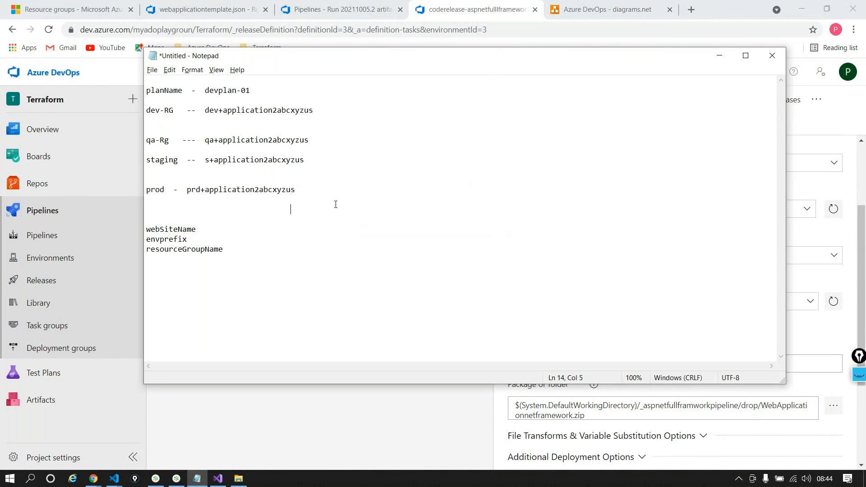
left_click(154, 215)
key("Return")
key("Return")
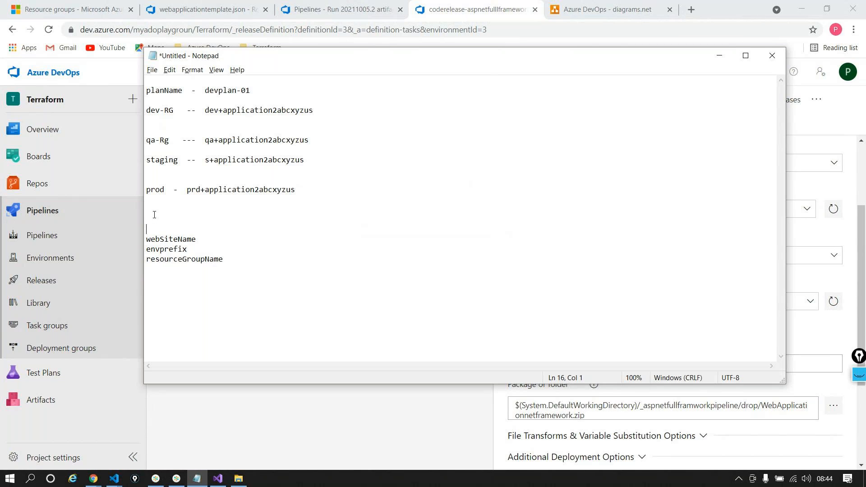
type("d")
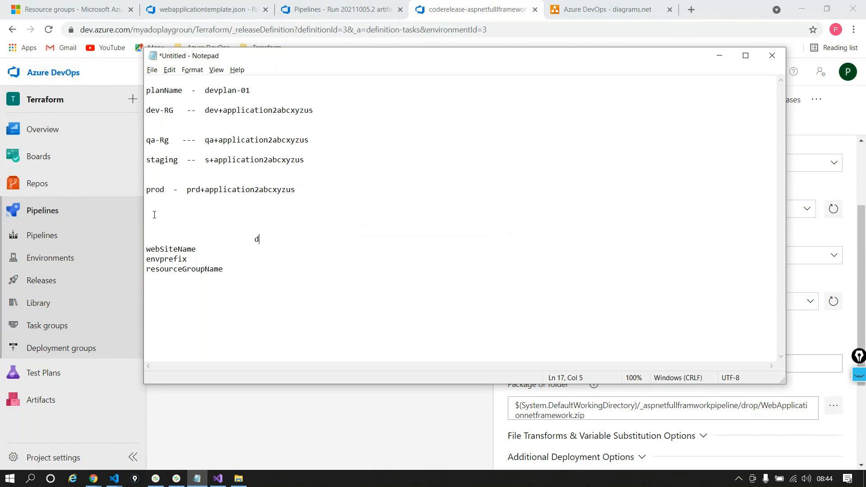
type("ev")
- Copy the value dev+application2abcxyzus from the dev-RG line into the dev column of the webSiteName row
left_click_drag(209, 110, 318, 105)
key("ctrl+c")
left_click(279, 119)
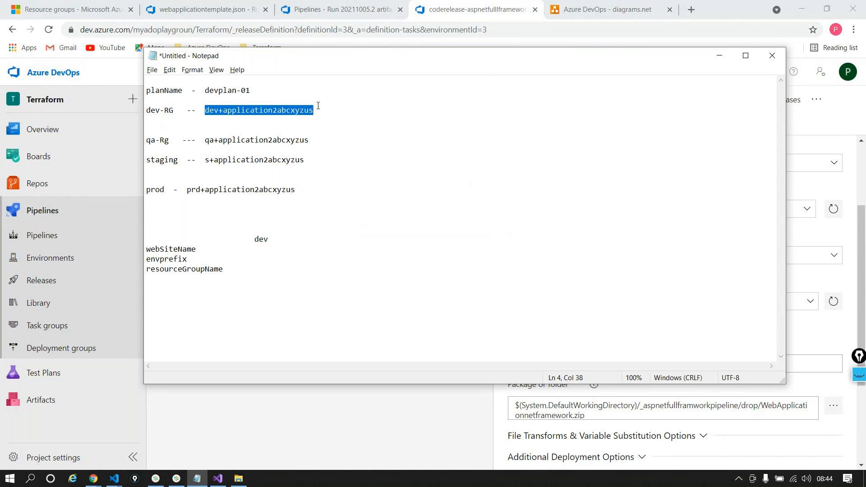
left_click(264, 248)
key("Tab")
key("Tab")
key("ctrl+v")
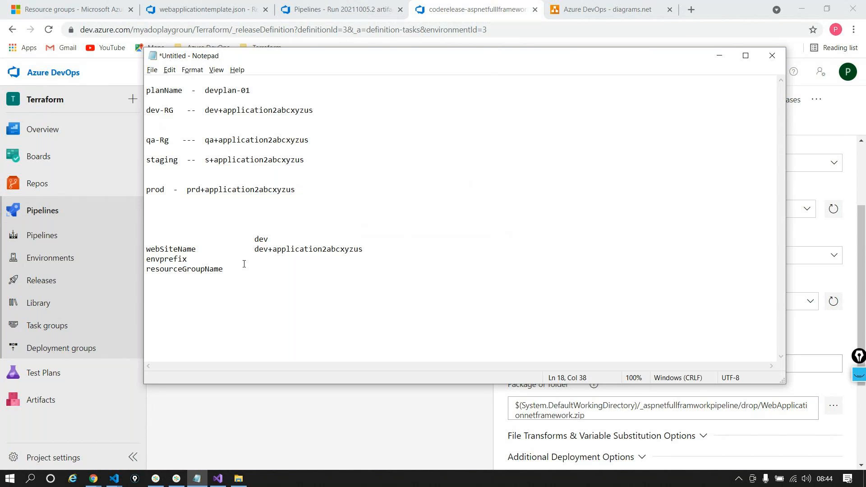
- Fill the dev column with dev for envprefix and dev-Rg for resourceGroupName
left_click(260, 259)
key("Tab")
key("Tab")
type("devdev-Rg")
left_click_drag(253, 239, 283, 270)
left_click(301, 288)
left_click(179, 250)
- Look through webapplicationtemplate.json in Visual Studio Code, and return to the release pipeline in Azure DevOps
key("alt+Tab")
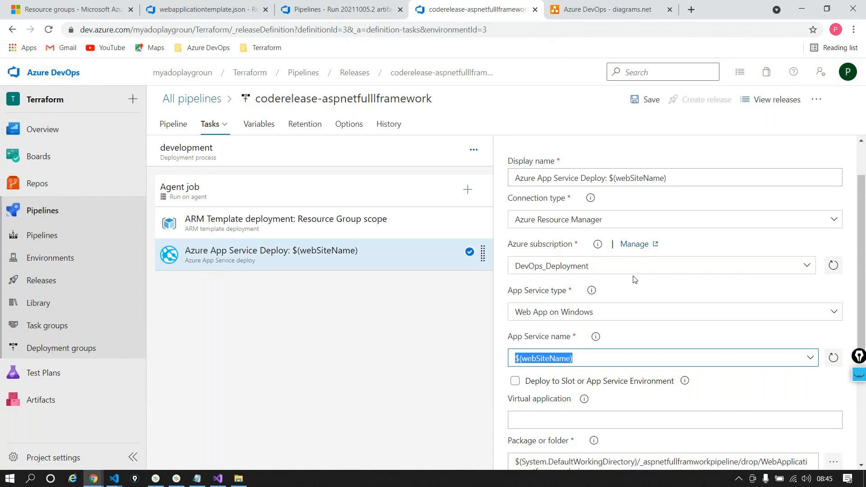
left_click(124, 475)
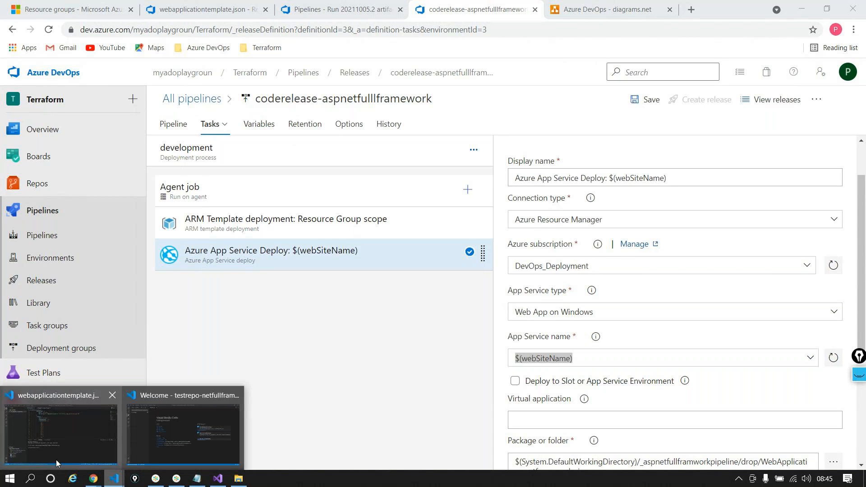
left_click(61, 433)
scroll(387, 186, "up", 5)
scroll(388, 185, "down", 10)
scroll(390, 185, "down", 15)
scroll(389, 185, "up", 15)
scroll(389, 185, "up", 10)
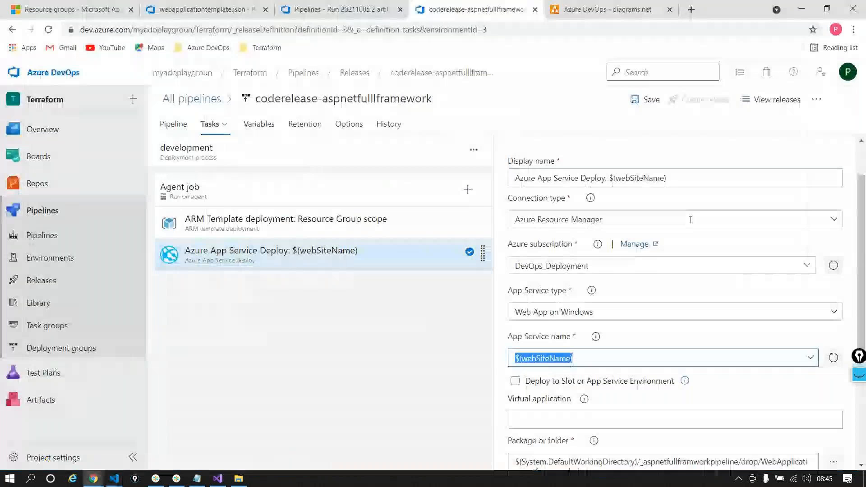
left_click(801, 11)
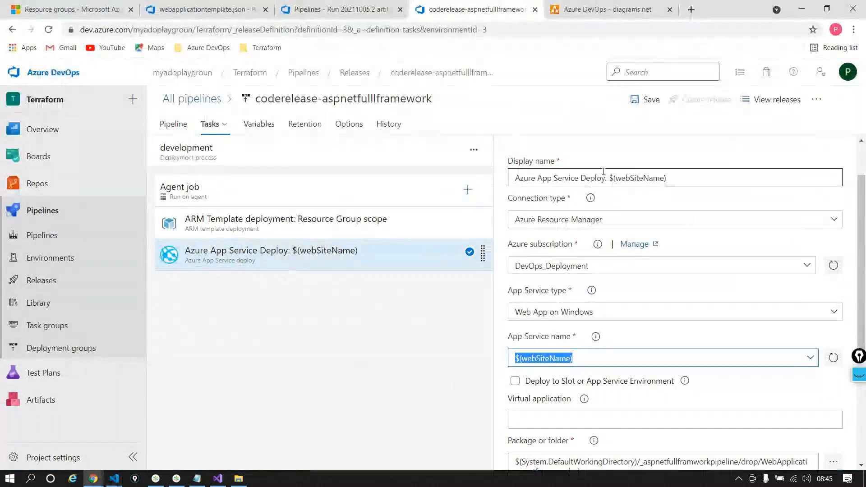
- Select the variable name webSiteName inside the Azure App Service Deploy task's App Service name
left_click(283, 257)
left_click(556, 355)
double_click(556, 355)
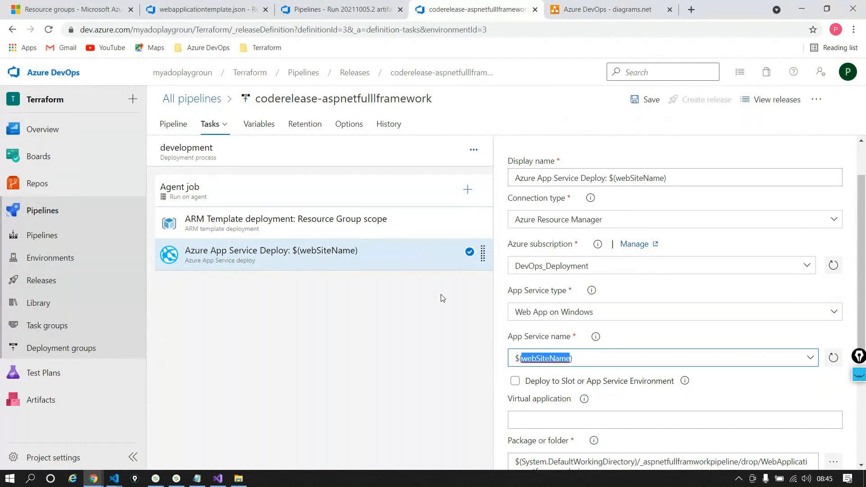
- Add a pipeline variable envprefix with the value dev, copying its name from the notes in Notepad
left_click(248, 125)
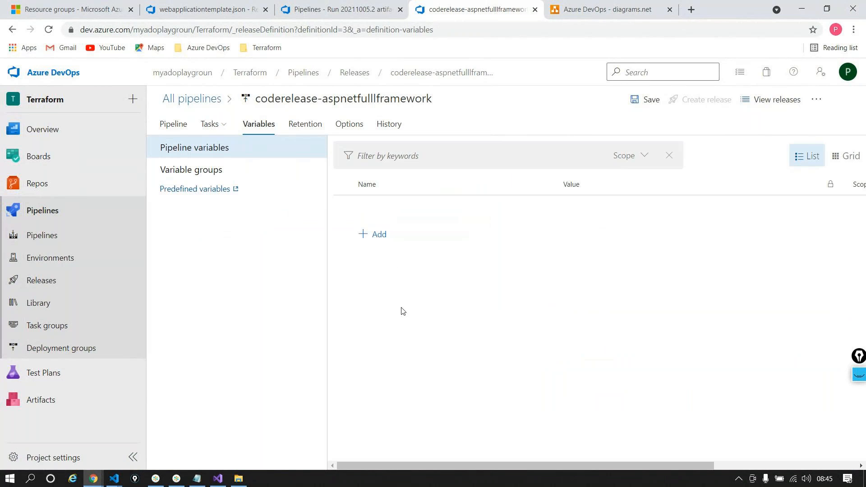
left_click(372, 234)
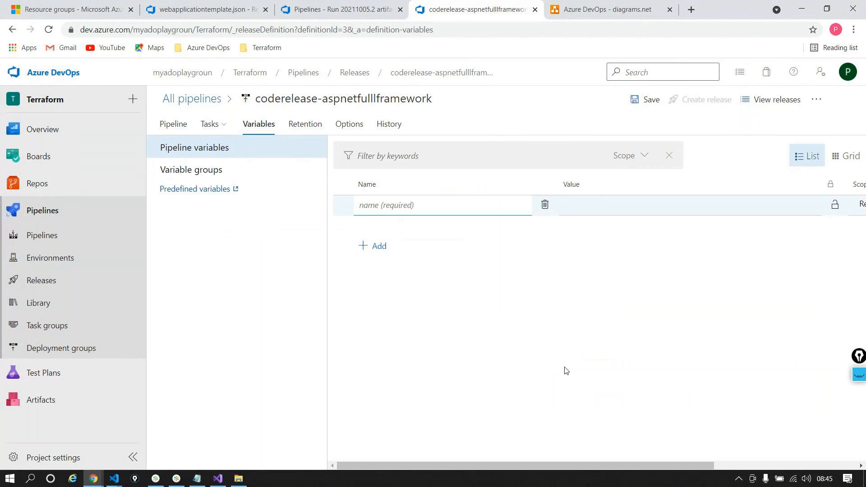
left_click(197, 479)
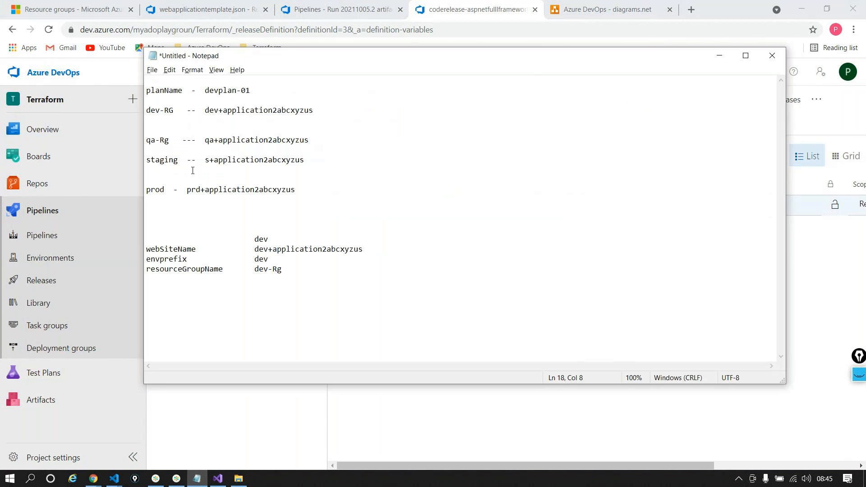
double_click(170, 262)
left_click(206, 259)
left_click_drag(188, 259, 143, 259)
key("ctrl+c")
key("alt+Tab")
key("ctrl+v")
left_click(575, 209)
type("dev")
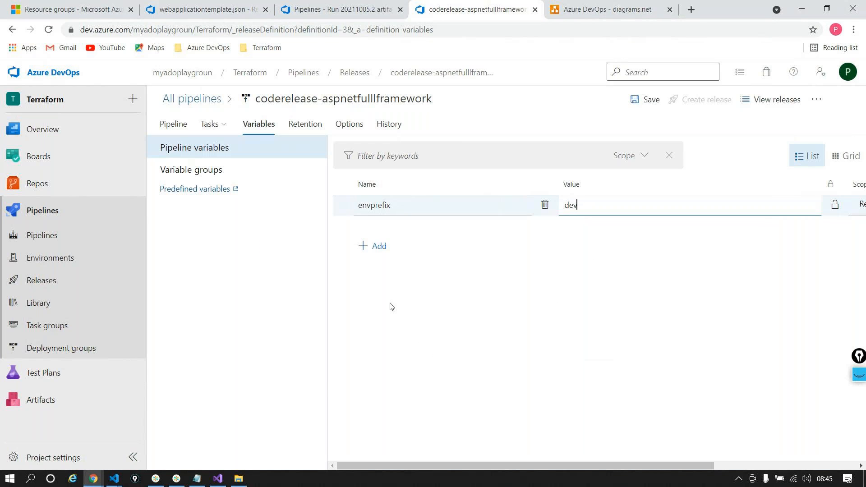
- Add a second pipeline variable named webSiteName, copying the name from the Notepad notes
left_click(377, 256)
key("alt+Tab")
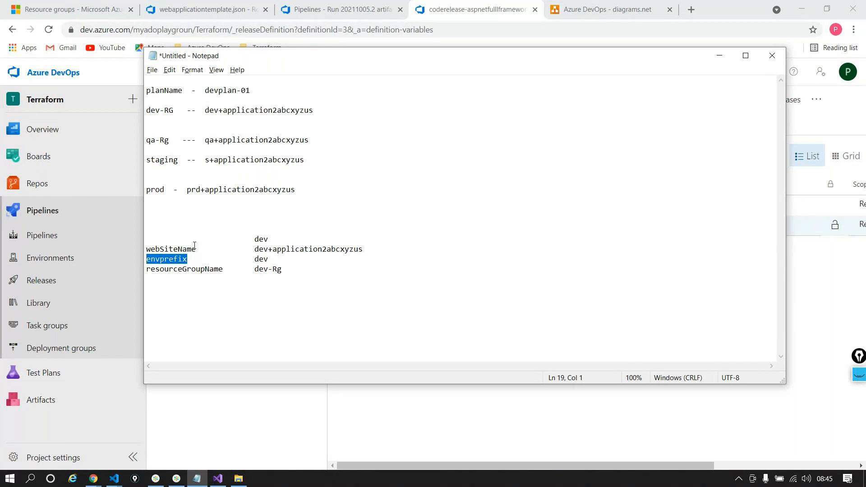
left_click_drag(195, 245, 141, 249)
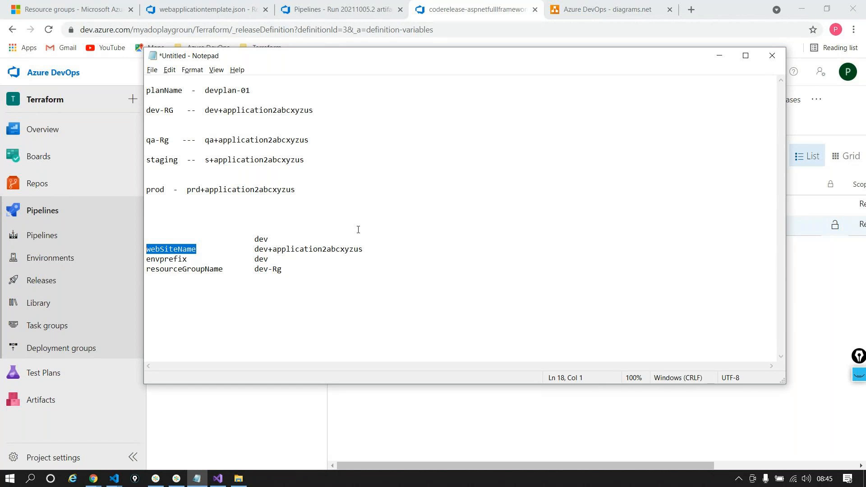
key("alt+Tab")
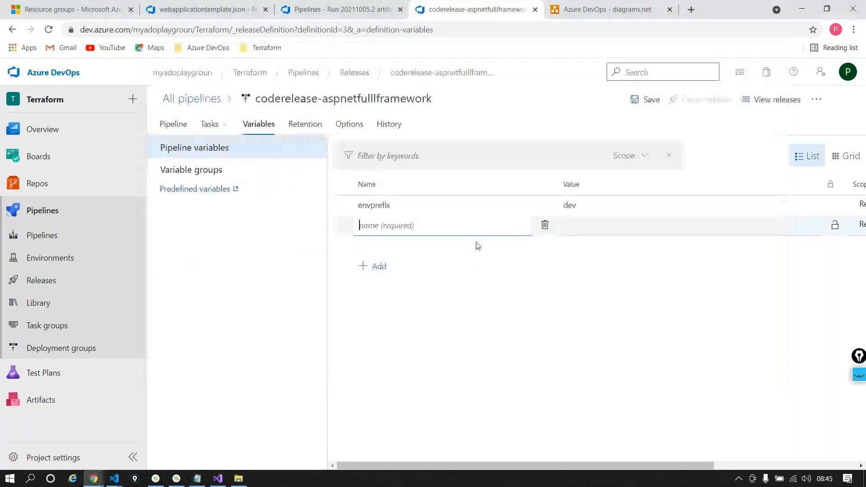
key("ctrl+v")
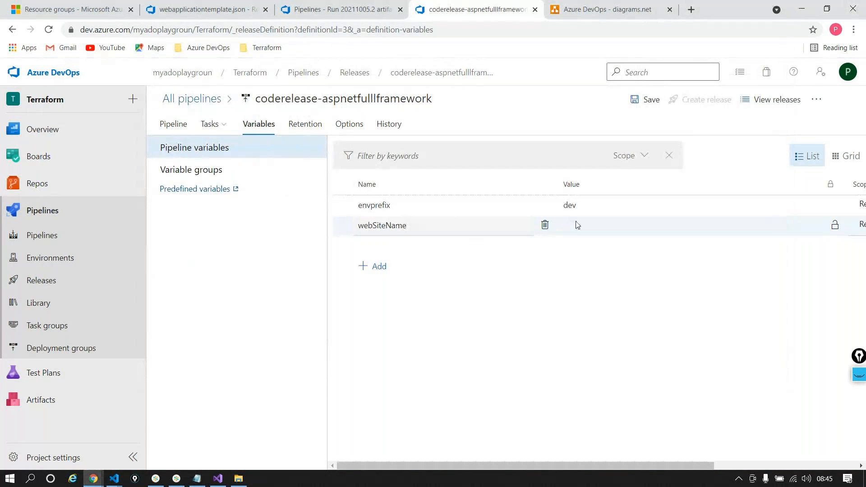
- Set the webSiteName variable's value to the reference $(envprefix), copying the name of the first variable
left_click(576, 224)
type("$")
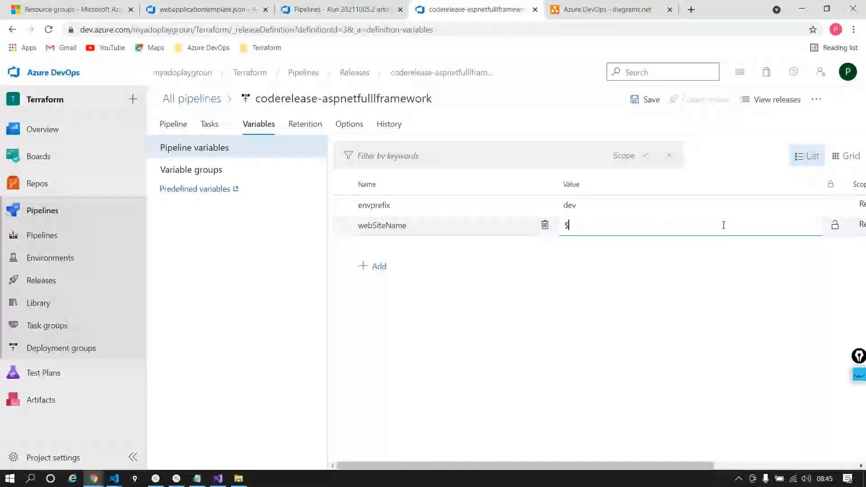
type("(")
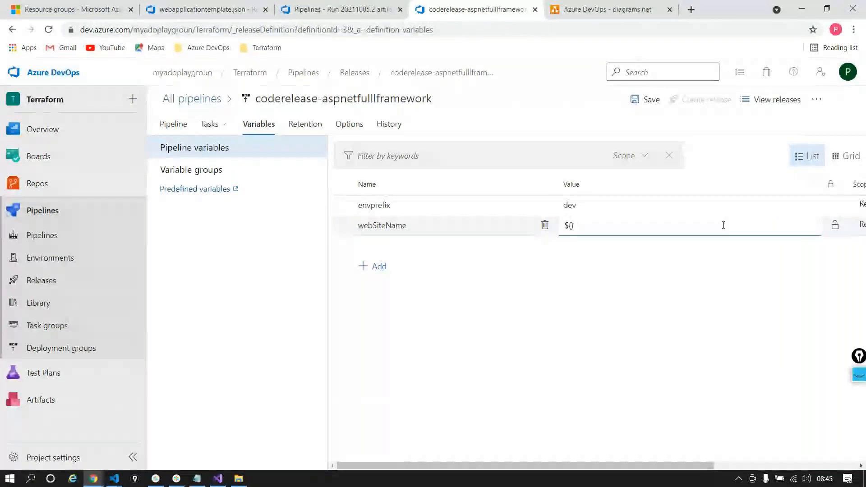
left_click(389, 205)
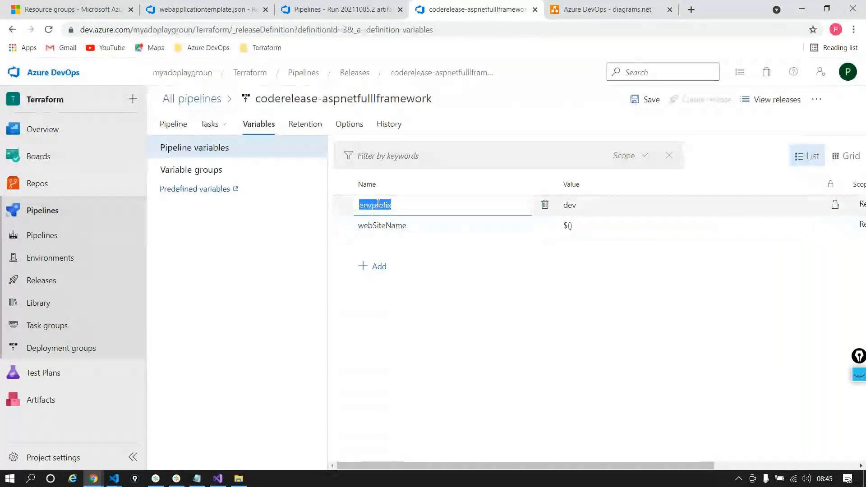
left_click(569, 225)
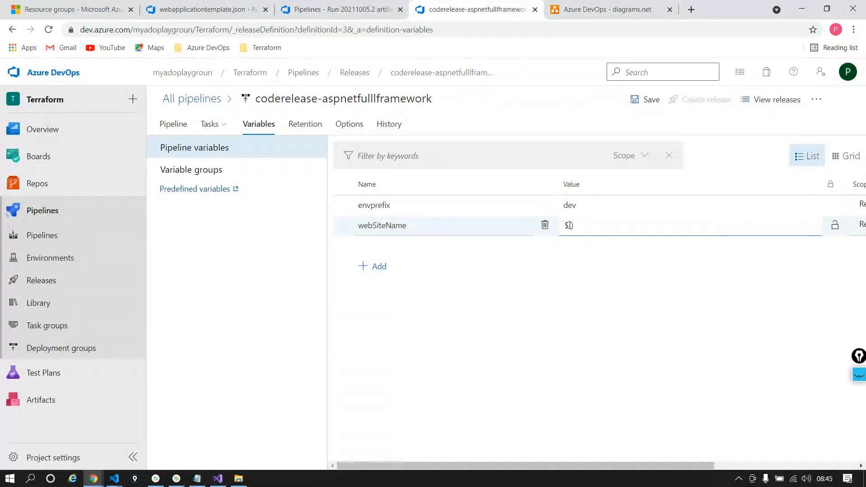
key("ctrl+v")
- Append application2abcxyzus from the Notepad notes to the webSiteName value after $(envprefix)
key("alt+Tab")
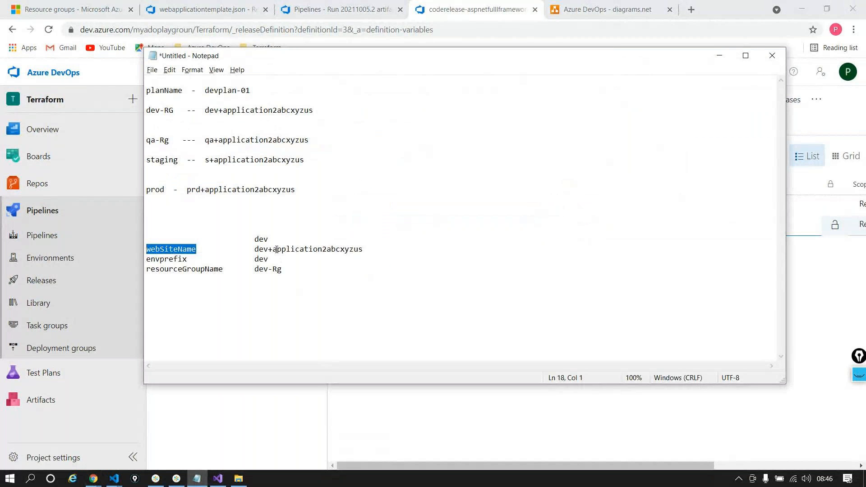
left_click_drag(275, 249, 366, 250)
key("ctrl+c")
key("alt+Tab")
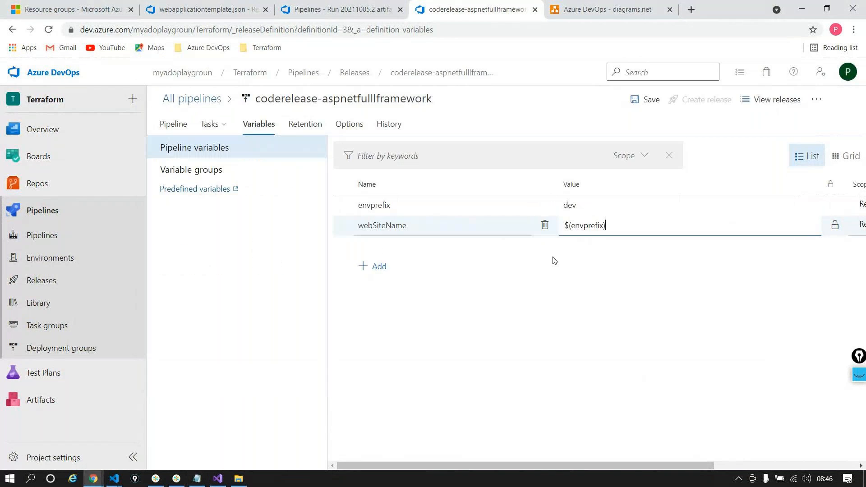
key("End")
key("ctrl+v")
- Add a pipeline variable resourceGroupName with the value dev-rg, copying its name from the Notepad notes
key("alt+Tab")
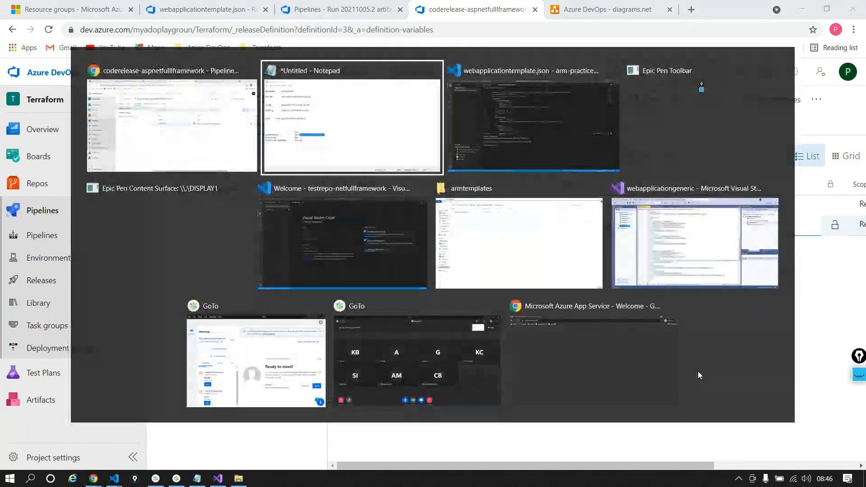
left_click_drag(224, 269, 137, 269)
key("alt+Tab")
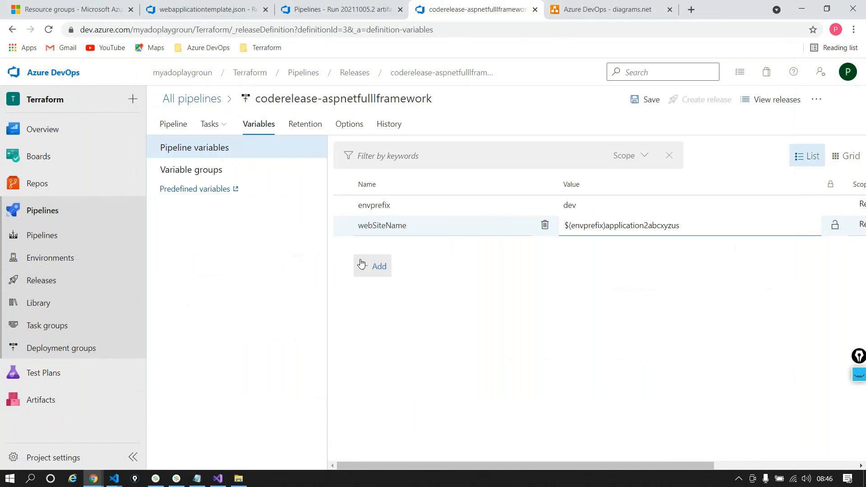
left_click(363, 268)
key("ctrl+v")
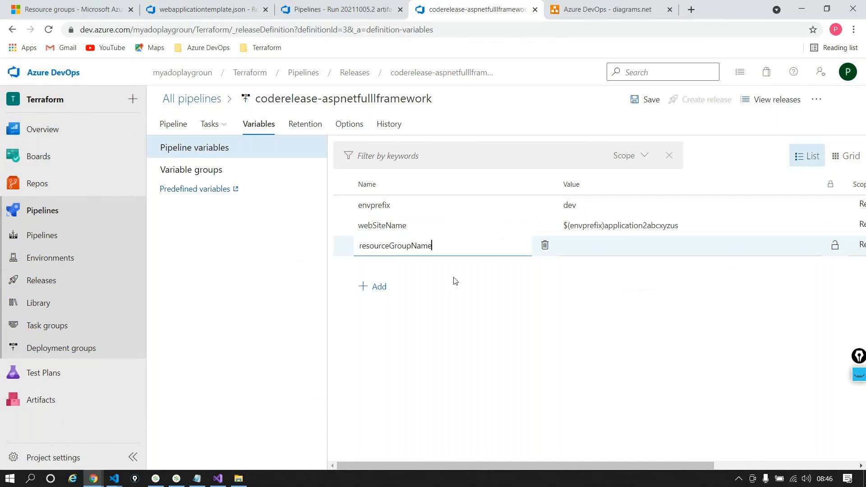
left_click(623, 248)
type("dev")
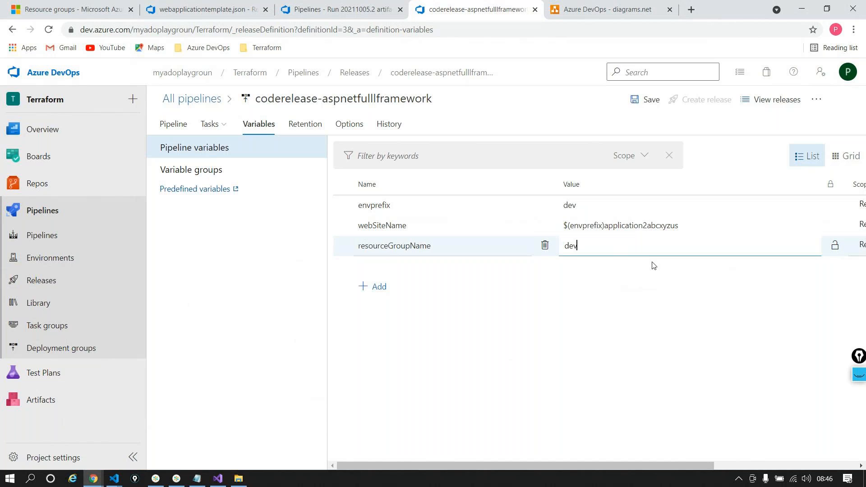
type("-Rg")
key("BackSpace")
key("BackSpace")
type("rg")
- Review the resource group, location and template settings of the development stage's ARM template deployment task
left_click(211, 126)
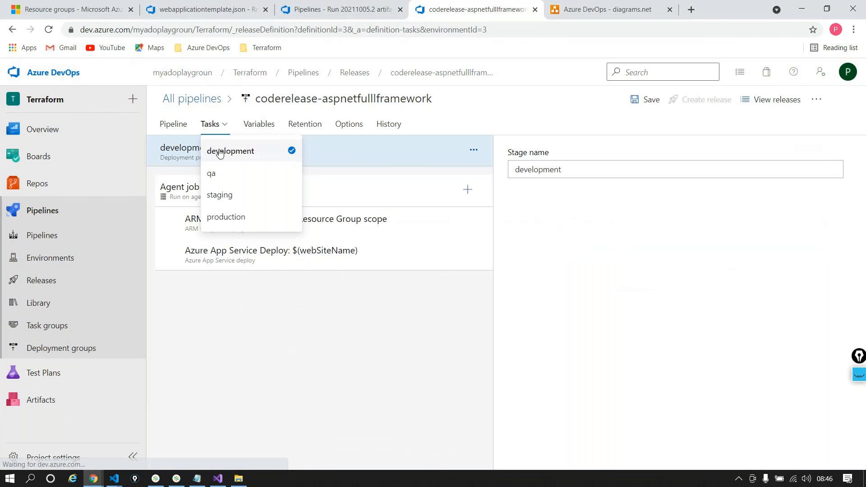
left_click(219, 152)
left_click(250, 221)
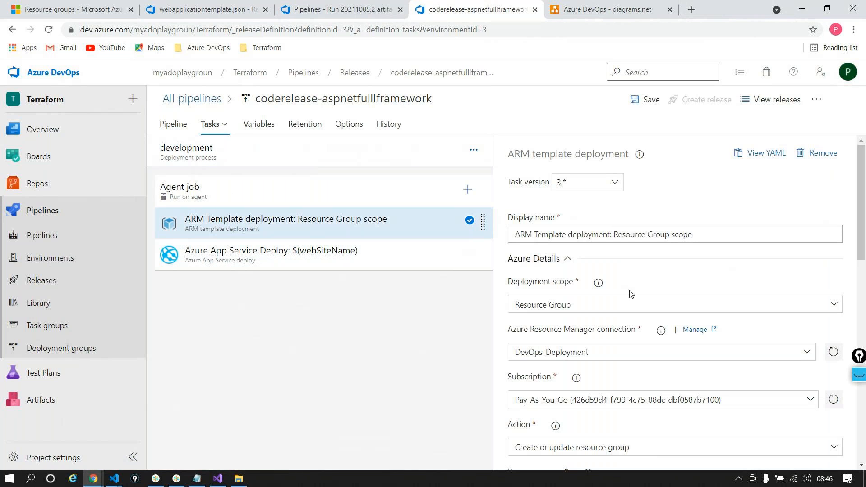
scroll(627, 307, "down", 1)
scroll(627, 308, "down", 5)
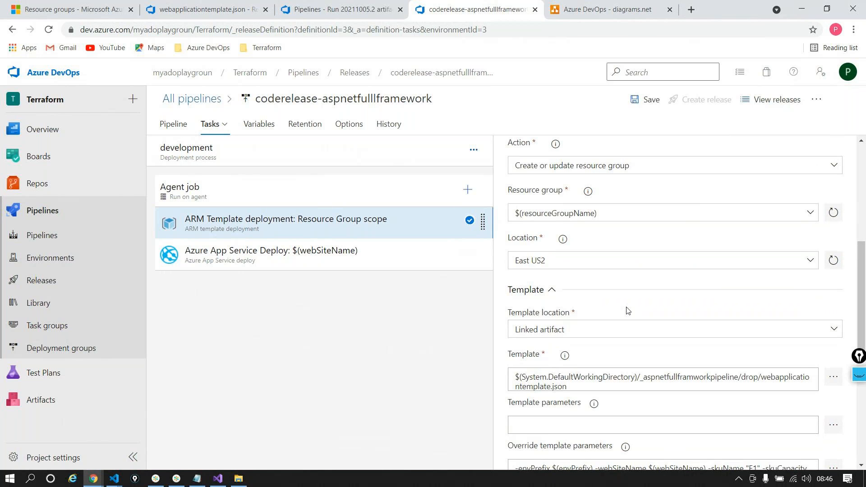
key("alt+Tab")
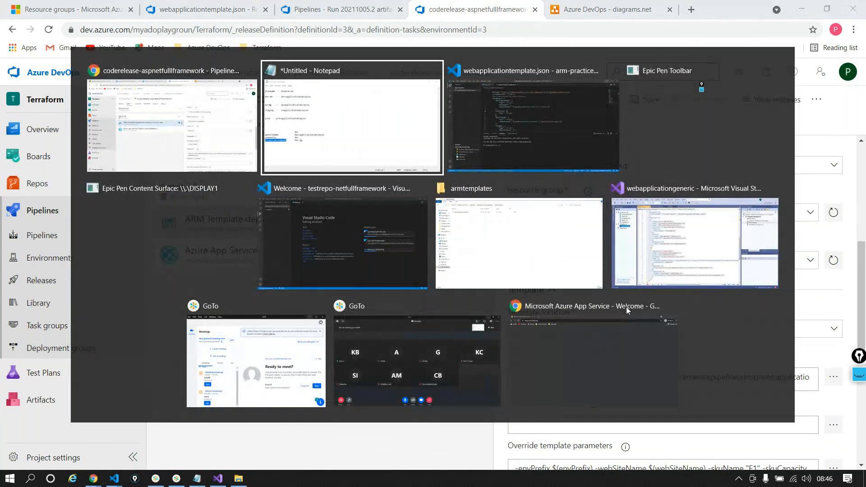
key("Escape")
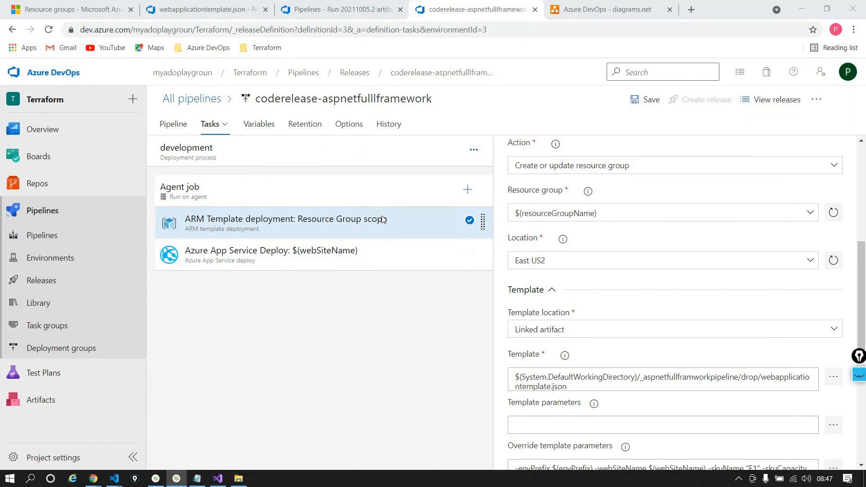
- Switch to webapplicationtemplate.json in Visual Studio Code, enlarge the editor area and look through its parameters
mouse_move(121, 478)
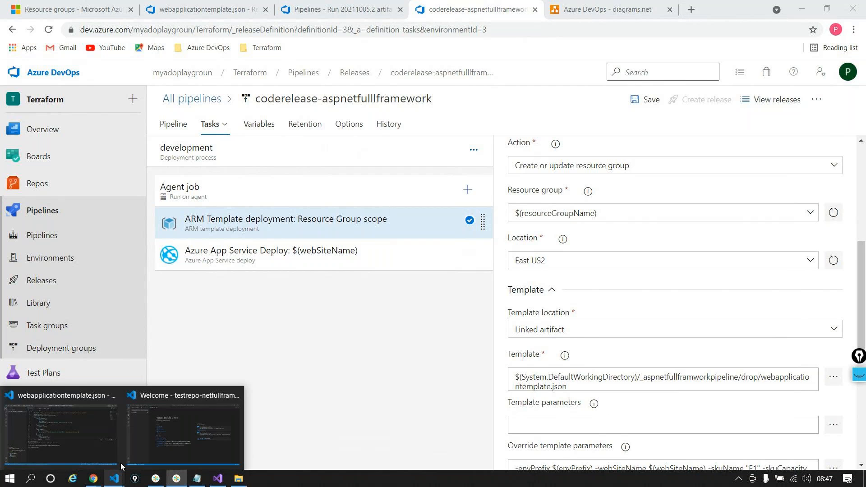
left_click(85, 423)
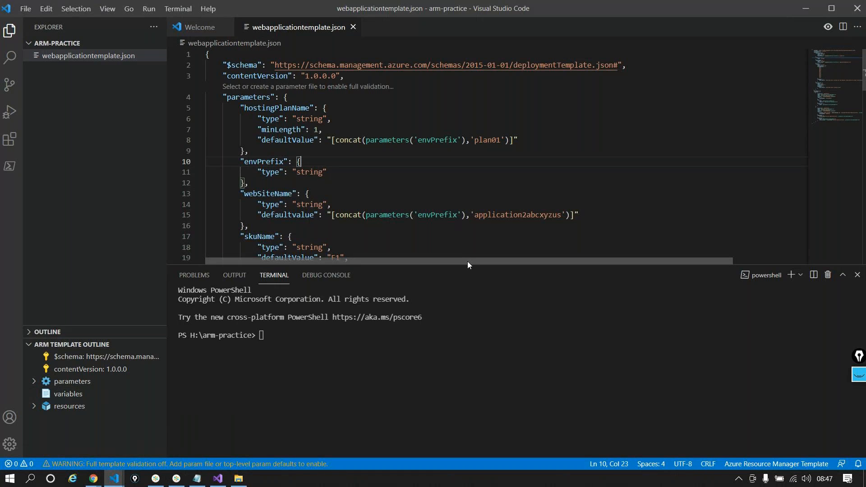
left_click_drag(468, 266, 468, 348)
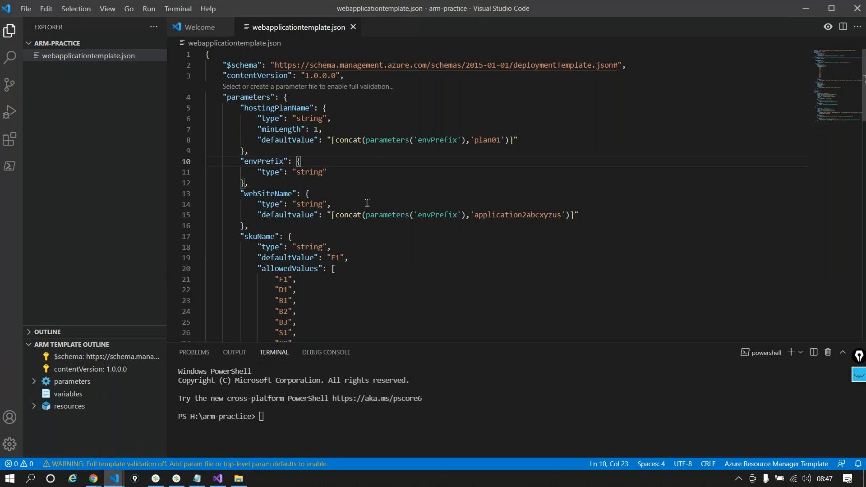
scroll(367, 203, "down", 9)
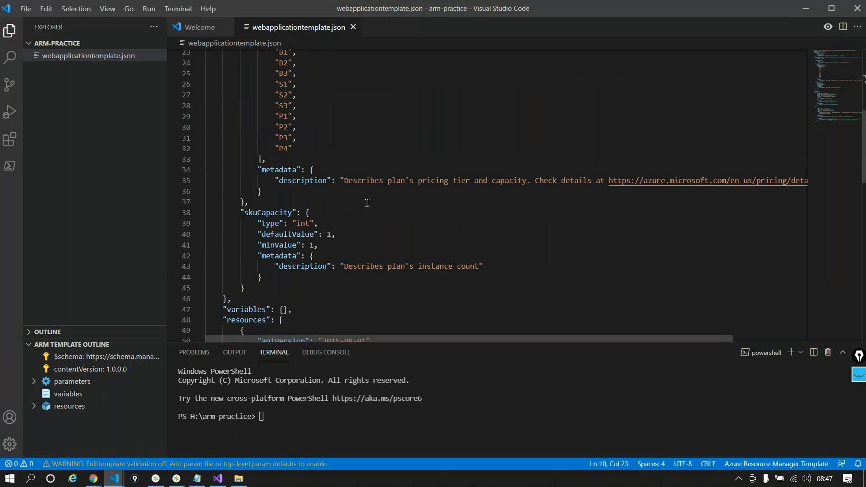
scroll(367, 203, "up", 20)
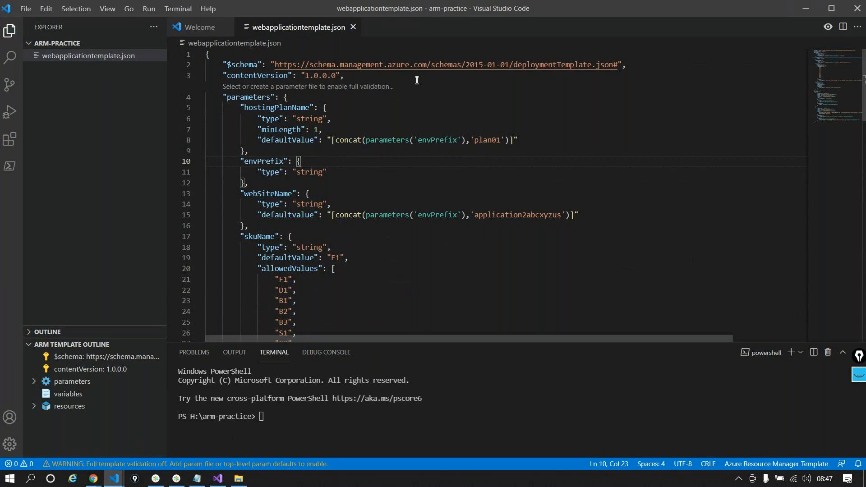
- Create a new untitled file and set its language mode to Azure Resource Manager Template
key("ctrl+n")
left_click(264, 43)
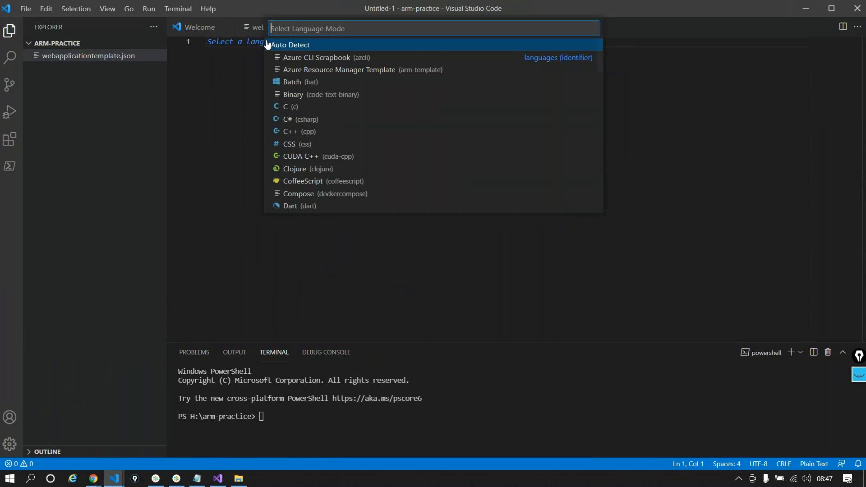
left_click(306, 70)
- Insert the arm! resource group template snippet into the new file
type("arm")
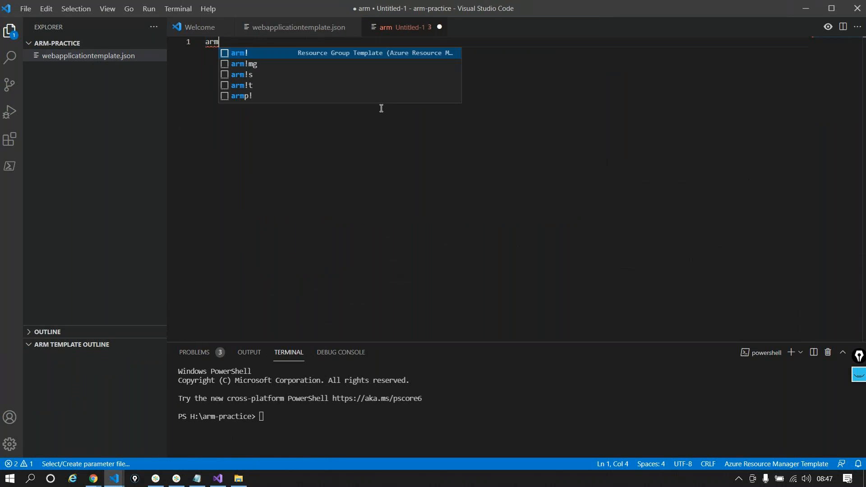
type("\\")
key("BackSpace")
key("BackSpace")
key("BackSpace")
key("BackSpace")
type("arm!")
key("Return")
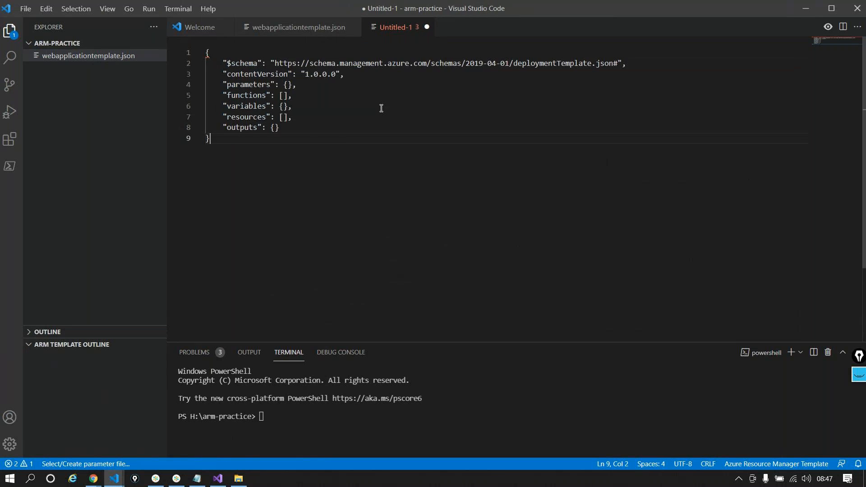
- Insert the arm-web-app snippet on its own line inside the template's empty resources array
left_click(281, 117)
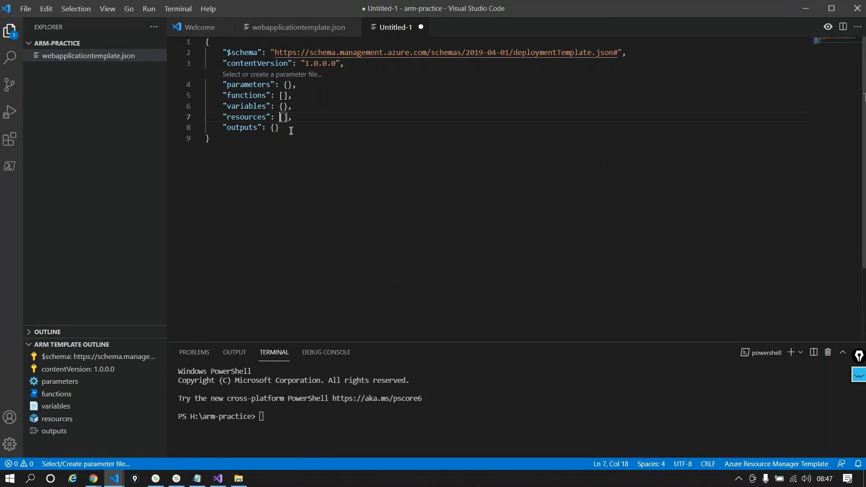
key("Return")
key("Return")
type("wee")
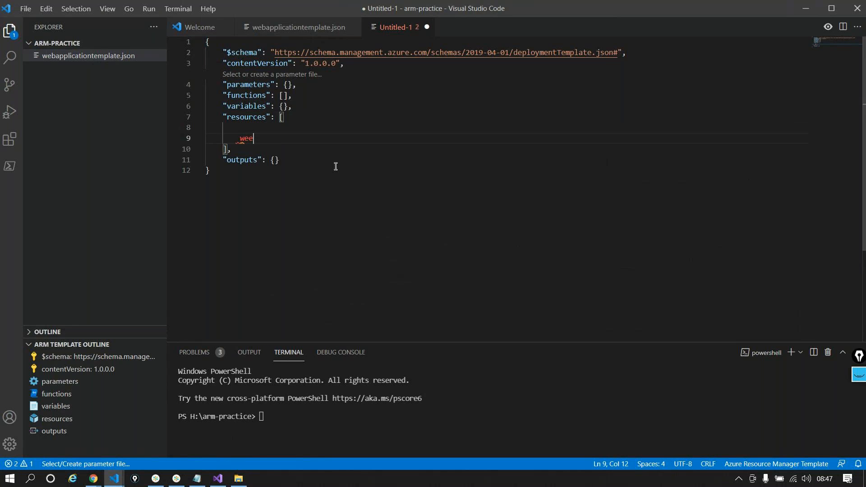
key("BackSpace")
type("bapp")
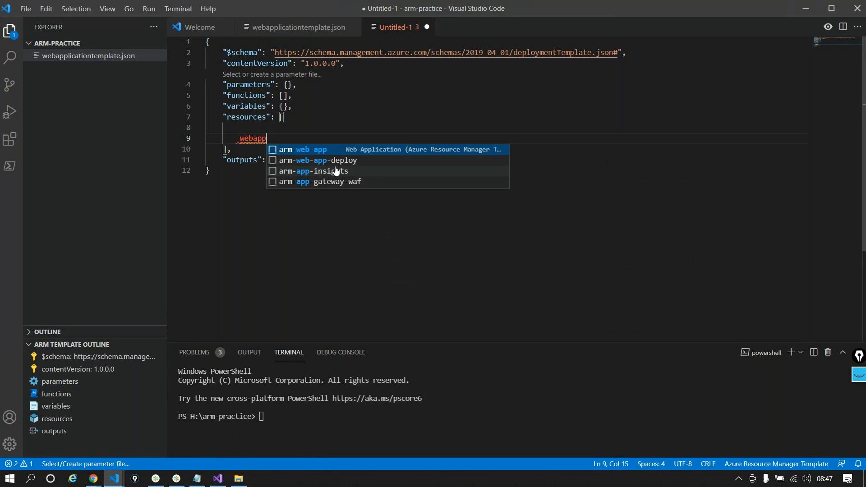
left_click(305, 155)
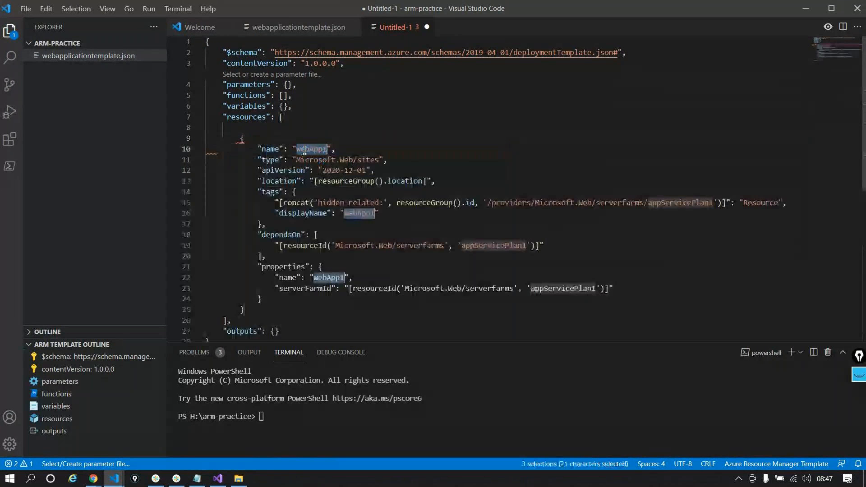
- Look over the inserted web app resource and switch back to the release pipeline in the Azure DevOps browser window
scroll(471, 242, "down", 2)
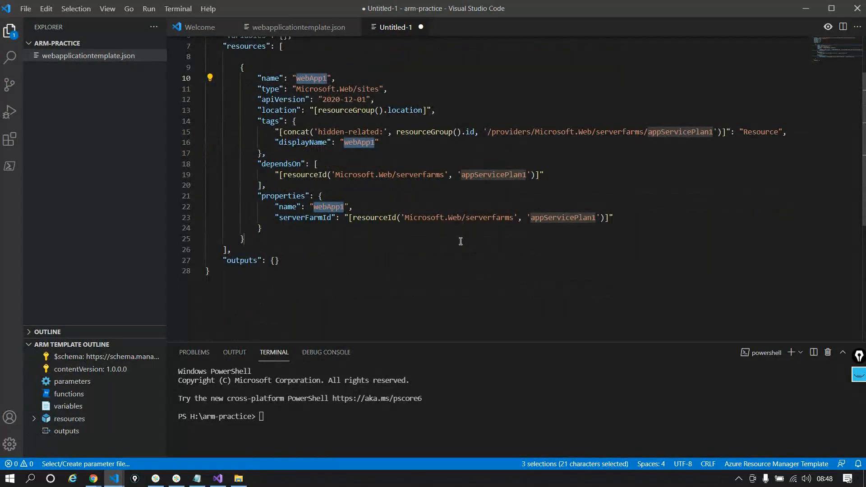
scroll(461, 242, "up", 2)
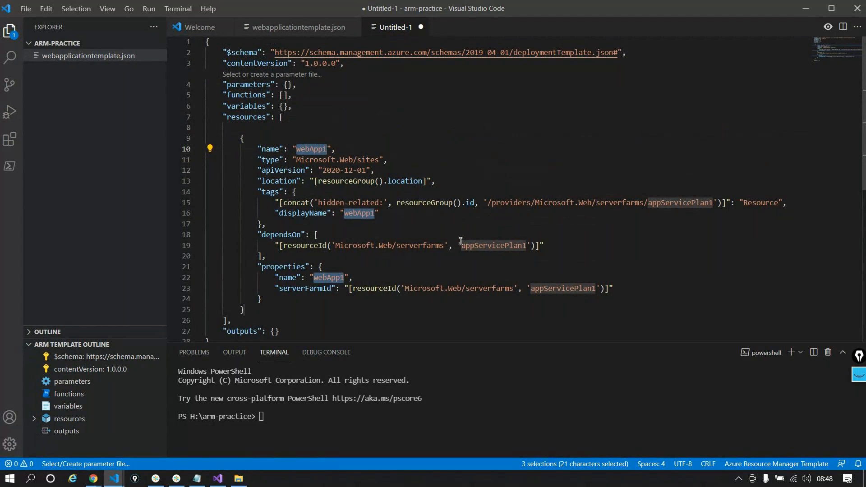
left_click(218, 479)
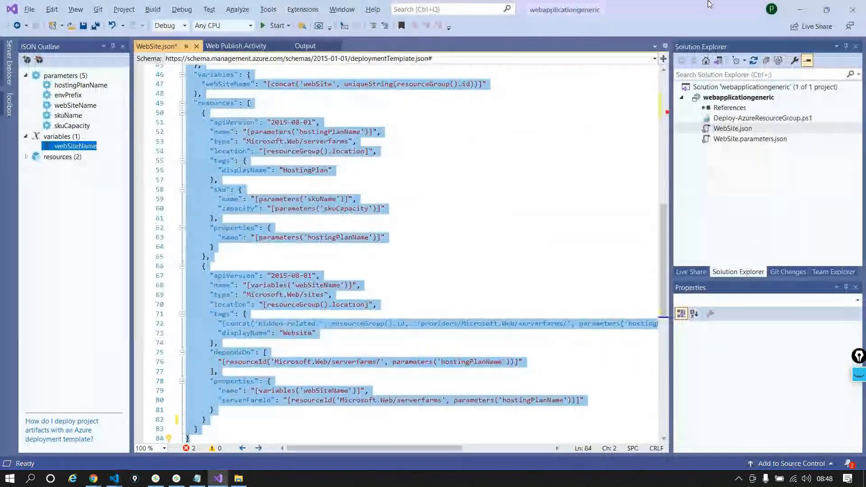
left_click(808, 9)
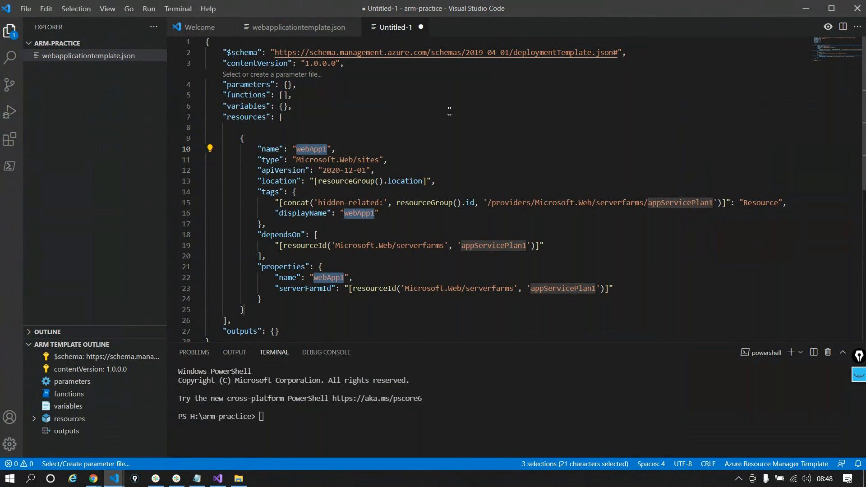
left_click(806, 8)
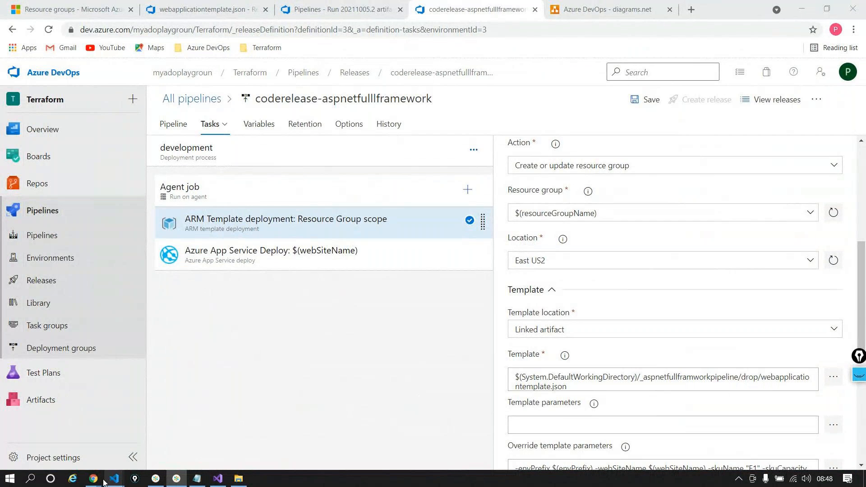
mouse_move(93, 479)
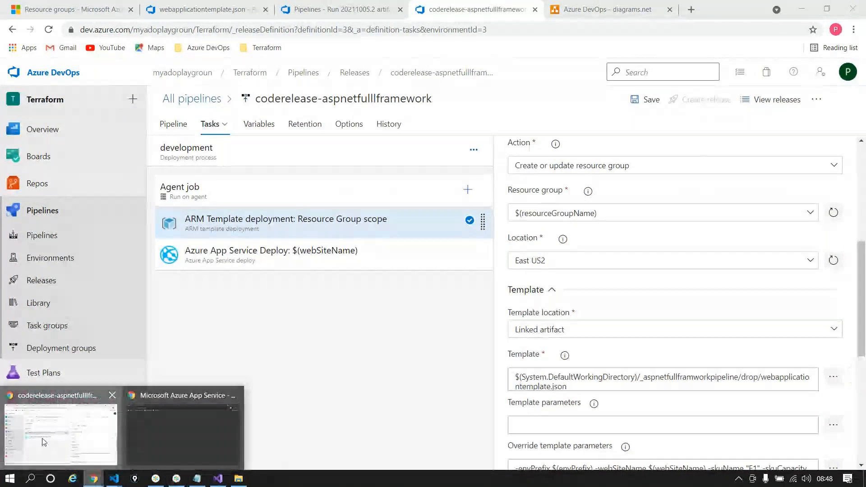
left_click(44, 443)
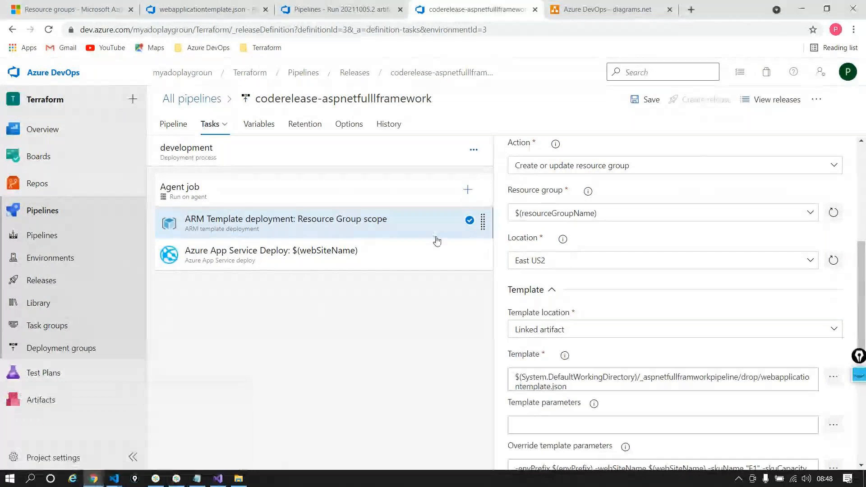
- Examine the envprefix pipeline variable and the release pipeline's stages from development through production
left_click(265, 123)
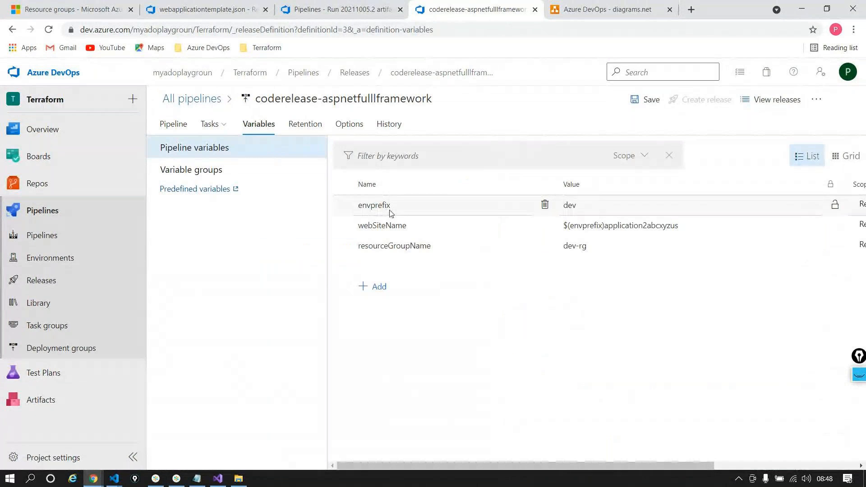
double_click(390, 208)
double_click(589, 199)
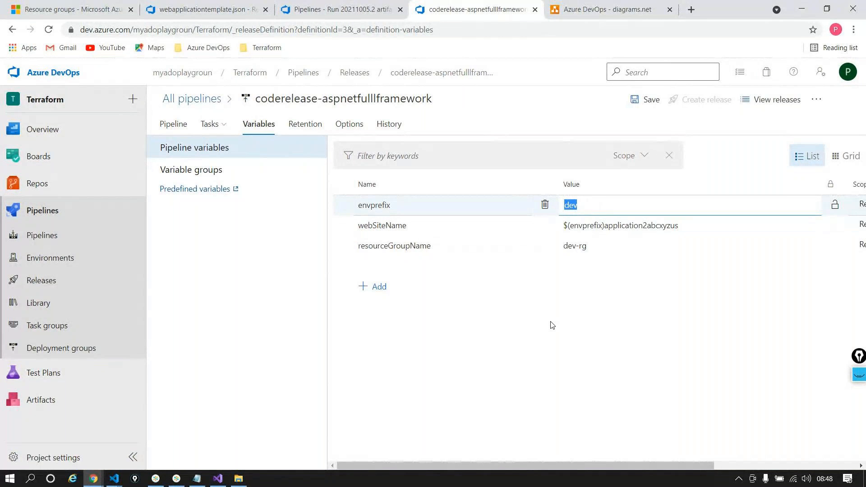
left_click(164, 129)
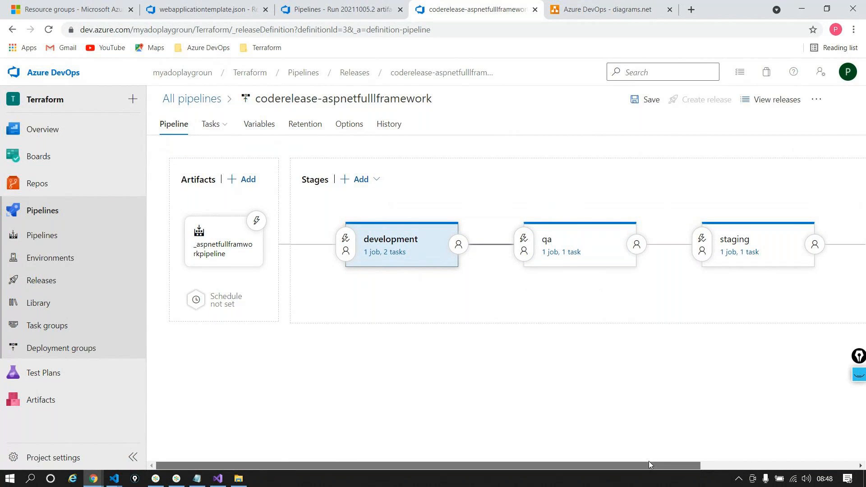
left_click_drag(649, 462, 789, 455)
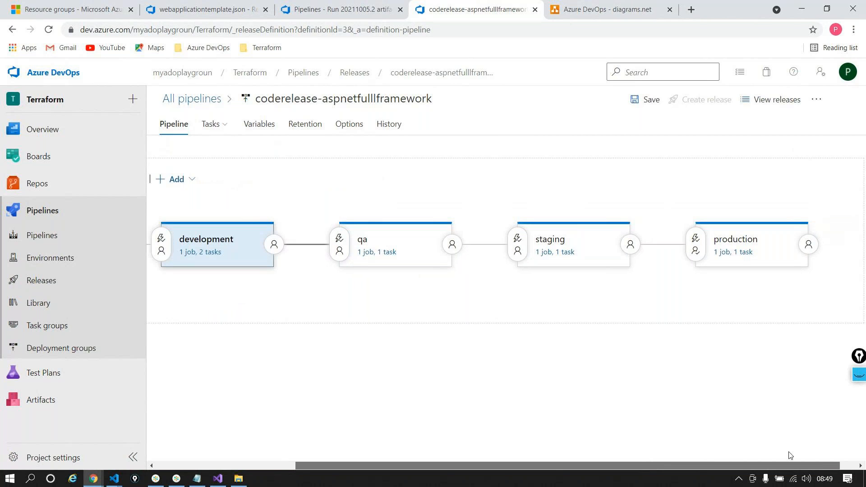
left_click_drag(789, 453, 643, 469)
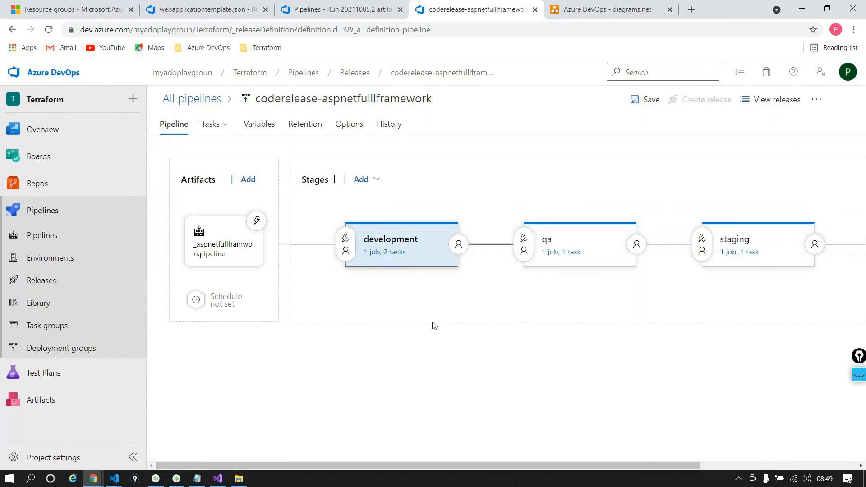
- Set the scope of the envprefix pipeline variable to the development stage
left_click(247, 126)
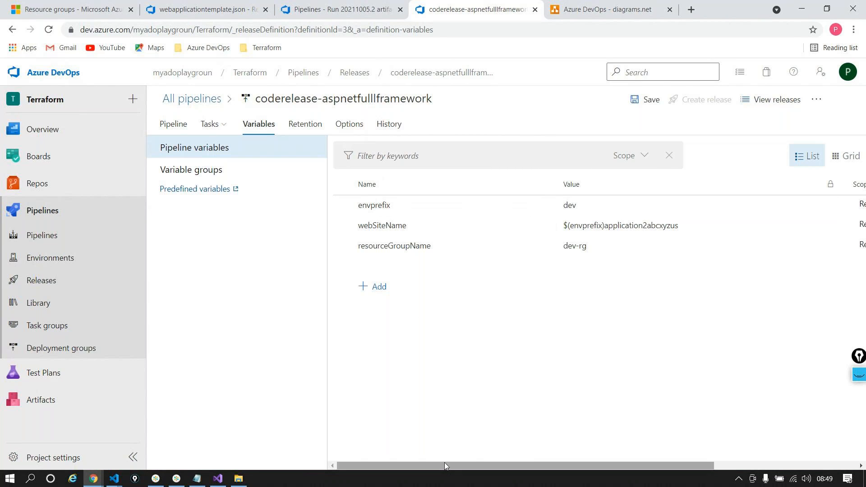
left_click_drag(445, 465, 591, 464)
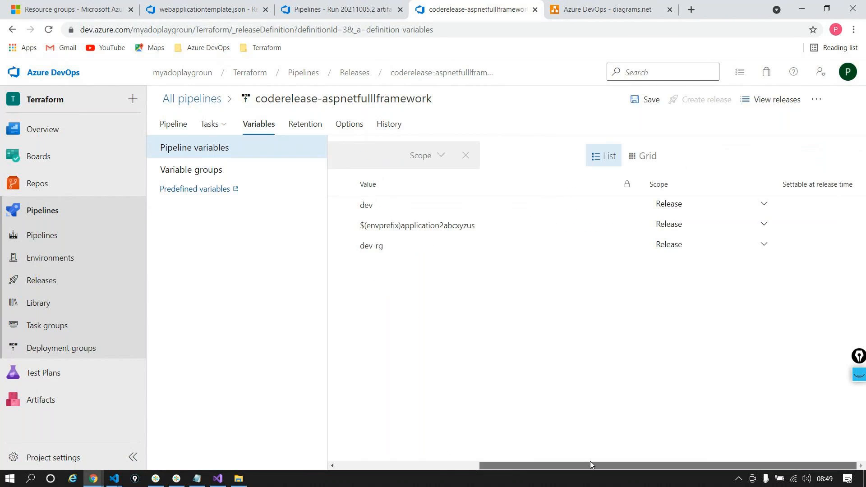
left_click(766, 206)
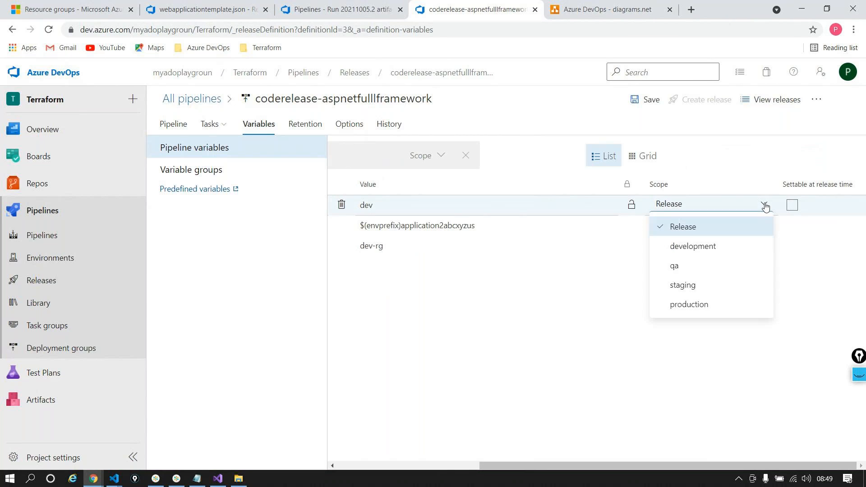
left_click(693, 247)
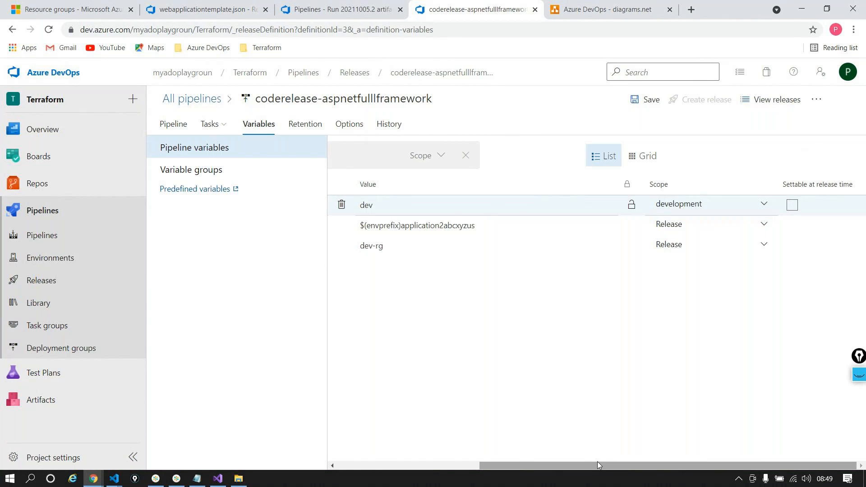
- Review the variable scopes against the pipeline's stages and examine how the webSiteName value uses envprefix
left_click_drag(598, 464, 455, 465)
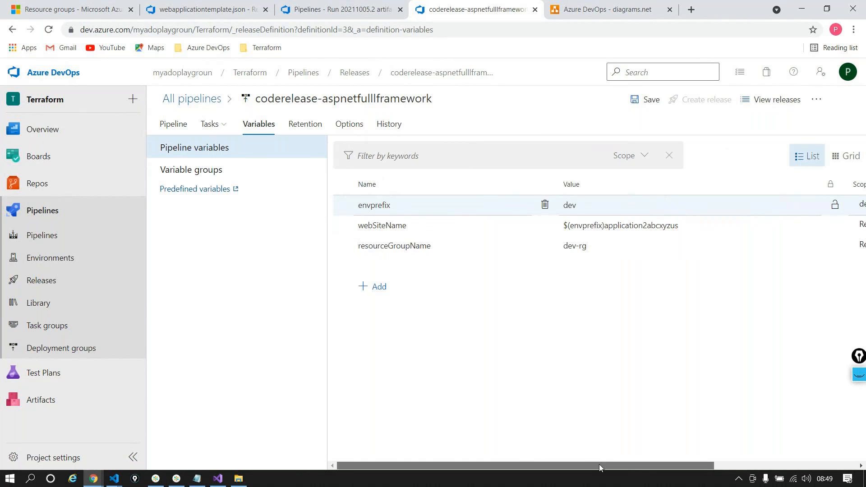
left_click_drag(600, 465, 745, 465)
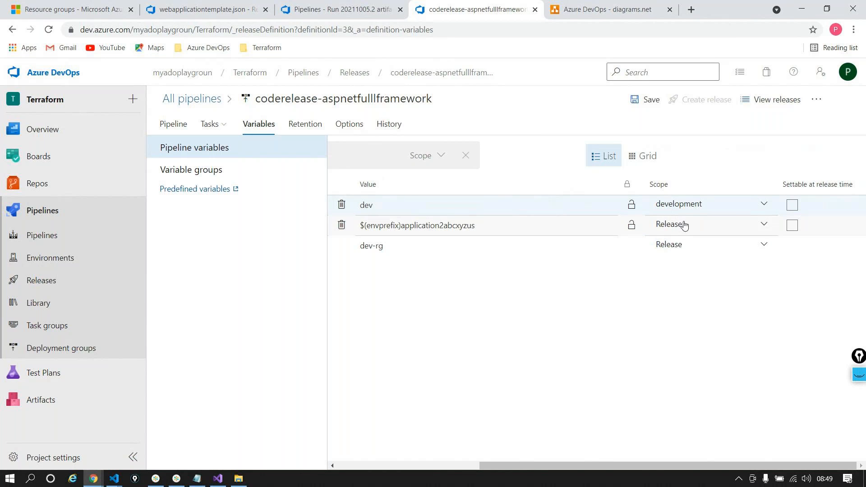
left_click(176, 130)
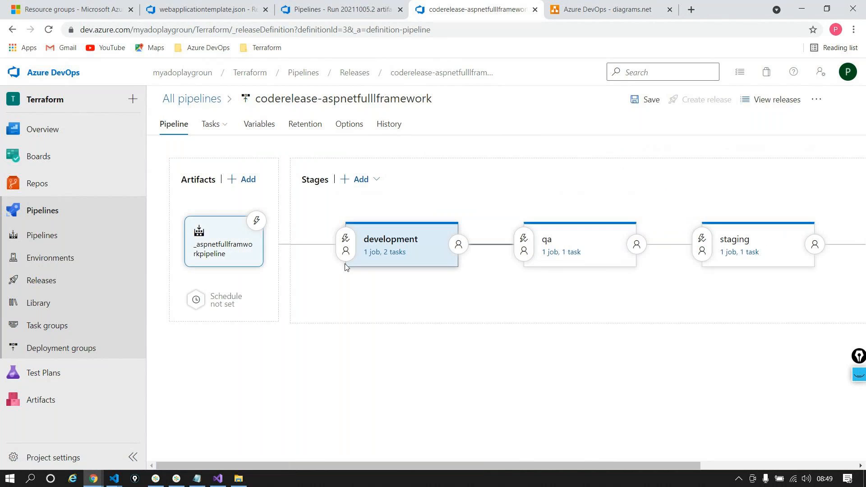
left_click(259, 124)
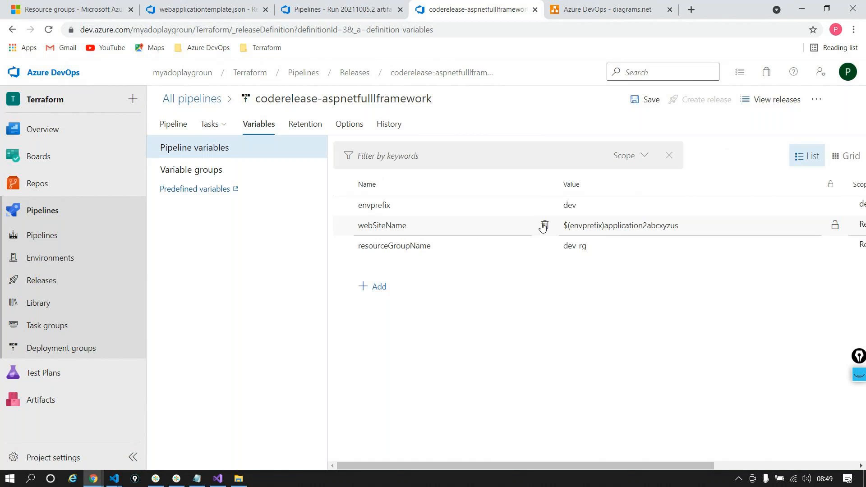
double_click(594, 226)
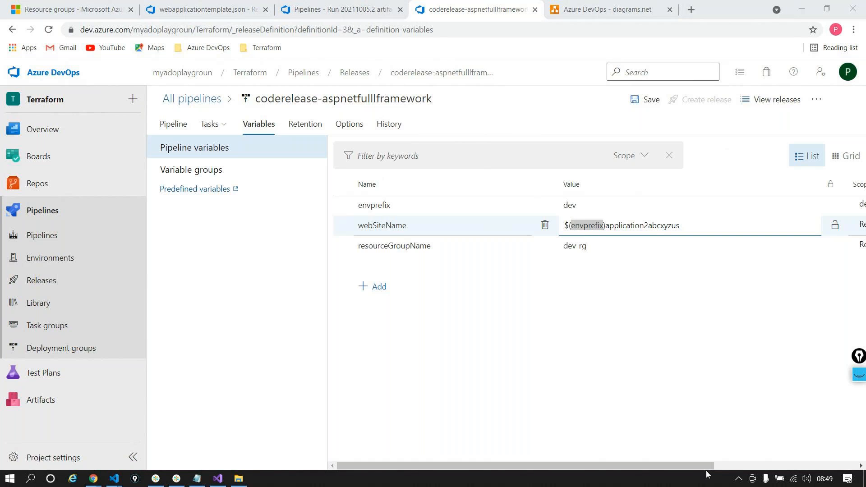
left_click_drag(708, 464, 804, 456)
left_click(509, 225)
triple_click(516, 225)
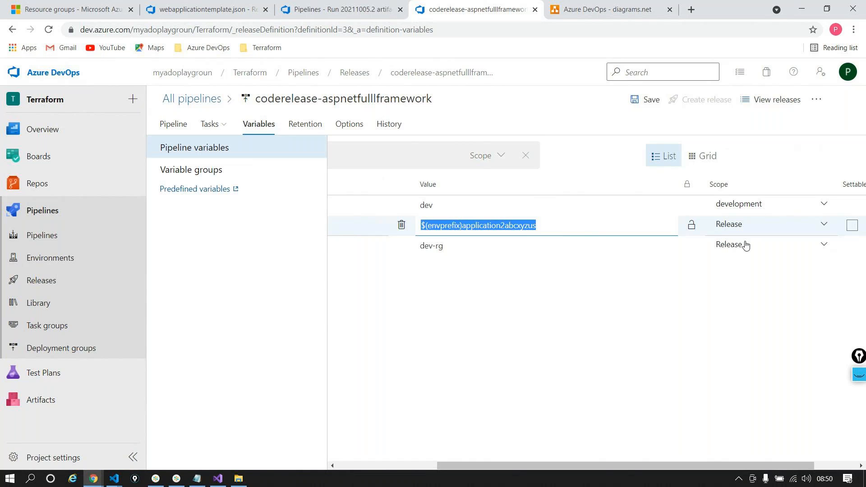
- Set the scope of the resourceGroupName variable to development and save the release pipeline
scroll(599, 466, "left", 3)
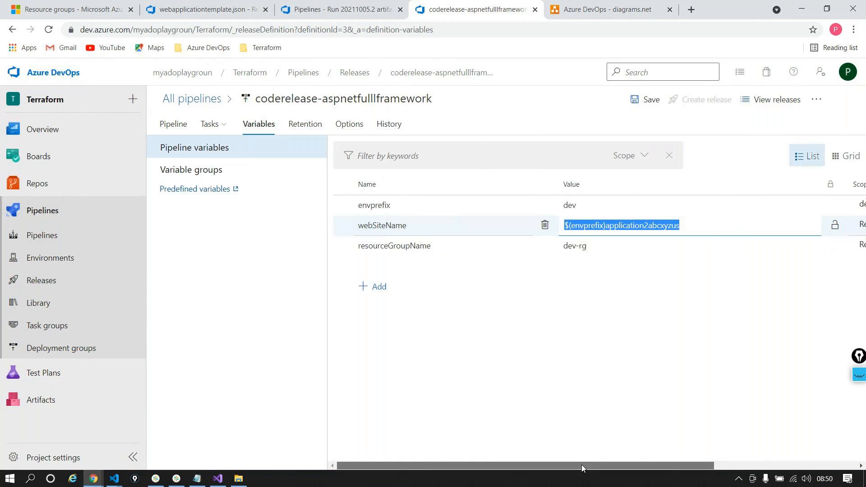
scroll(582, 468, "right", 3)
left_click(762, 244)
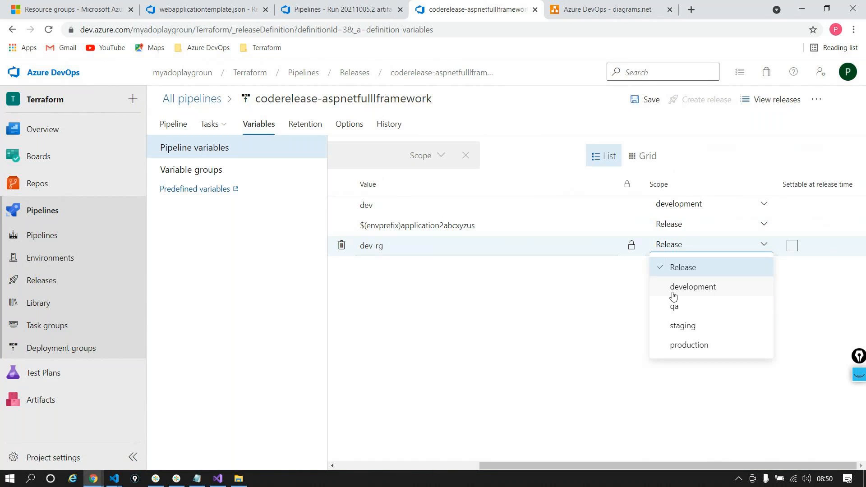
left_click(672, 291)
left_click_drag(629, 463, 456, 465)
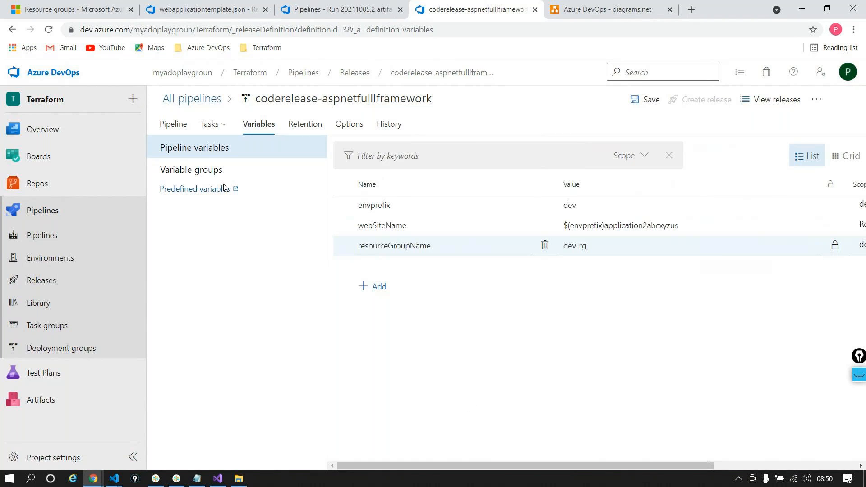
left_click(649, 102)
left_click(408, 284)
left_click(481, 310)
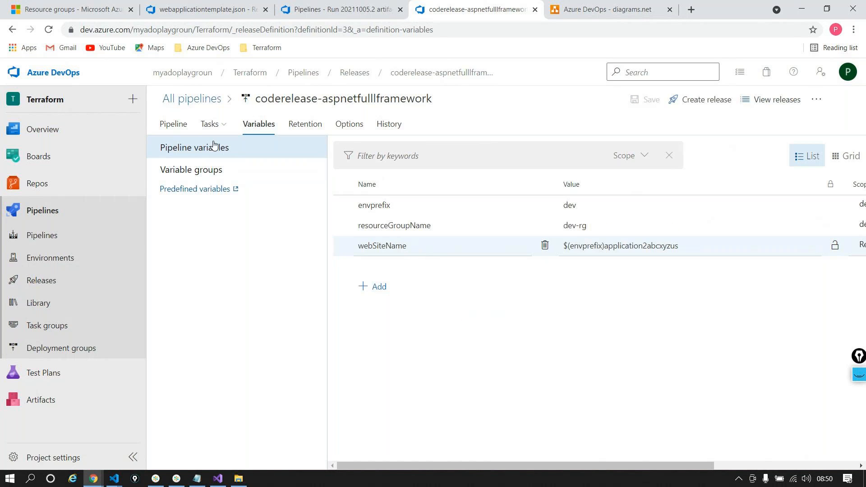
- Create a new release with the development, qa, staging and production stages changed to manual trigger
left_click(178, 130)
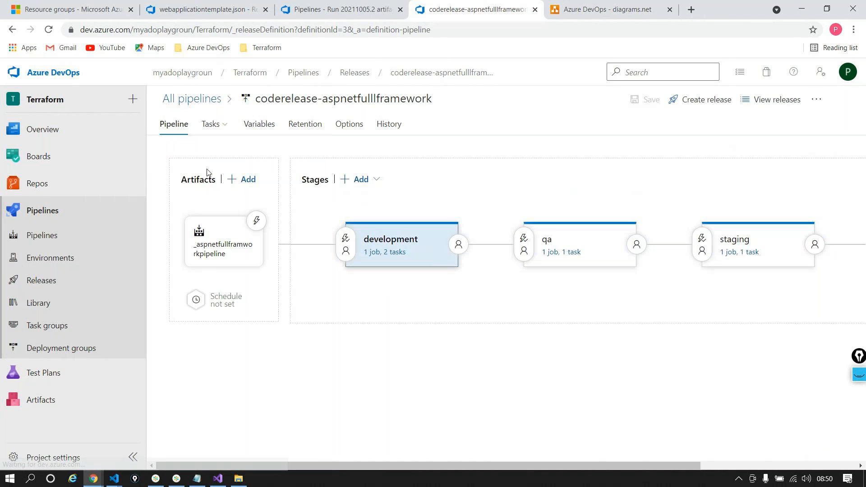
left_click(695, 113)
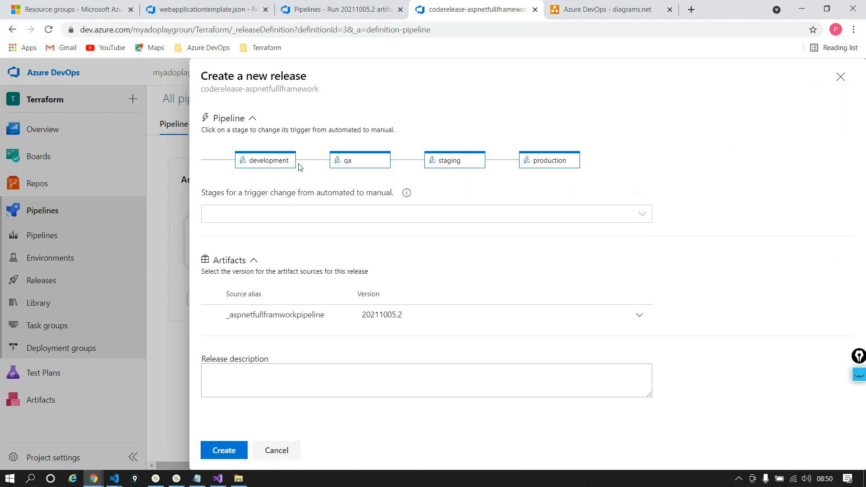
left_click(253, 164)
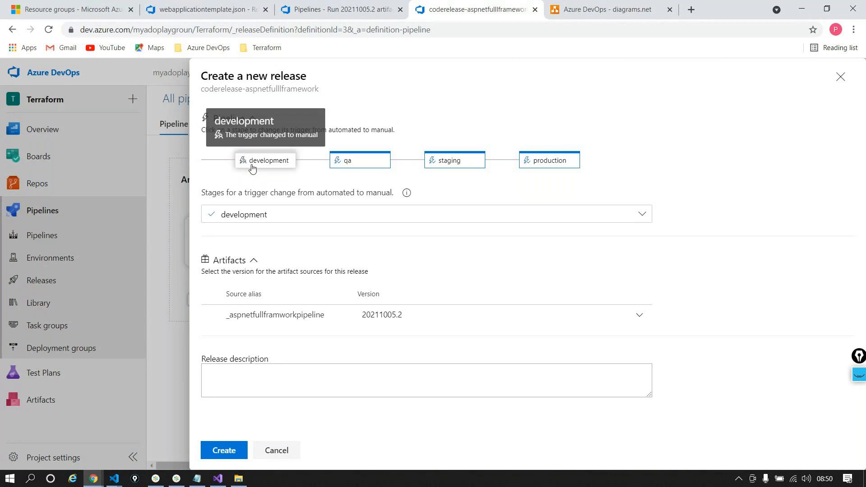
left_click(341, 162)
left_click(429, 162)
left_click(528, 162)
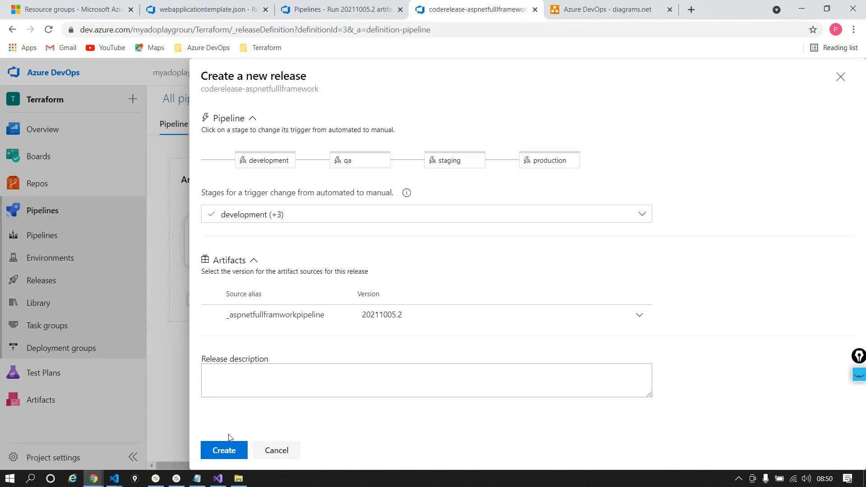
left_click(224, 448)
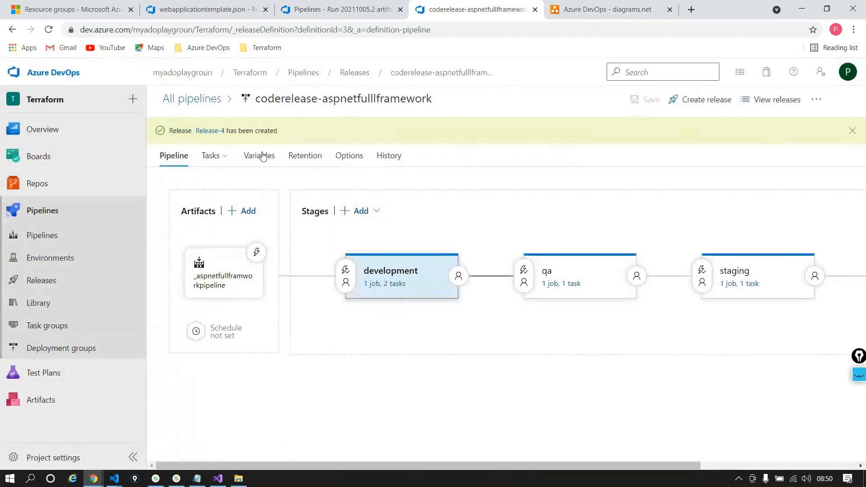
- Deploy the development stage of the newly created release and open that stage's logs
left_click(215, 131)
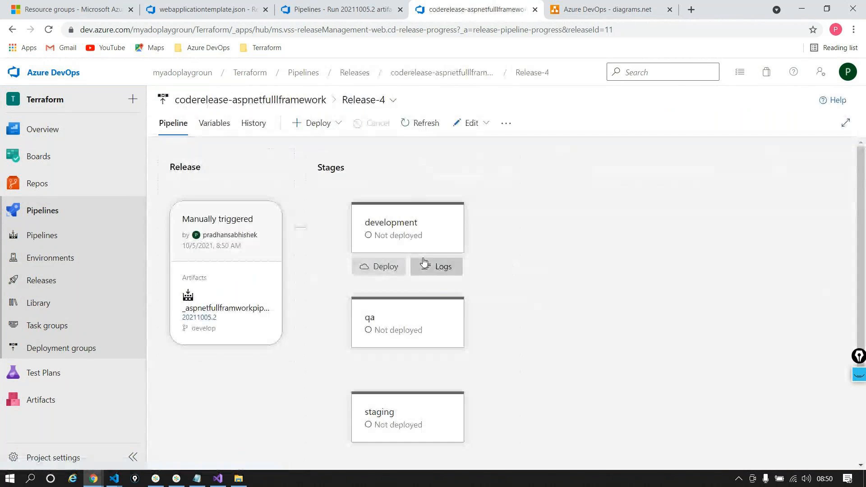
left_click(383, 270)
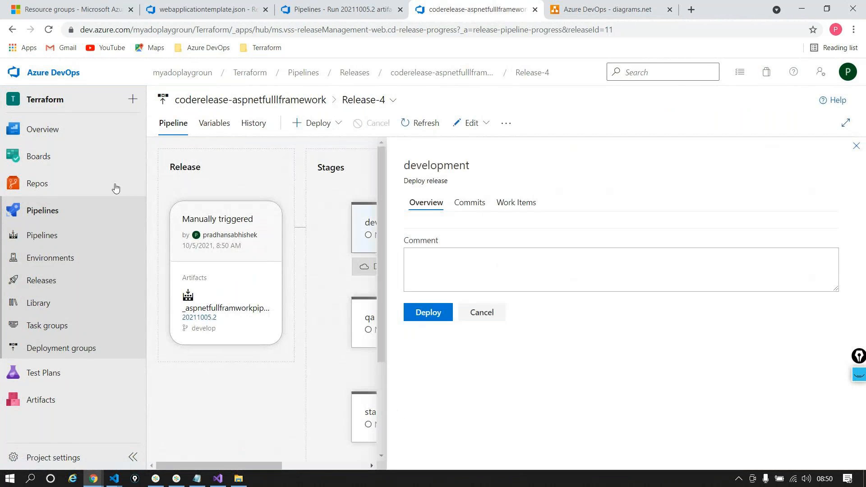
left_click(425, 449)
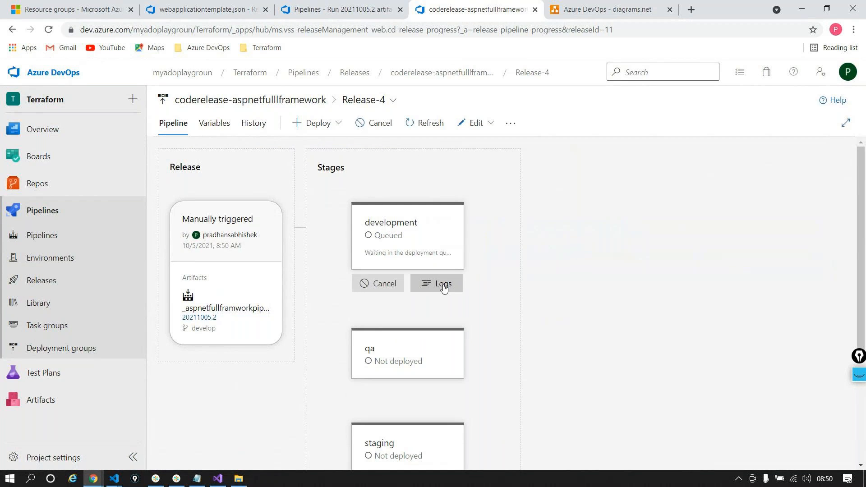
left_click(444, 287)
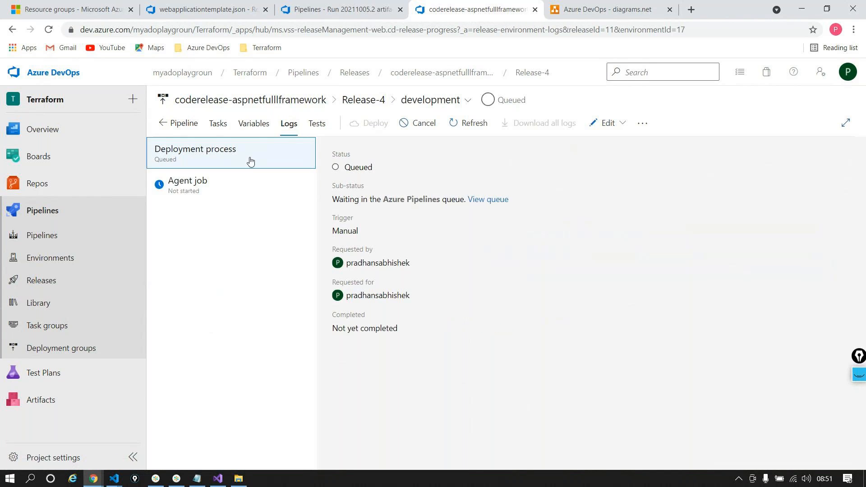
- Examine the agent job's ARM template deployment log for the resource group existence check and the creation of the resource group
left_click(240, 189)
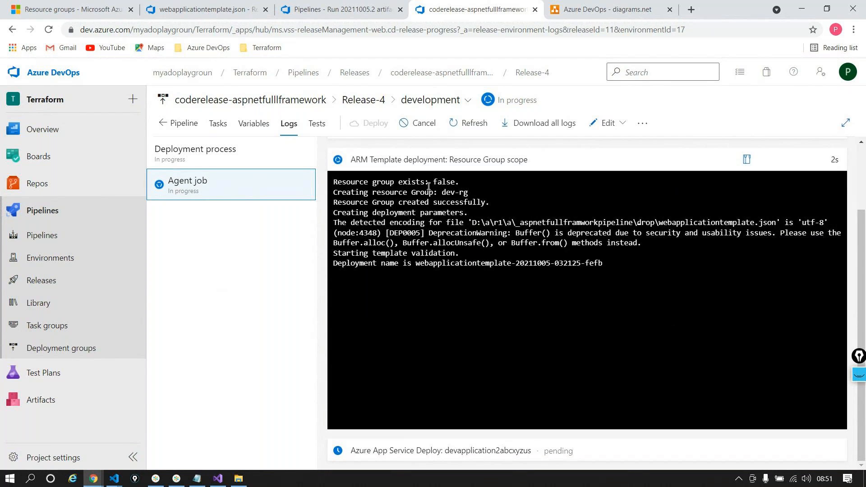
double_click(346, 181)
triple_click(346, 181)
double_click(444, 182)
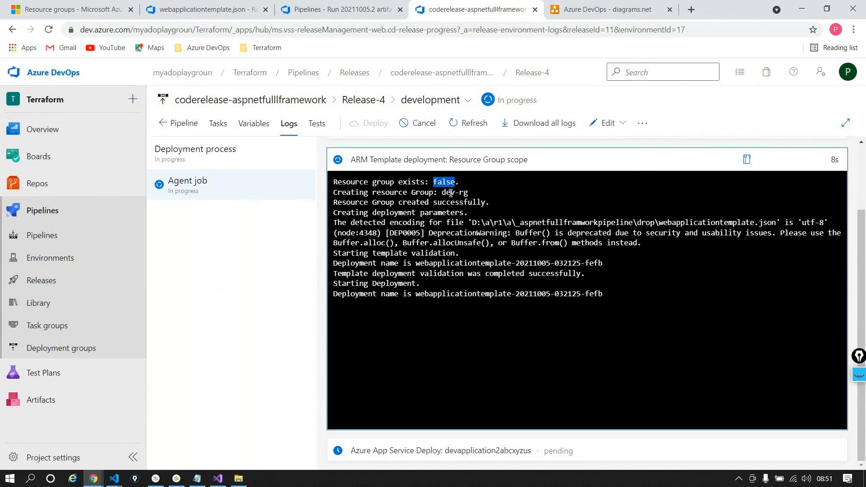
double_click(450, 193)
left_click_drag(490, 202, 333, 202)
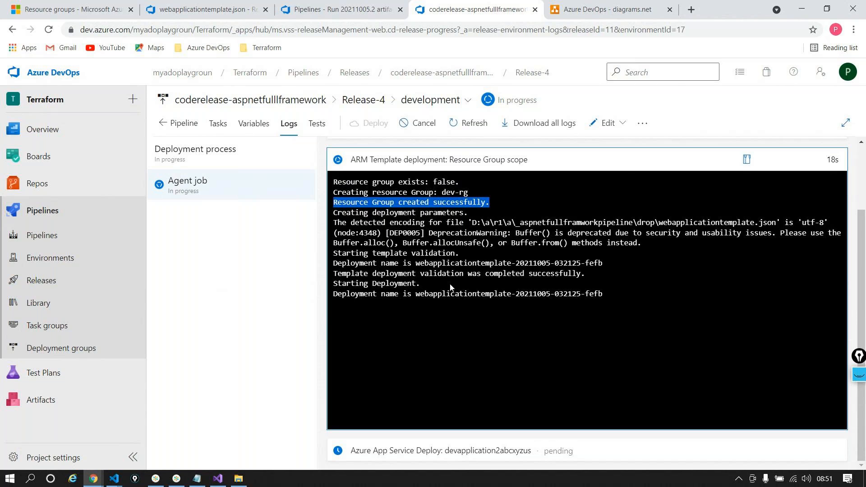
- Switch to the Azure portal, refresh the resource groups list, and open the deployments of the dev-rg resource group
left_click(72, 9)
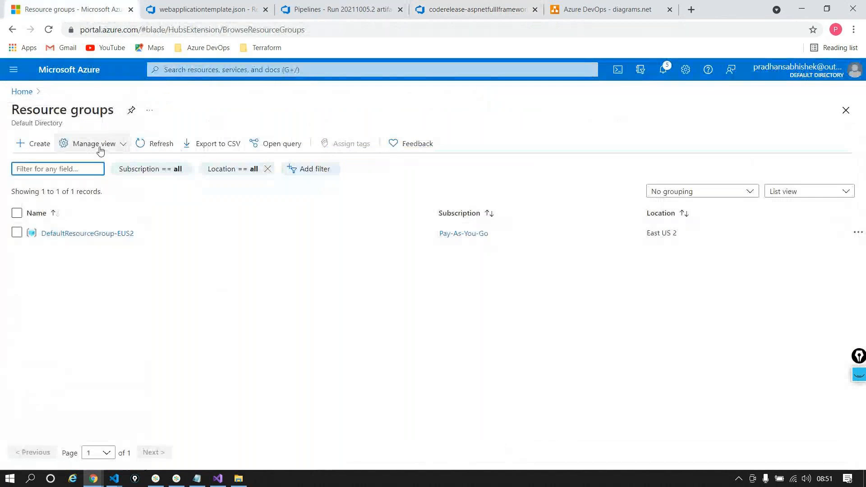
left_click(144, 145)
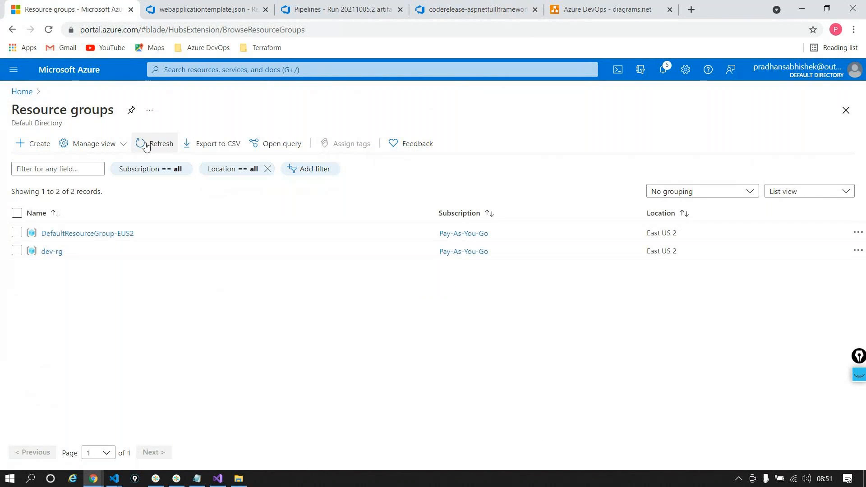
left_click(47, 251)
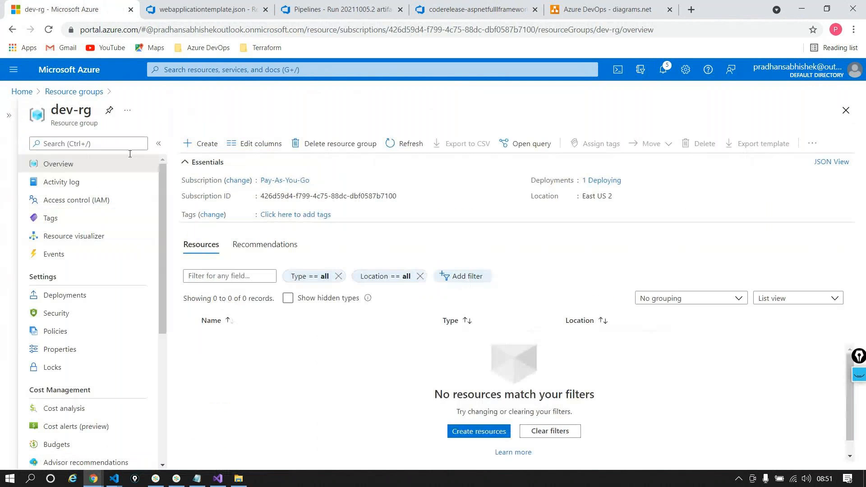
left_click(64, 295)
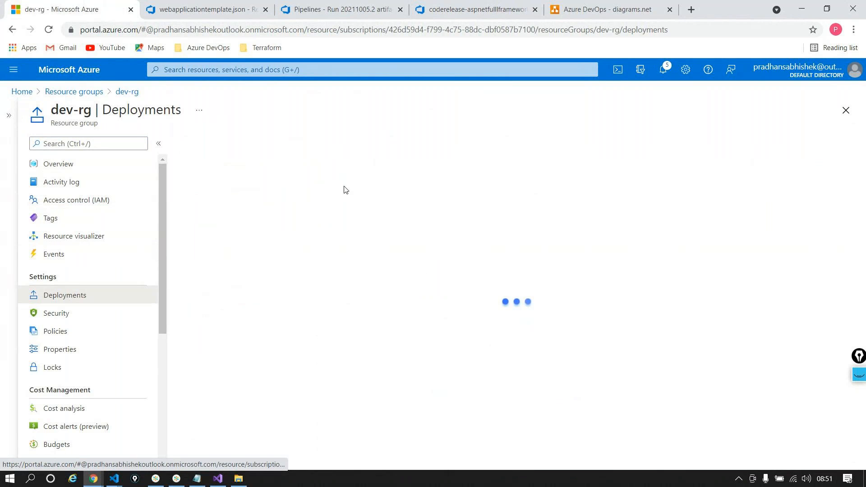
- Expand the resource details of the webapplicationtemplate deployment in dev-rg, and check the development stage's release logs in Azure DevOps
left_click(282, 216)
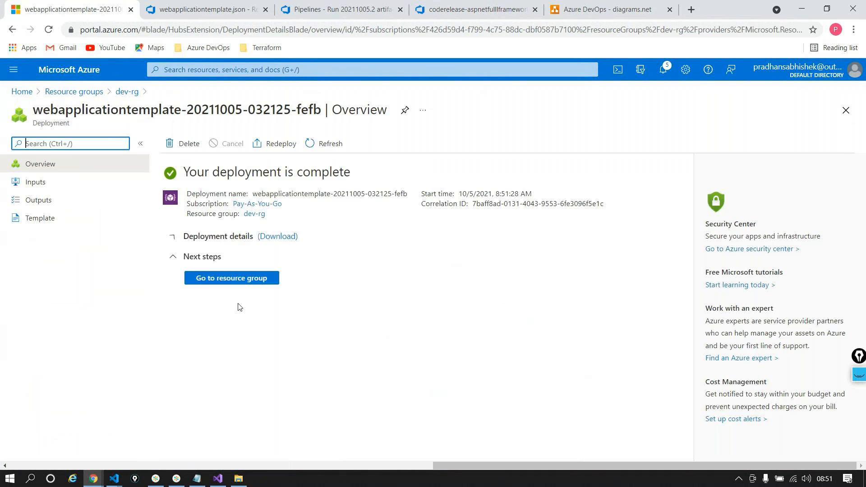
left_click(173, 237)
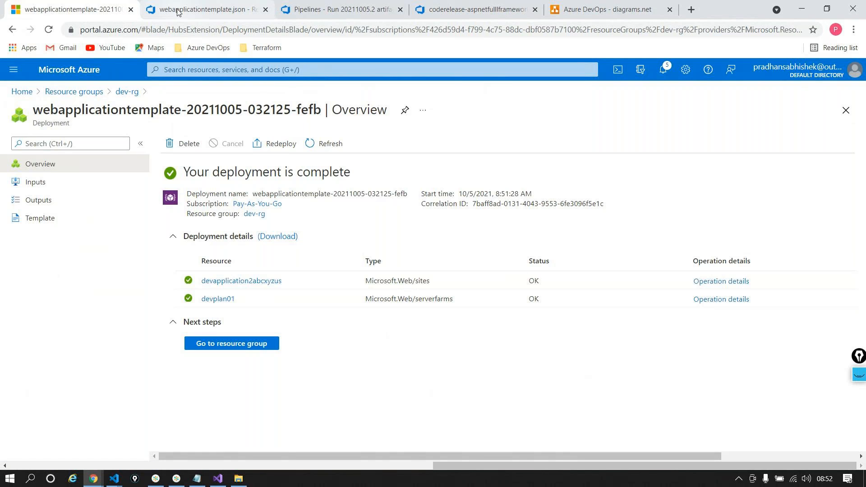
left_click(420, 13)
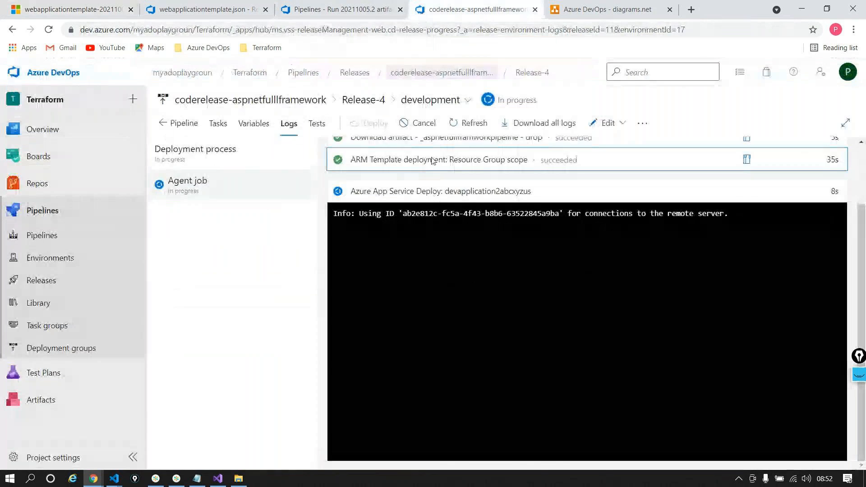
scroll(523, 212, "up", 1)
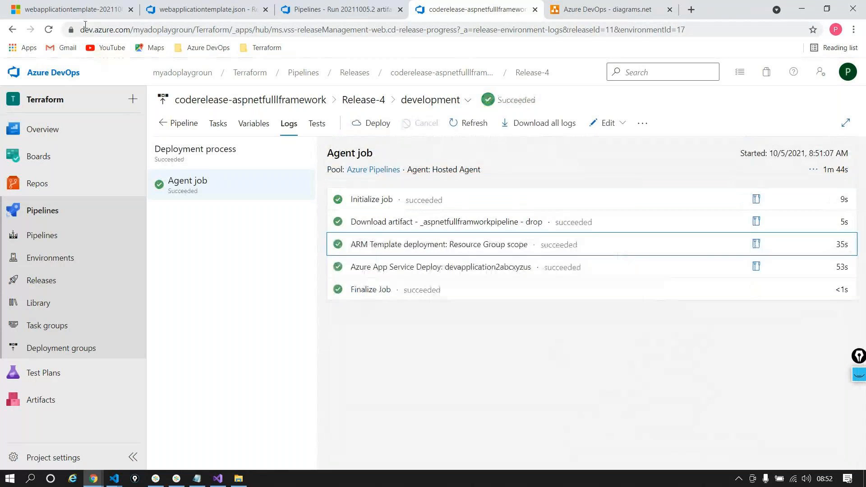
- Switch to the Azure portal, open the devapplication2abcxyzus app service from the dev-rg overview, and browse its website
key("ctrl+1")
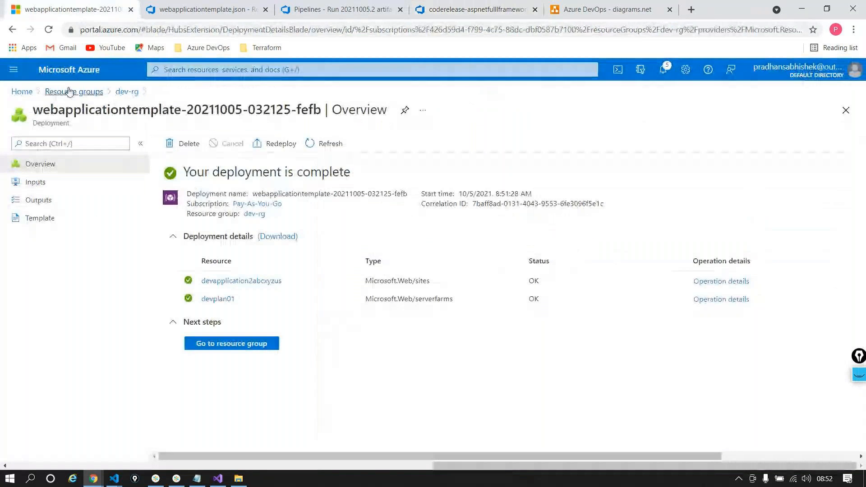
left_click(127, 92)
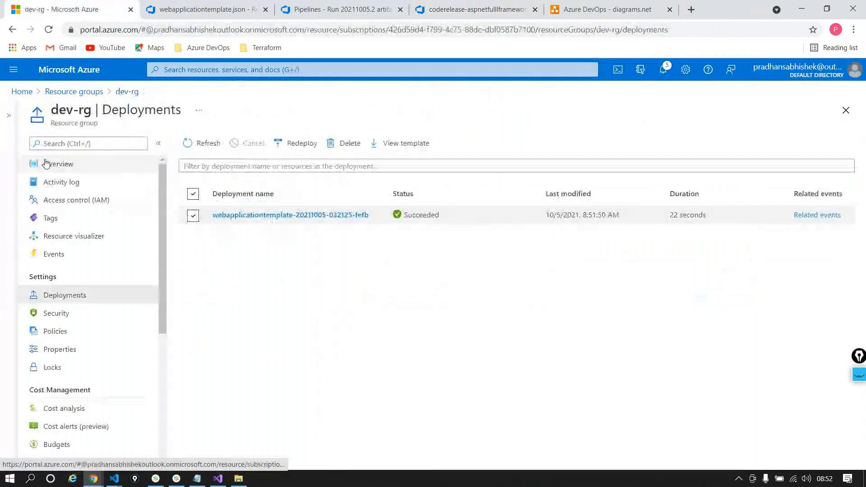
left_click(45, 164)
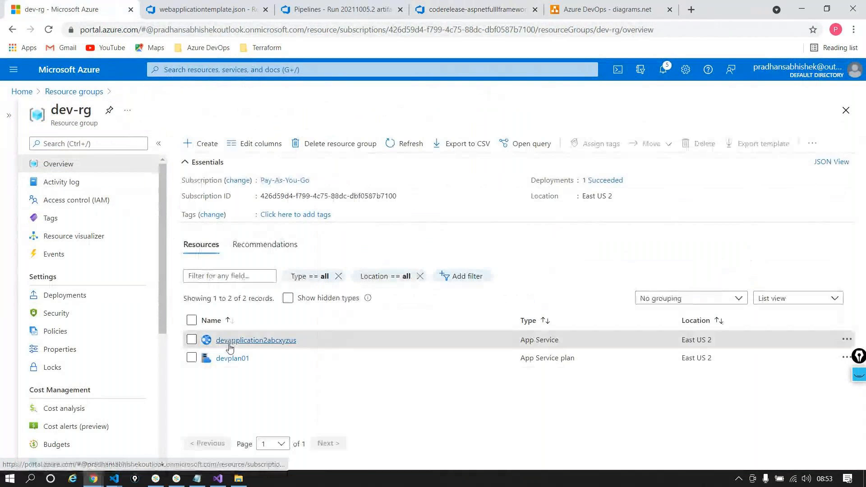
left_click(230, 344)
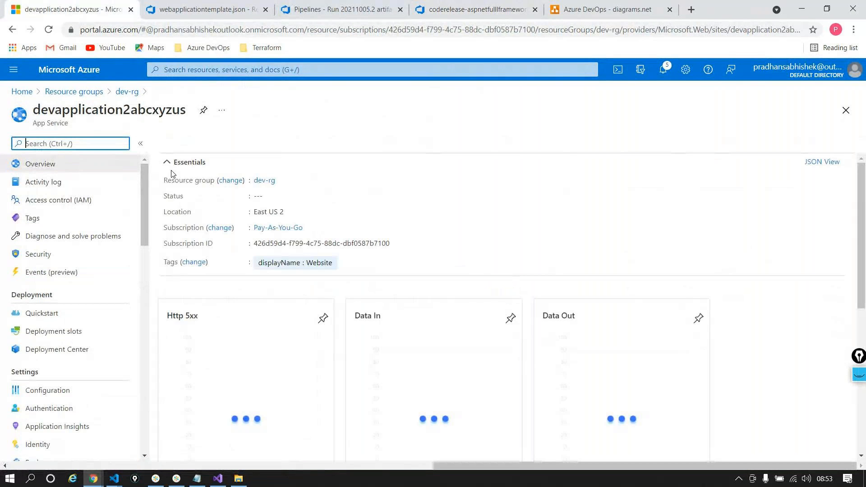
left_click(183, 144)
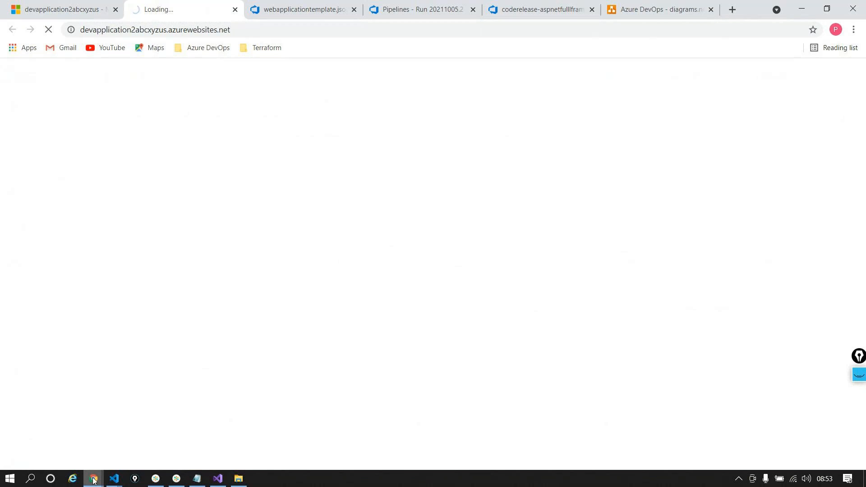
mouse_move(92, 477)
left_click(85, 427)
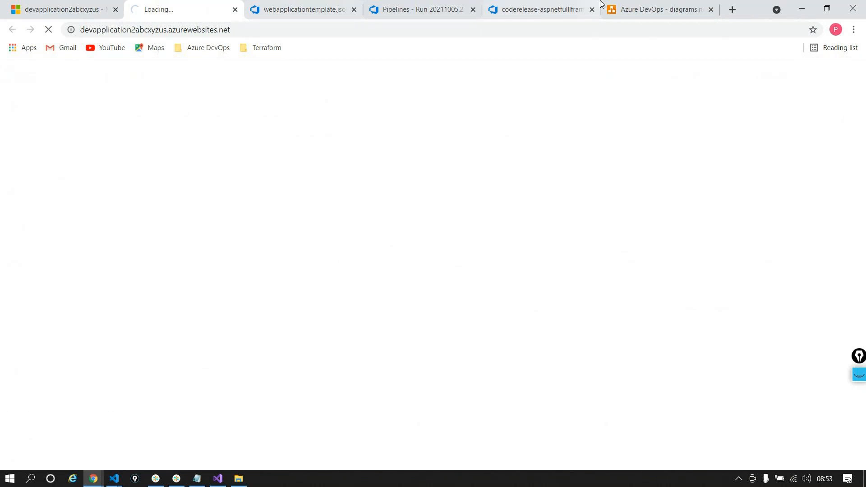
- Check Release-4's stages in Azure DevOps, and read through webapplicationtemplate.json in the repository's armtemplates folder
left_click(567, 16)
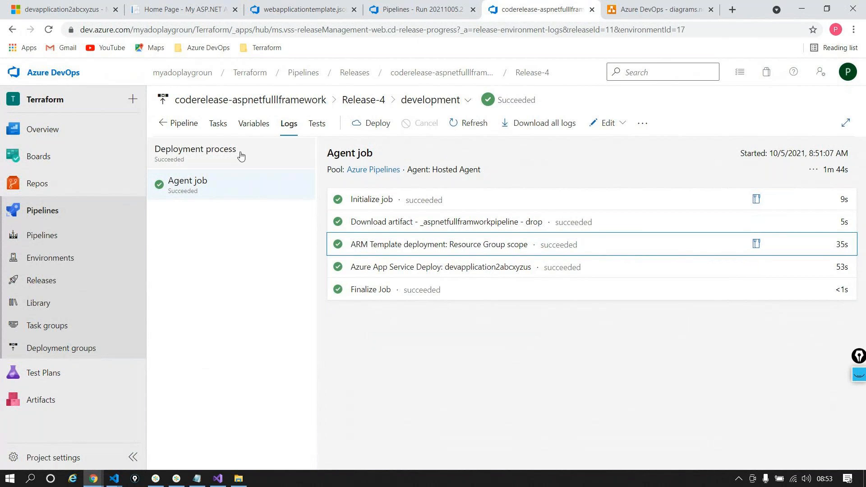
left_click(189, 125)
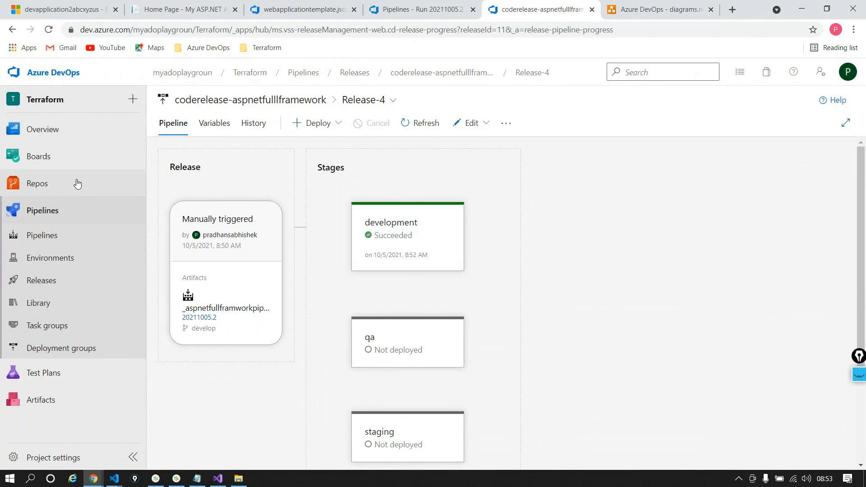
mouse_move(77, 183)
left_click(164, 202)
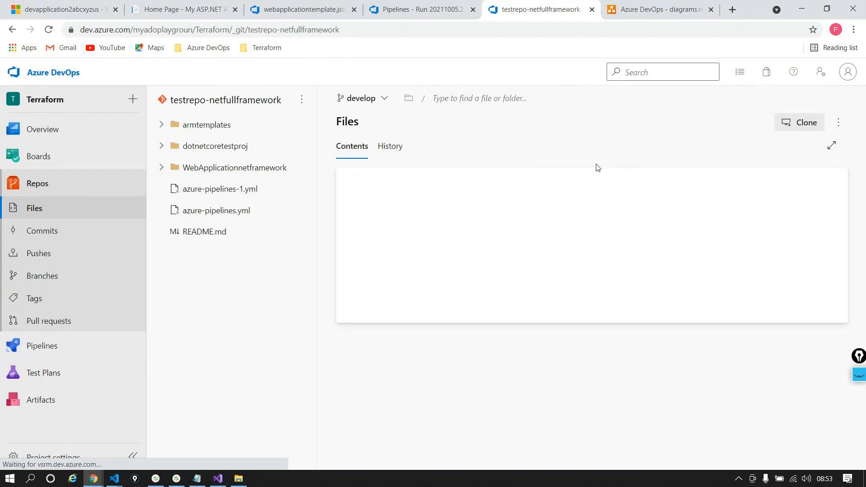
left_click(396, 212)
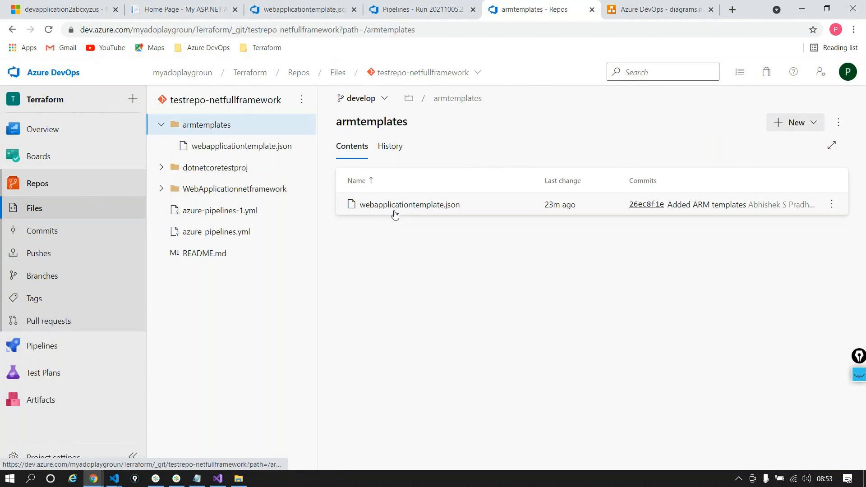
left_click(395, 212)
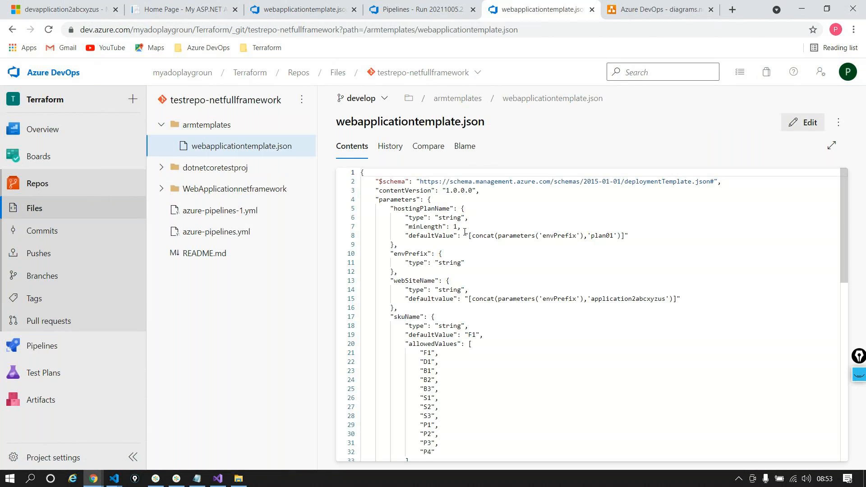
scroll(465, 232, "down", 5)
scroll(492, 266, "down", 3)
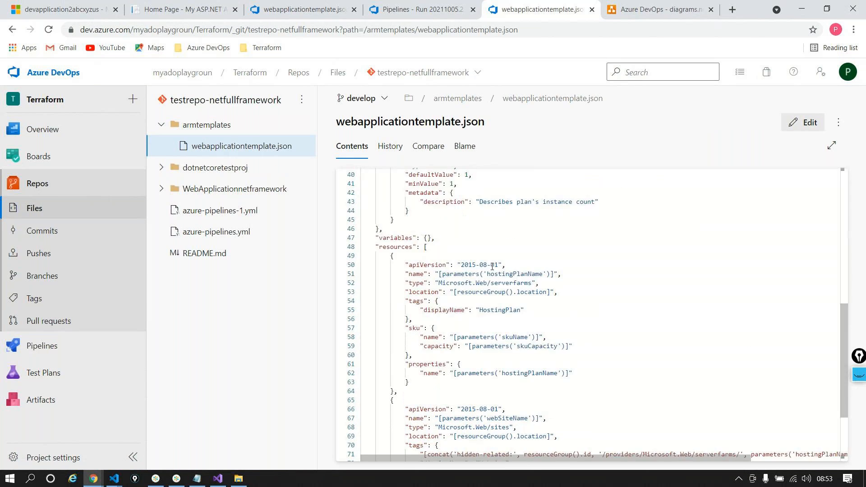
scroll(492, 266, "up", 8)
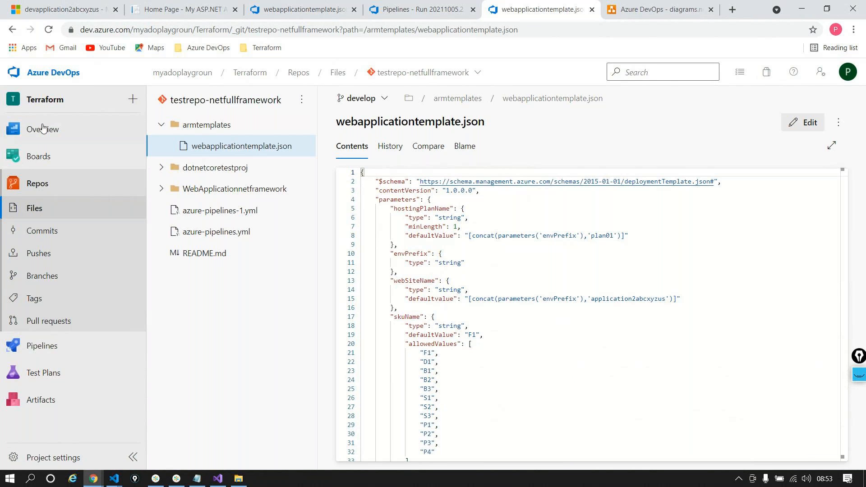
- Return to Release-4 and examine its pipeline variables, including resourceGroupName and the webSiteName value
mouse_move(28, 356)
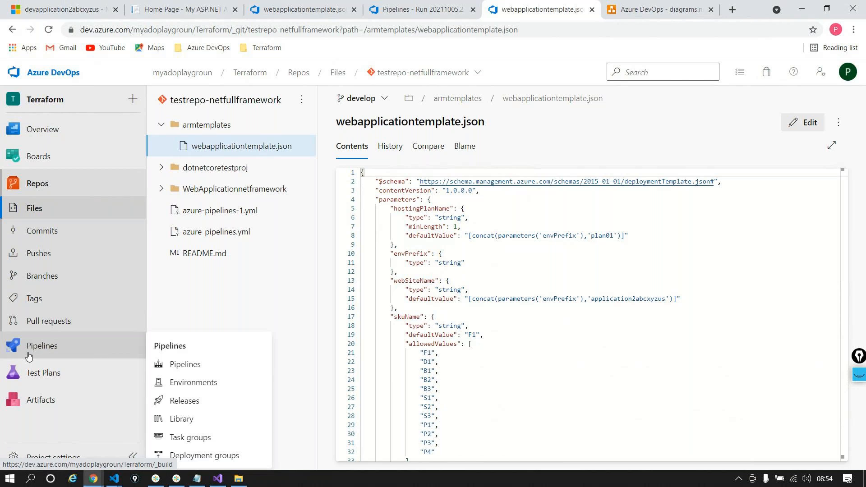
left_click(214, 401)
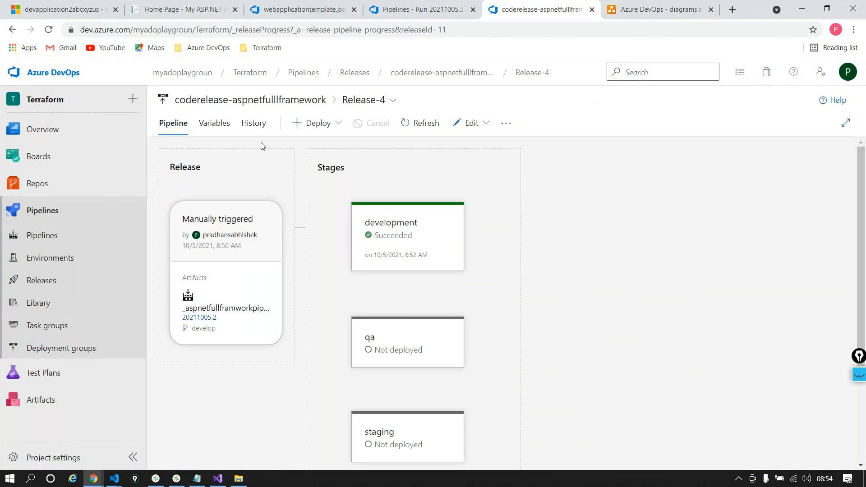
left_click(214, 123)
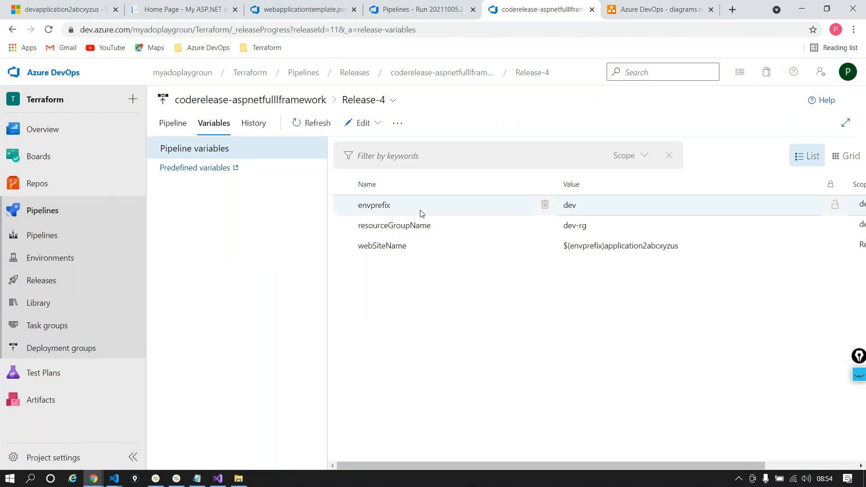
double_click(402, 222)
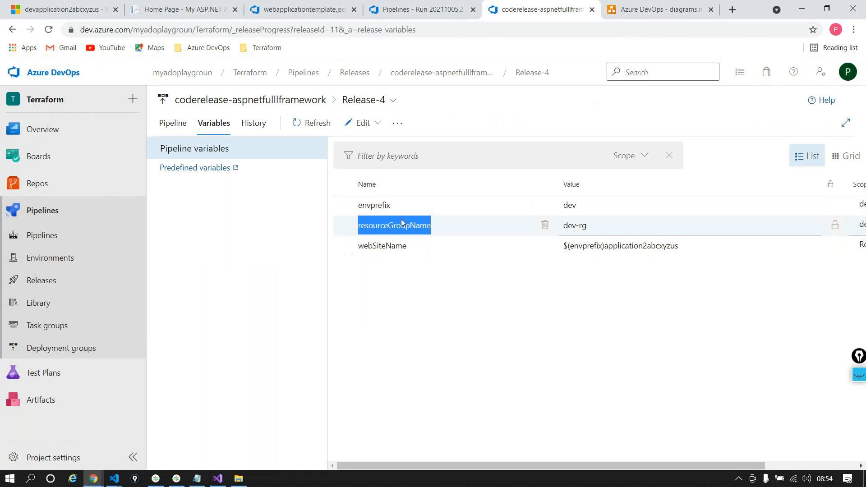
left_click(602, 220)
double_click(397, 253)
triple_click(707, 247)
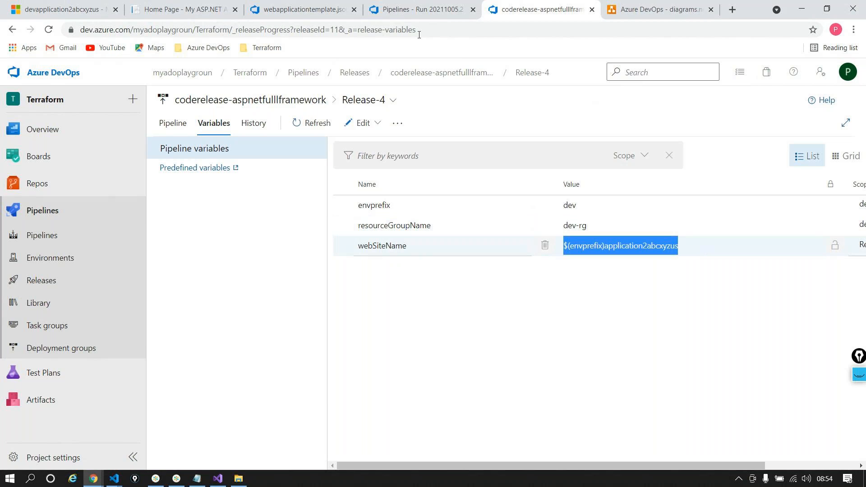
- Close the pipeline run page and highlight the version line on the deployed ASP.NET home page
left_click(472, 9)
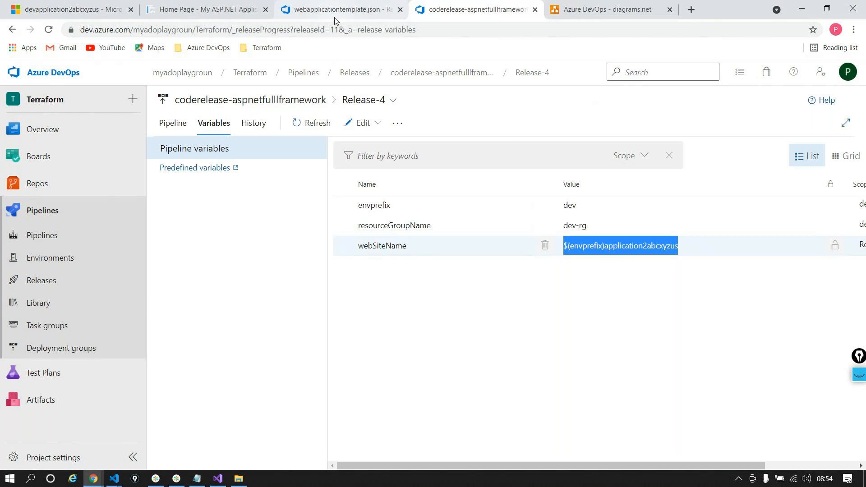
left_click(199, 13)
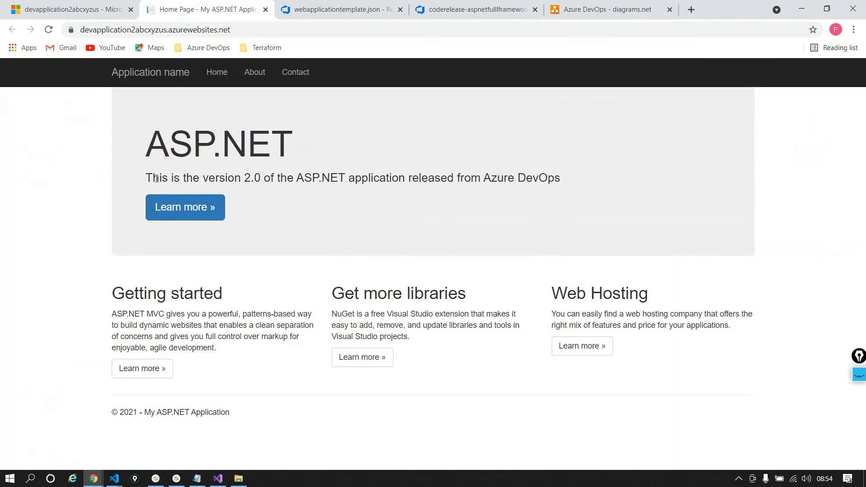
left_click_drag(147, 179, 623, 173)
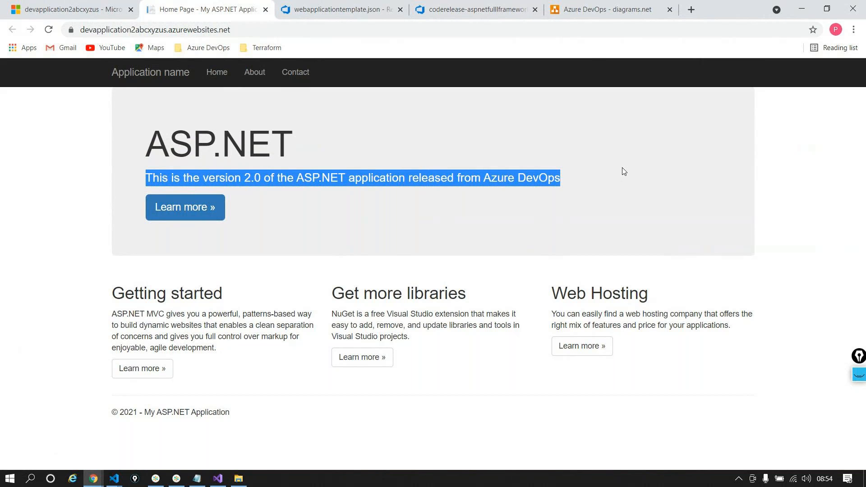
- Open the release pipeline definition for editing from Release-4, and view the development stage's ARM template deployment task
left_click(478, 11)
left_click(361, 123)
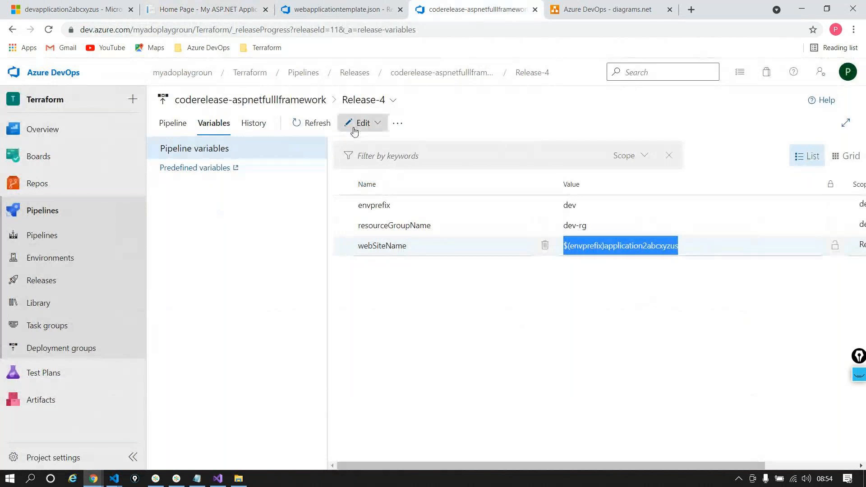
left_click(374, 163)
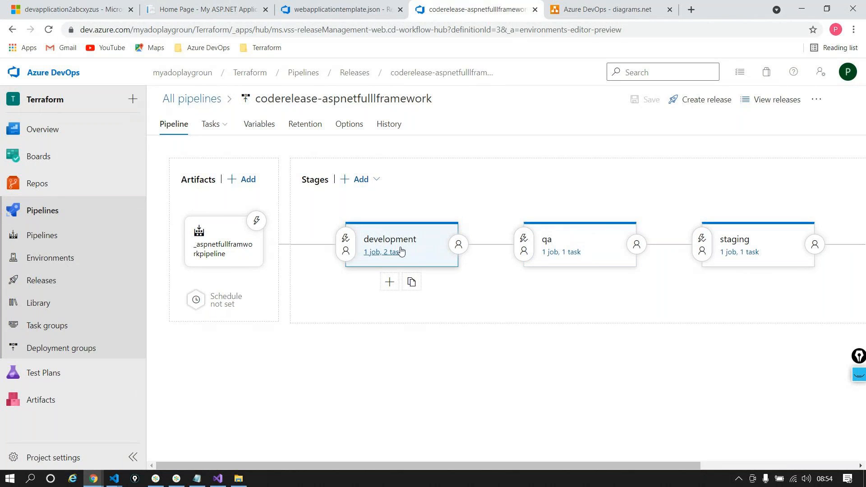
left_click(399, 251)
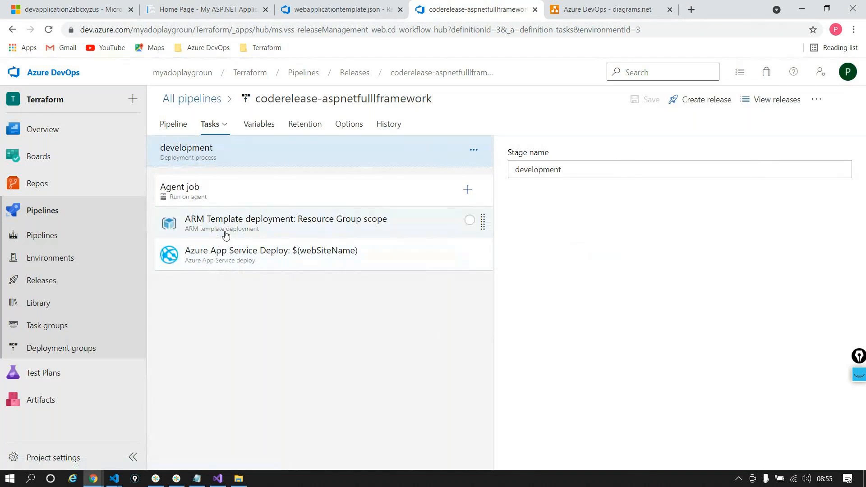
left_click(253, 221)
- Look over the pipeline's stages through production, and review the development stage's task list against them
left_click(174, 124)
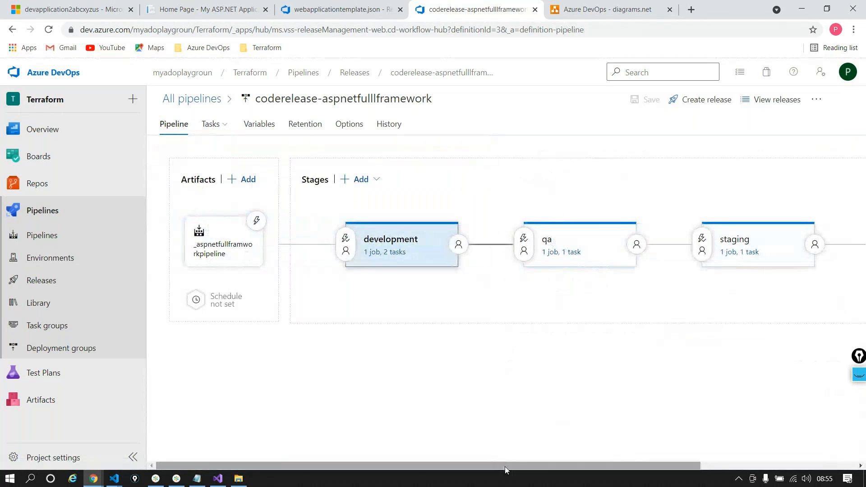
left_click_drag(505, 469, 649, 469)
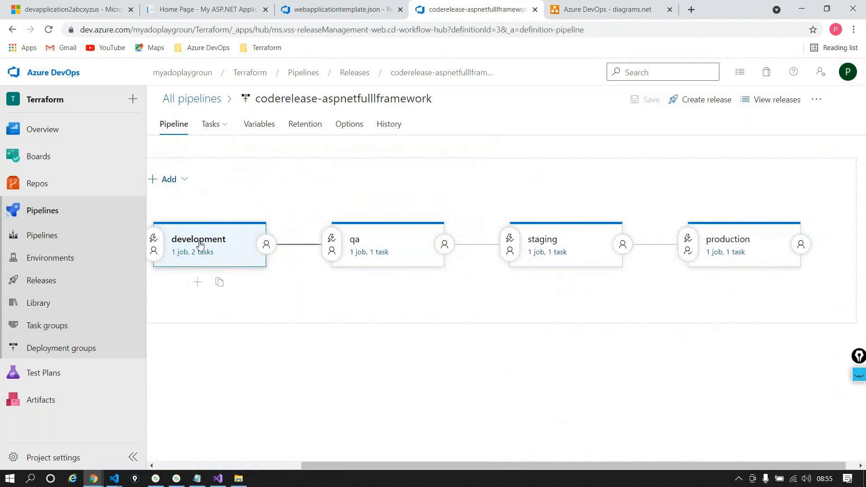
left_click(194, 251)
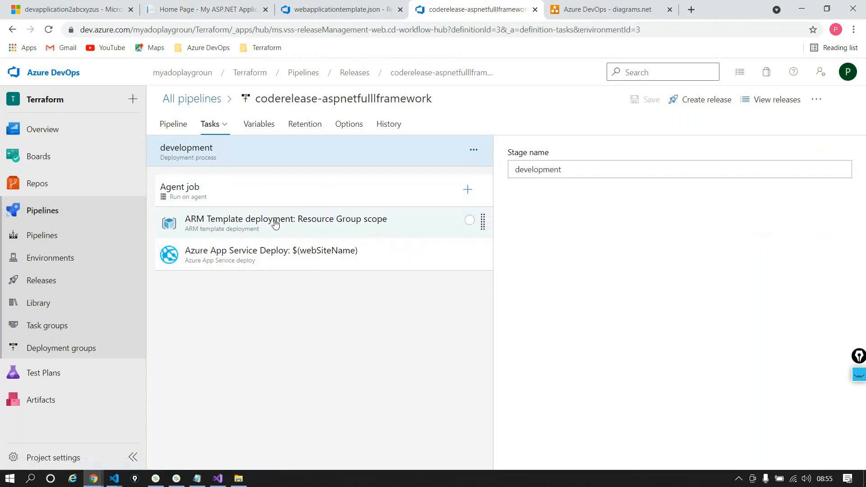
left_click(172, 126)
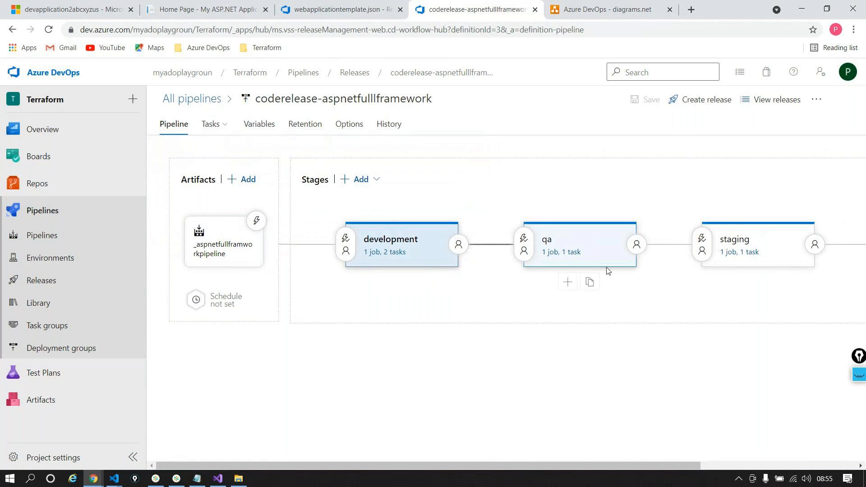
- Open the qa stage's Azure App Service Deploy task and look through its settings
left_click_drag(556, 465, 696, 473)
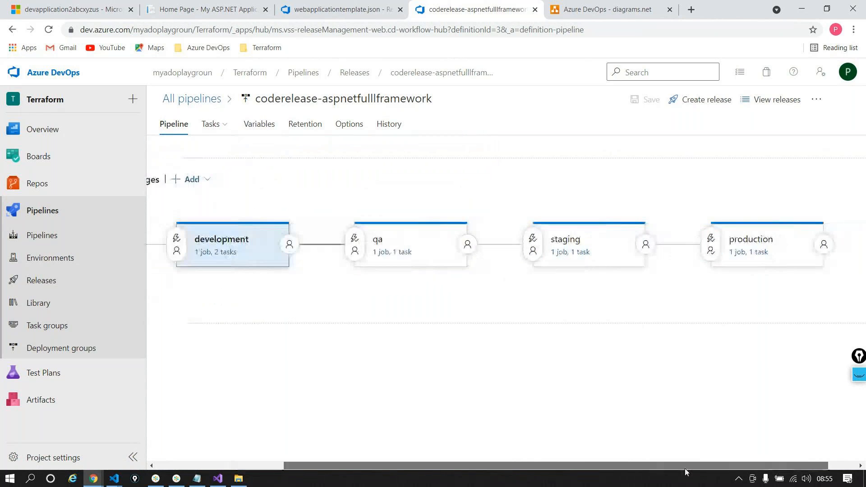
left_click(379, 251)
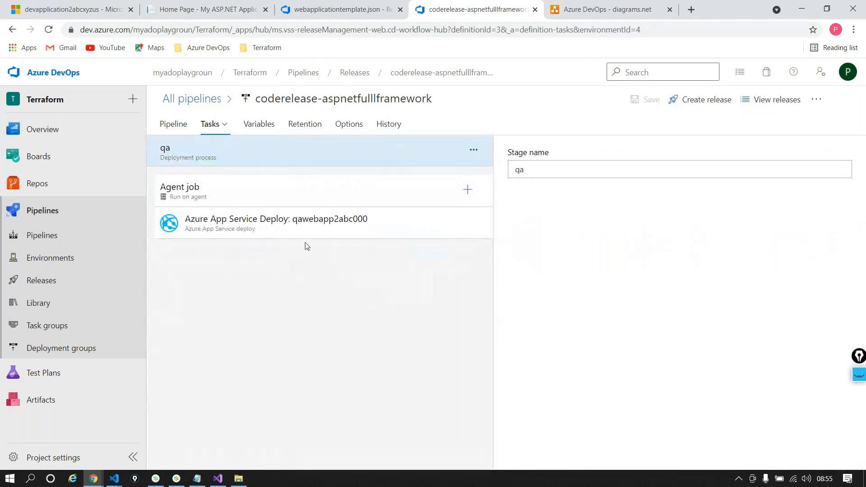
left_click(305, 228)
scroll(667, 334, "down", 3)
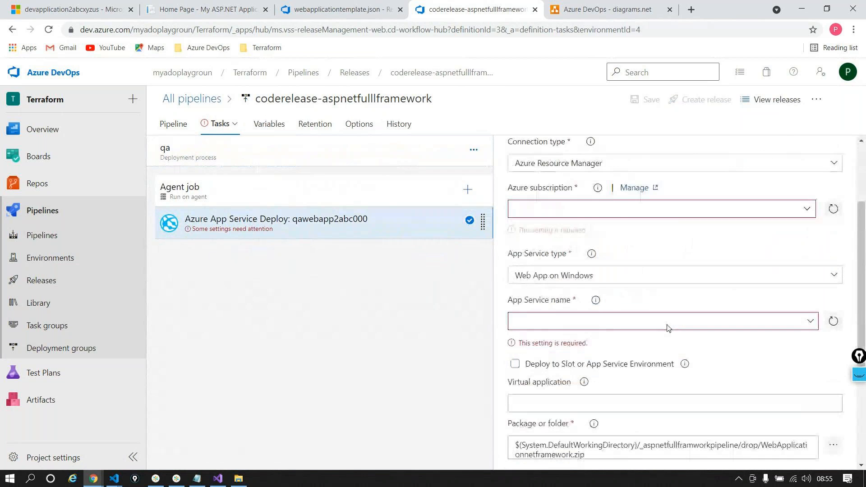
- Open the development stage's ARM template deployment task and review its resource group, template and override parameter settings
scroll(667, 329, "up", 2)
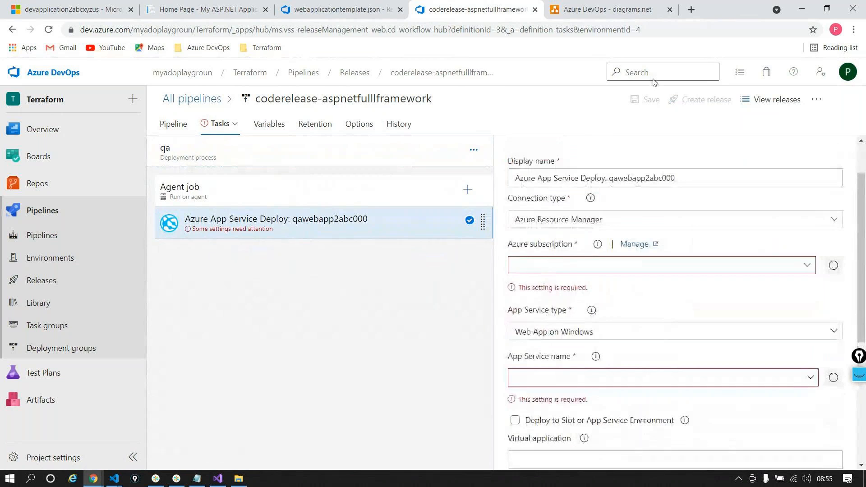
left_click(175, 124)
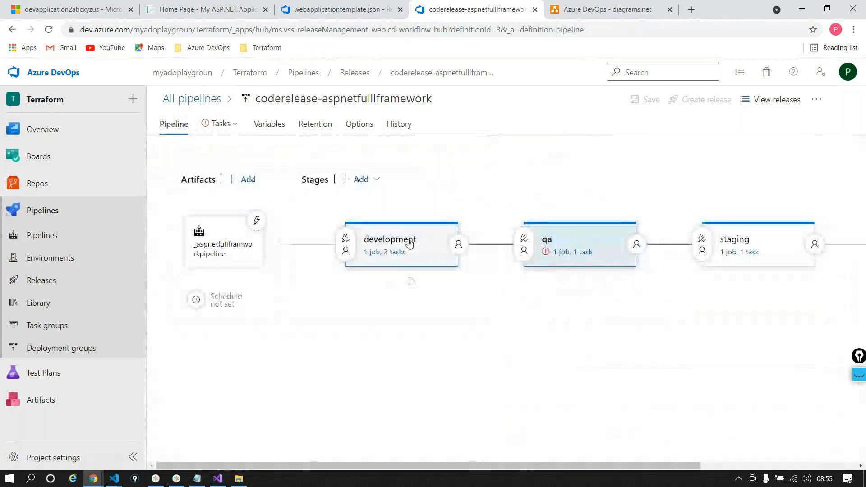
left_click(386, 252)
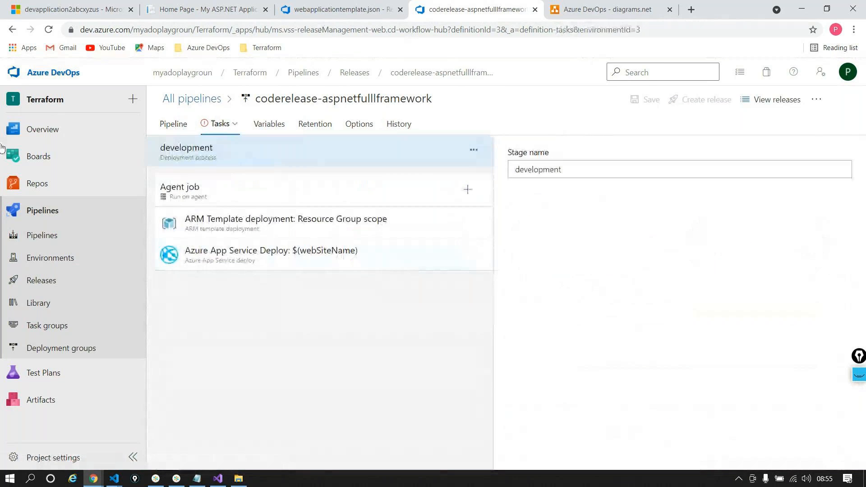
left_click(400, 220)
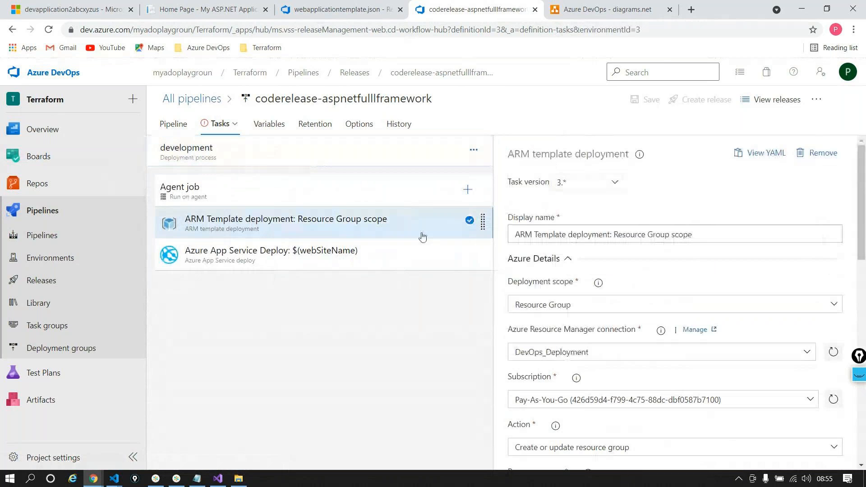
scroll(600, 290, "down", 3)
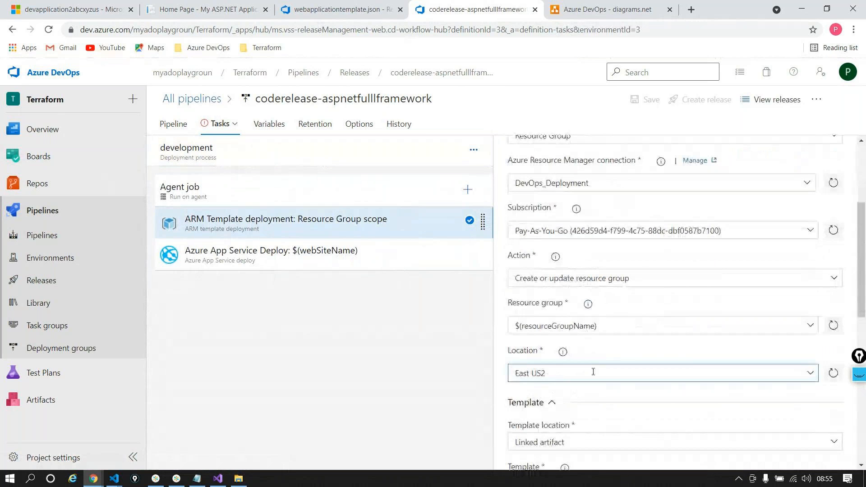
left_click_drag(603, 326, 458, 334)
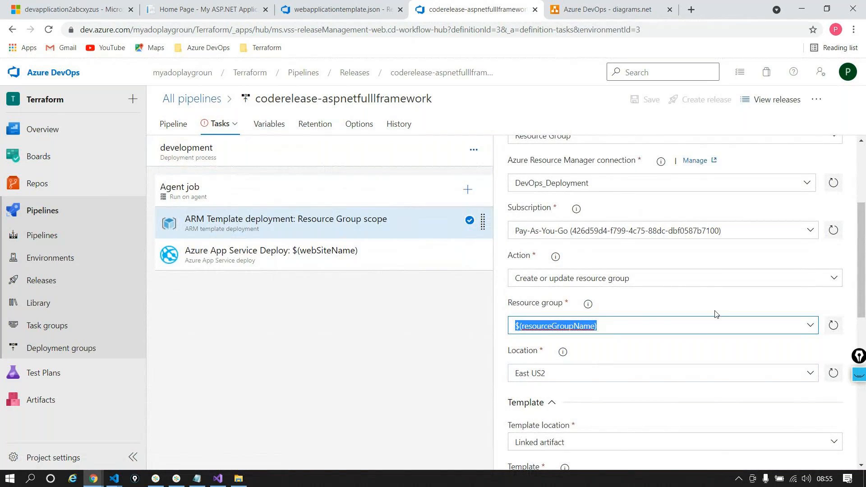
scroll(630, 383, "down", 3)
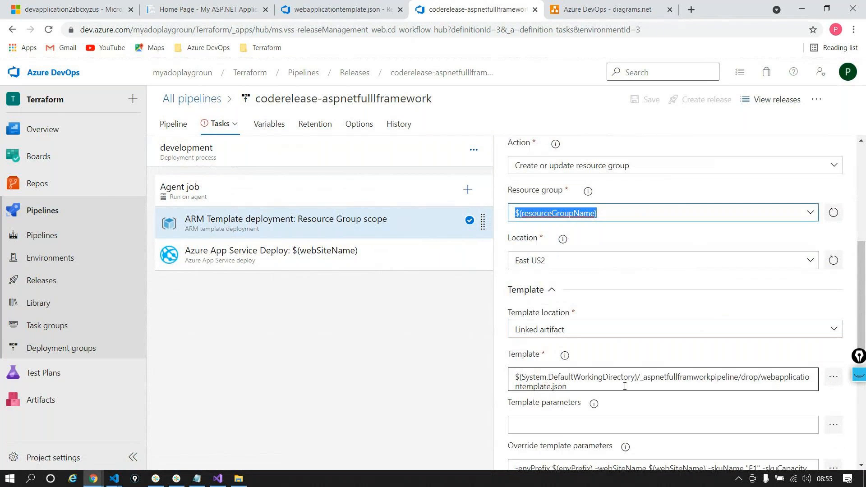
left_click(625, 386)
scroll(614, 406, "down", 3)
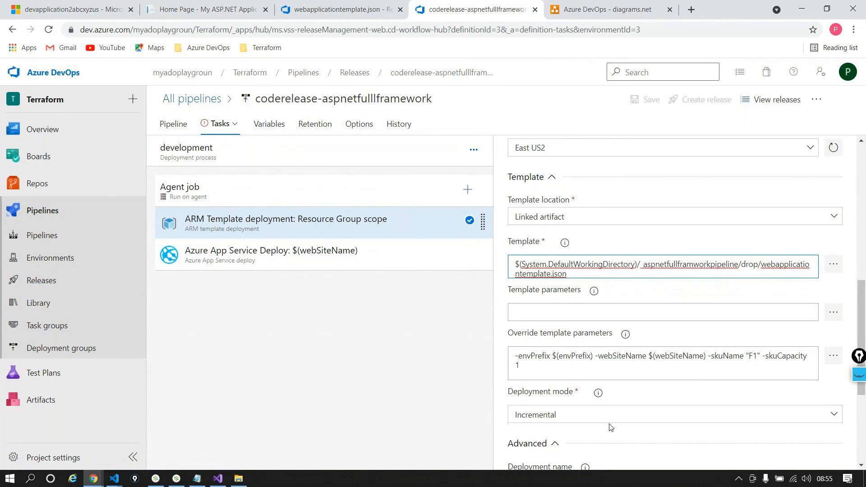
- Check the qa stage from the pipeline's stage overview, and reopen the development stage's task list
left_click(180, 126)
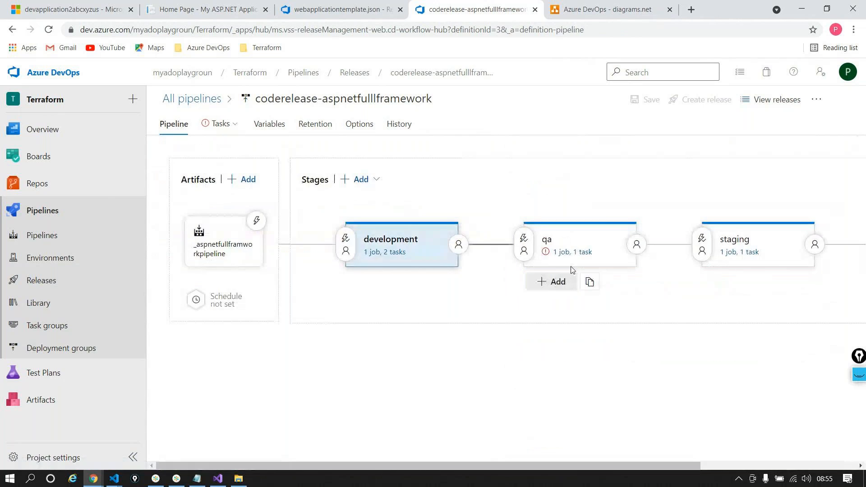
left_click(567, 255)
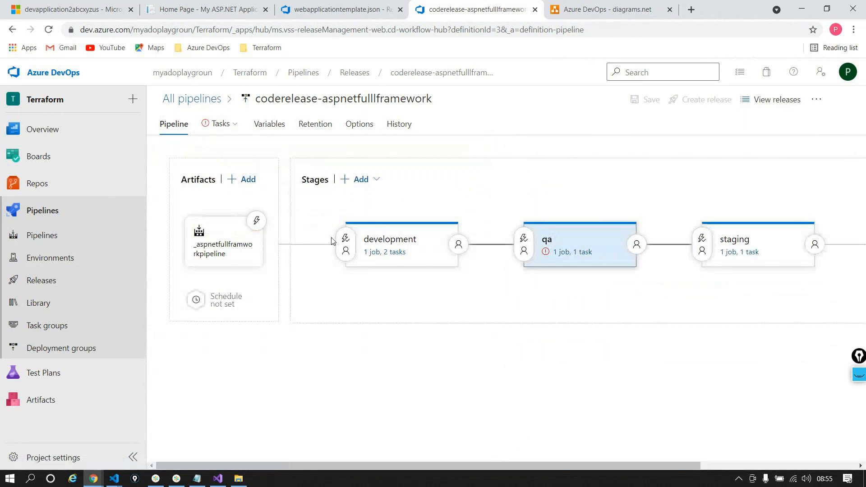
left_click(393, 252)
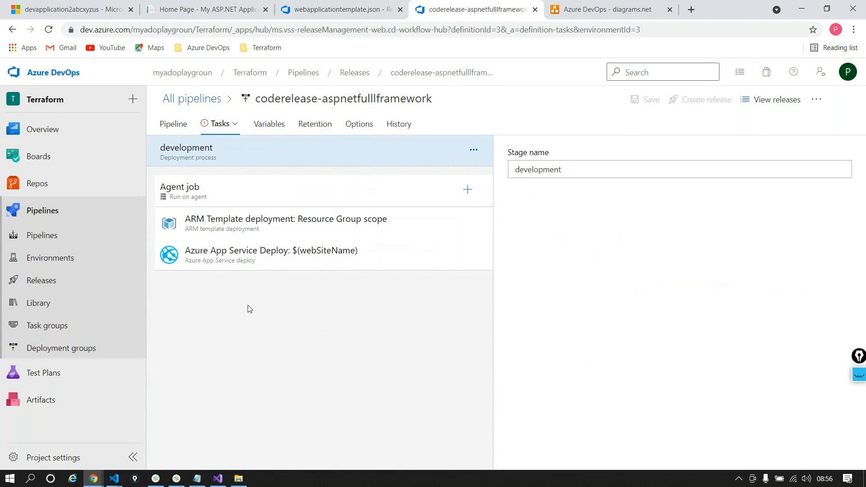
- View the project's Task groups page in a separate browser tab and return to the development stage's tasks
right_click(26, 326)
left_click(49, 332)
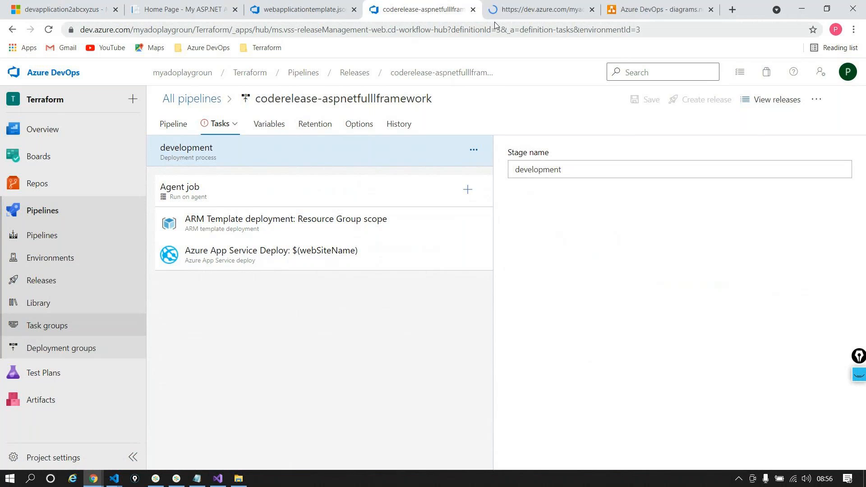
left_click(501, 10)
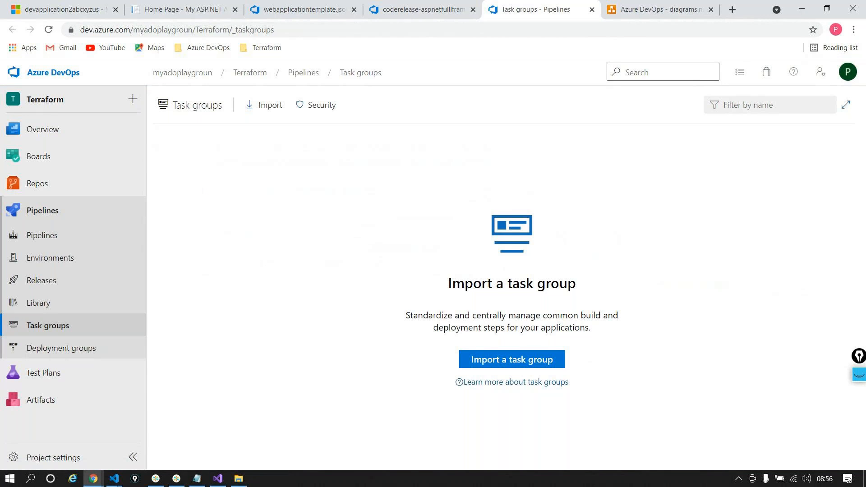
left_click(406, 6)
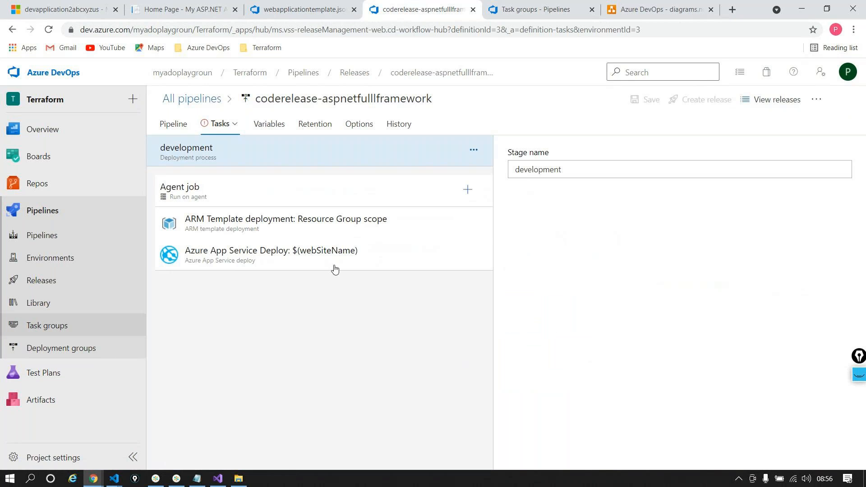
- Start a task group from the ARM Template deployment and Azure App Service Deploy tasks, naming it armdeployment
left_click(285, 221)
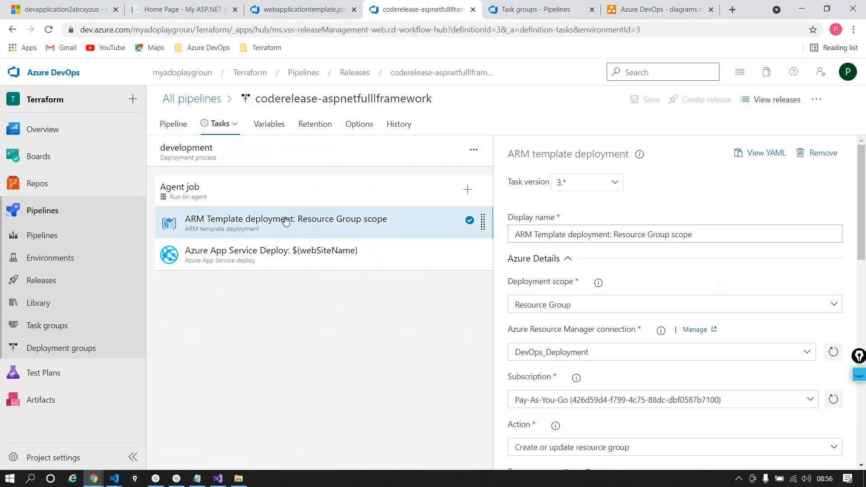
key("shift+Down")
right_click(286, 221)
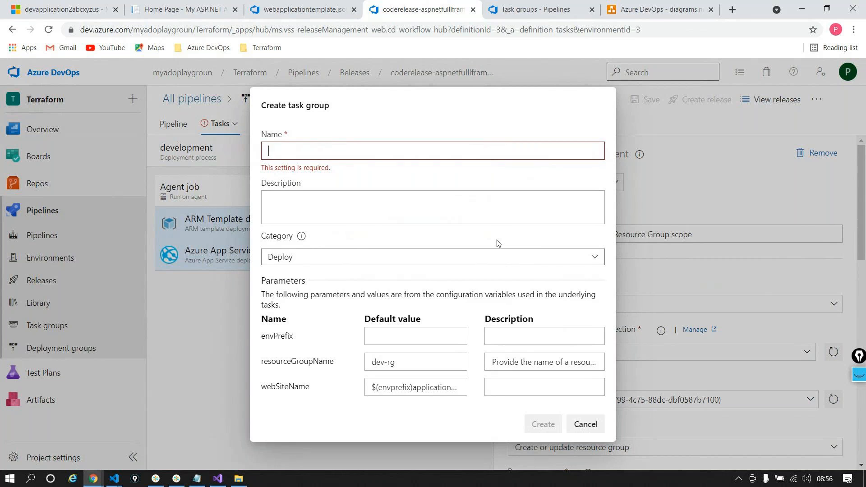
type("armd")
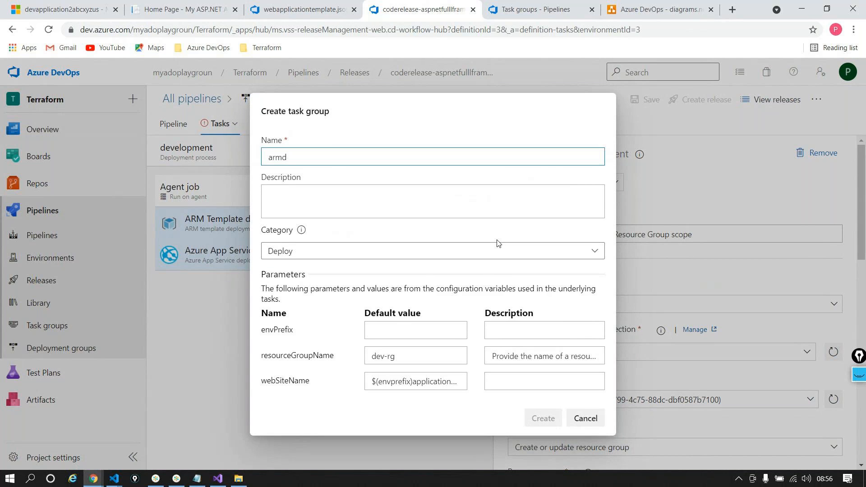
type("eployment")
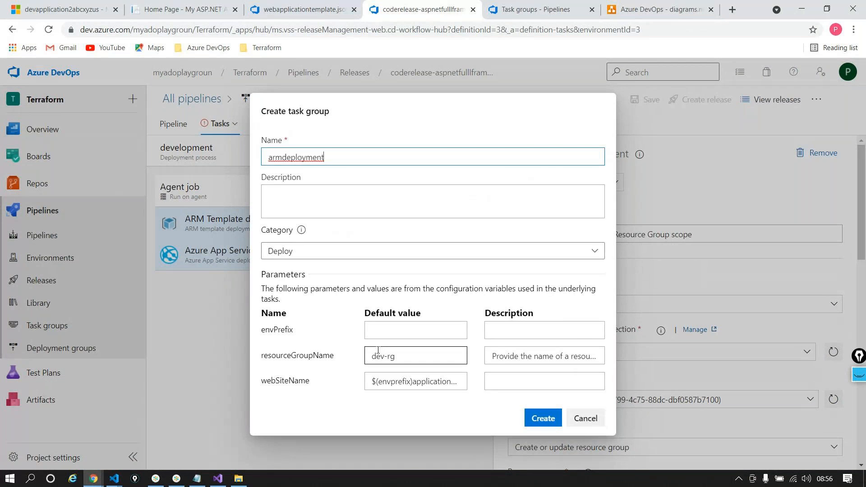
- Set the task group's envPrefix parameter default to $(envPrefix)
left_click(377, 333)
double_click(286, 331)
key("ctrl+c")
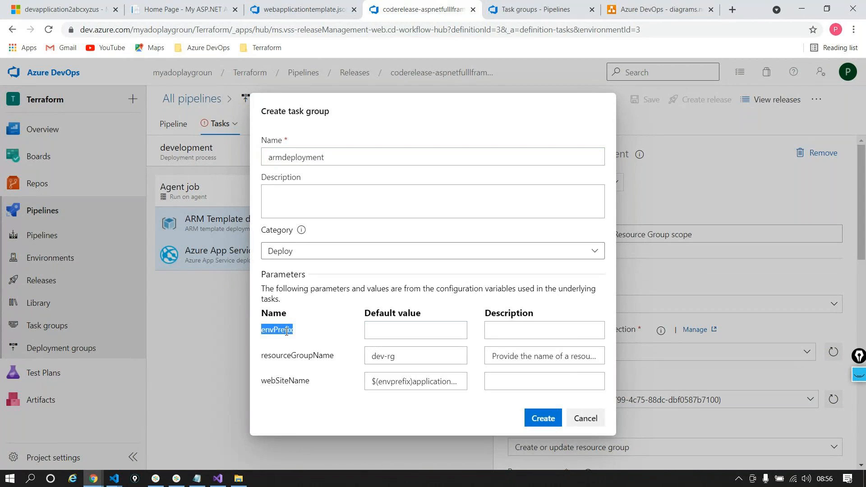
left_click(414, 331)
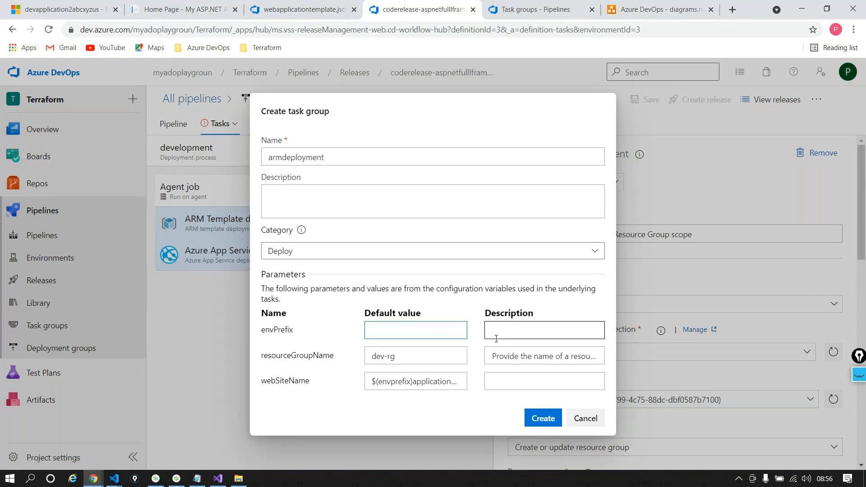
type("$(")
key("ctrl+v")
type(")")
- Set the default value of the resourceGroupName parameter to $(resourceGroupName)
double_click(302, 355)
key("ctrl+c")
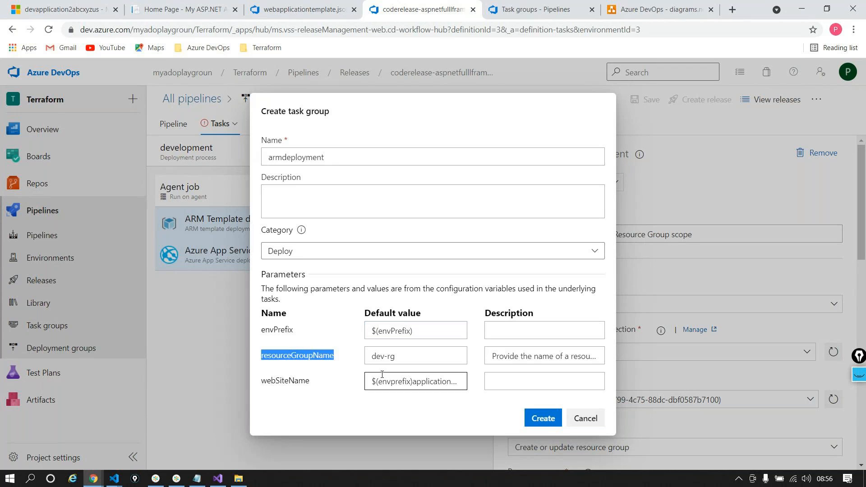
triple_click(384, 356)
key("BackSpace")
type("$()")
key("ctrl+v")
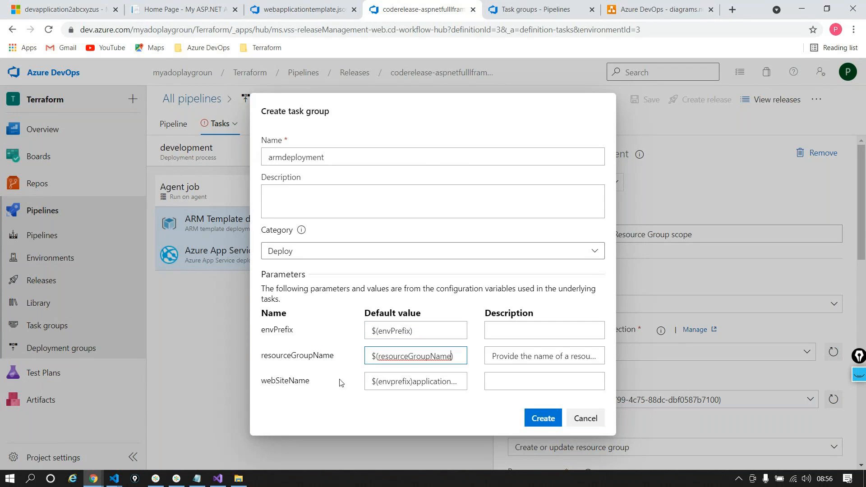
- Set the webSiteName parameter's default value to $(webSiteName) and create the task group
double_click(285, 380)
triple_click(429, 387)
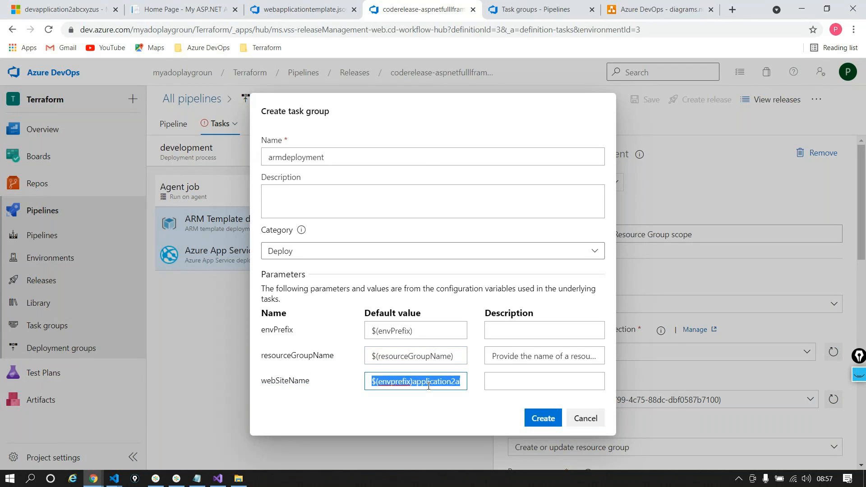
key("BackSpace")
type("$()")
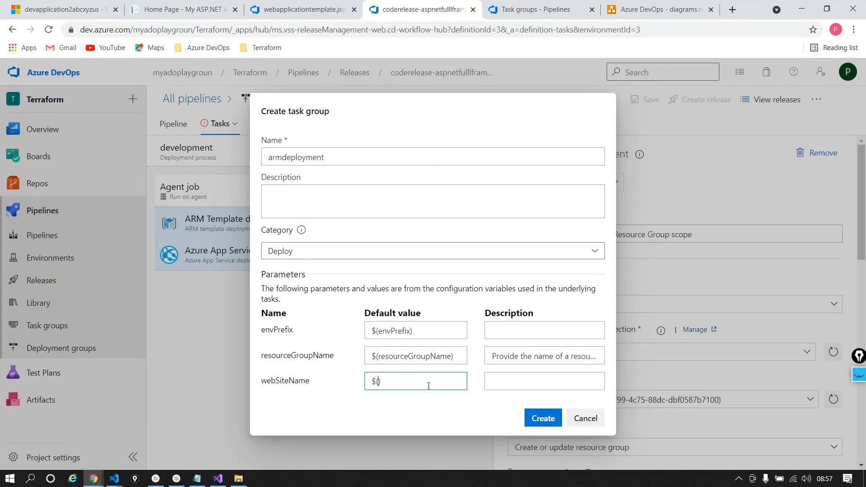
type("webSiteName")
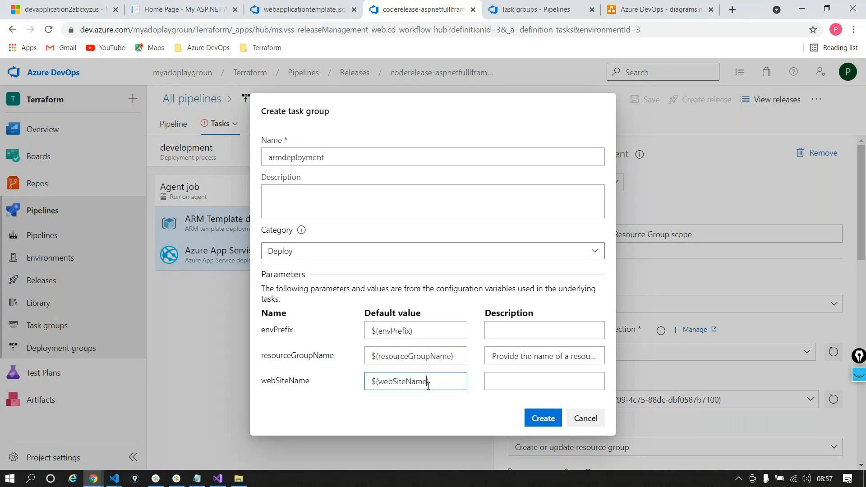
left_click(562, 416)
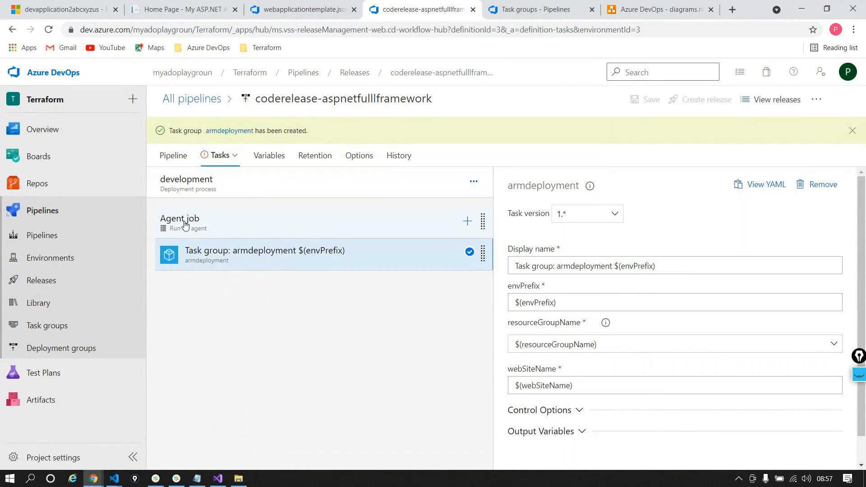
- Open the armdeployment task group for management and review its ARM template deployment task through the override template parameters
right_click(265, 260)
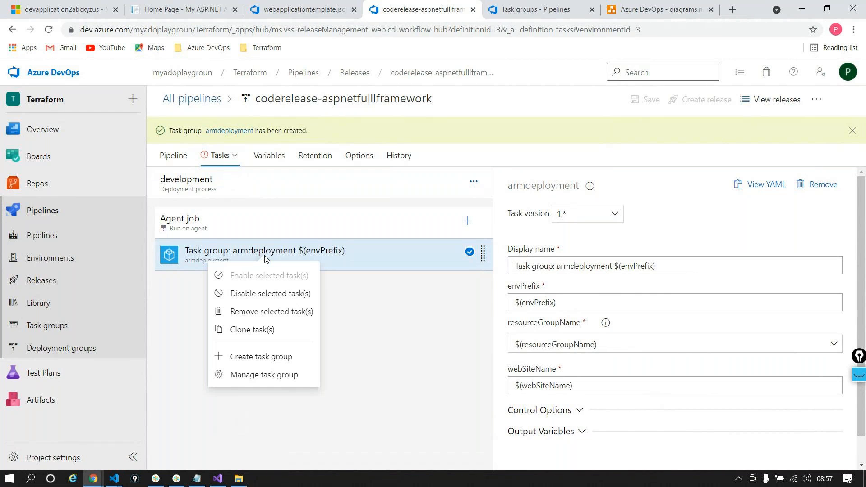
left_click(264, 375)
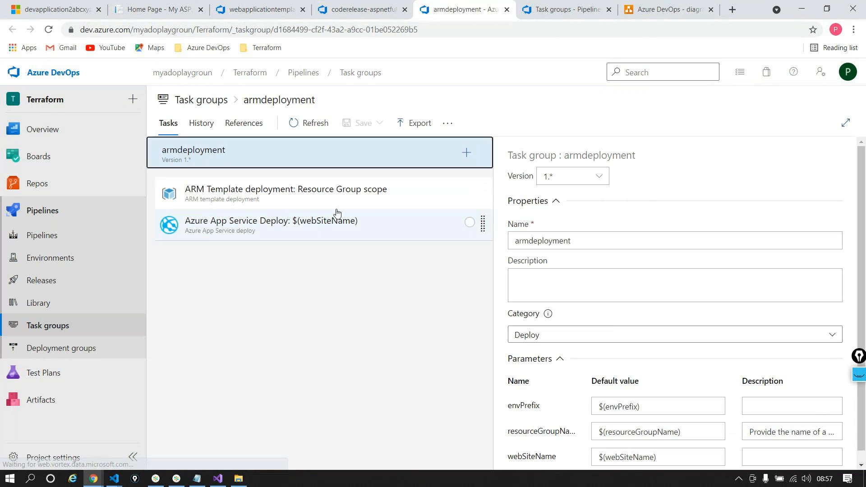
left_click(331, 197)
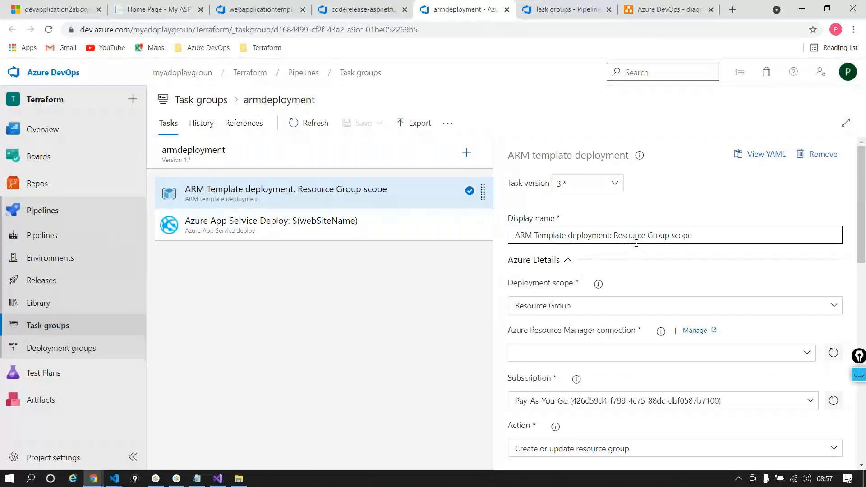
scroll(632, 272, "down", 1)
scroll(632, 271, "down", 1)
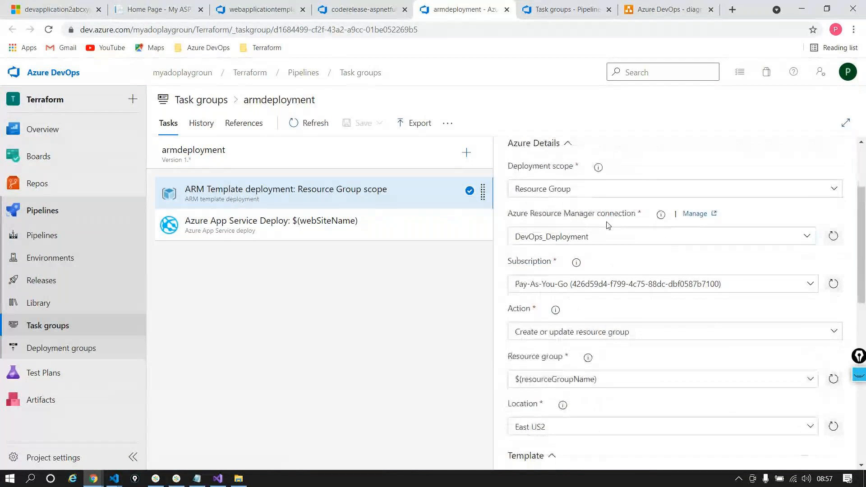
scroll(608, 225, "down", 3)
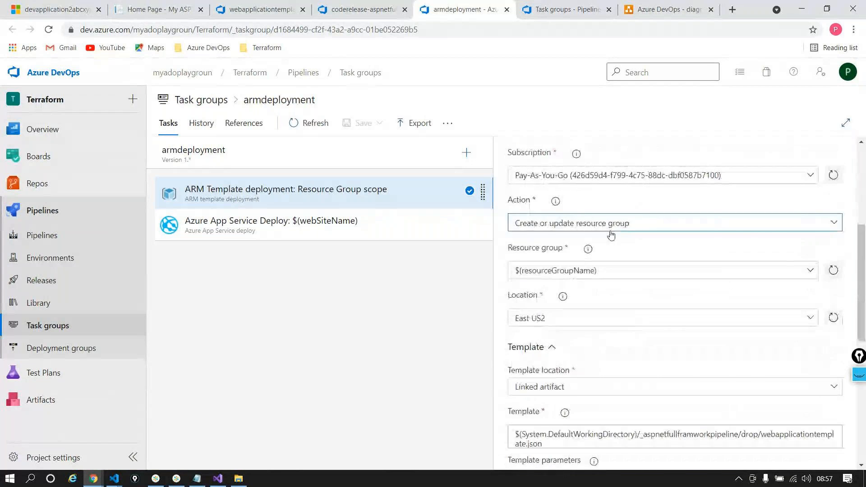
scroll(617, 240, "down", 1)
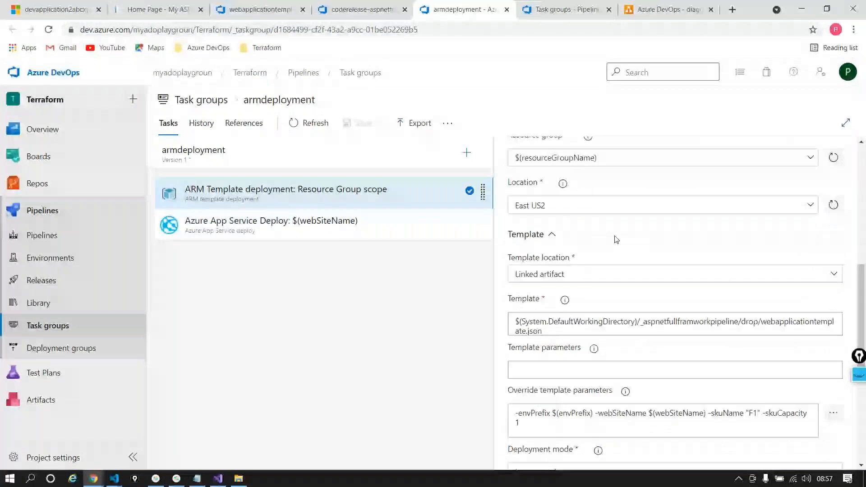
scroll(616, 239, "down", 1)
triple_click(581, 371)
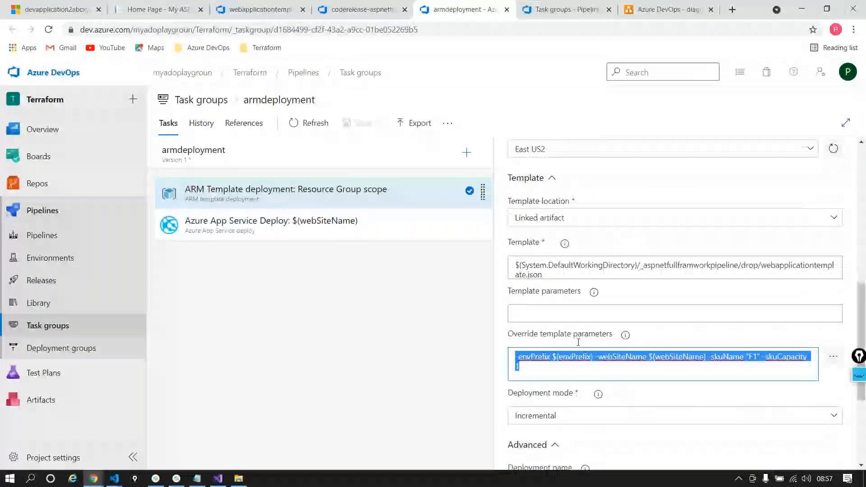
- Remove the Azure App Service deploy task from the qa stage of the coderelease-aspnetfulllframework release pipeline
left_click(361, 10)
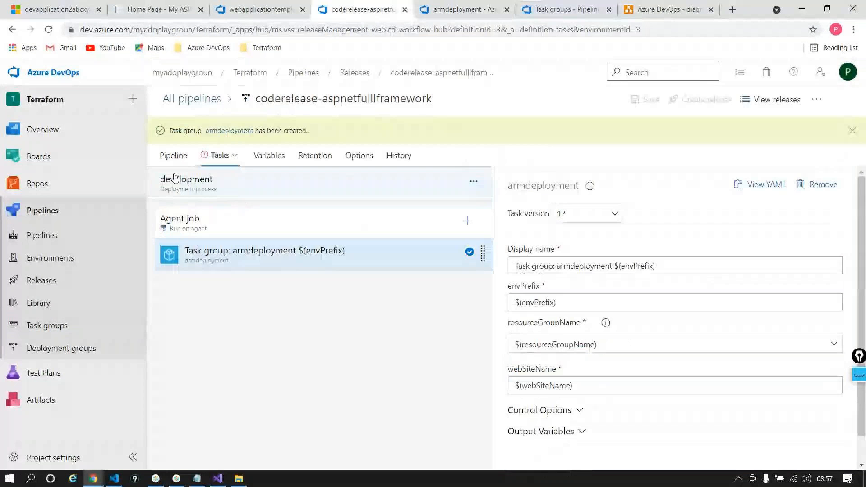
left_click(172, 158)
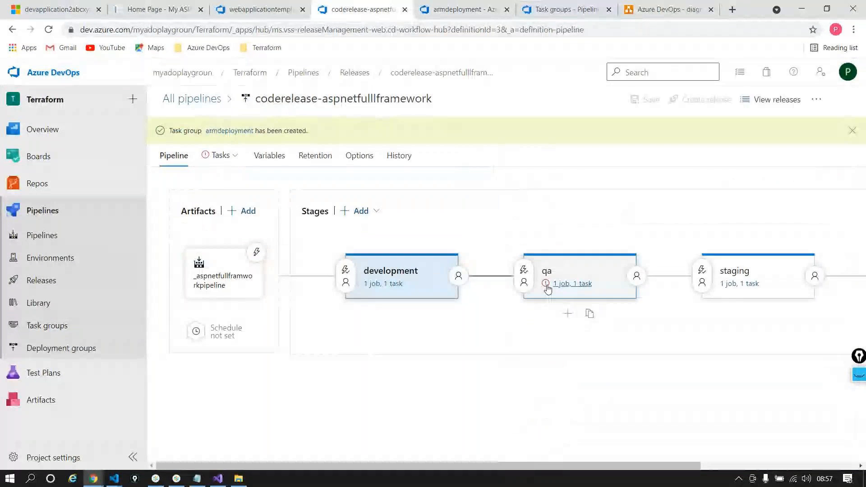
left_click(548, 286)
right_click(333, 249)
left_click(338, 300)
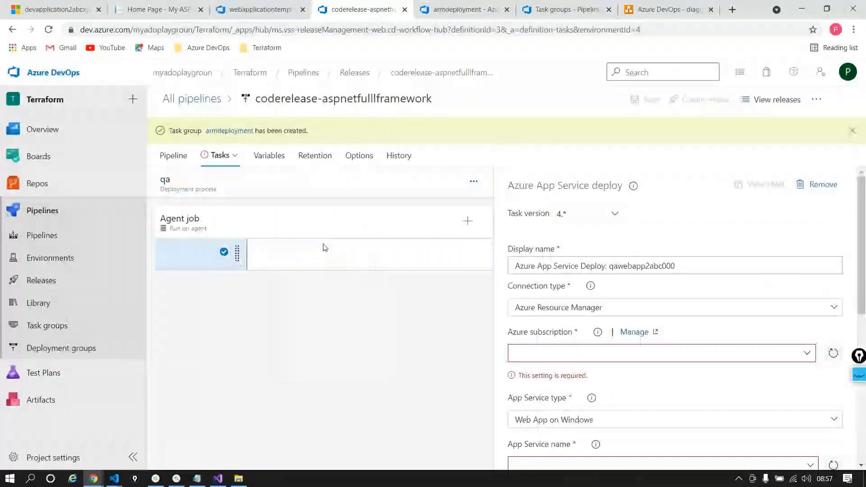
- Add the armdeployment task group to the qa stage's agent job and check its envPrefix and resourceGroupName parameters
left_click(471, 221)
left_click(469, 220)
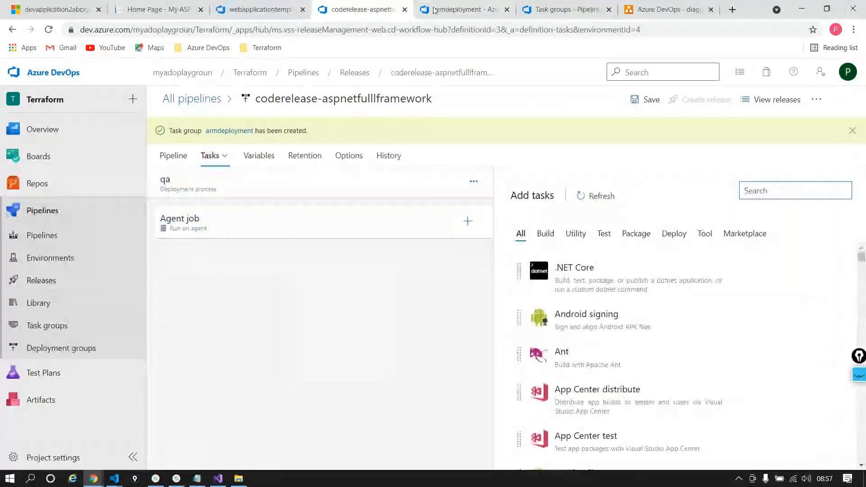
left_click(460, 9)
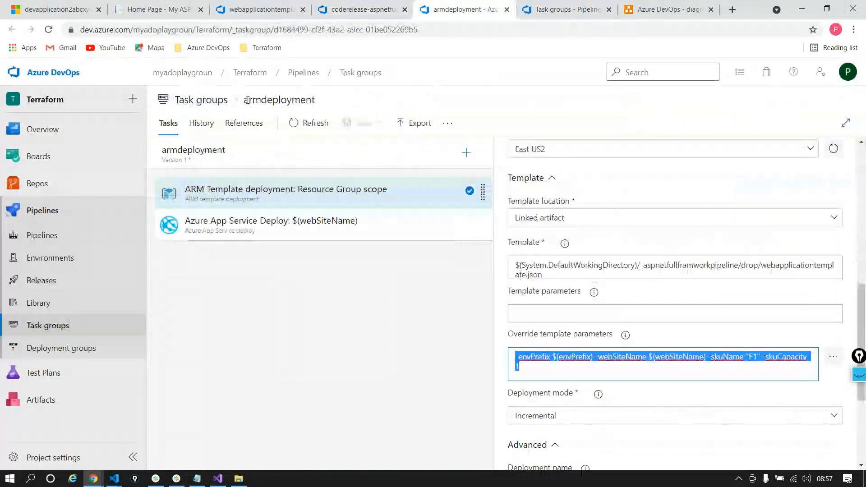
left_click_drag(248, 100, 300, 102)
left_click(296, 103)
double_click(297, 103)
key("ctrl+c")
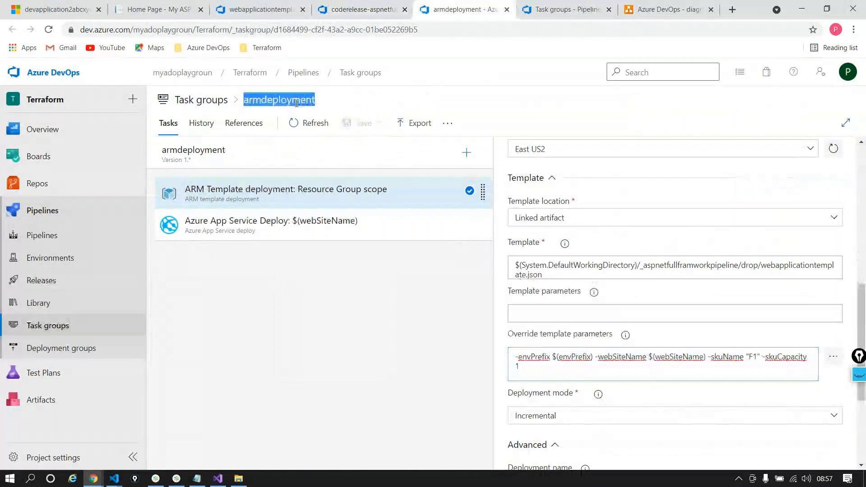
left_click(361, 9)
key("ctrl+v")
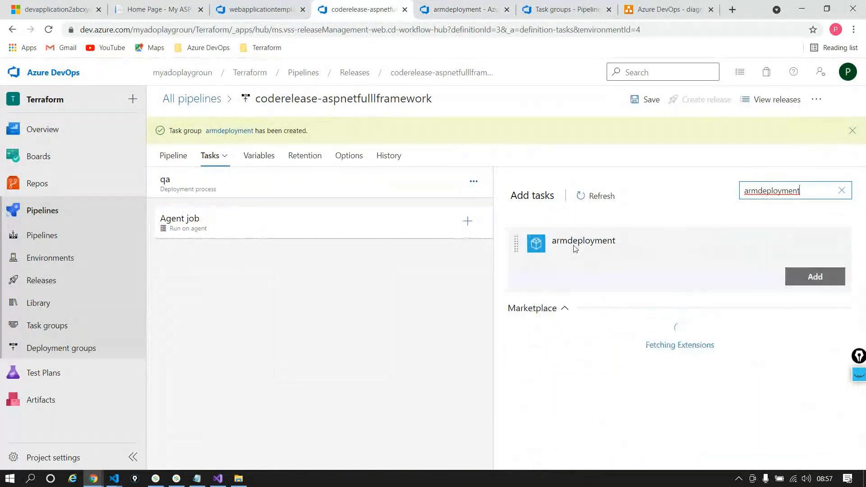
left_click(735, 245)
left_click(795, 274)
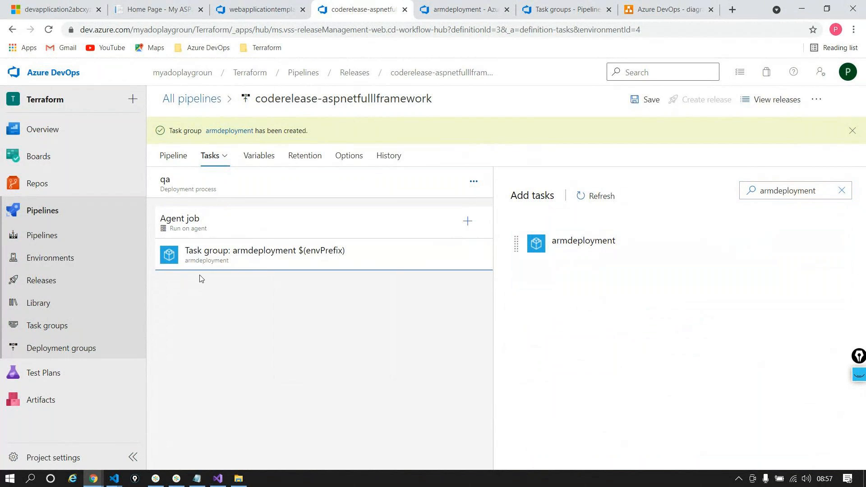
left_click(257, 253)
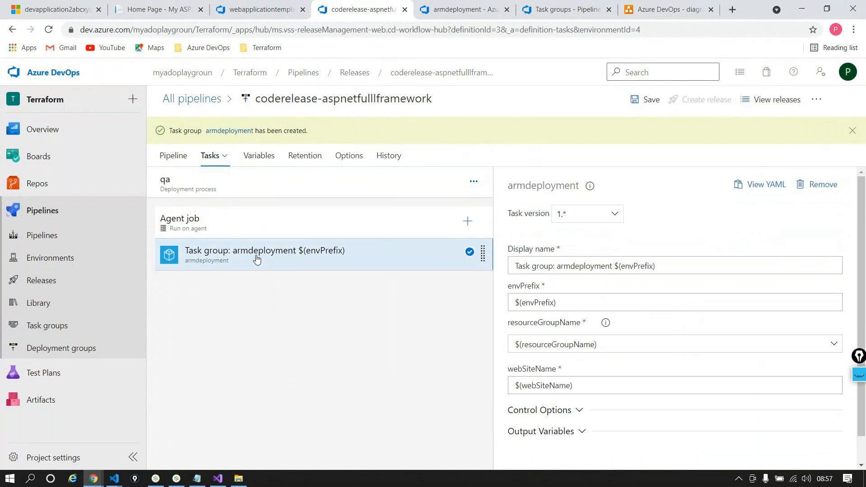
double_click(534, 302)
double_click(571, 346)
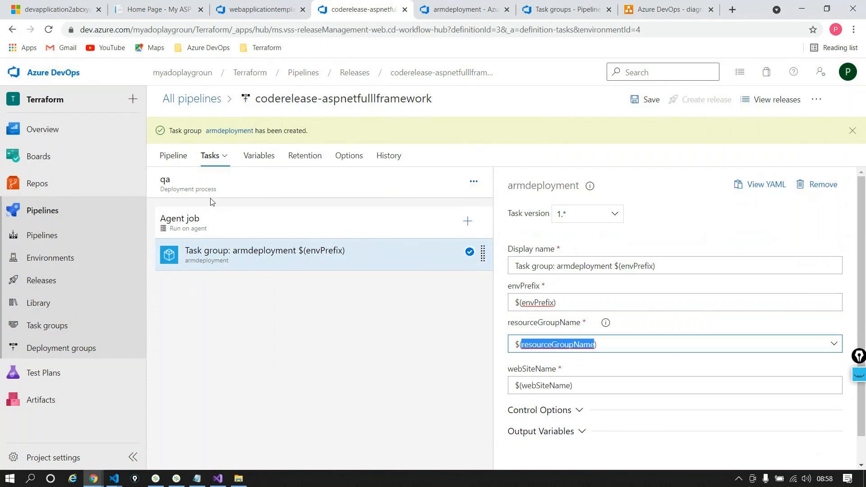
- Replace the staging stage's Azure App Service deploy task with the armdeployment task group
left_click(174, 158)
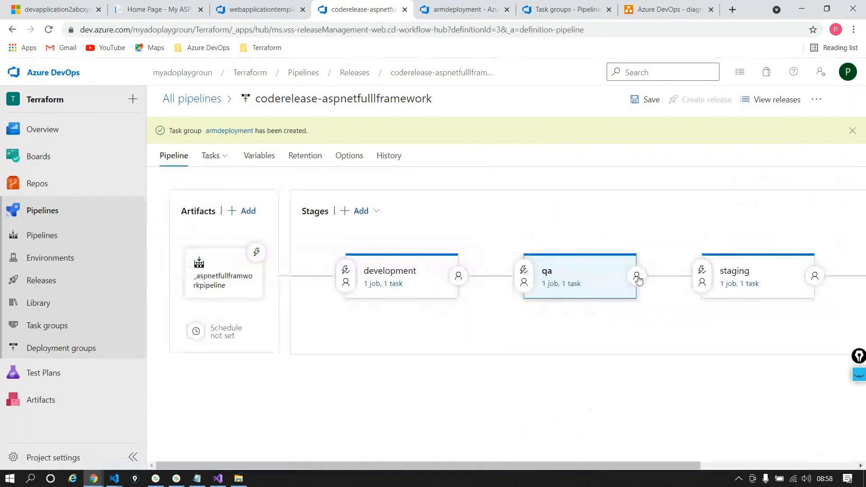
left_click(715, 289)
right_click(328, 255)
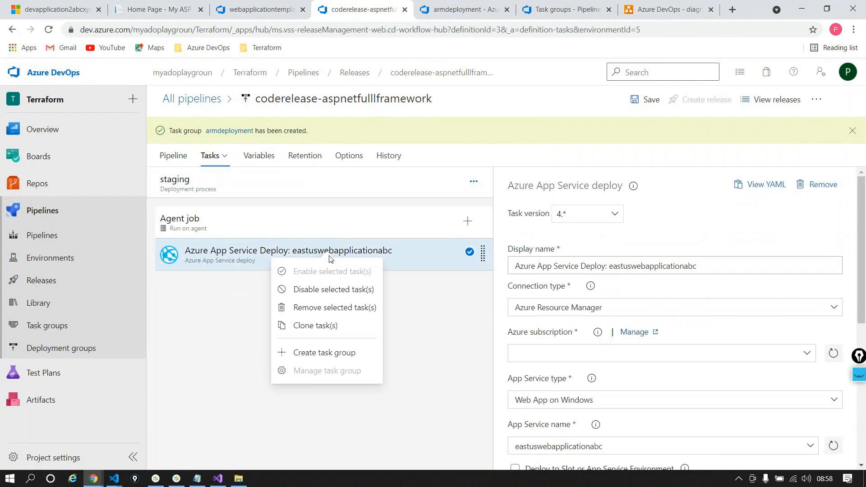
left_click(329, 324)
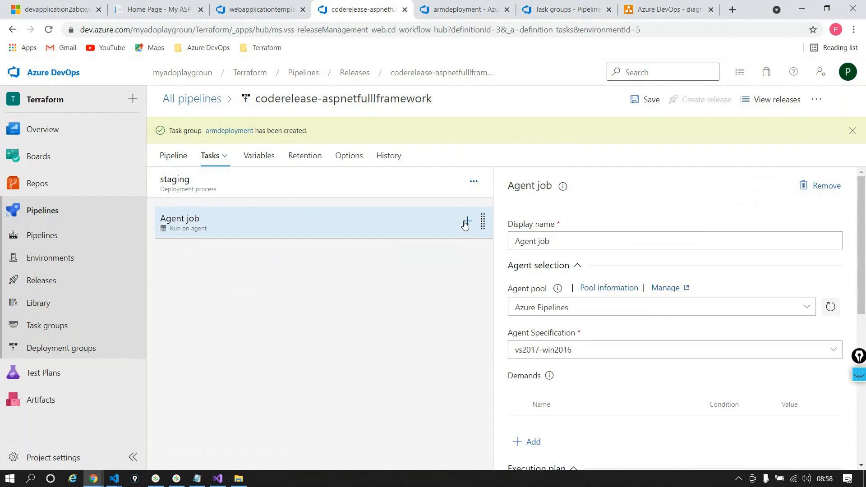
left_click(467, 222)
key("ctrl+v")
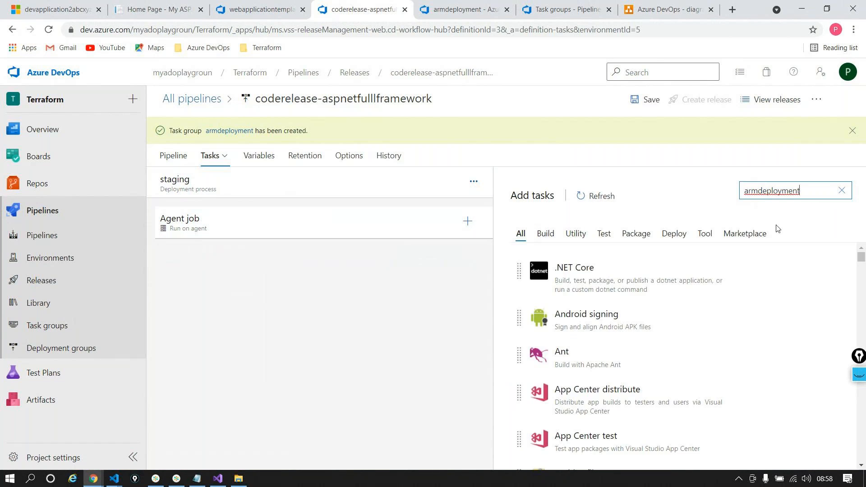
left_click(815, 276)
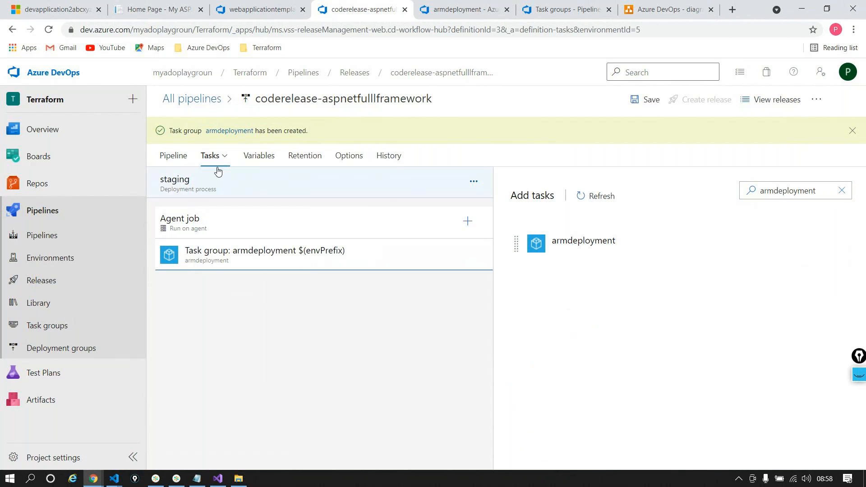
- Replace the production stage's Azure App Service deploy task with the armdeployment task group
mouse_move(223, 161)
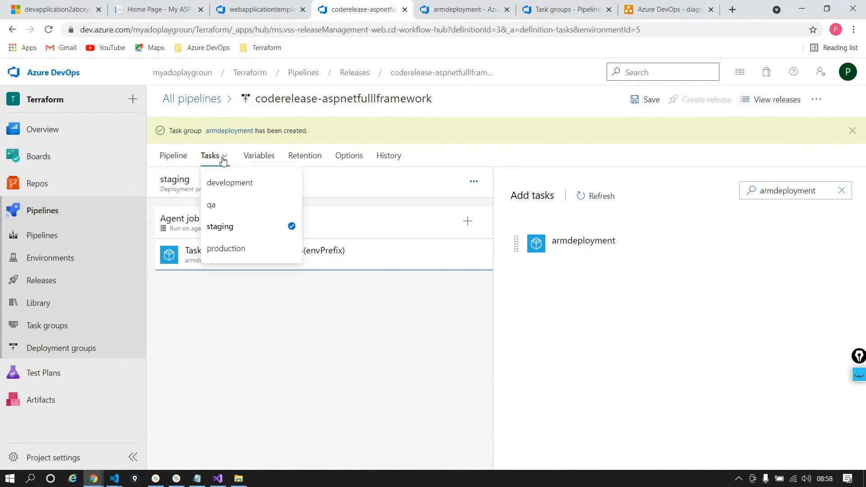
left_click(234, 247)
left_click(287, 259)
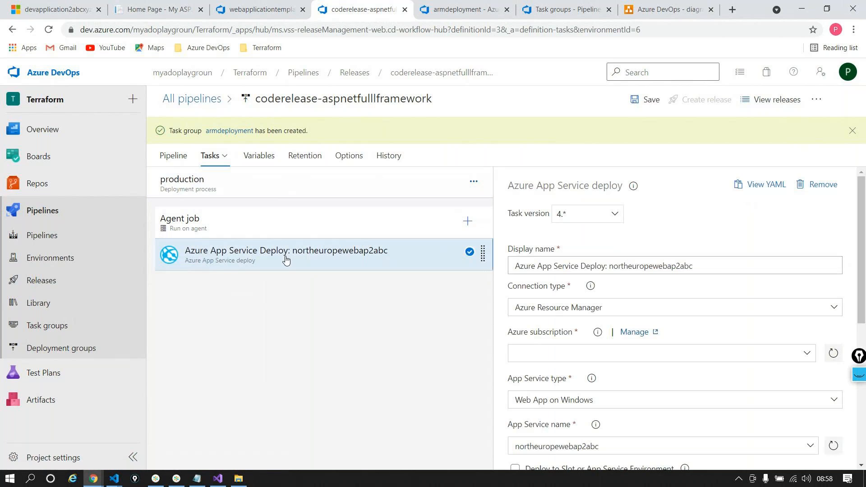
right_click(286, 261)
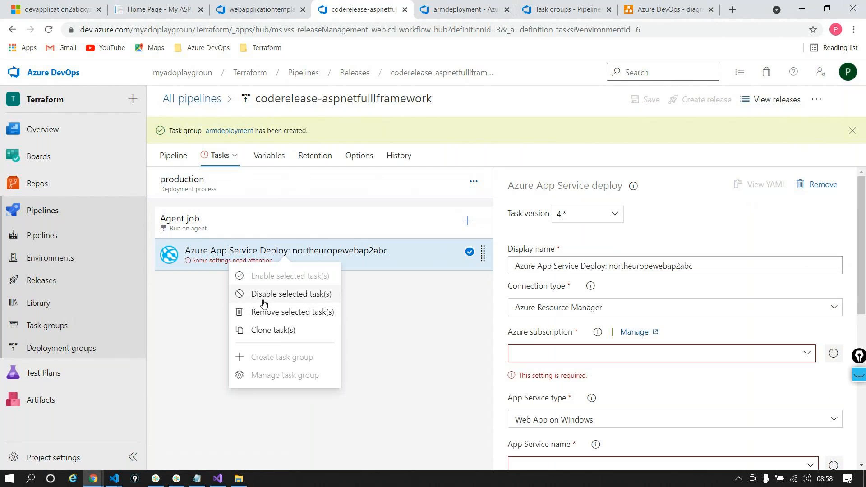
left_click(335, 307)
left_click(467, 223)
type("armdeployment")
left_click(815, 276)
- Set the resourceGroupName pipeline variable's value to $(envprefix)-rg
mouse_move(122, 167)
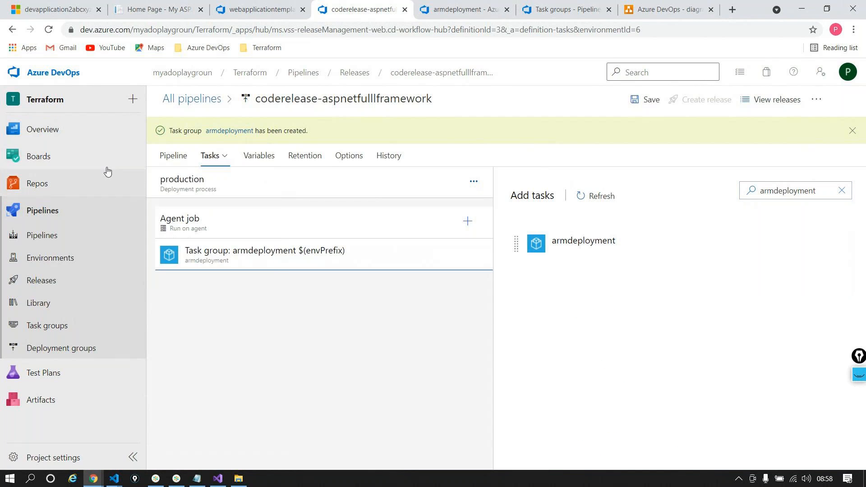
left_click(171, 157)
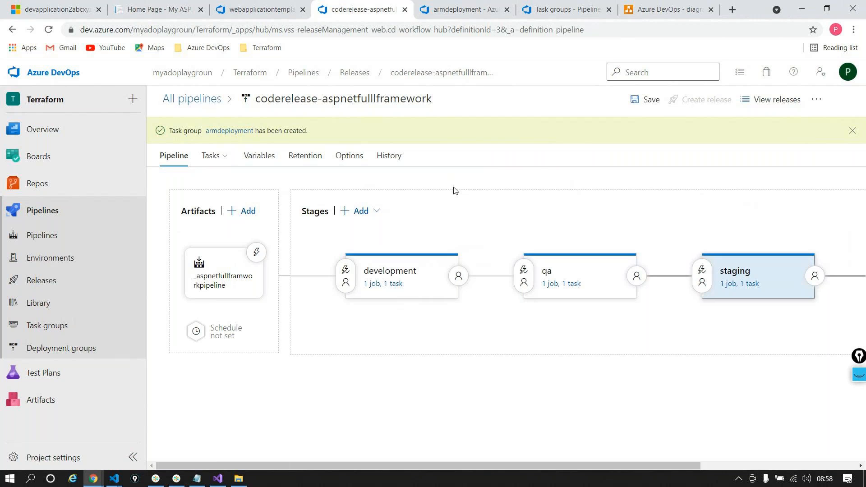
left_click_drag(481, 466, 499, 449)
left_click(260, 156)
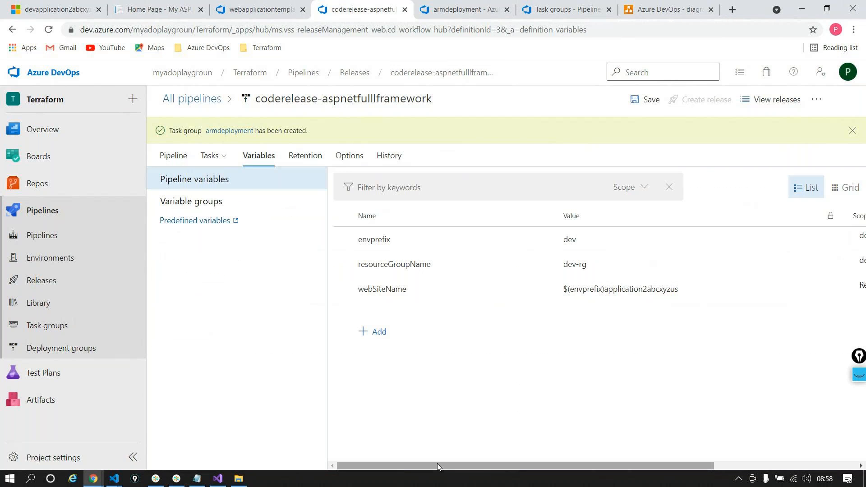
left_click_drag(437, 464, 446, 480)
left_click(567, 262)
key("BackSpace")
key("BackSpace")
key("BackSpace")
type("$()")
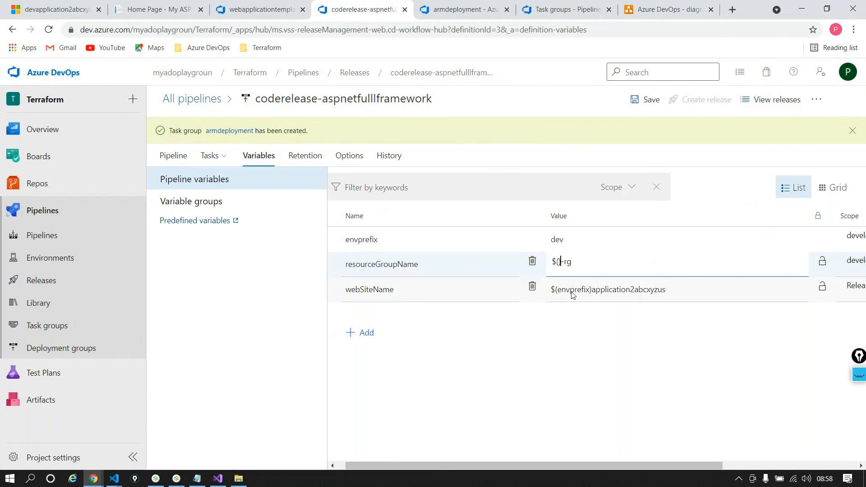
double_click(573, 291)
key("ctrl+c")
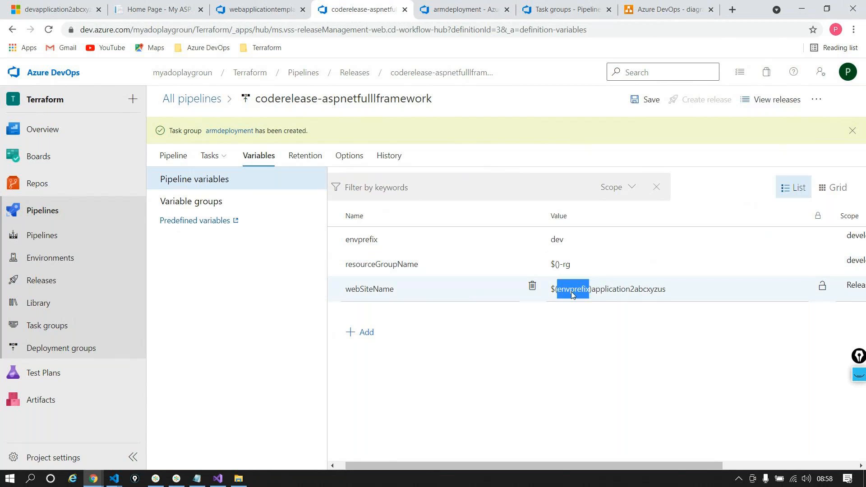
left_click(558, 265)
left_click(559, 265)
key("ctrl+v")
- Change the scope of the resourceGroupName variable to Release
left_click_drag(570, 467, 703, 467)
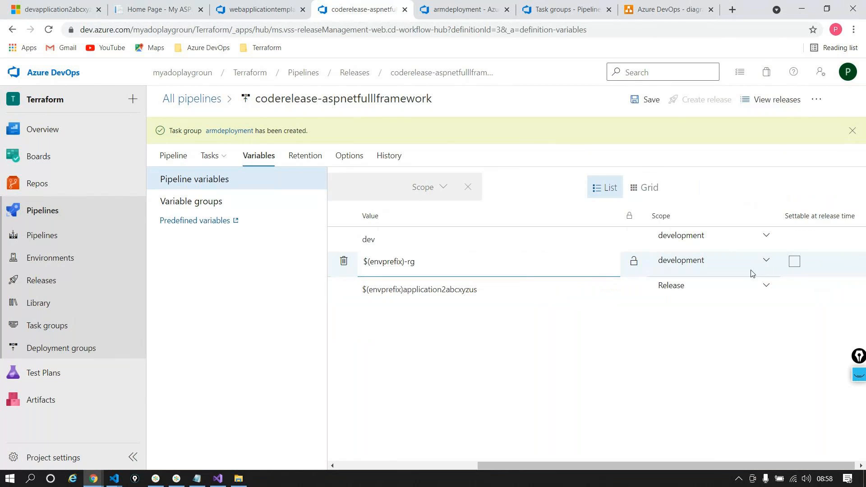
left_click(765, 262)
left_click(763, 283)
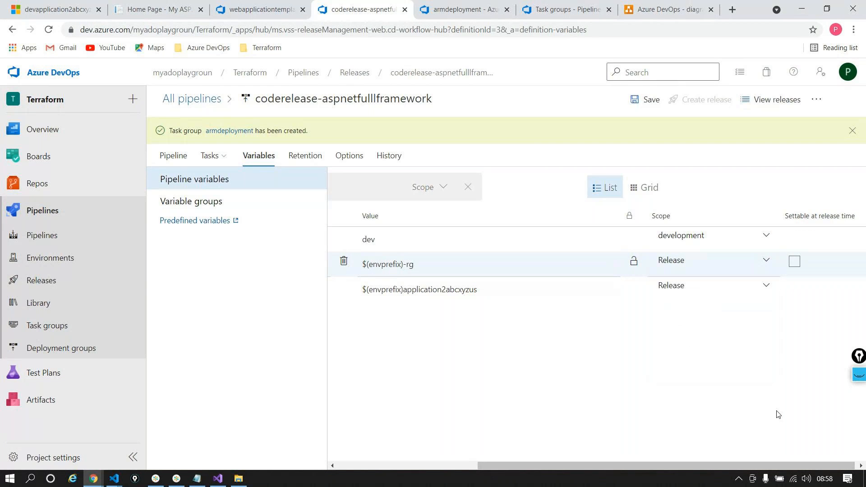
- Review the resourceGroupName and webSiteName variables with their scopes, and the pipeline's stages from development to production
left_click_drag(652, 466, 540, 467)
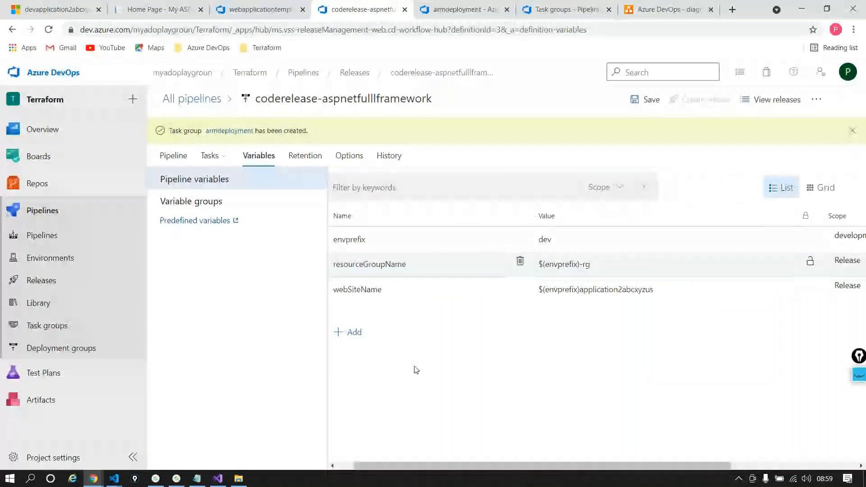
double_click(380, 269)
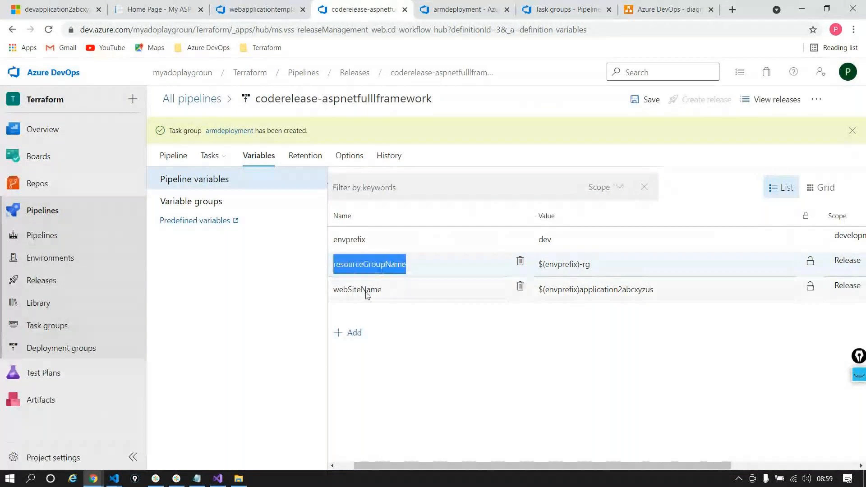
double_click(366, 293)
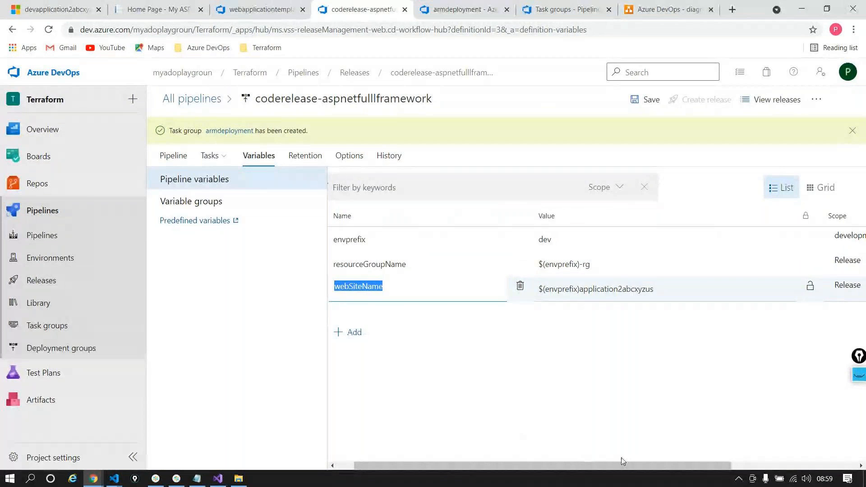
left_click_drag(627, 464, 742, 464)
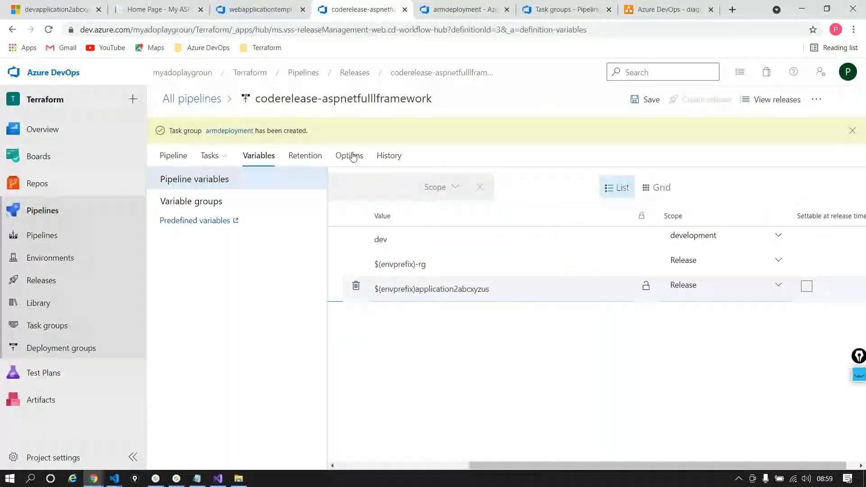
left_click(173, 155)
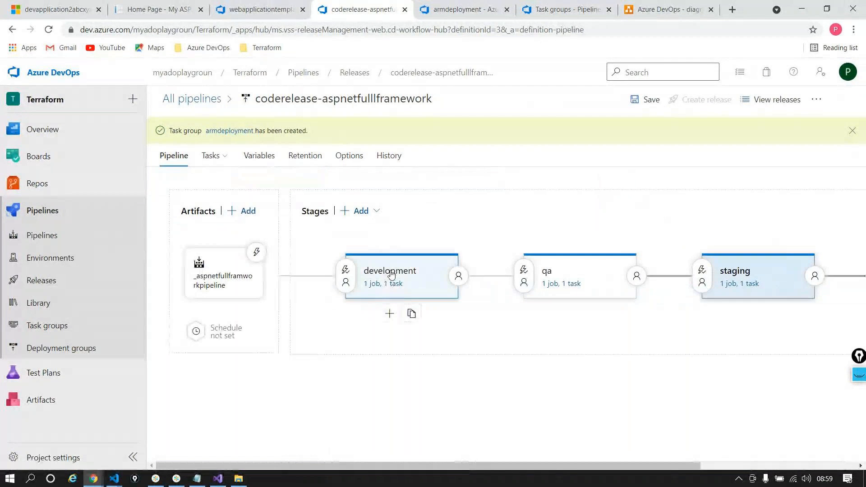
left_click_drag(551, 464, 669, 465)
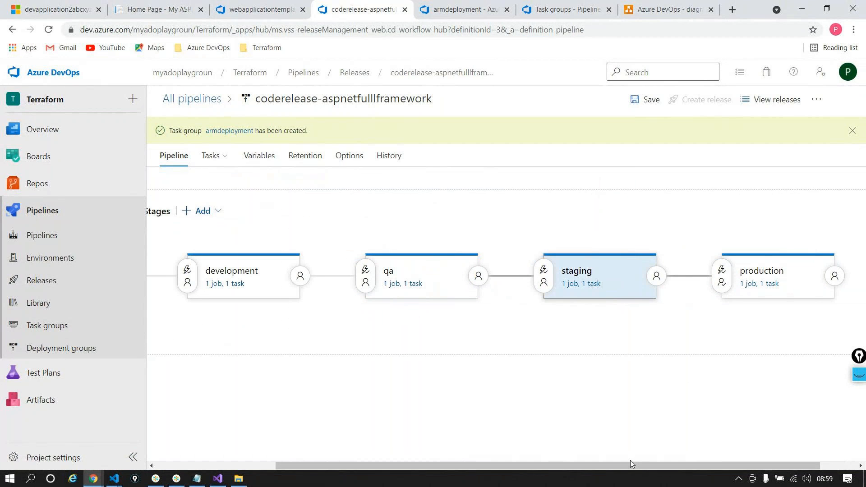
left_click_drag(630, 463, 511, 465)
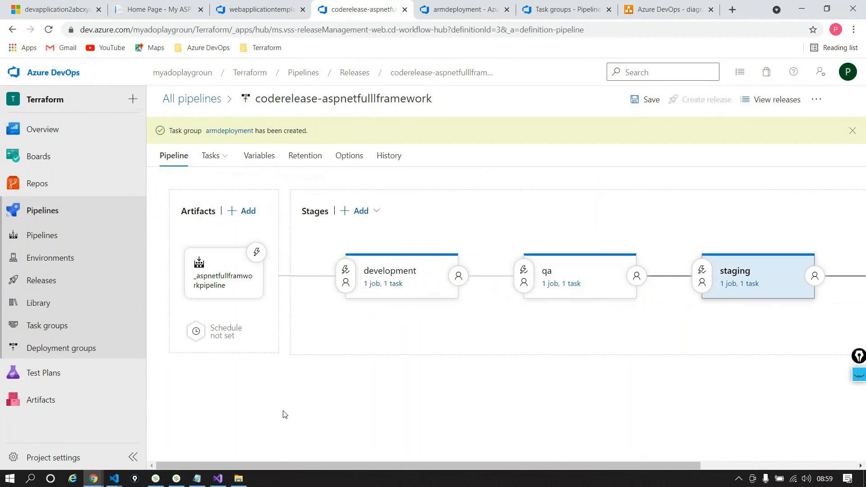
- Add a pipeline variable named envprefix with the value qa
left_click(249, 162)
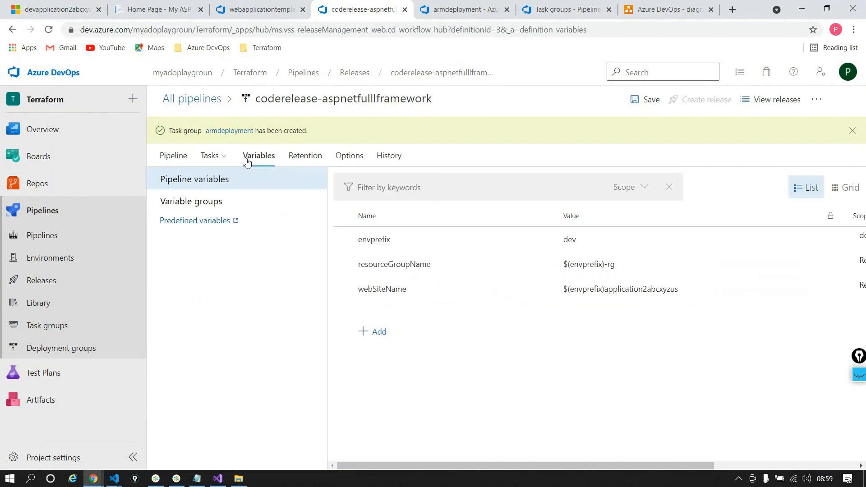
left_click(379, 332)
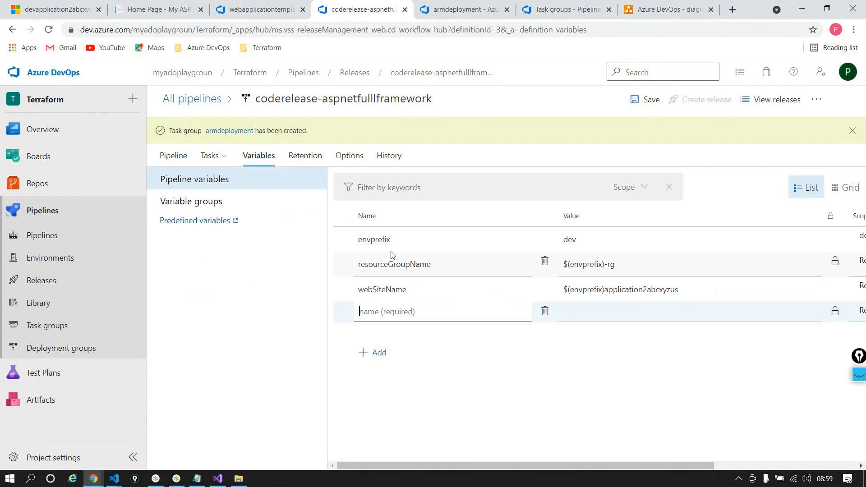
double_click(379, 238)
key("ctrl+c")
left_click(395, 321)
key("ctrl+v")
left_click(593, 311)
type("qa")
- Add another pipeline variable named envprefix with the value s
double_click(377, 322)
key("ctrl+c")
left_click(385, 355)
key("ctrl+v")
left_click(608, 331)
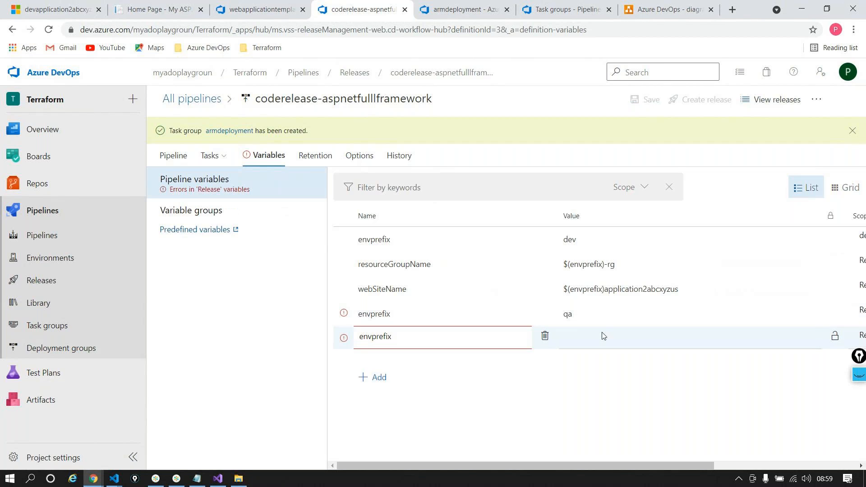
type("s")
- Add one more pipeline variable named envprefix with the value prd
left_click(373, 378)
key("ctrl+v")
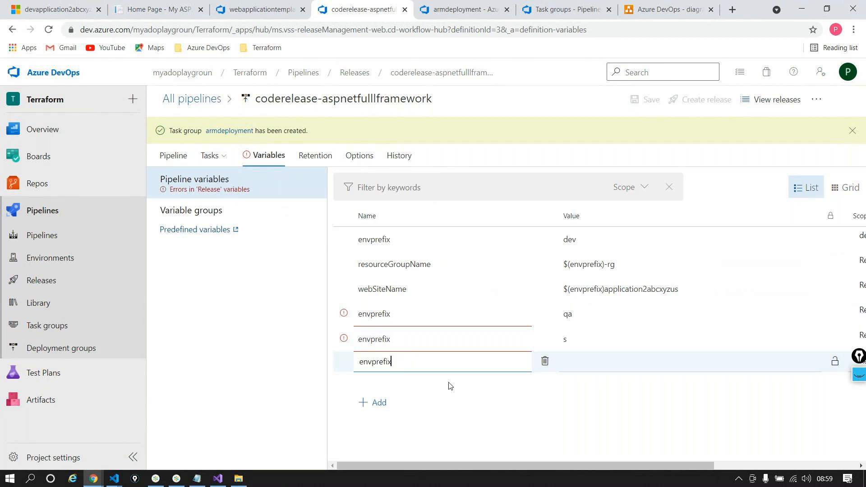
left_click(609, 358)
type("prd")
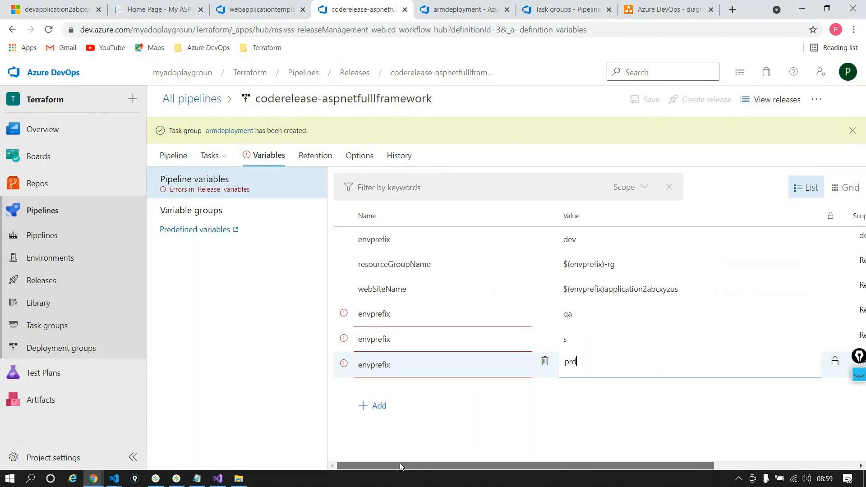
- Scope the new envprefix variables to their stages: qa to qa, s to staging, and prd to production
left_click_drag(399, 463, 542, 467)
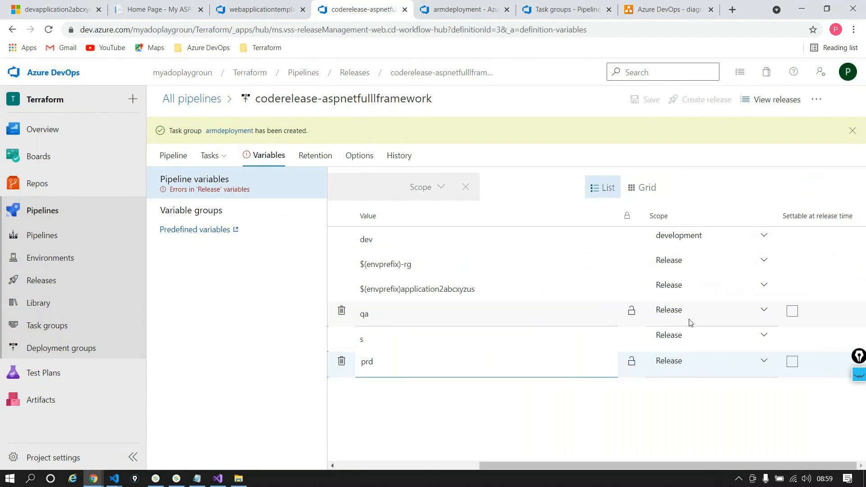
left_click(764, 309)
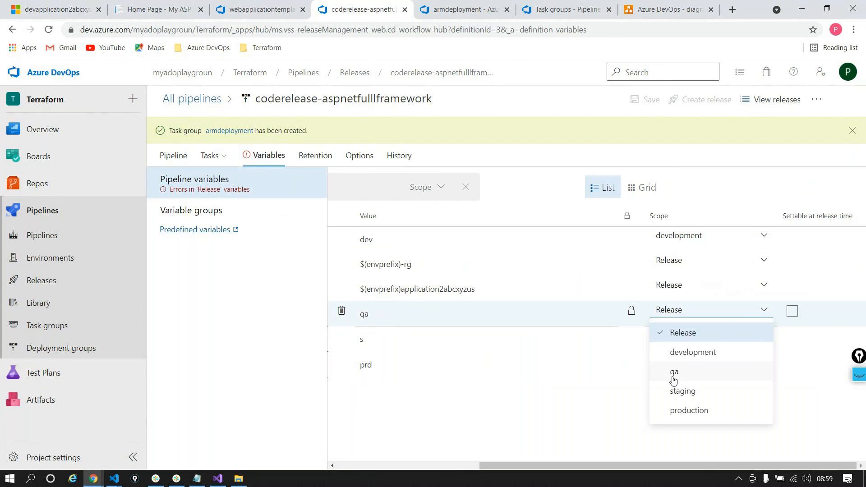
left_click(674, 380)
left_click(716, 346)
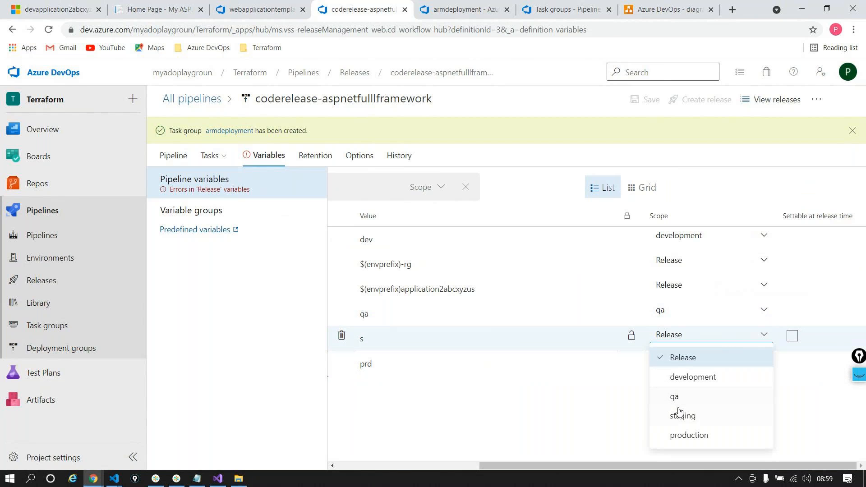
left_click(717, 412)
left_click(695, 360)
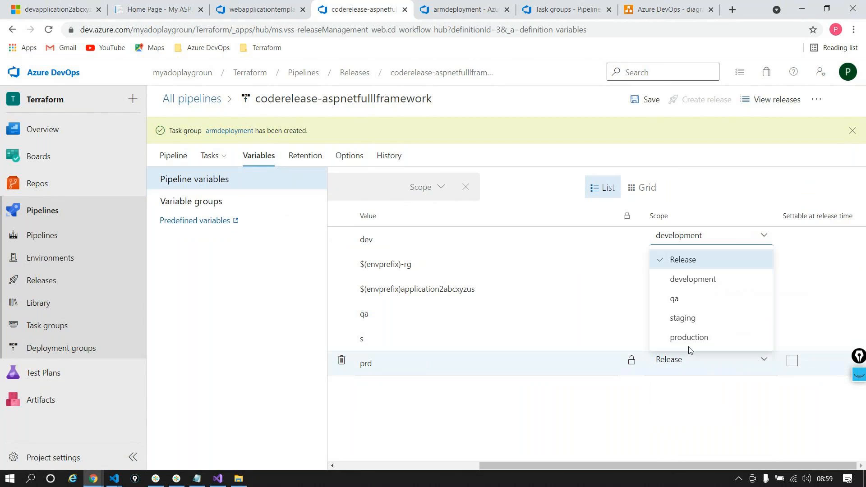
left_click(690, 338)
- Save the release pipeline with its stage-scoped envprefix variables
left_click_drag(676, 465, 451, 470)
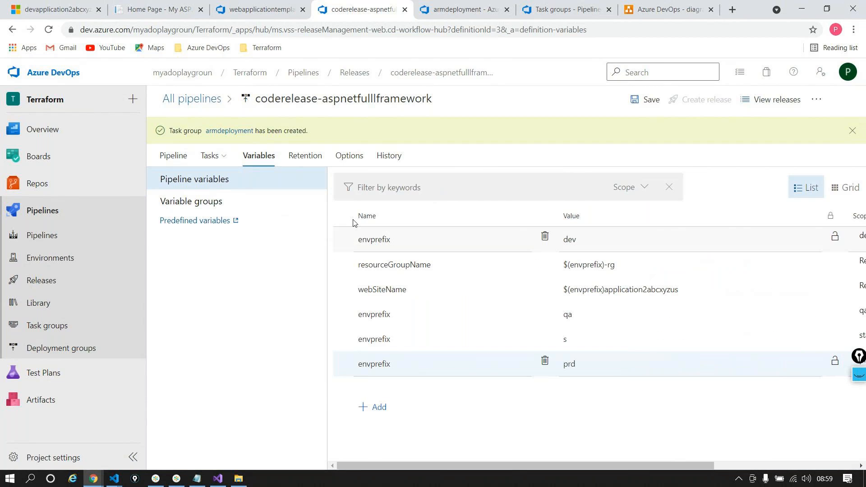
left_click(650, 98)
left_click(490, 313)
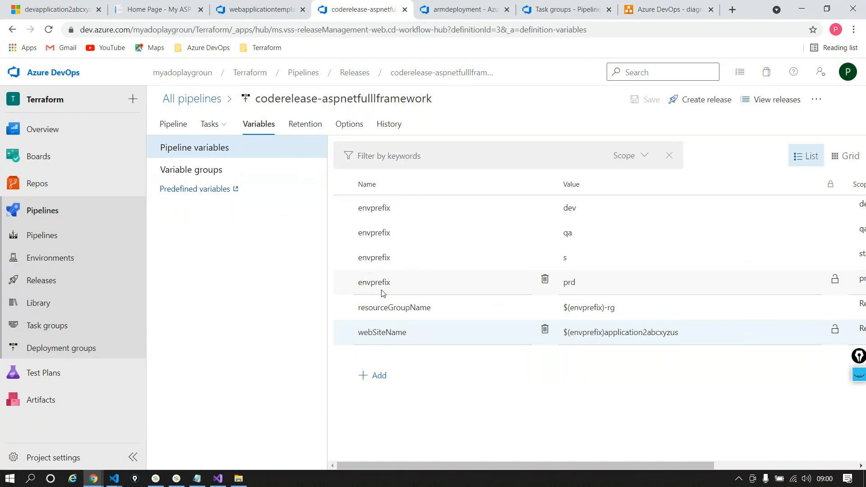
- Examine the production stage's tasks and how the resourceGroupName and webSiteName values use the envprefix variable
left_click(211, 125)
left_click(221, 217)
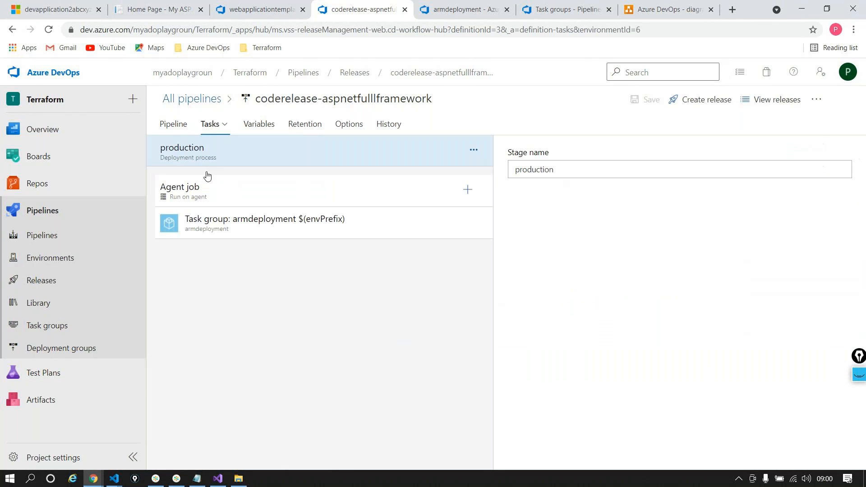
left_click(210, 125)
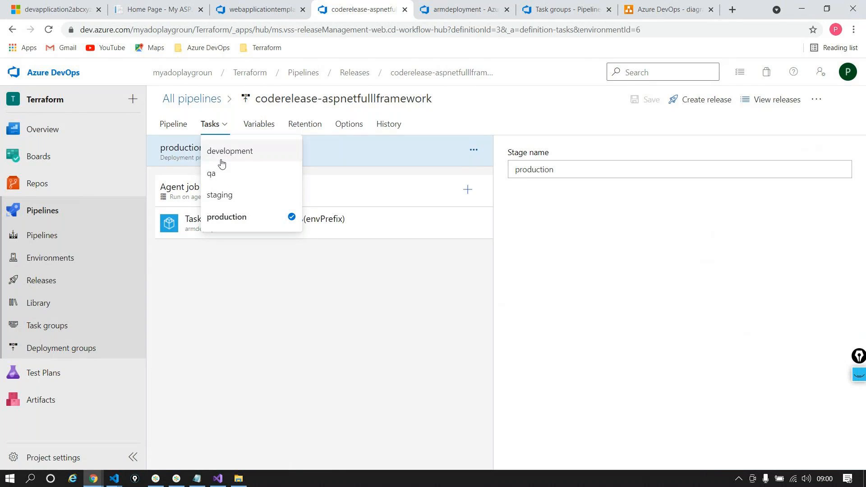
left_click(258, 124)
double_click(399, 305)
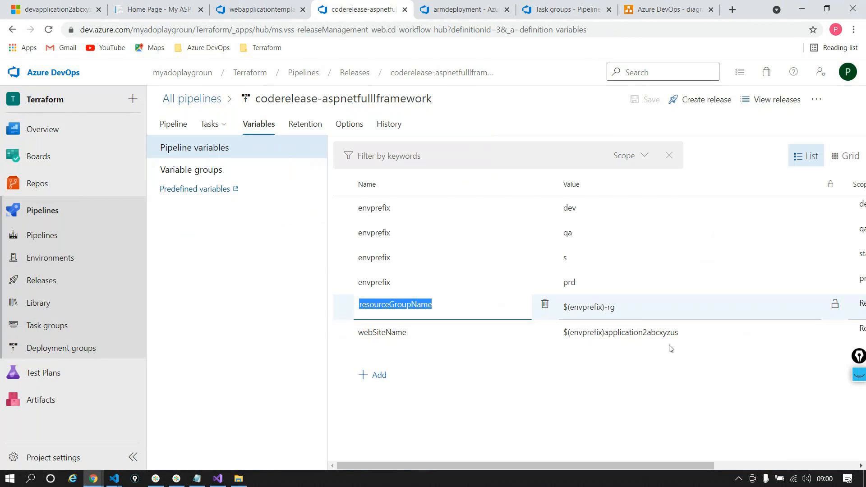
left_click(639, 316)
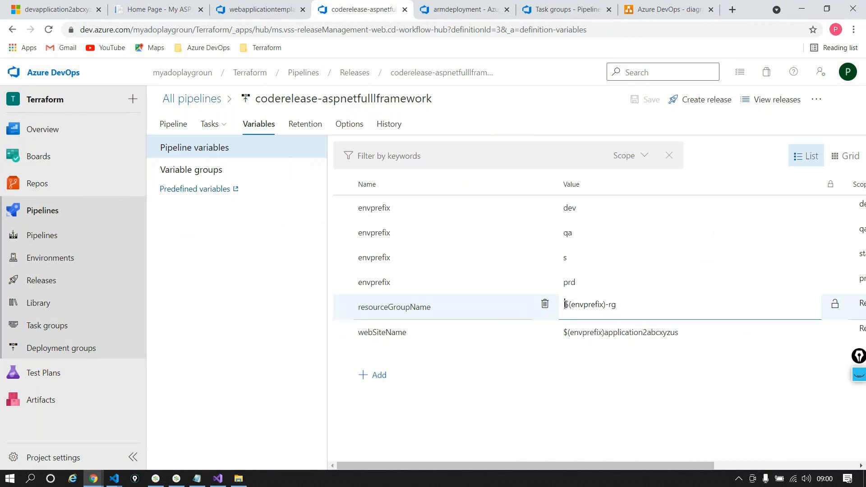
left_click_drag(565, 305, 701, 300)
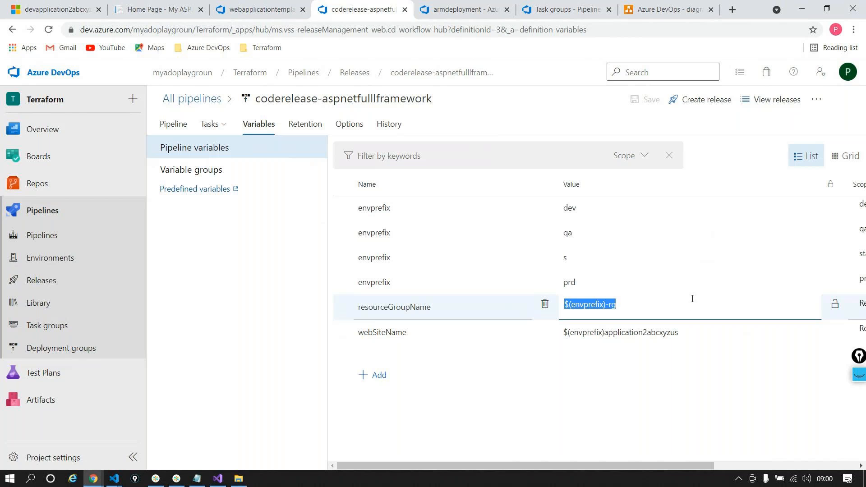
mouse_move(654, 471)
left_mouse_down()
mouse_move(694, 471)
mouse_move(660, 471)
left_mouse_up()
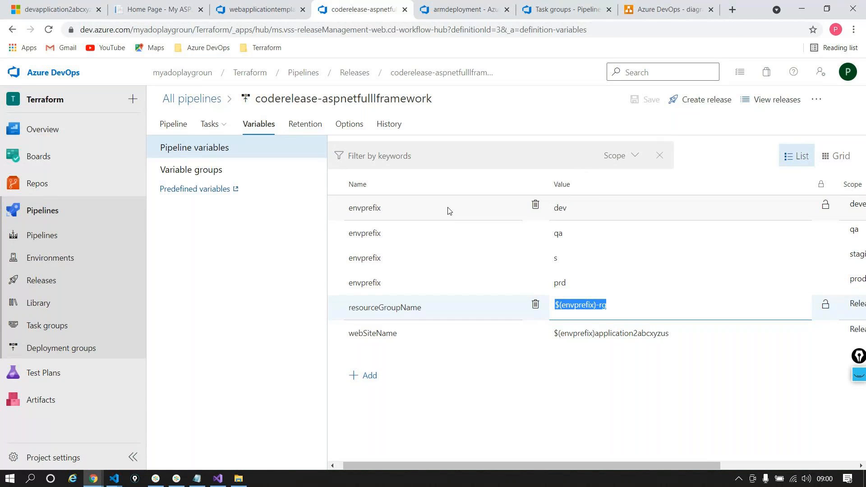
double_click(577, 333)
double_click(390, 332)
double_click(577, 335)
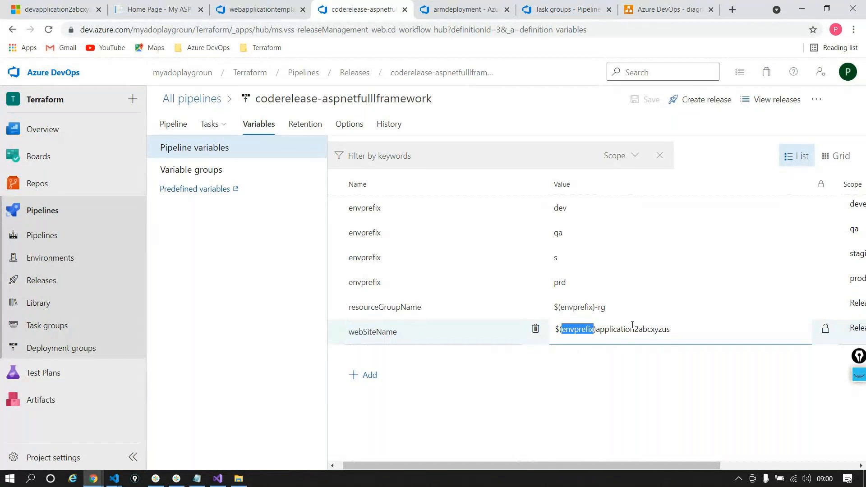
triple_click(632, 325)
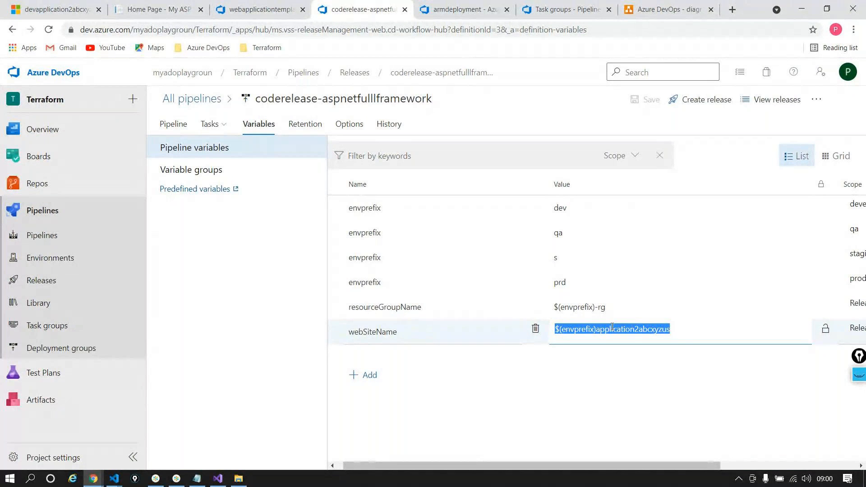
- Enable the continuous deployment trigger on the _aspnetfullframworkpipeline artifact and save the release pipeline
left_click(174, 125)
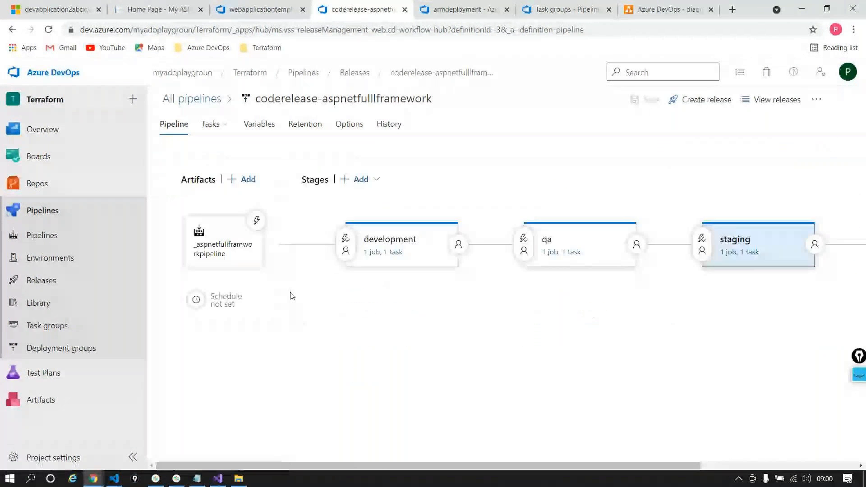
left_click(257, 221)
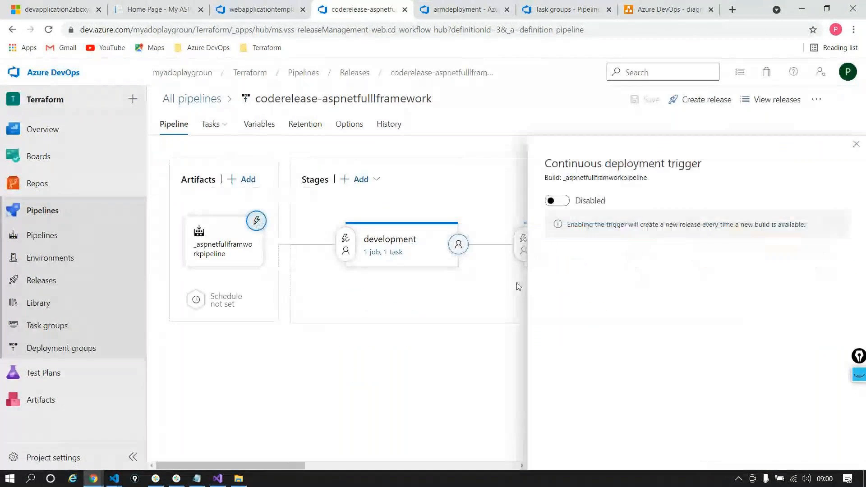
left_click(554, 202)
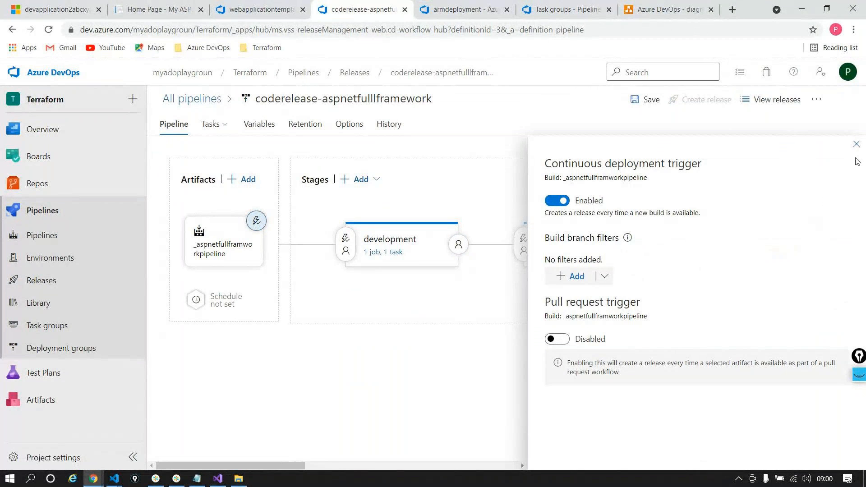
left_click(857, 144)
left_click(646, 99)
left_click(487, 310)
- Edit the aspnetfullframworkpipeline build pipeline to enable continuous integration with a branch filter that includes develop
left_click(259, 10)
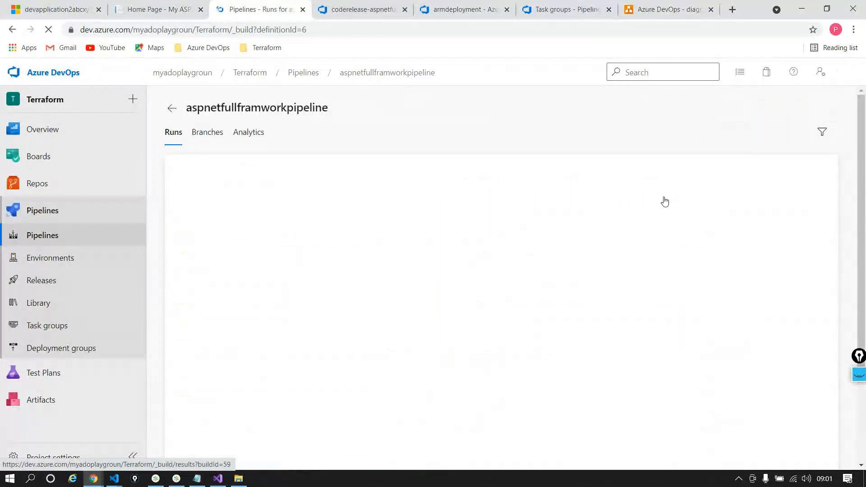
left_click(734, 110)
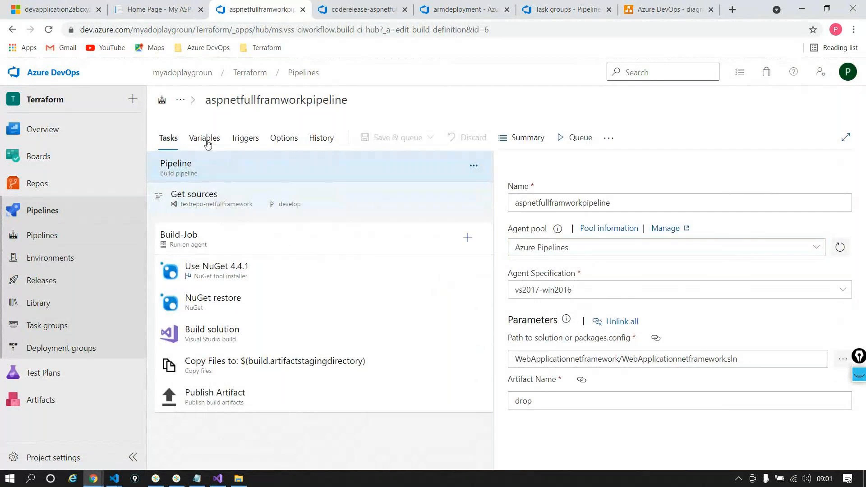
left_click(242, 139)
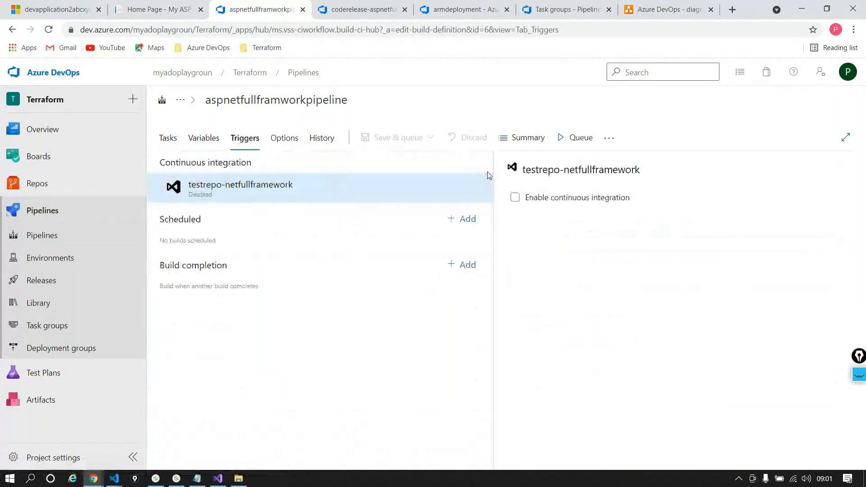
left_click(515, 198)
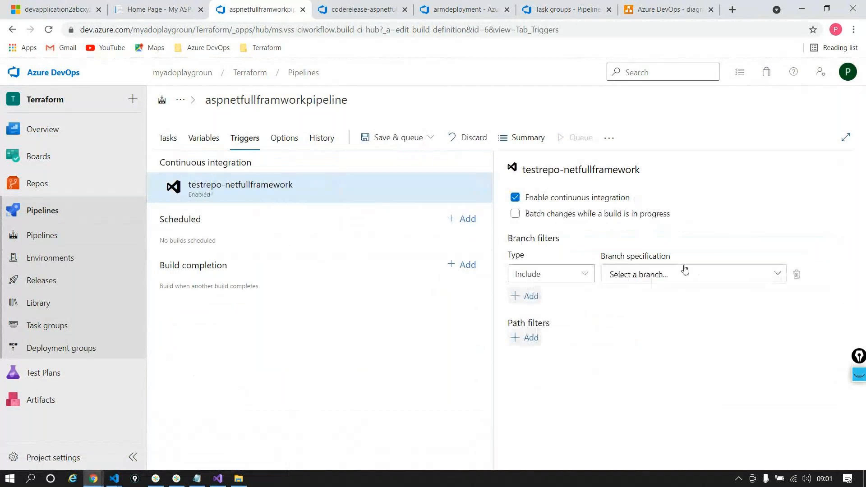
left_click(690, 275)
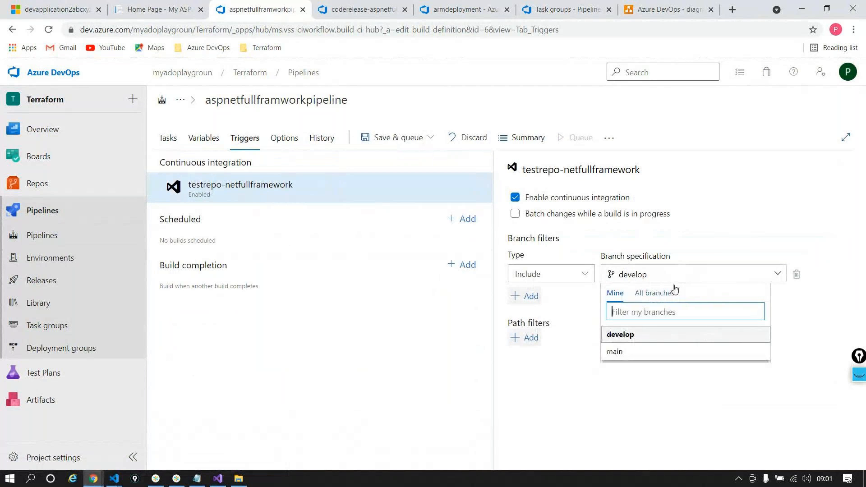
left_click(671, 333)
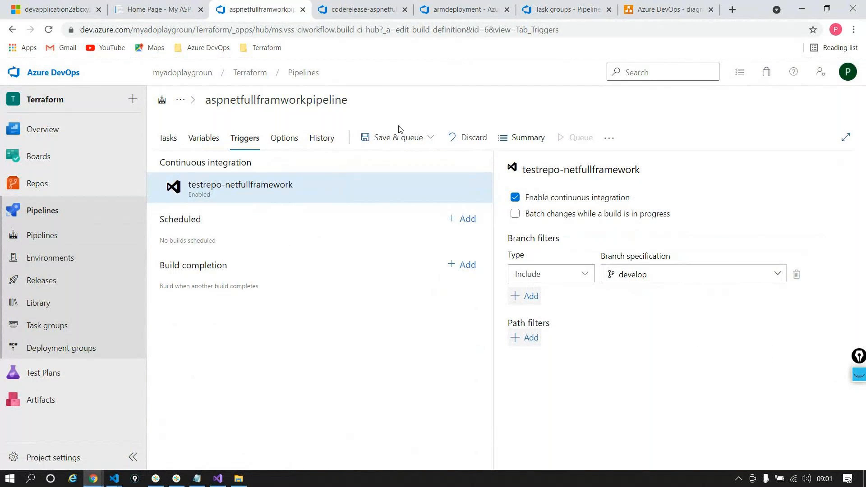
- Save the build pipeline without queuing a run, using the comment "Ci enabled"
left_click(392, 136)
left_click(368, 187)
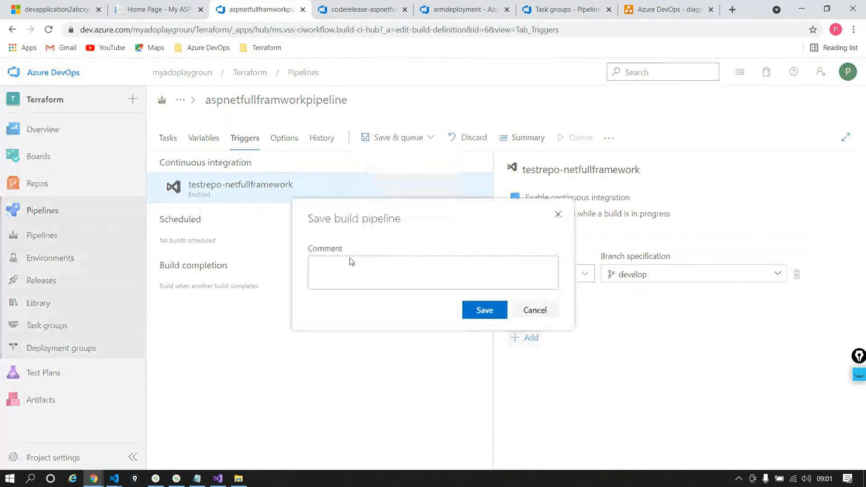
type("Ci e")
key("BackSpace")
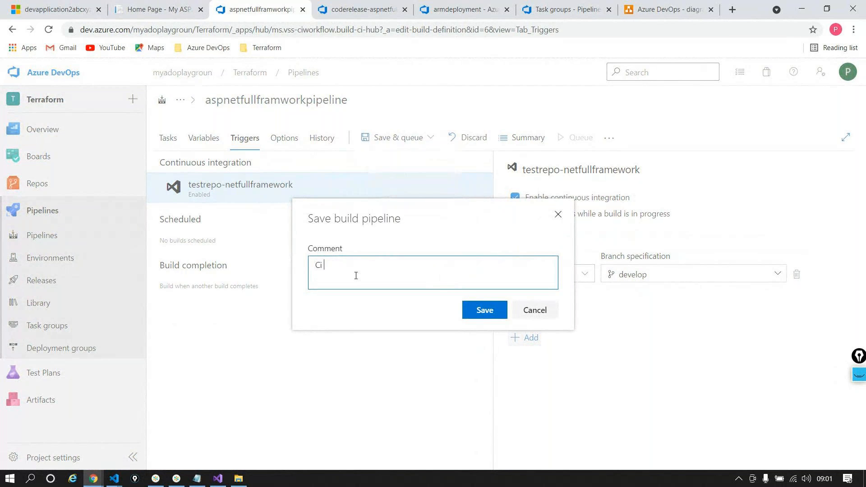
type("enag")
key("BackSpace")
type("bled")
left_click(475, 312)
- Close the Home Page, release pipeline, armdeployment and Task groups browser tabs, and return to the build pipeline's tab
left_click(200, 9)
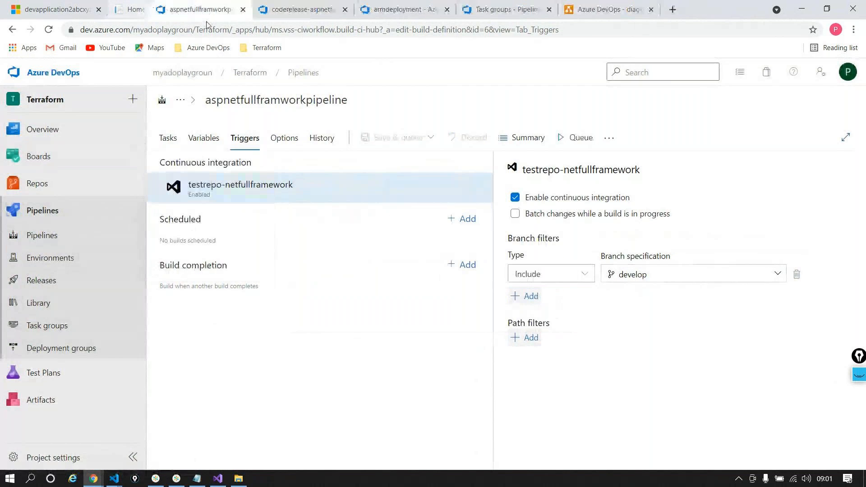
left_click(304, 9)
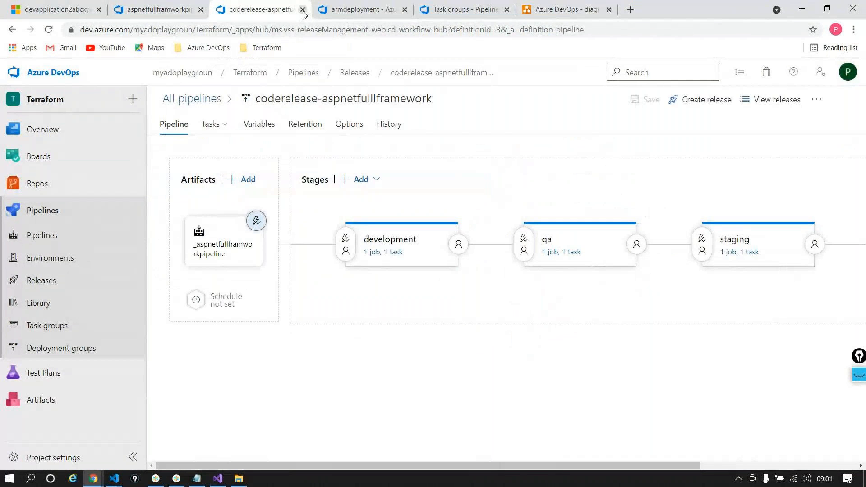
left_click(303, 9)
left_click(303, 9)
left_click(303, 9)
left_click(166, 5)
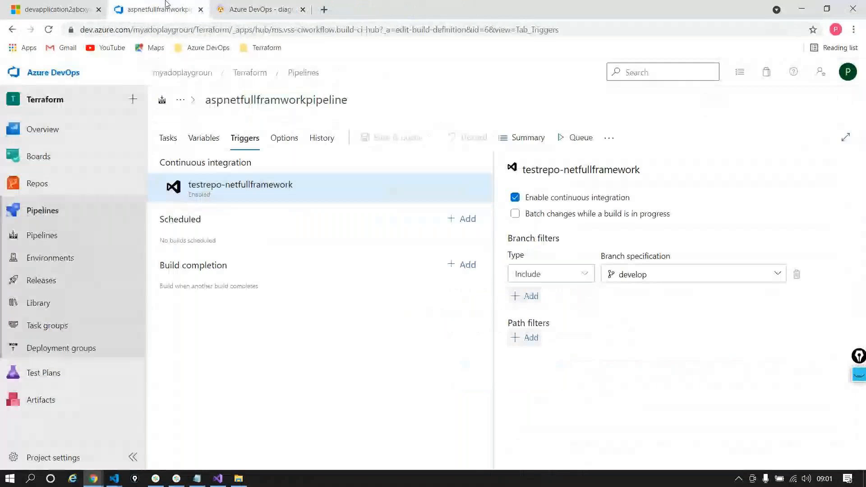
- Browse the testrepo-netfullframework repository files to the inner WebApplicationnetframework project folder
mouse_move(56, 192)
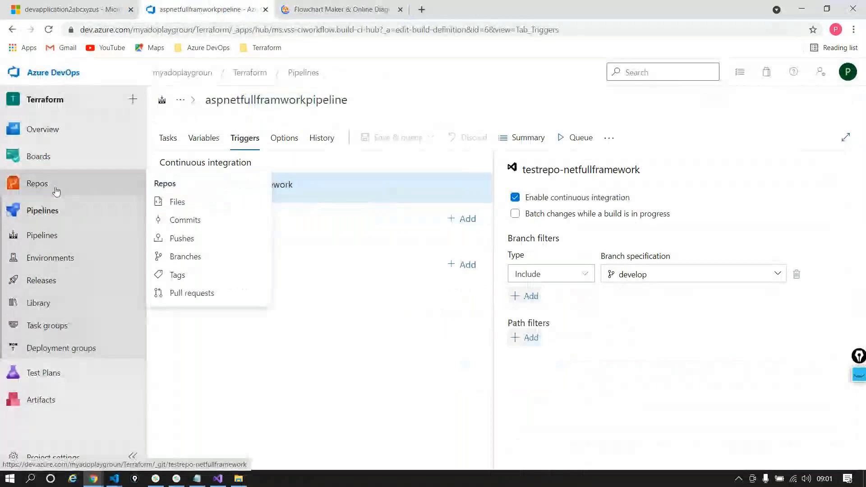
left_click(239, 208)
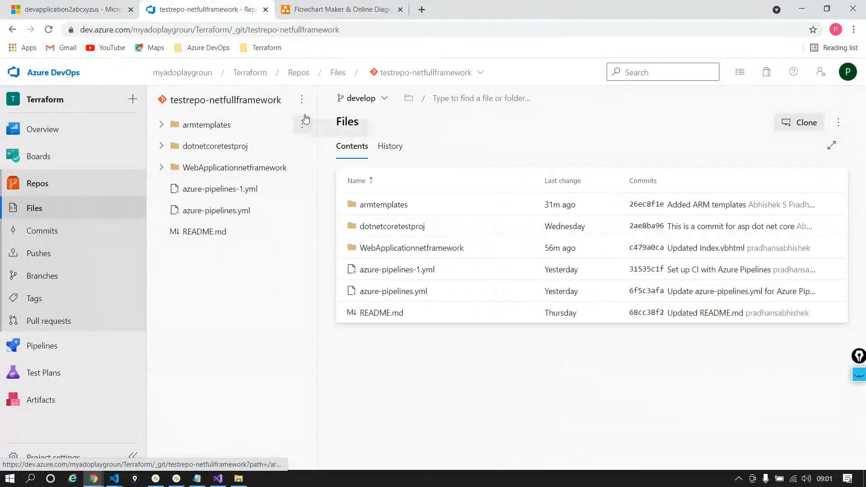
left_click(392, 254)
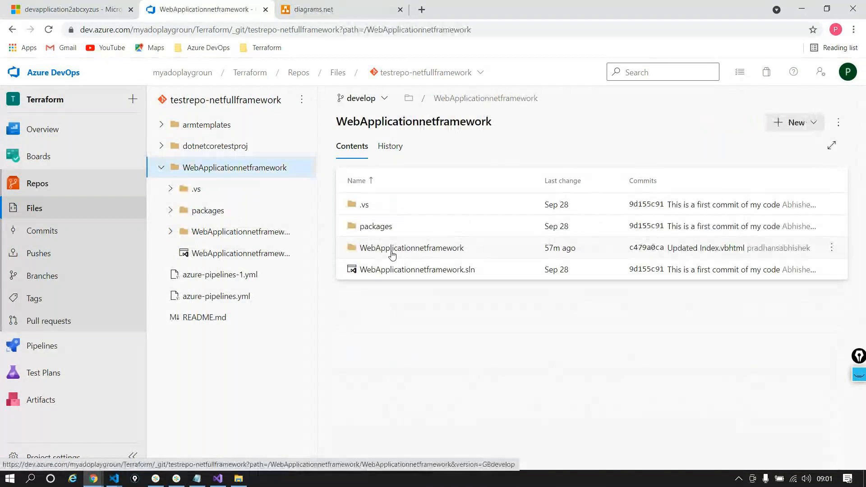
left_click(391, 254)
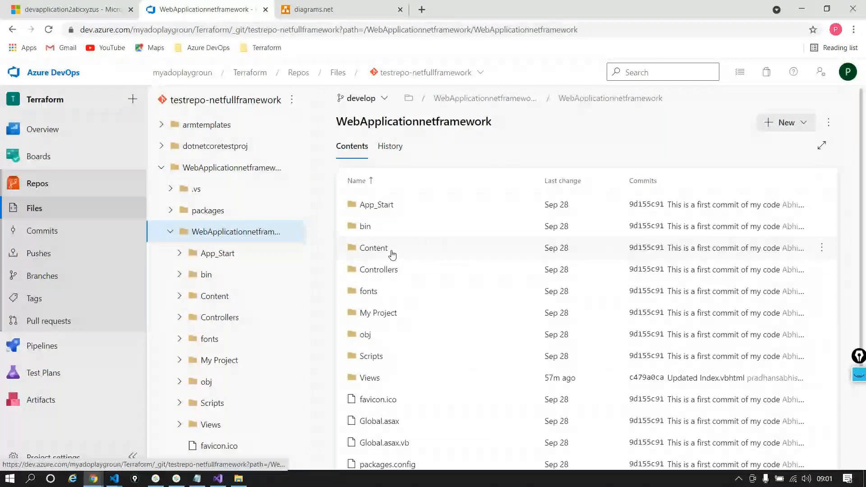
- Create a new branch named feature-arm based on develop
left_click(385, 99)
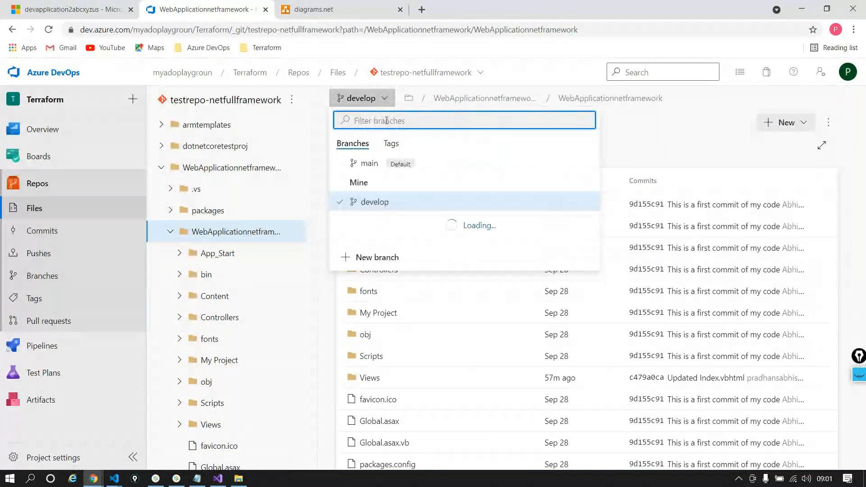
type("fea")
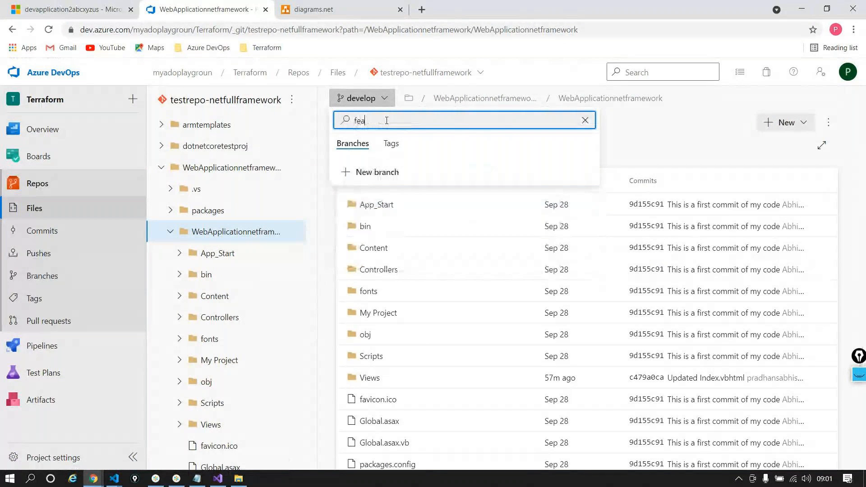
left_click(370, 172)
type("featire")
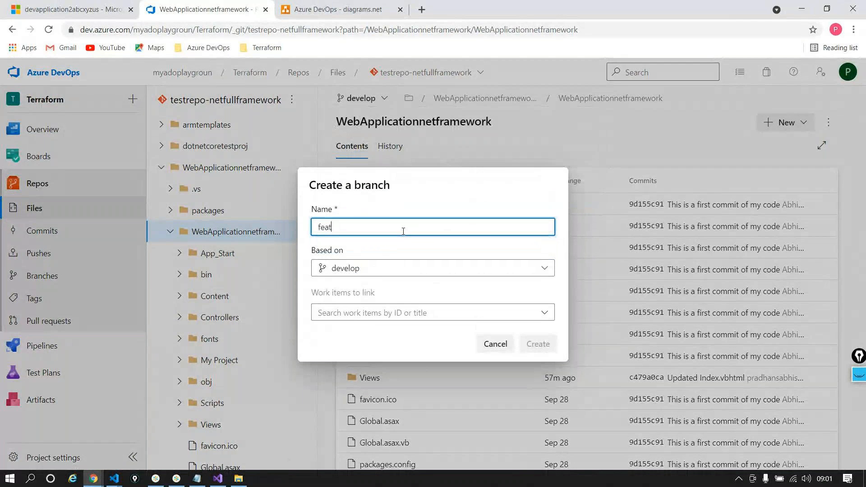
key("BackSpace")
key("BackSpace")
key("BackSpace")
type("ure-arm")
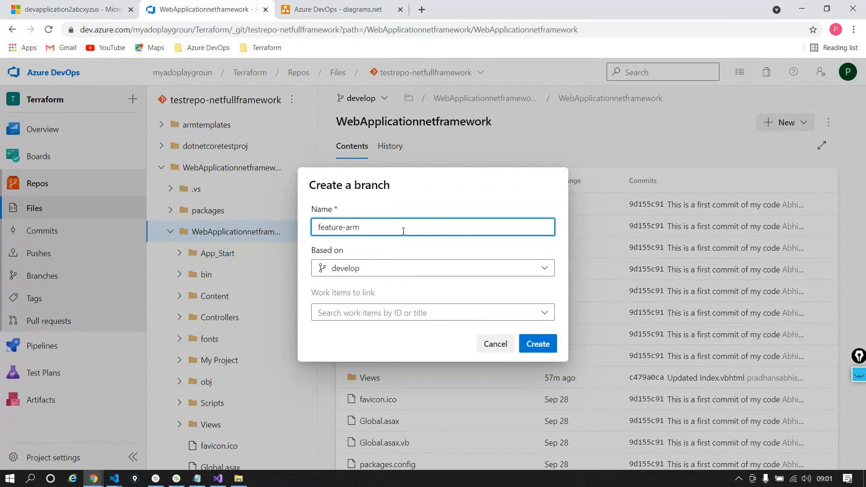
key("Return")
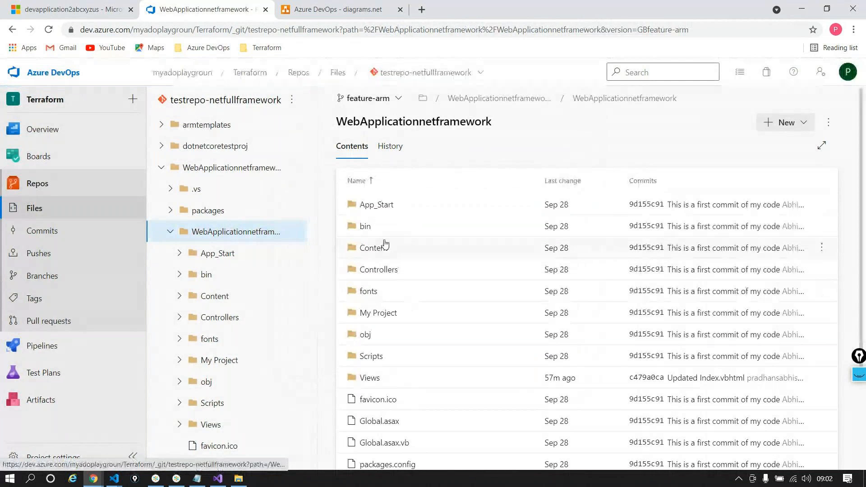
- Open Index.vbhtml from the Views/Home folder on the feature-arm branch for editing
scroll(385, 244, "down", 1)
left_click(387, 327)
left_click(384, 208)
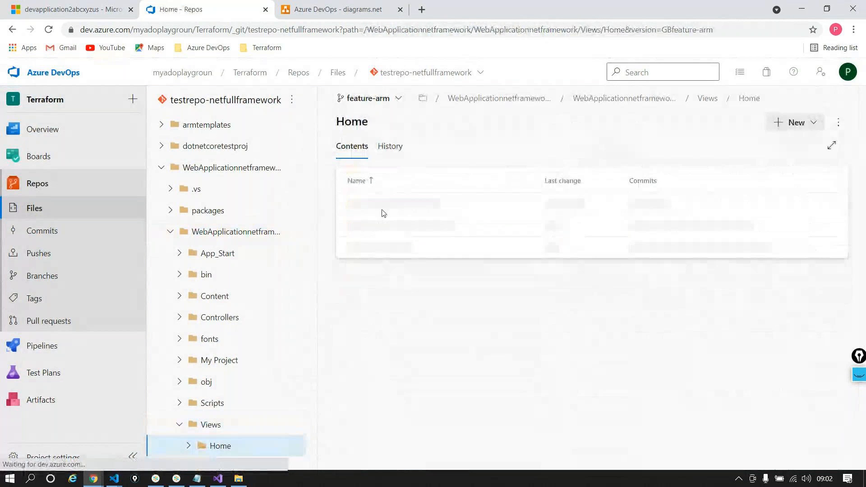
left_click(409, 248)
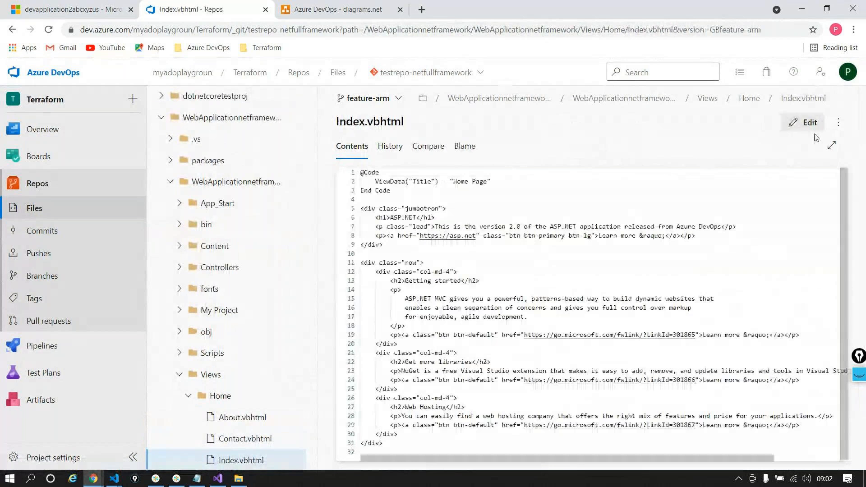
left_click(807, 123)
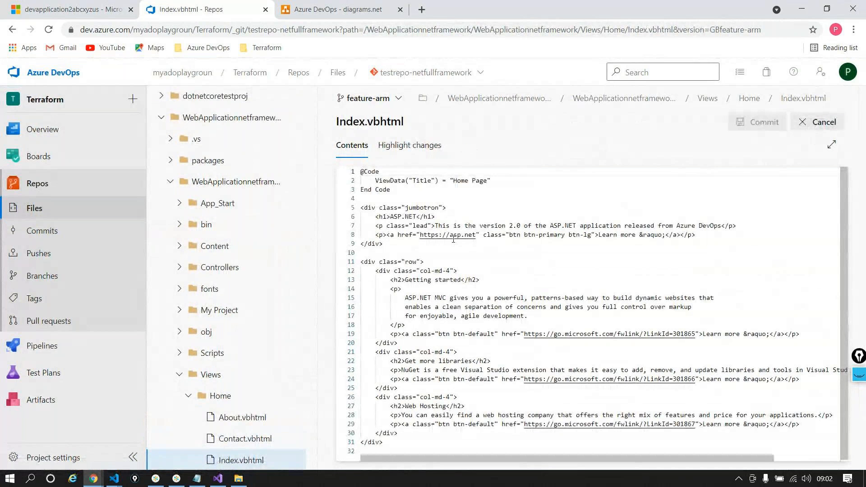
- Change the lead paragraph's version to 3.0 and append "with ARM Templates" after "Azure DevOps"
left_click(511, 226)
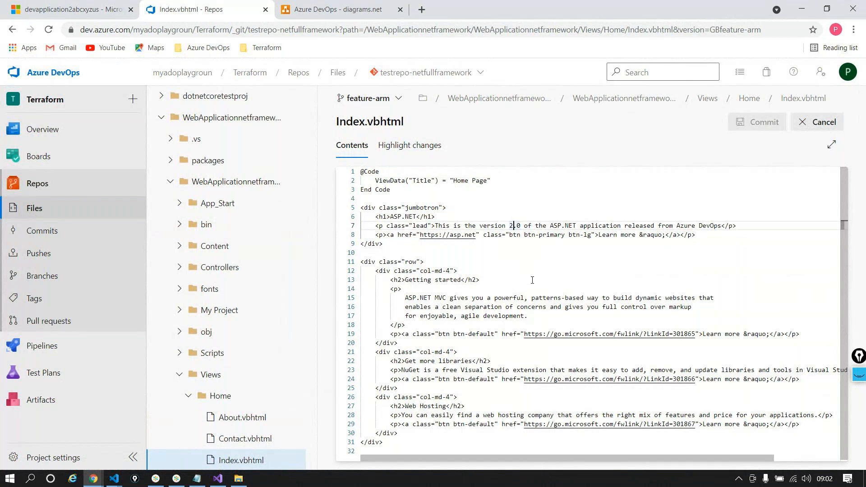
key("BackSpace")
type("3")
key("ctrl+Right")
key("ctrl+Right")
key("ctrl+Right")
key("Right")
key("Right")
key("Right")
key("Right")
key("Right")
key("Right")
key("Right")
key("Right")
key("Right")
key("Right")
key("Right")
key("Right")
key("Right")
key("Right")
key("Right")
key("Right")
key("Right")
key("Right")
key("Right")
key("Right")
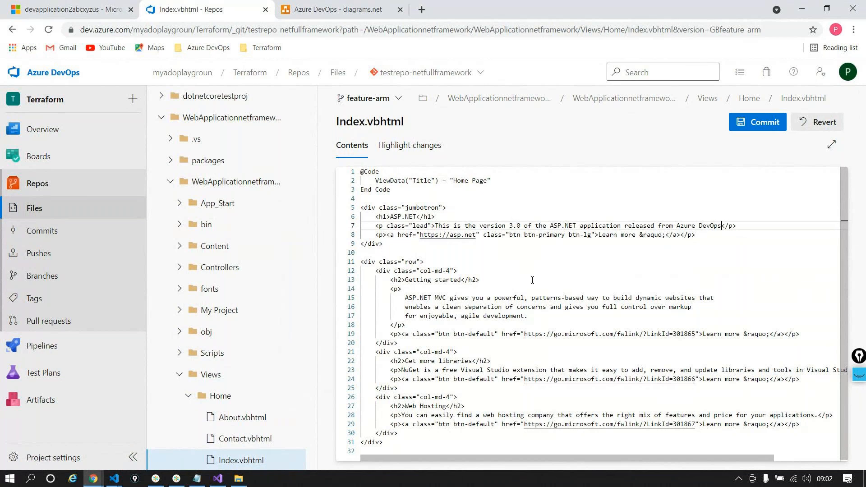
type("with AR")
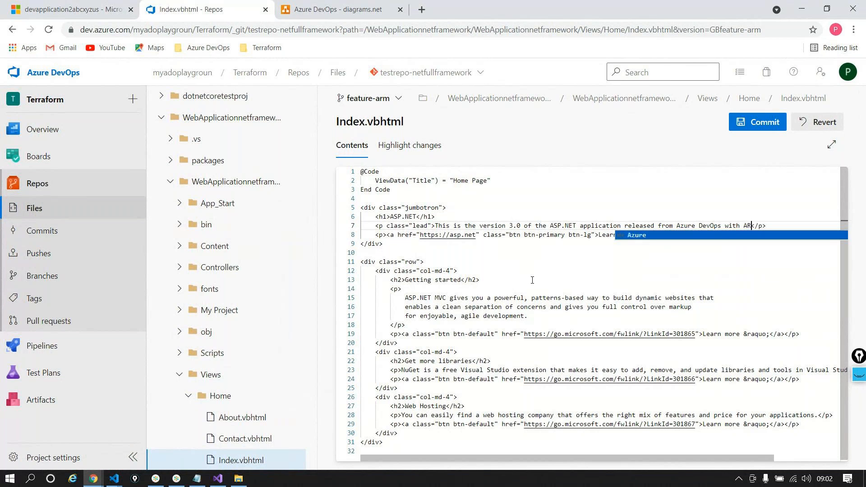
type("M Templa")
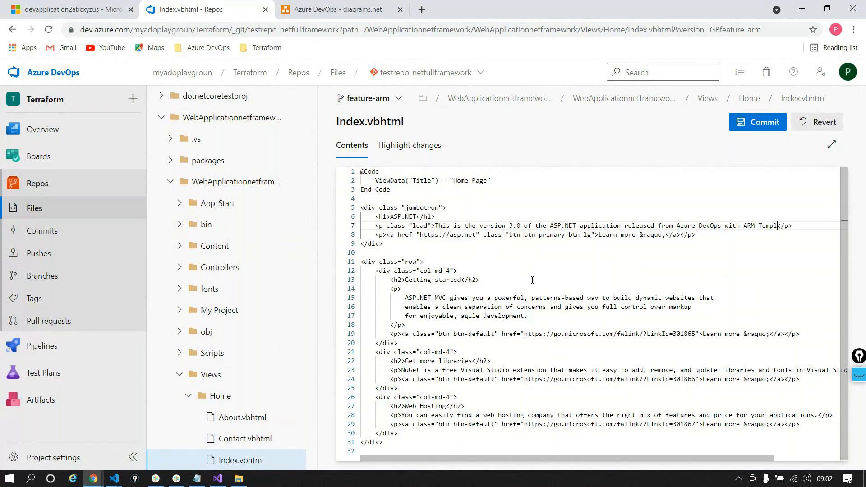
type("tes")
- Replace the h1 heading text in Index.vbhtml with "ARM" and commit the file to feature-arm
left_click_drag(388, 217, 416, 216)
left_click(413, 216)
type("A")
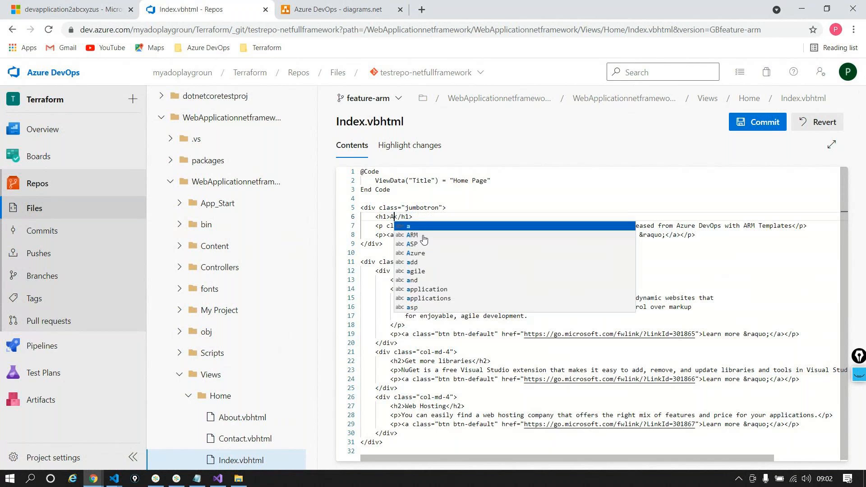
type("RM")
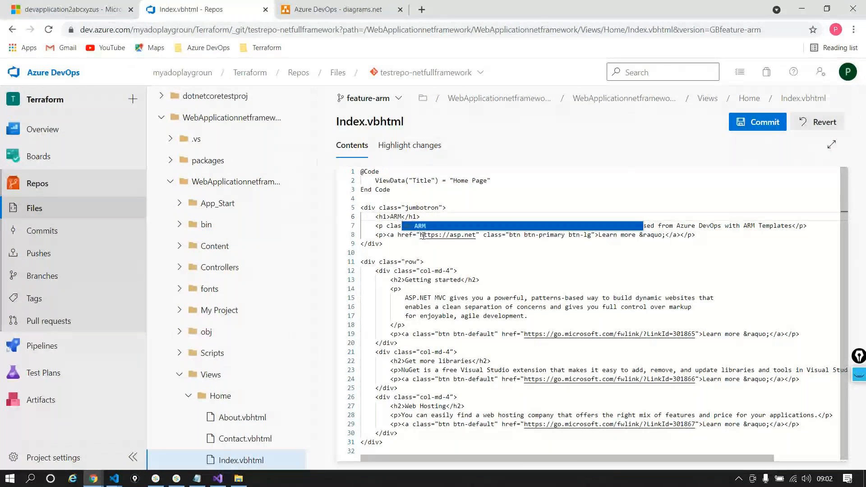
key("Escape")
left_click(777, 127)
left_click(823, 443)
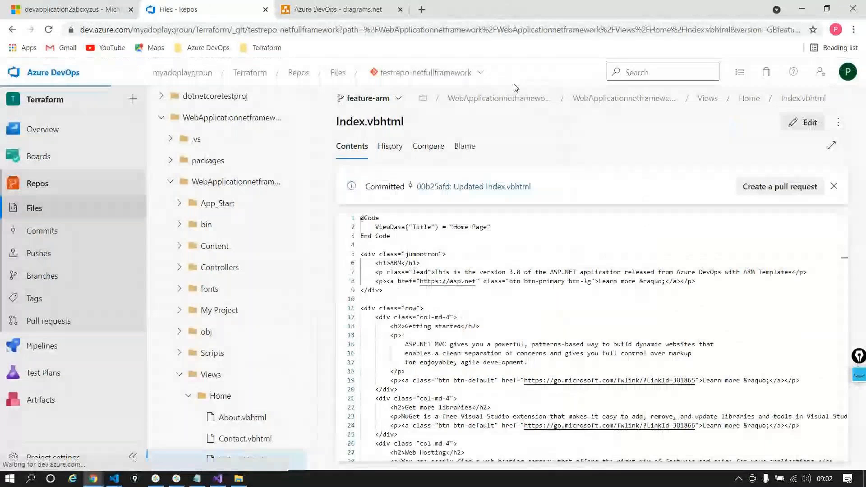
- Create a pull request from feature-arm into develop and complete it through approval and auto-complete, deleting feature-arm after merging
left_click(780, 187)
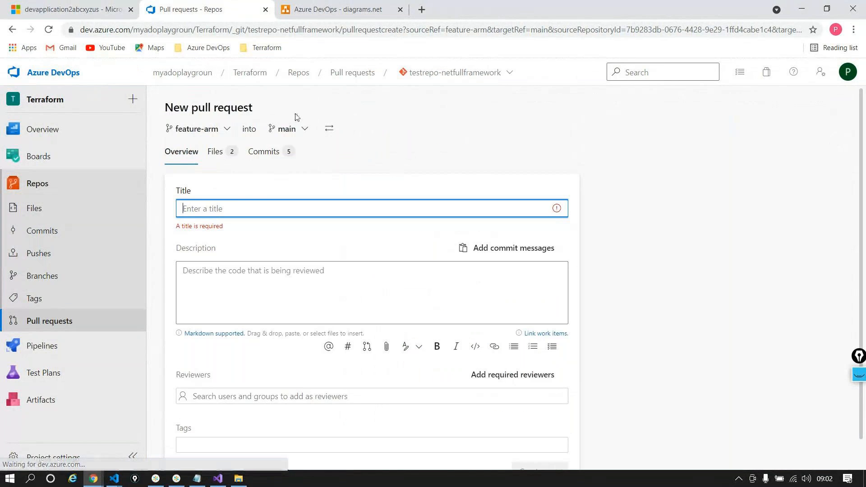
left_click(288, 129)
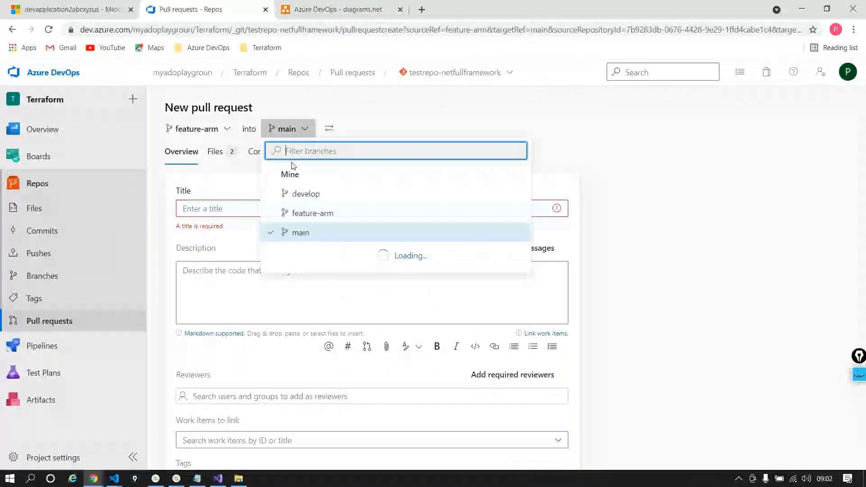
left_click(306, 194)
scroll(535, 322, "down", 2)
left_click(531, 441)
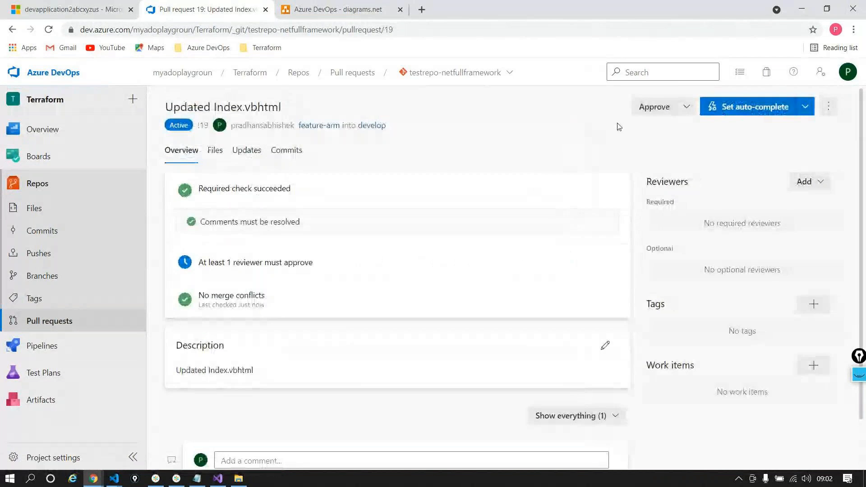
left_click(751, 107)
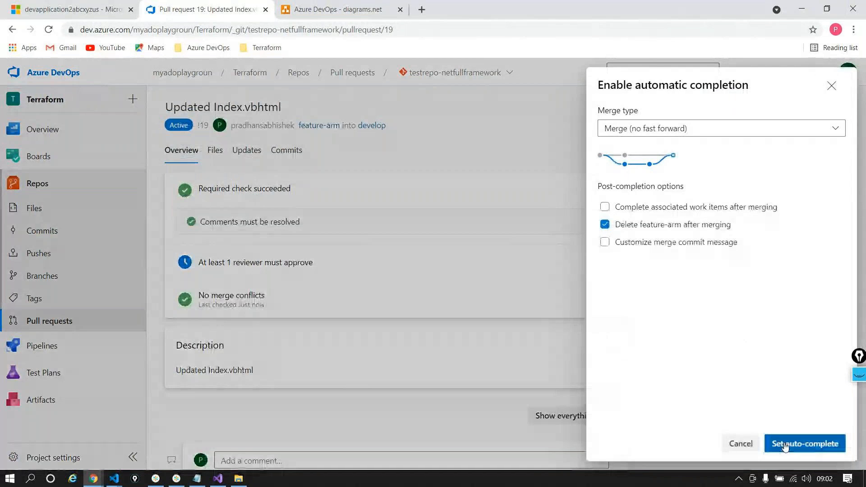
left_click(785, 445)
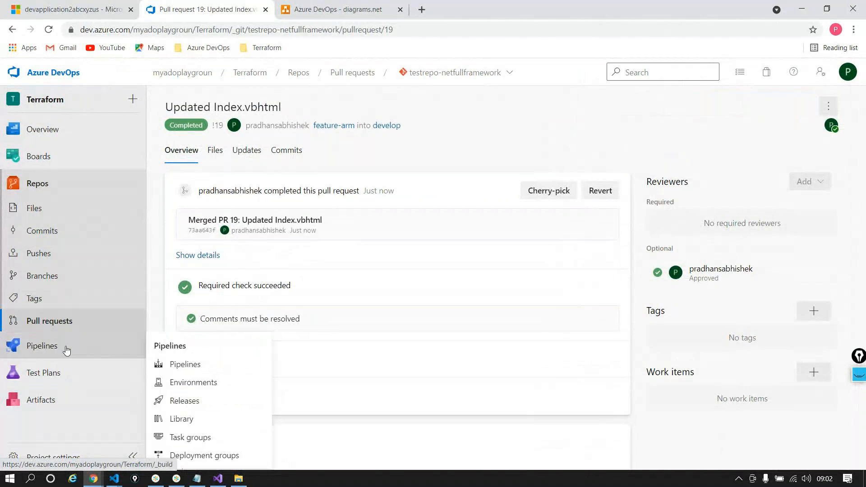
- Open the pipelines list in a new browser tab and view aspnetfullframworkpipeline's run for Merged PR 19
mouse_move(69, 356)
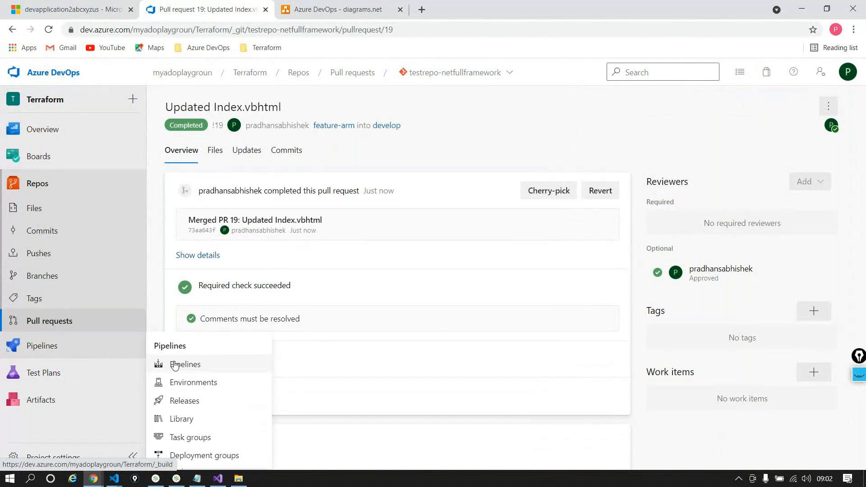
right_click(176, 366)
left_click(203, 371)
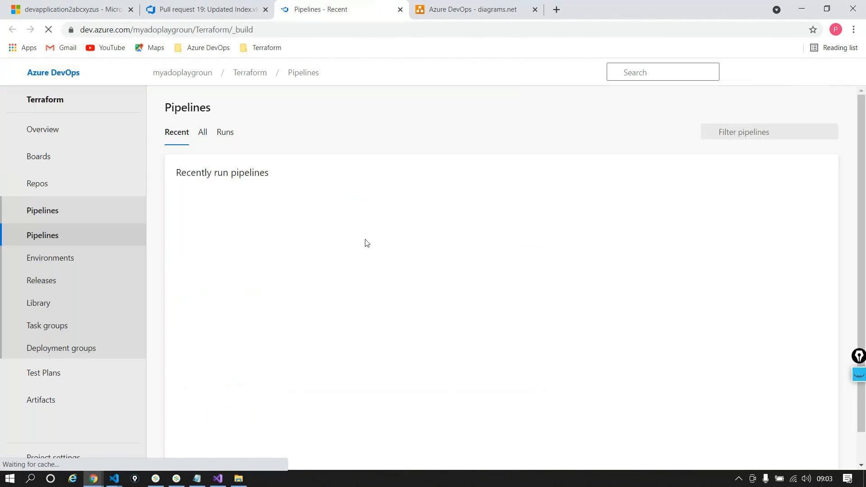
left_click(629, 202)
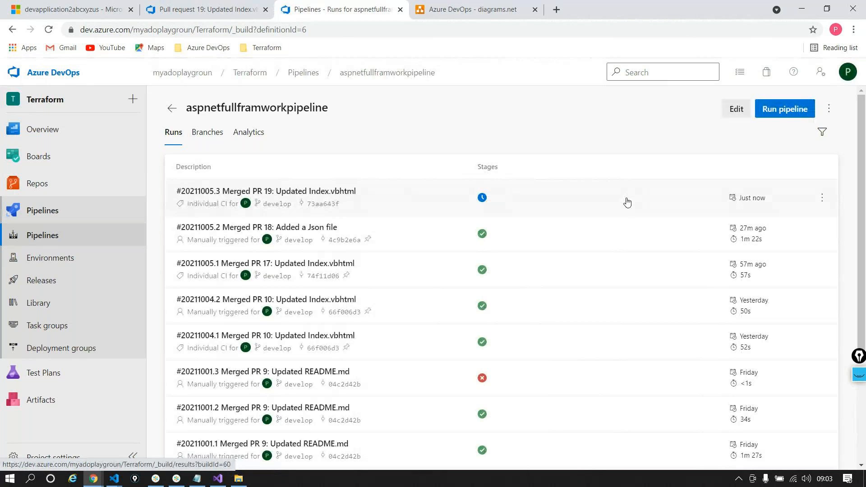
left_click(425, 191)
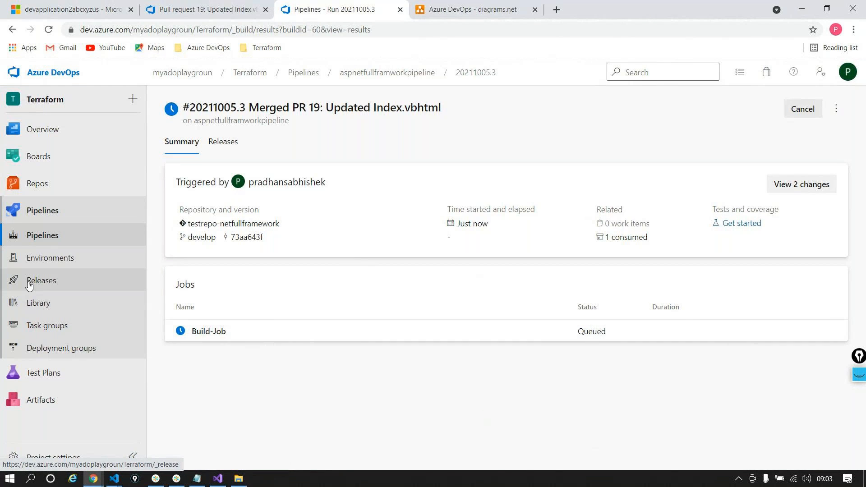
- Open the coderelease-aspnetfulllframework release pipeline in a separate tab and check its artifact's continuous deployment trigger
left_click(50, 291)
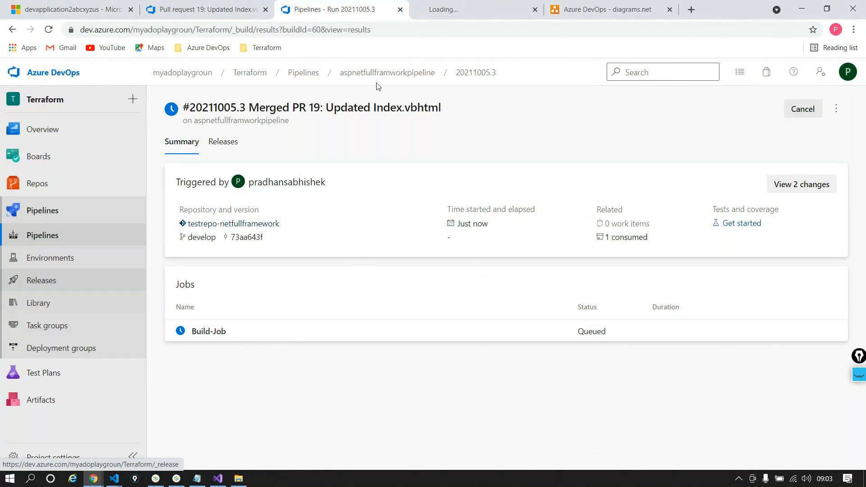
left_click(435, 14)
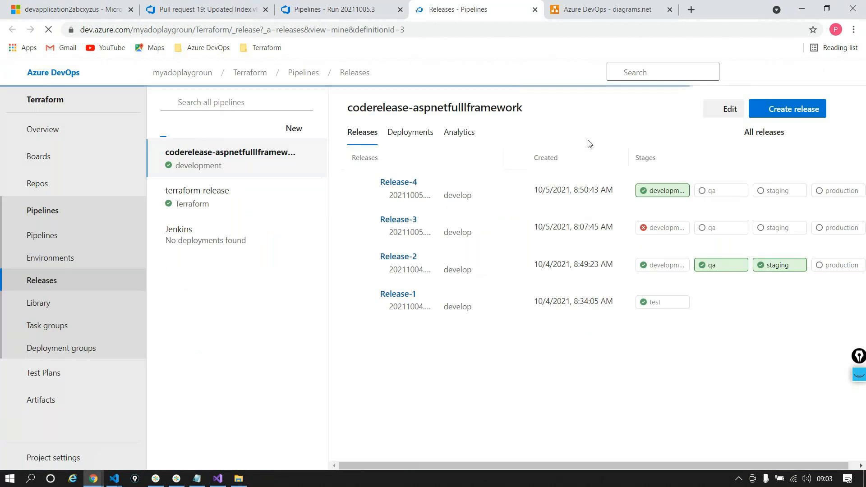
left_click(720, 109)
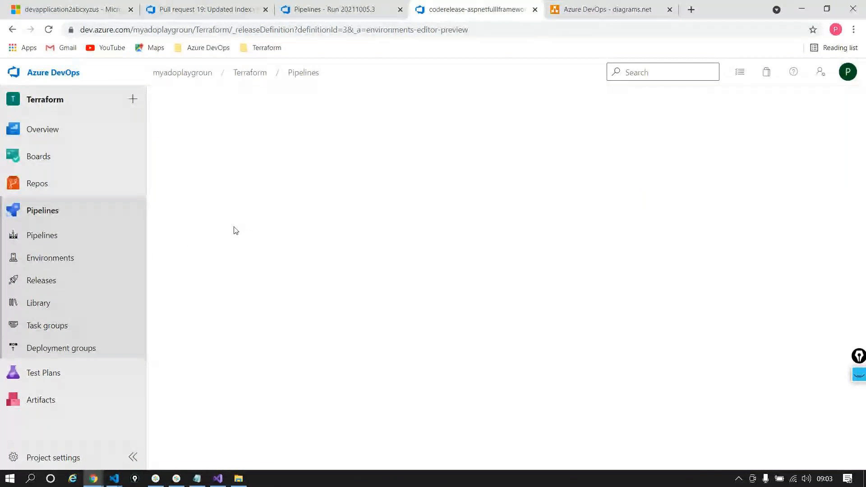
left_click(257, 221)
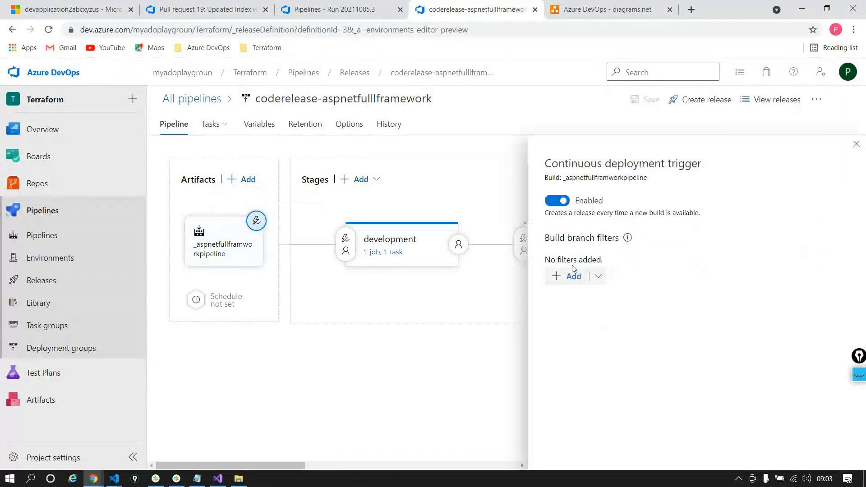
left_click(856, 144)
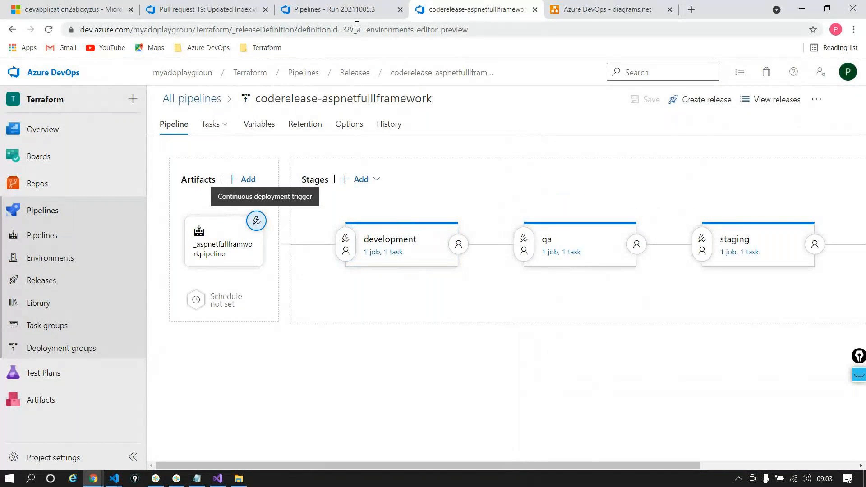
- View the Build-Job log of the running build, and switch to the devapplication2abcxyzus App Service in the Azure portal
left_click(350, 12)
left_click(221, 333)
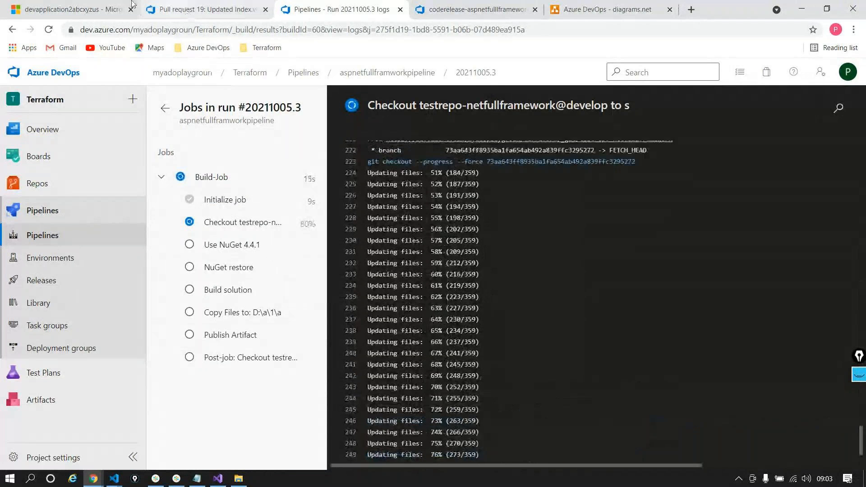
left_click(86, 8)
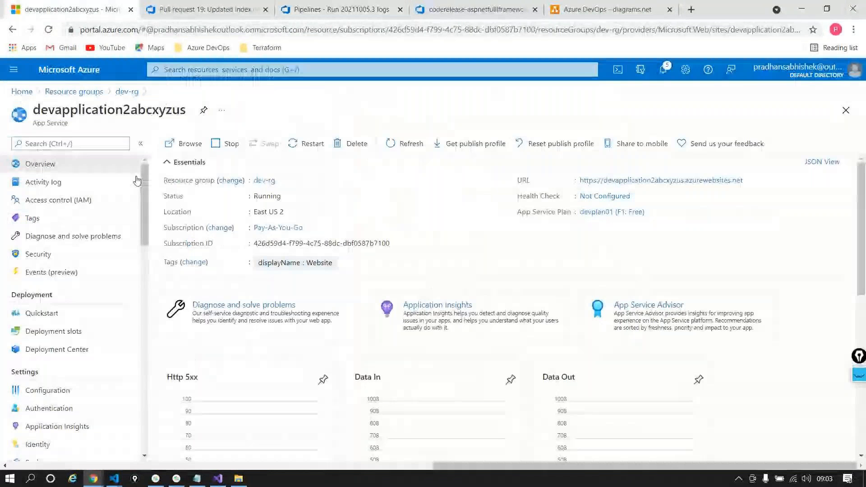
- List the resource groups in the Azure portal, and check the build job's task logs for run 20211005.3 in Azure DevOps
left_click(91, 92)
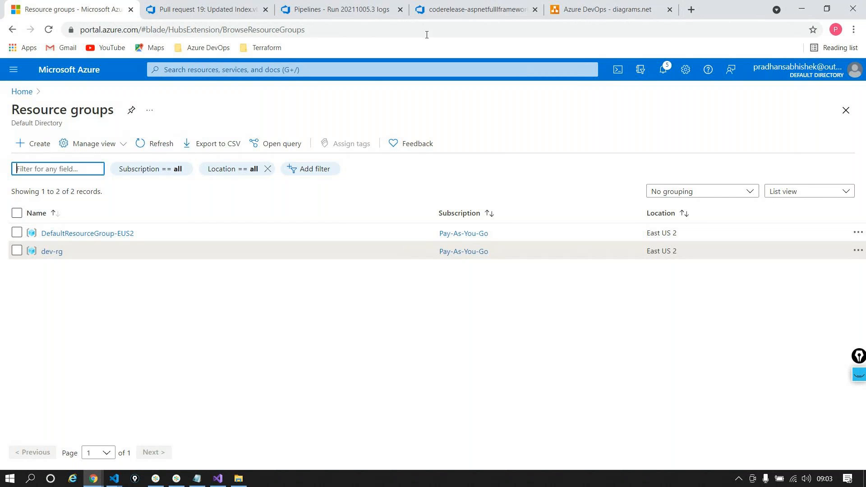
left_click(459, 15)
left_click(332, 9)
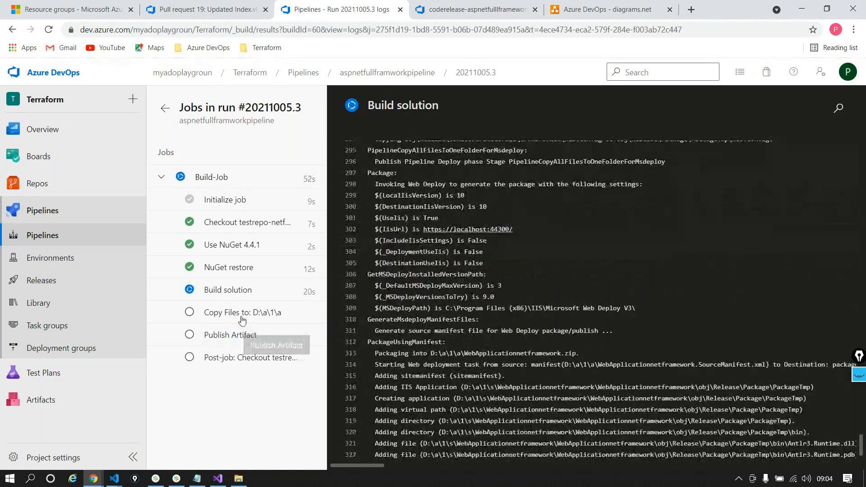
left_click(244, 316)
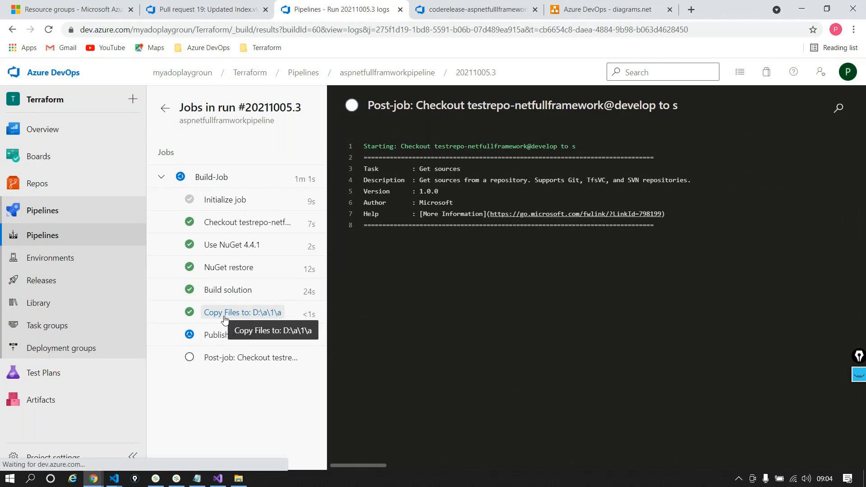
- Review the ARM template and App Service deploy tasks in the development stage's armdeployment task group, and close the task group's browser tab
left_click(475, 9)
left_click(400, 254)
left_click(281, 223)
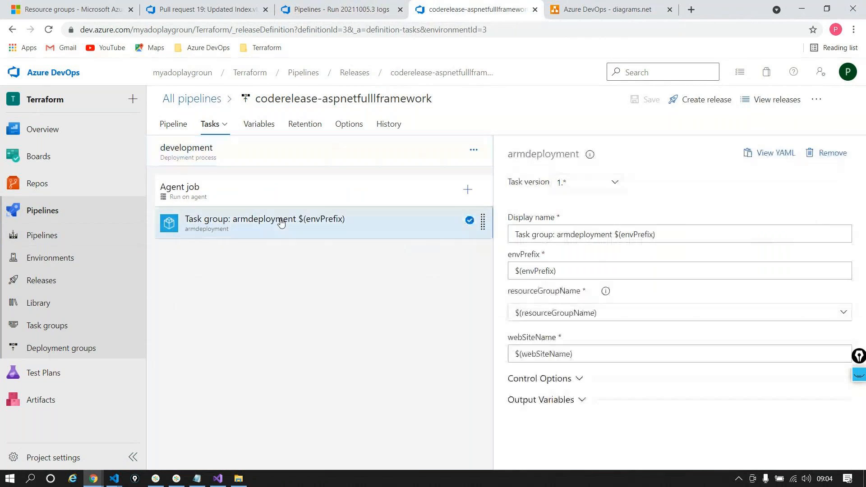
right_click(280, 223)
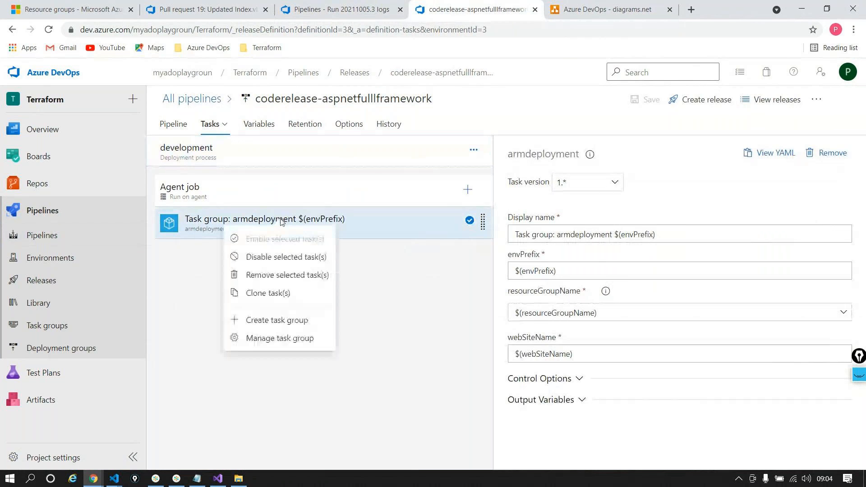
left_click(260, 337)
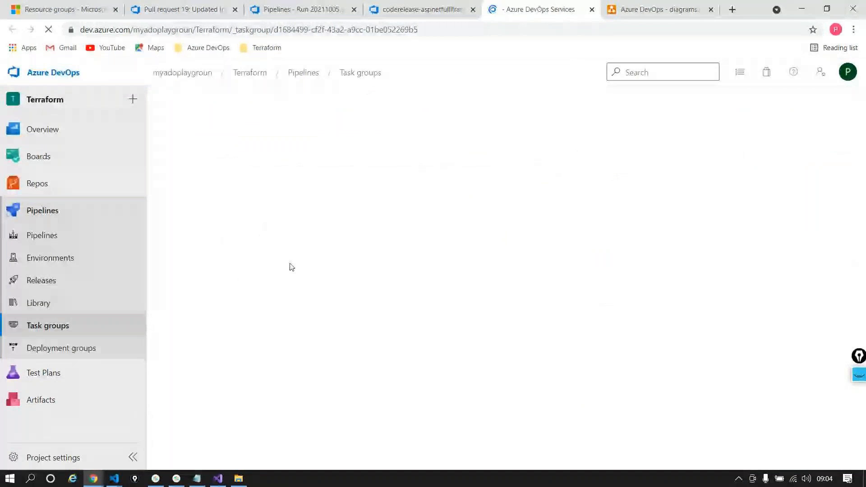
left_click(300, 202)
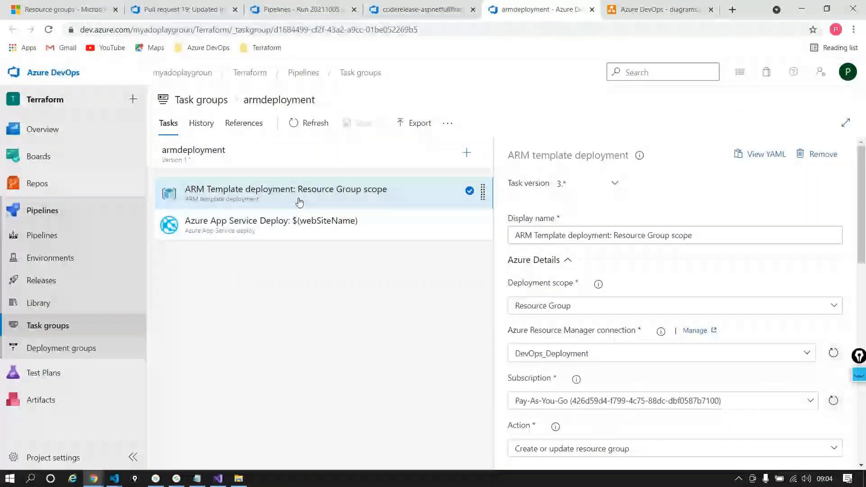
left_click(301, 233)
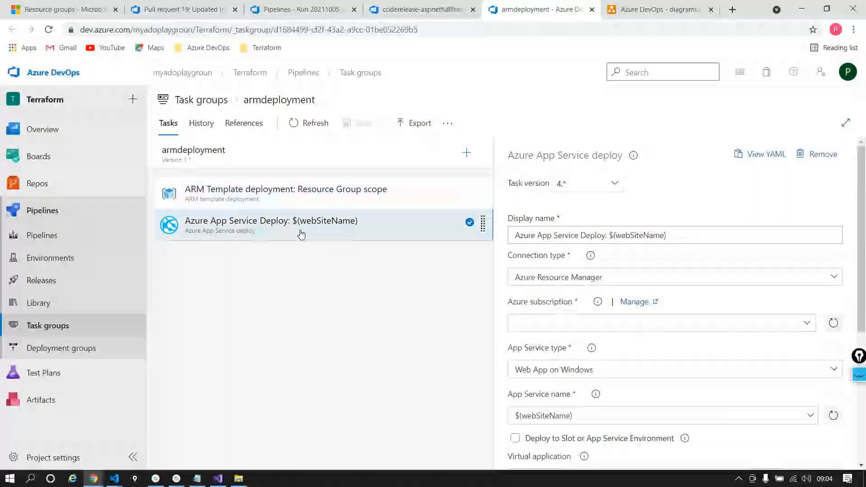
left_click(592, 9)
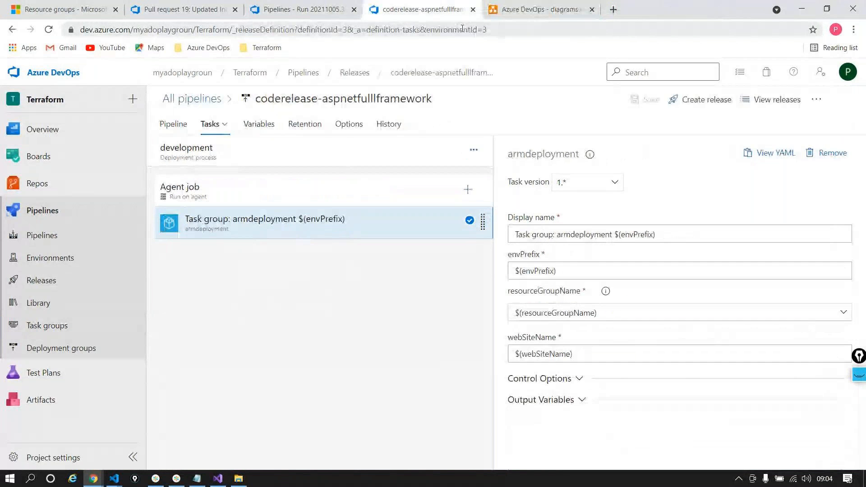
- Check build run 20211005.3, and open the development stage logs of Release-5 in coderelease-aspnetfulllframework
left_click(341, 10)
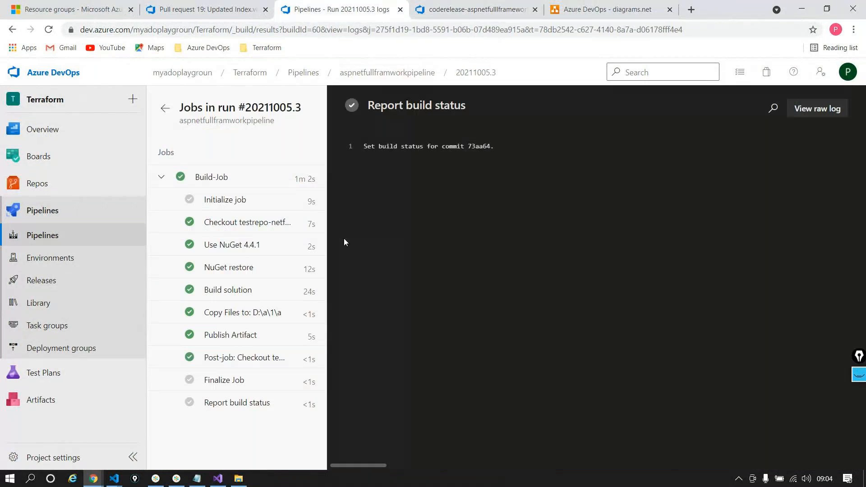
left_click(474, 9)
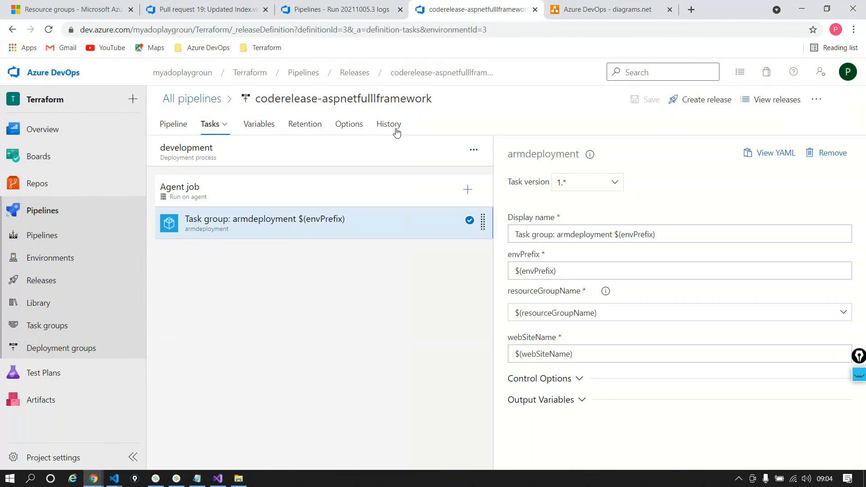
left_click(355, 72)
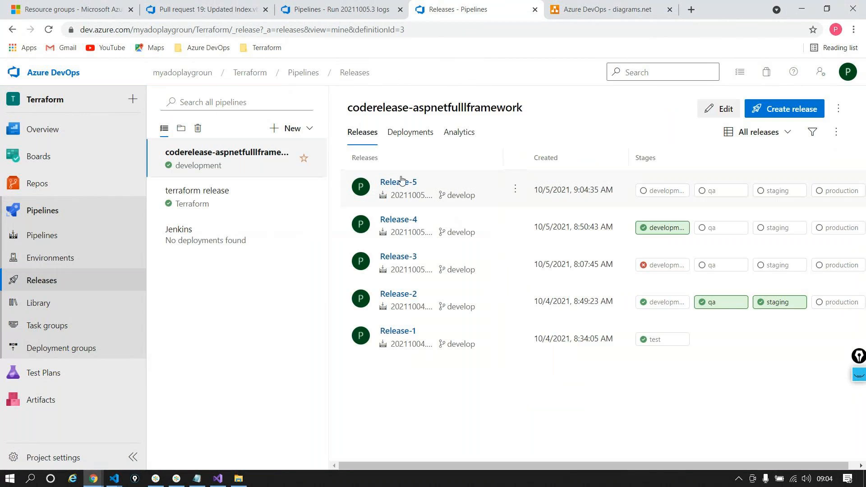
left_click(400, 182)
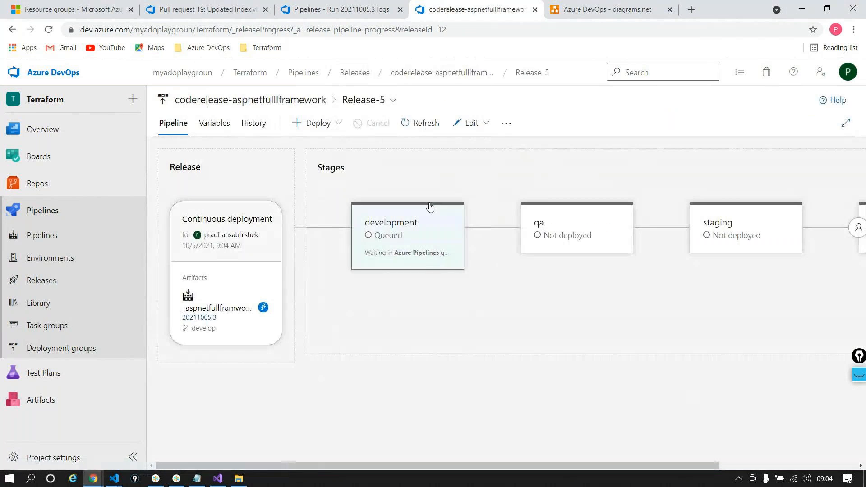
mouse_move(434, 214)
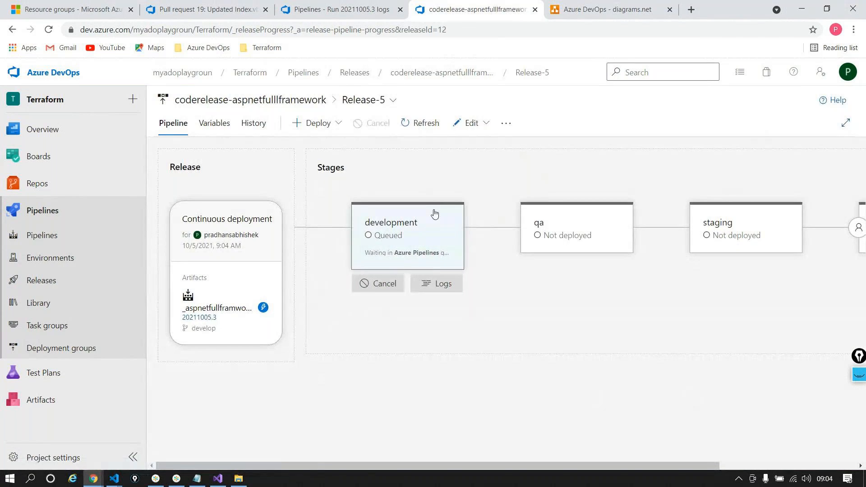
left_click(446, 285)
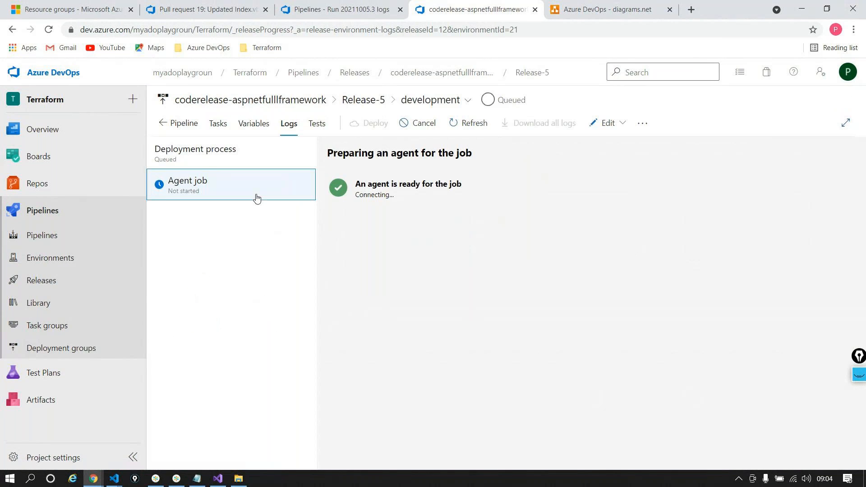
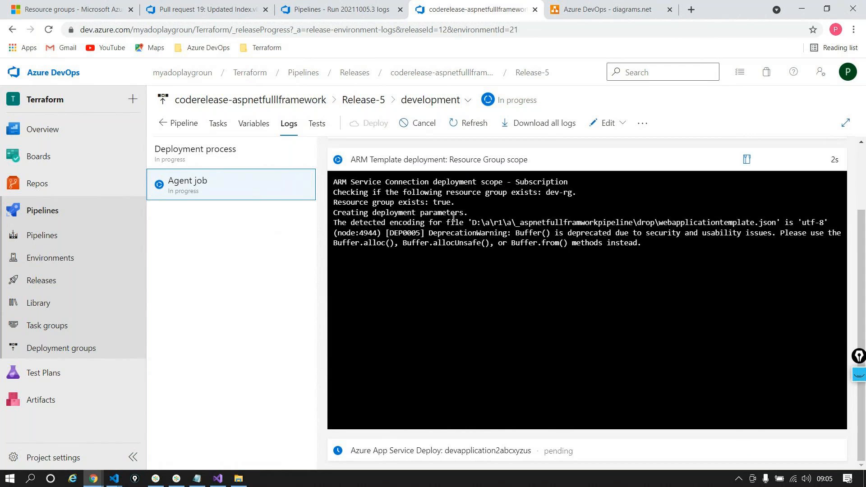
- Follow the development stage's deployment through its agent job logs and the Release-5 stage overview
left_click_drag(550, 192, 601, 195)
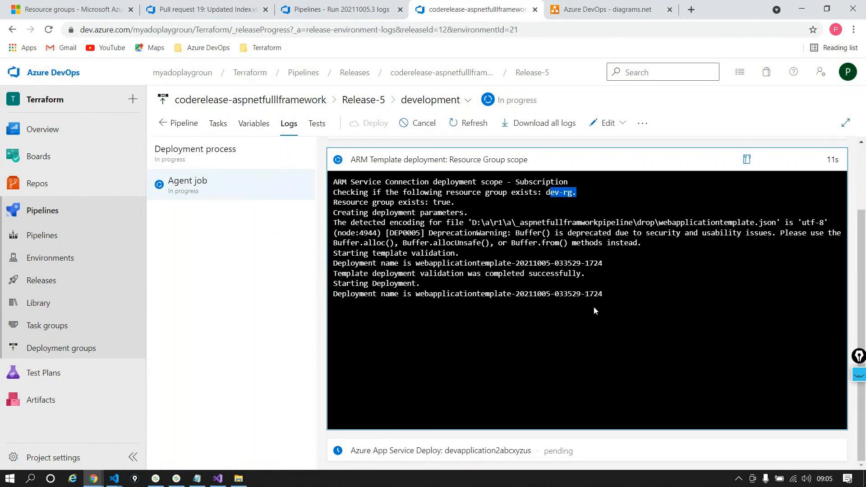
left_click(178, 122)
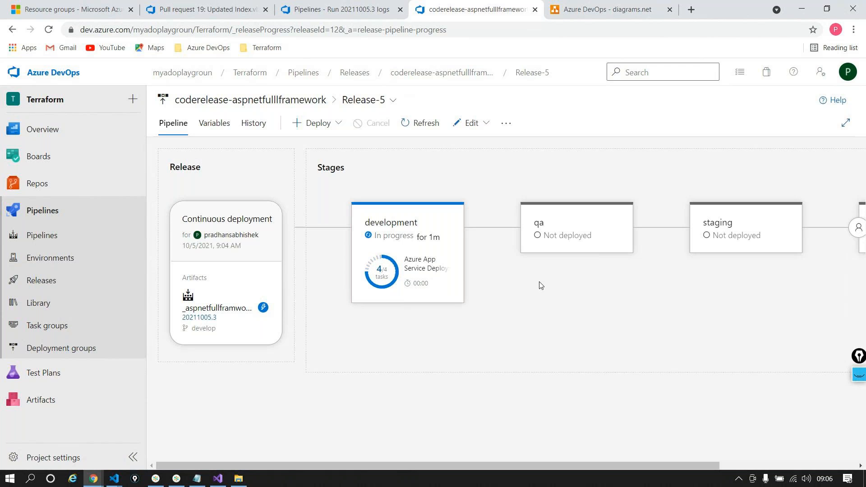
left_click(458, 319)
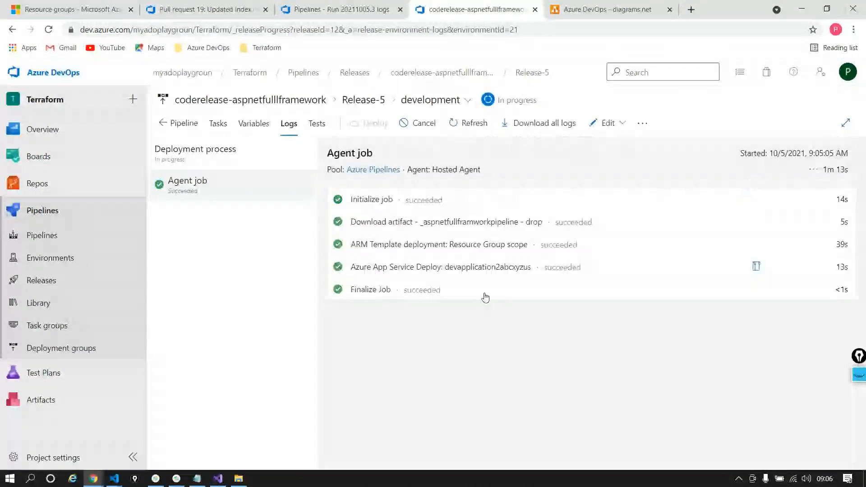
left_click(183, 125)
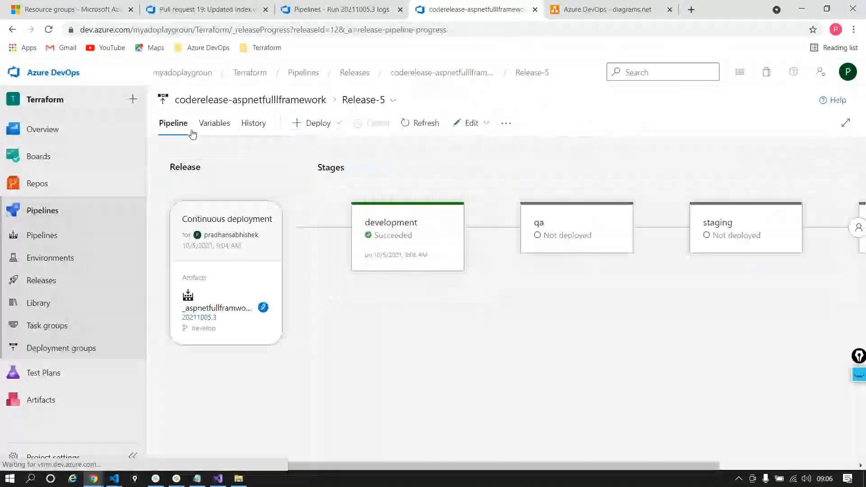
- Open the qa stage of Release-5 and review its envprefix, resourceGroupName and webSiteName variables
mouse_move(593, 234)
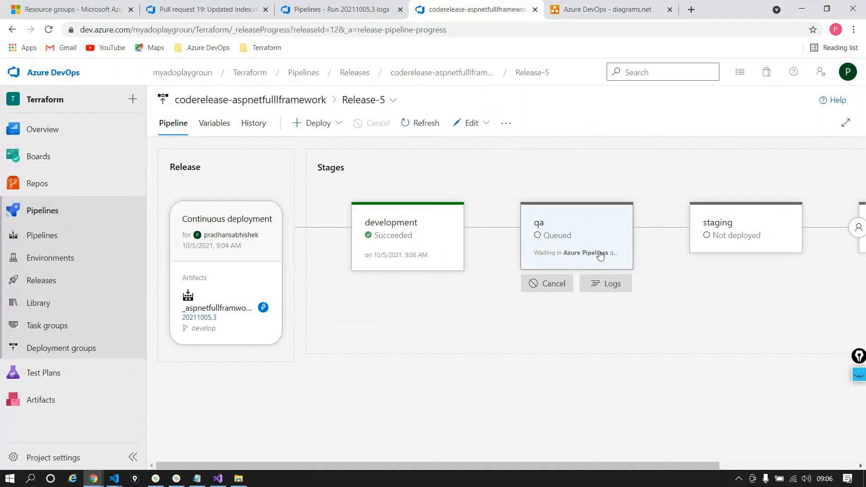
left_click(603, 289)
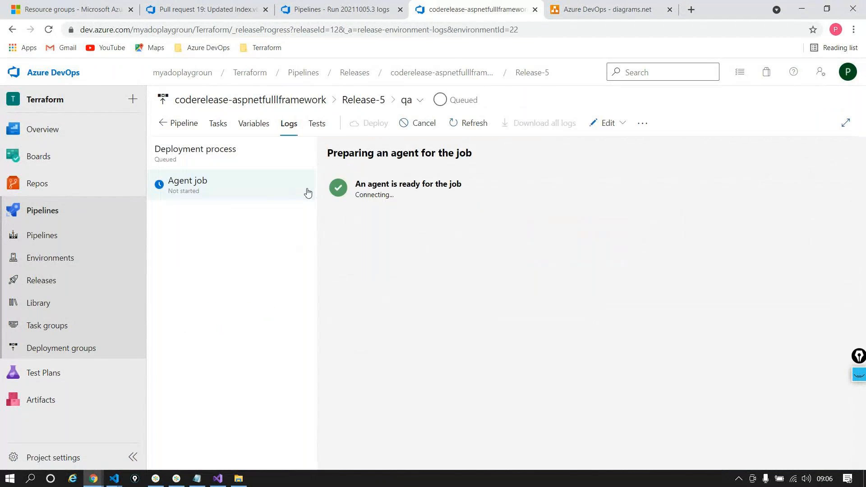
left_click(261, 124)
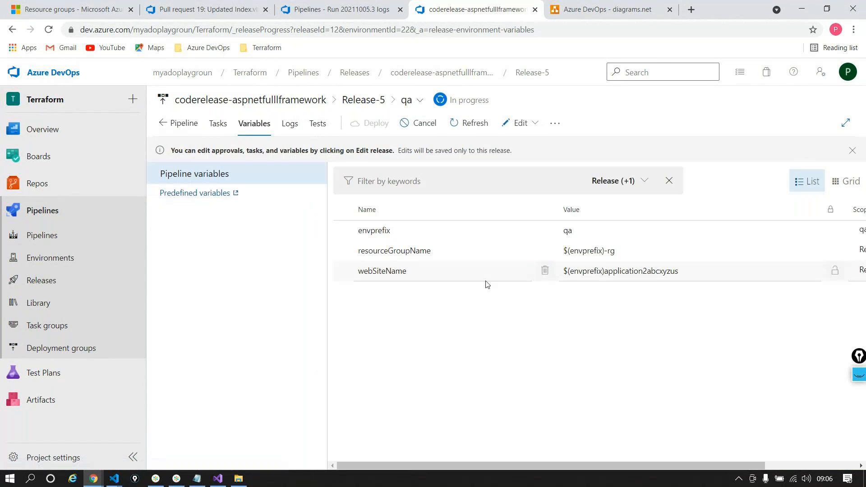
left_click(630, 234)
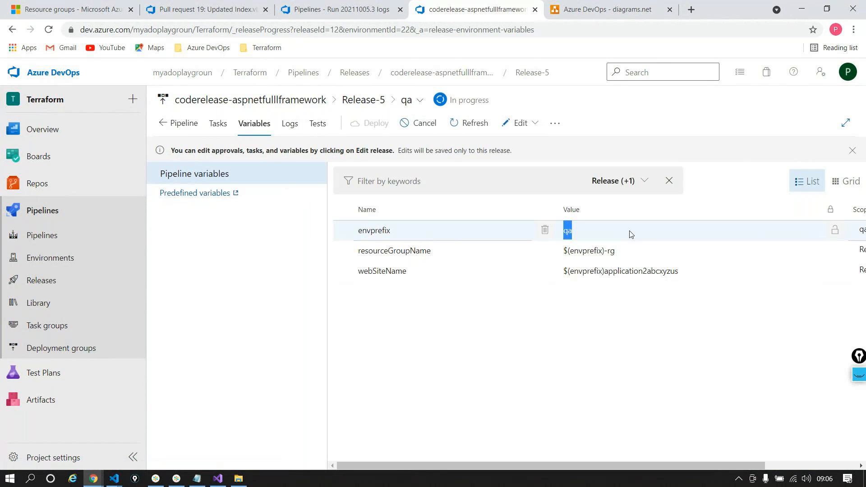
left_click(628, 257)
left_click(686, 272)
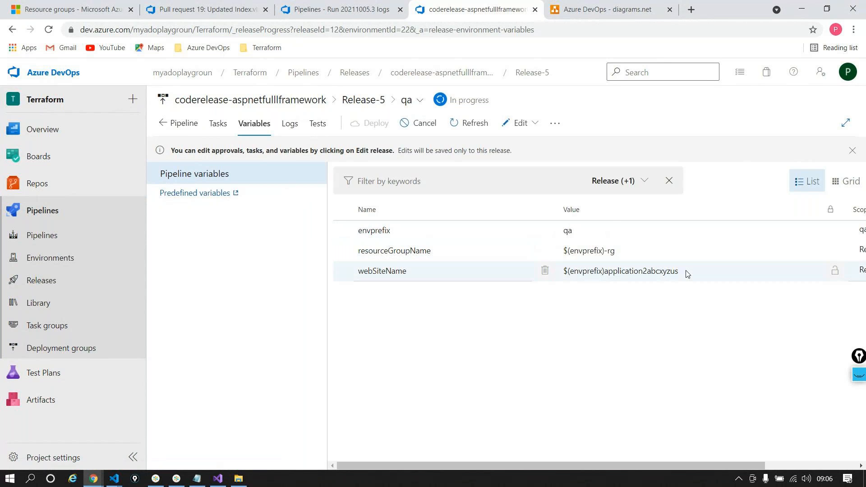
- Check the resource group name in the qa stage's ARM template deployment log, and refresh the resource groups list in the Azure portal
left_click(290, 123)
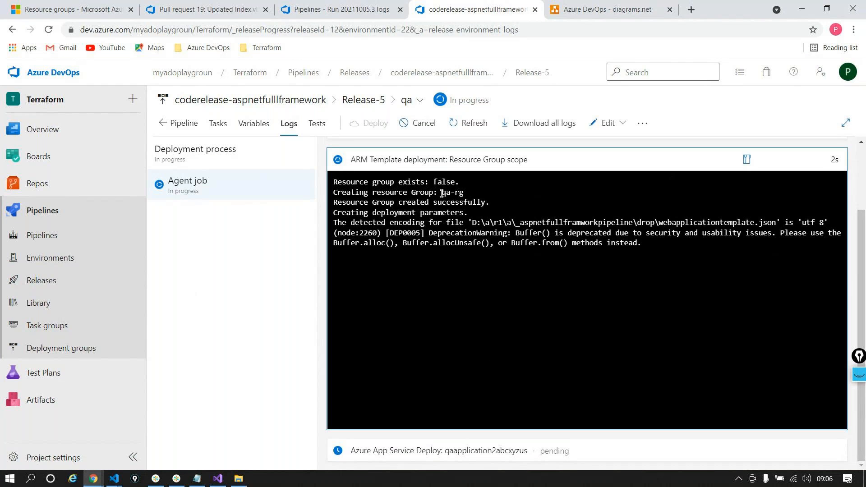
left_click_drag(443, 193, 471, 201)
left_click(573, 250)
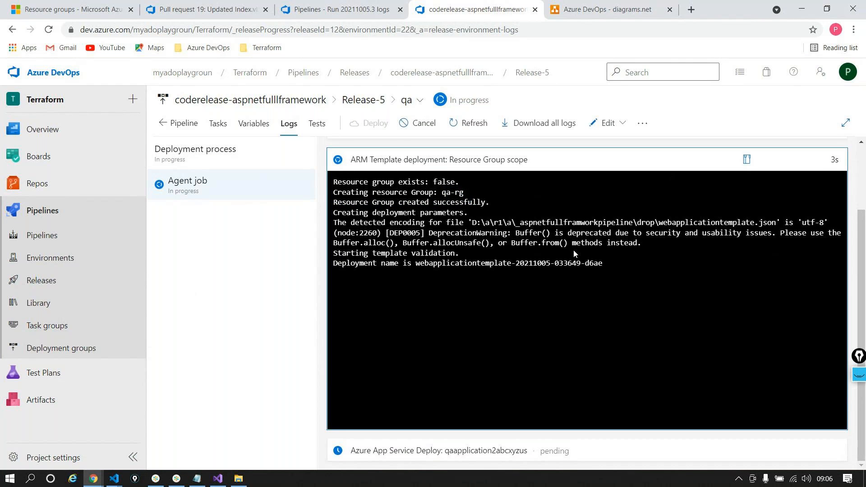
key("ctrl+1")
left_click(166, 152)
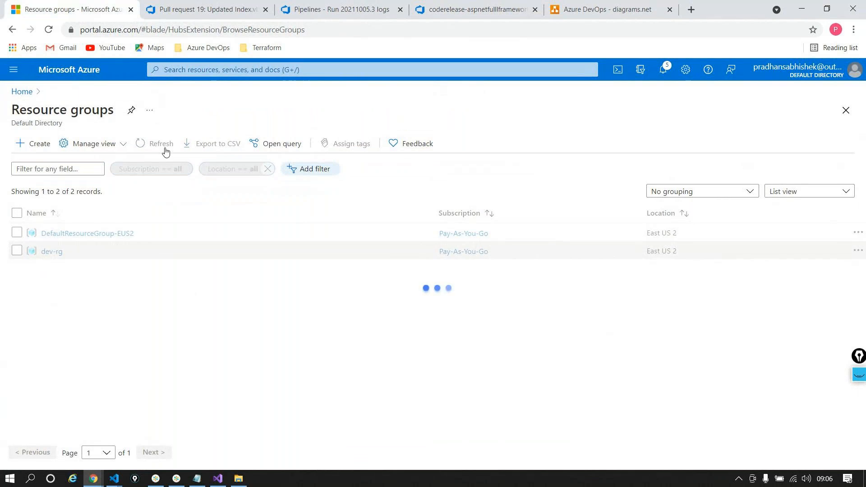
left_click(166, 152)
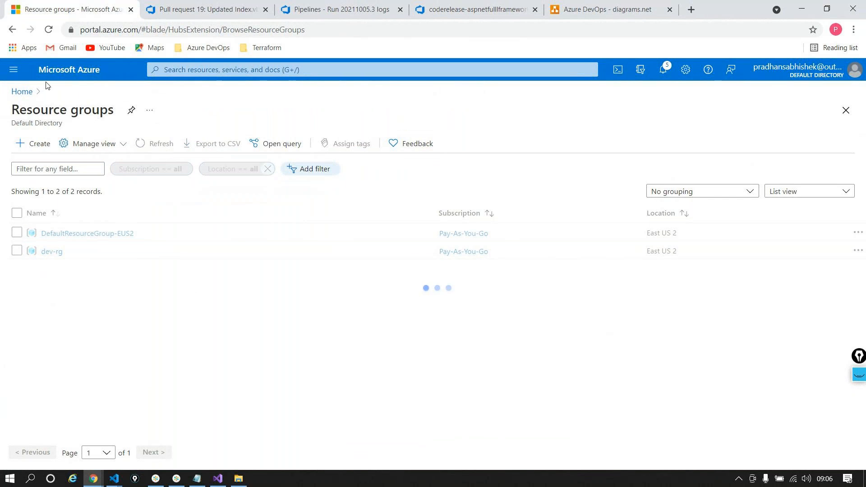
left_click(48, 30)
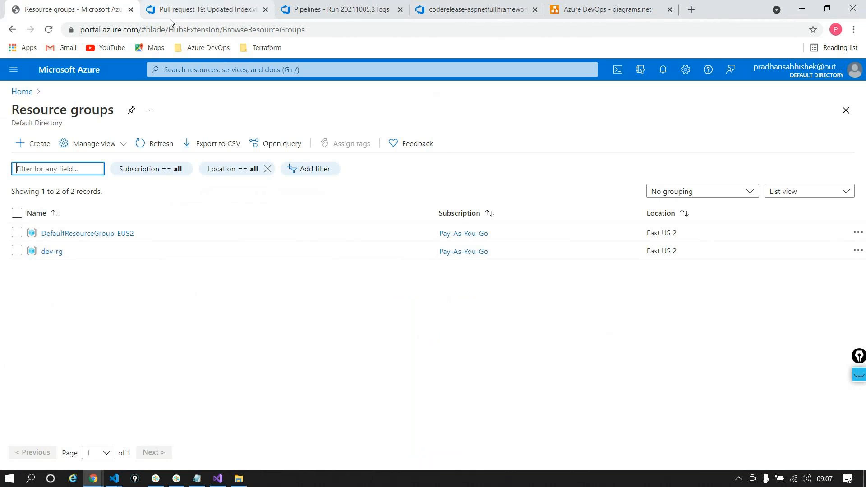
- Copy the resource group name qa-rg from the qa deployment log, search for it in the Azure portal, and view its deployments
left_click(413, 13)
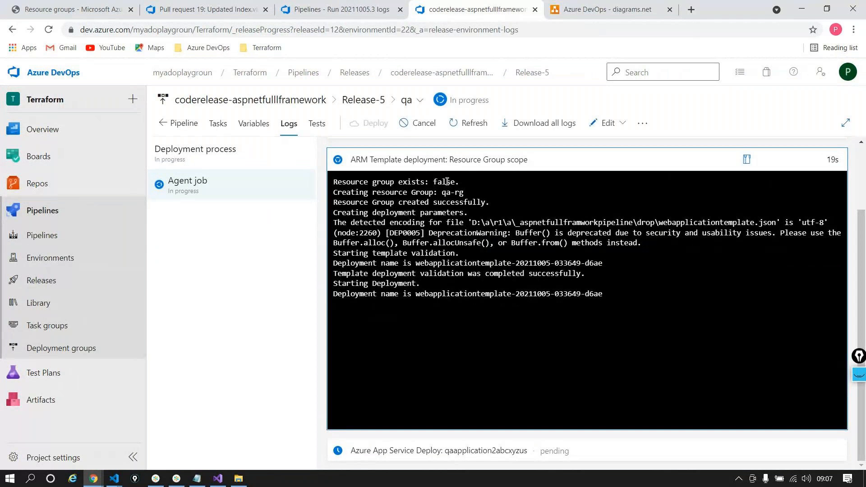
left_click_drag(443, 193, 464, 194)
key("ctrl+c")
left_click(72, 9)
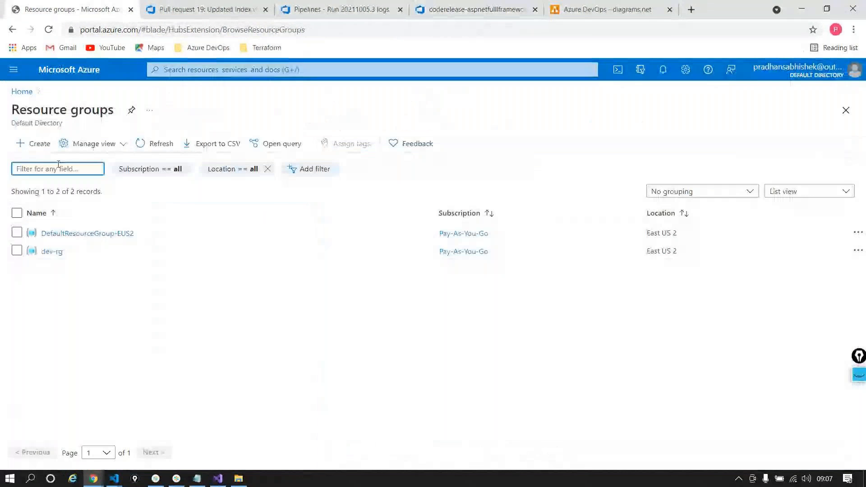
left_click(228, 71)
key("ctrl+v")
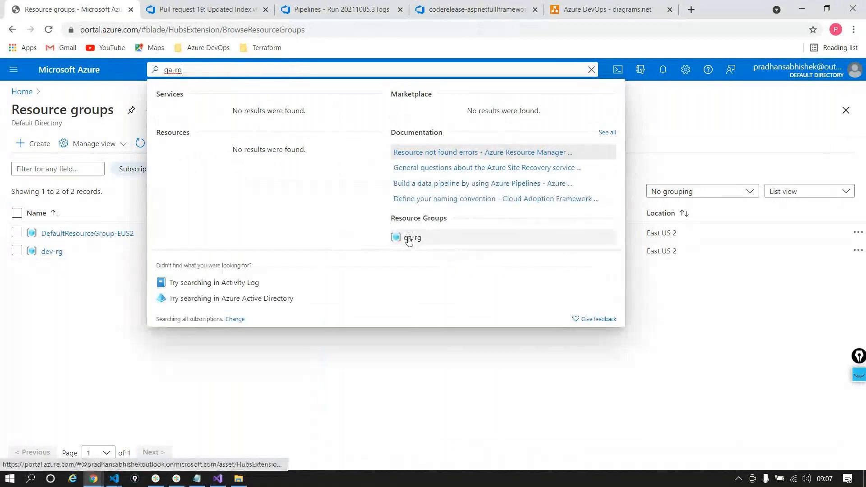
left_click(408, 239)
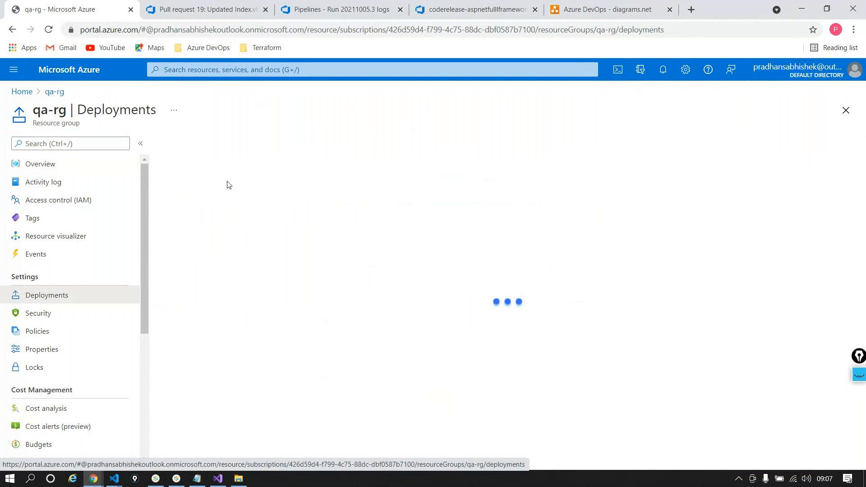
left_click(225, 224)
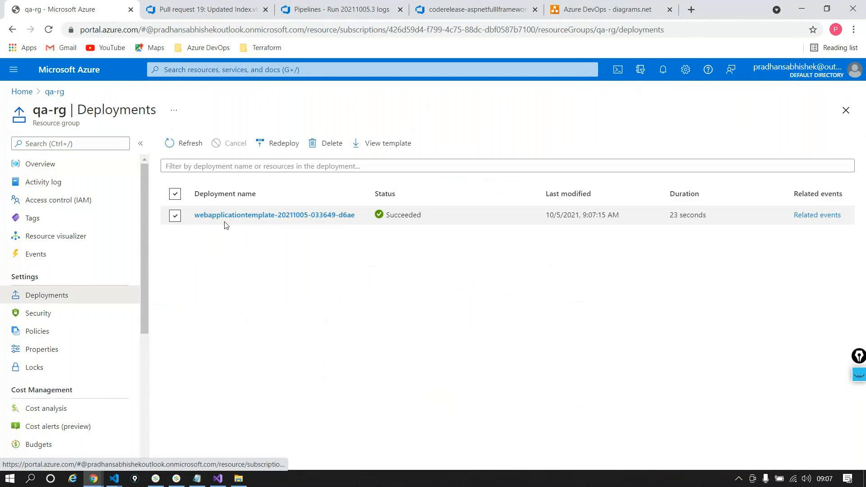
- Open the web application template deployment in qa-rg, expand its deployment details, and return to the qa stage logs in Azure DevOps
left_click(225, 221)
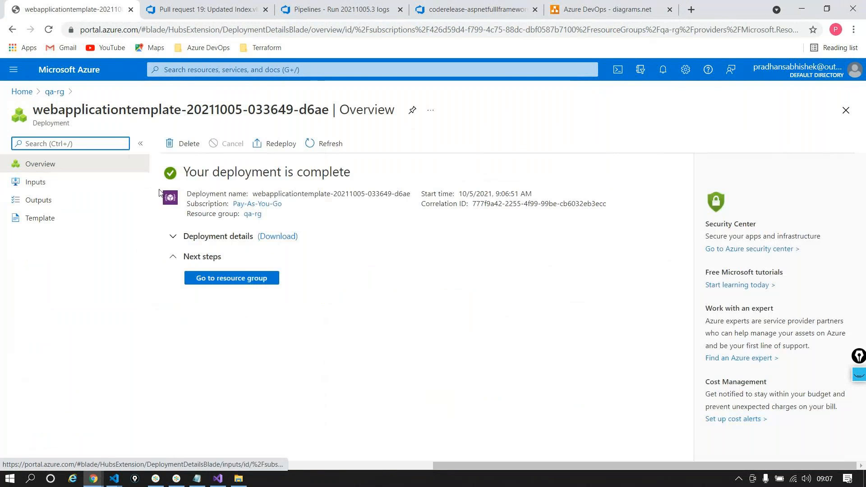
left_click(212, 236)
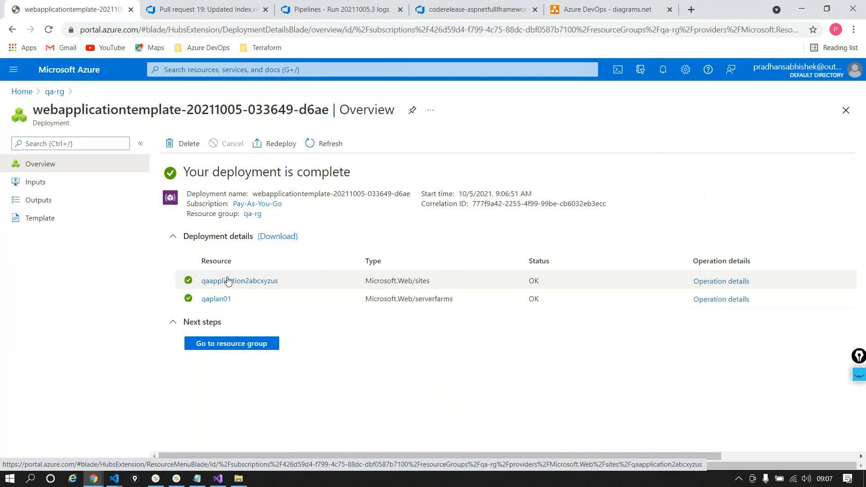
left_click(441, 10)
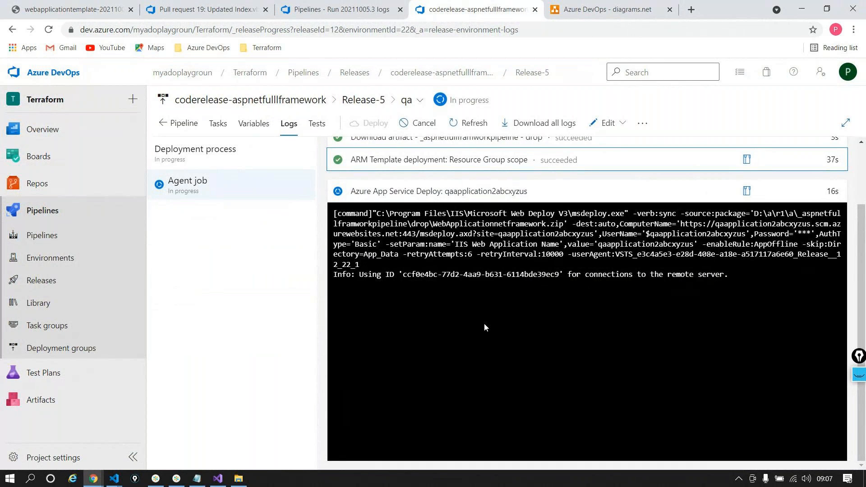
- Review the settings of the qa stage's Azure App Service Deploy task in Release-5
left_click(219, 124)
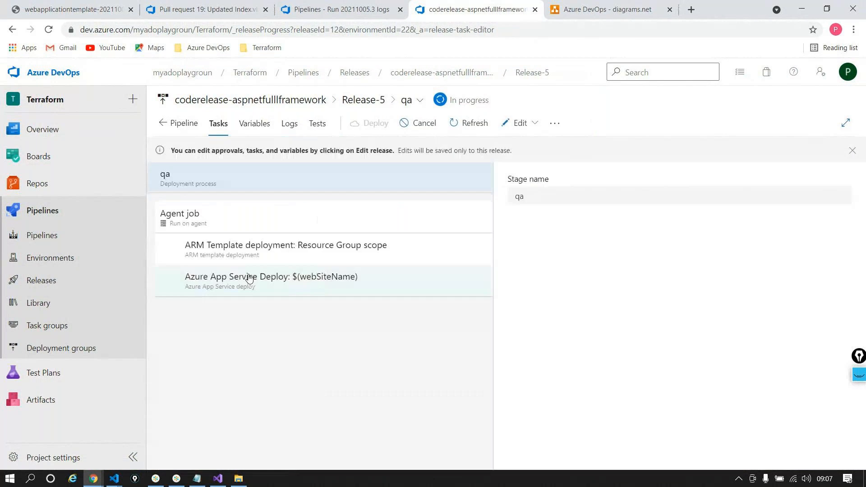
left_click(250, 278)
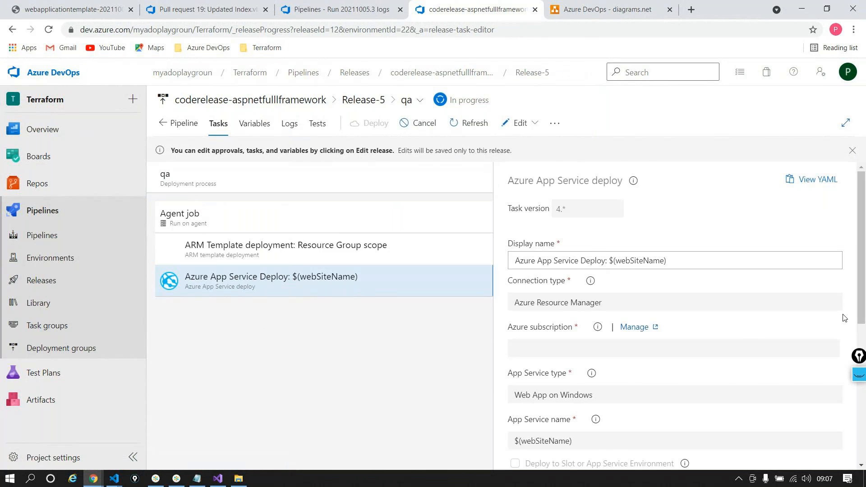
scroll(751, 334, "down", 4)
scroll(714, 319, "down", 1)
scroll(713, 317, "up", 5)
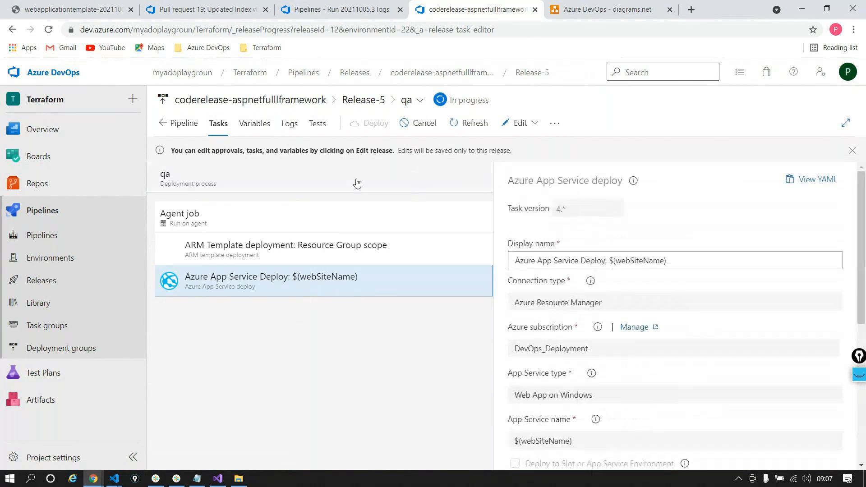
- Check the value of the qa stage's webSiteName variable and return to the agent job logs
left_click(254, 123)
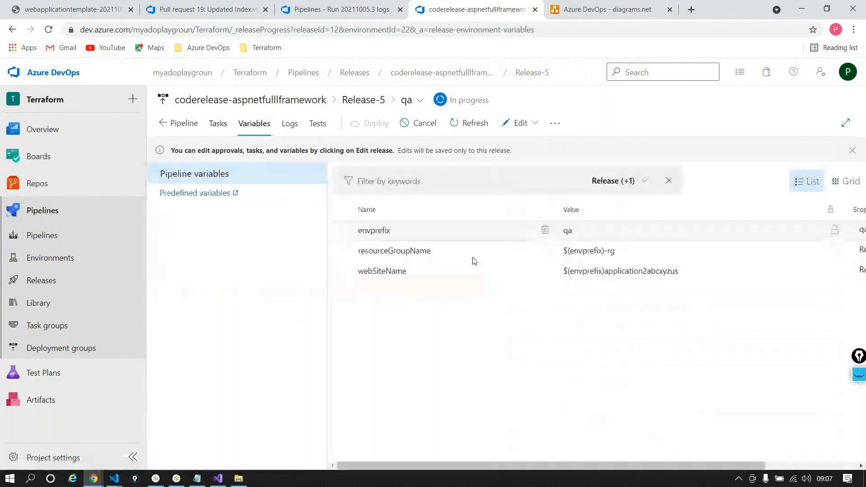
double_click(391, 270)
double_click(664, 276)
left_click(664, 279)
double_click(664, 276)
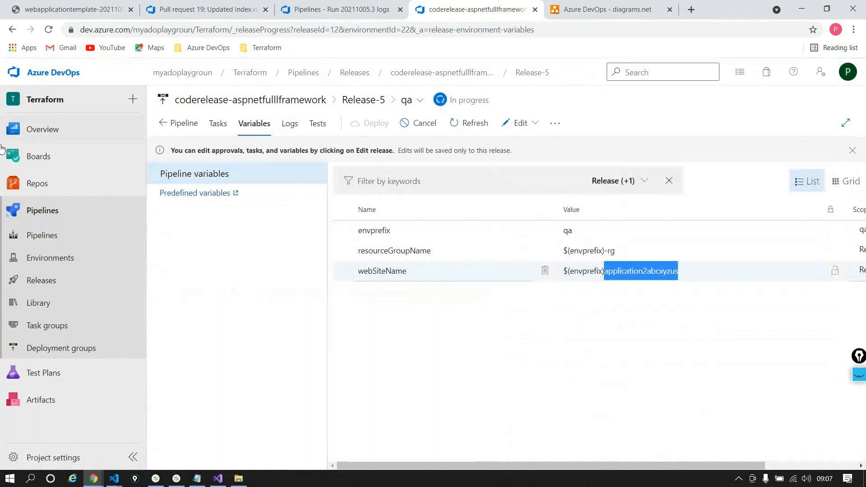
left_click(280, 134)
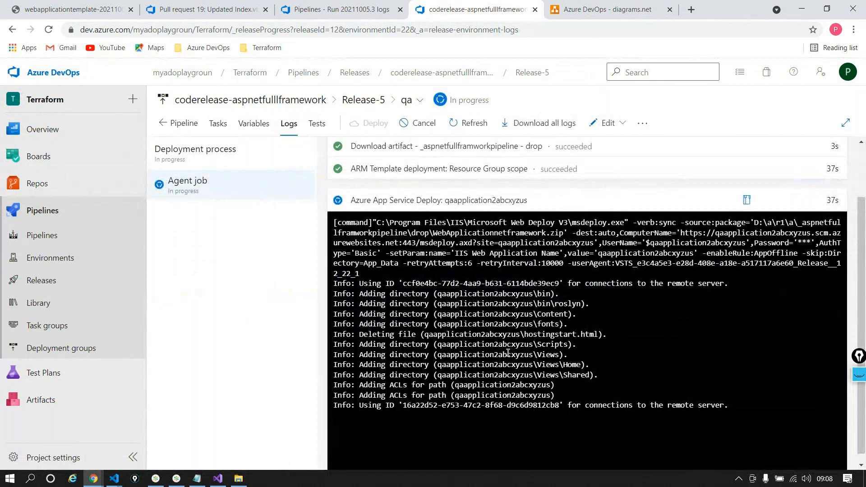
- In the Azure portal, open the devapplication2abcxyzus app service from the dev-rg resource group and browse to its website
left_click(68, 9)
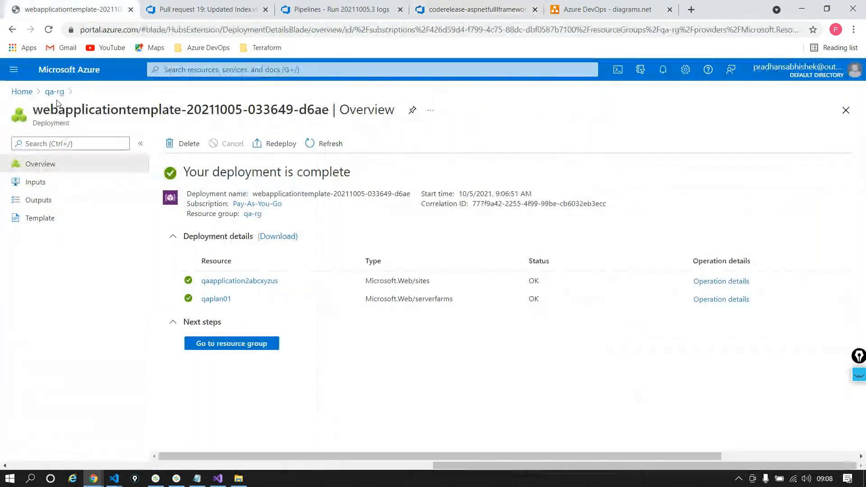
left_click(21, 90)
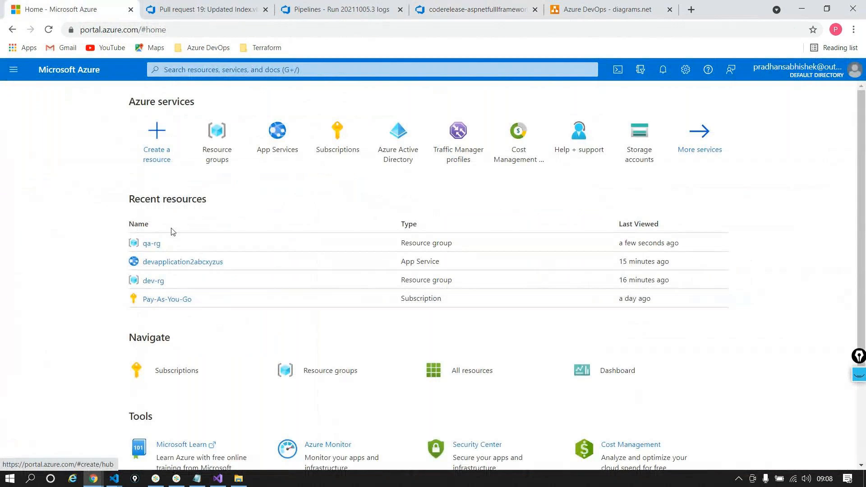
left_click(217, 144)
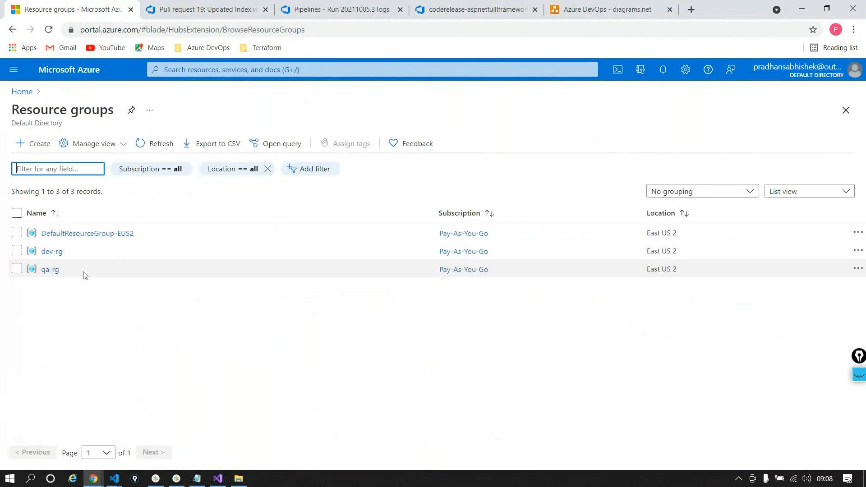
left_click(56, 252)
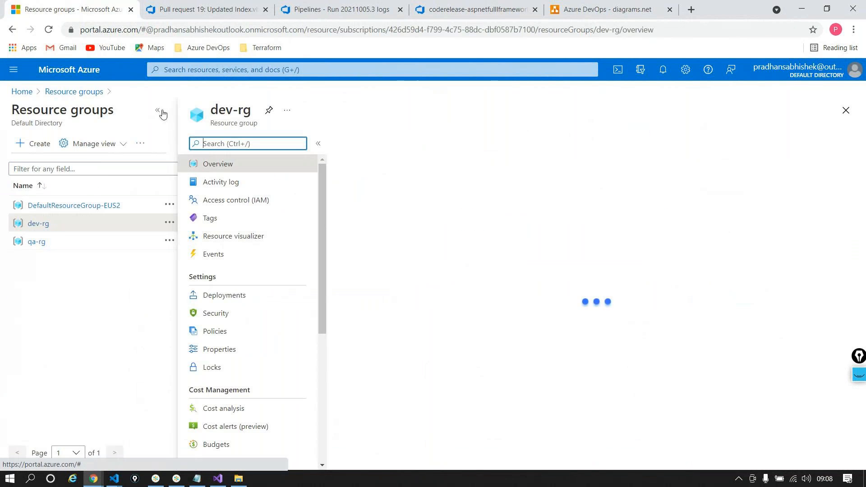
left_click(158, 112)
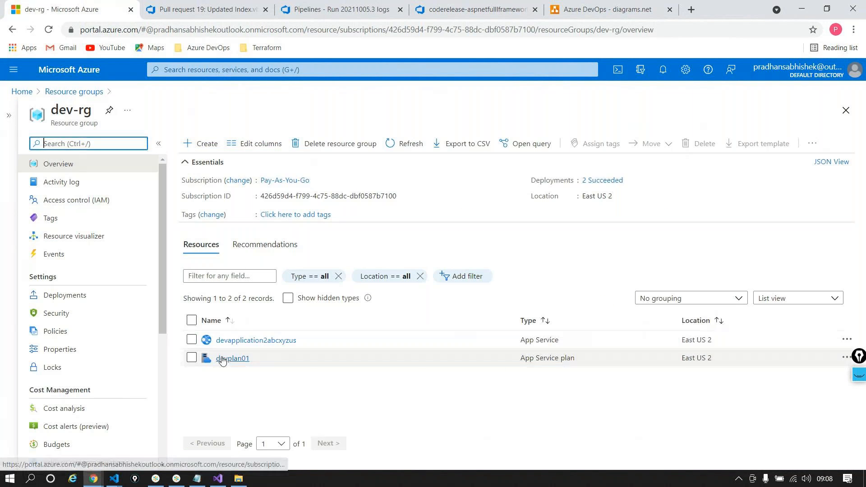
left_click(228, 341)
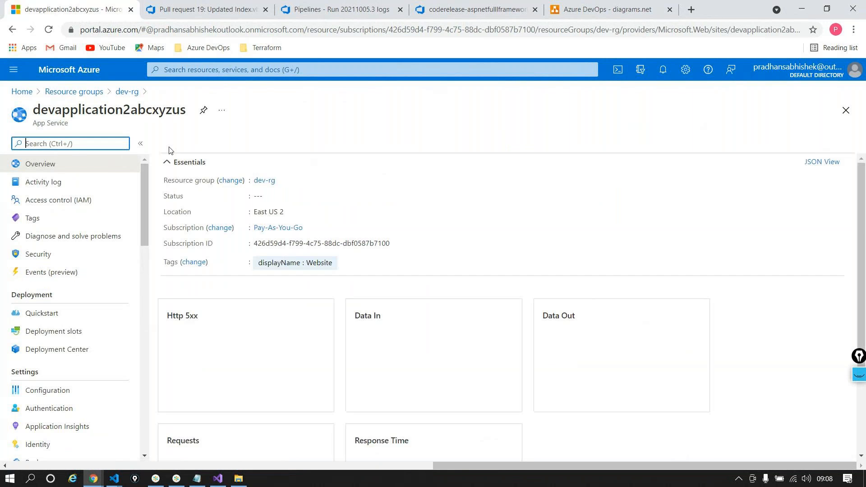
left_click(176, 144)
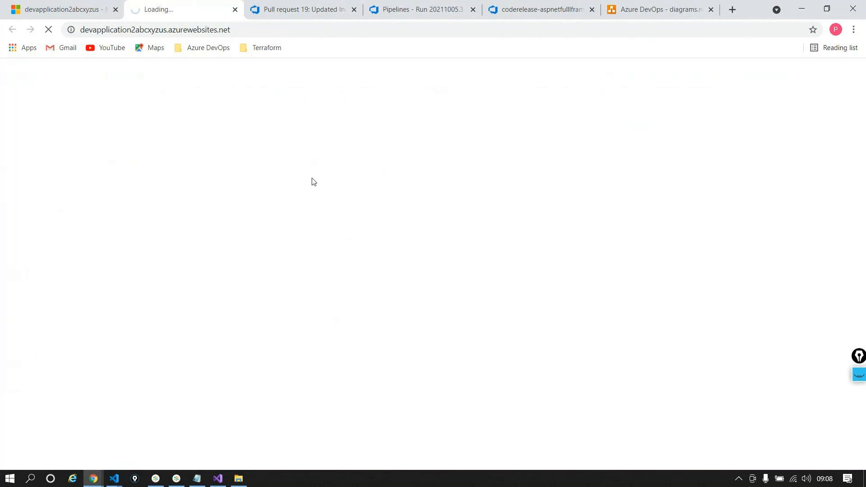
- Close the pull request and pipeline run pages, and view the Release-5 stage overview through to production
left_click(354, 9)
left_click(354, 9)
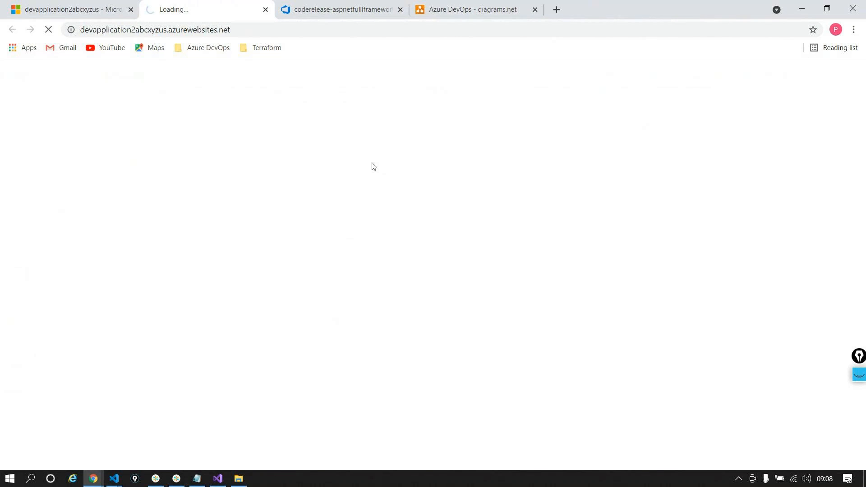
left_click(335, 10)
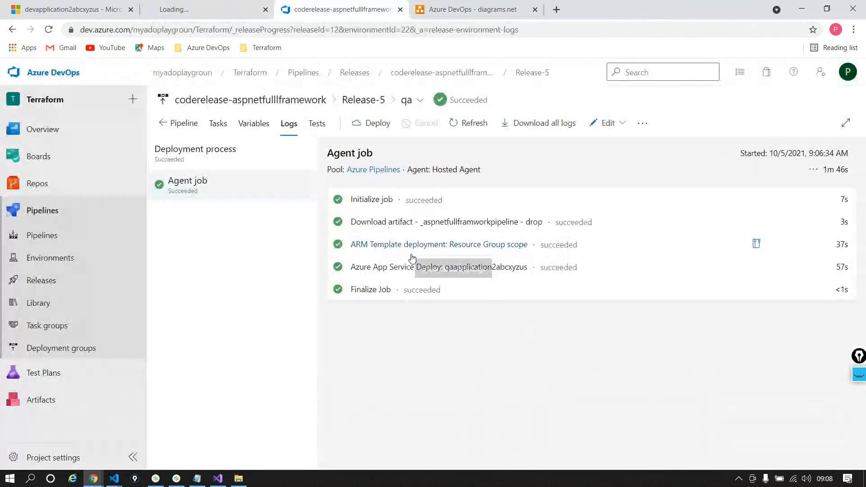
left_click(190, 125)
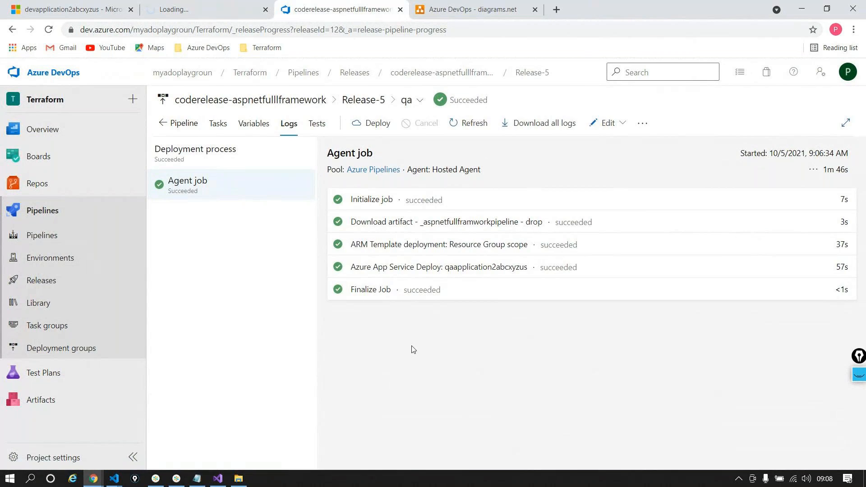
left_click_drag(492, 467, 612, 486)
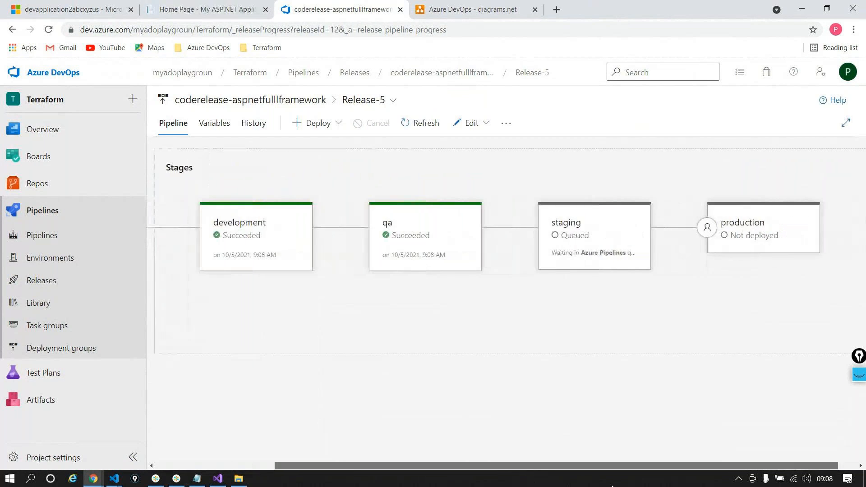
- Check the heading and version text on the development website's home page
left_click(204, 9)
double_click(207, 143)
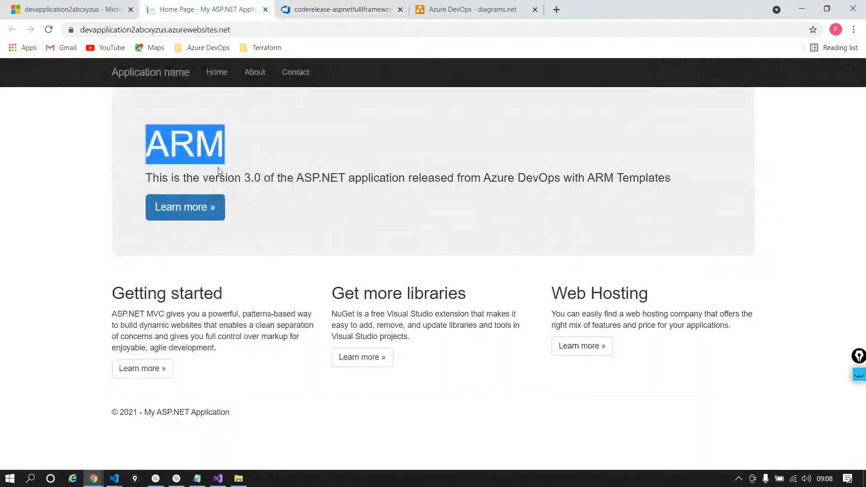
triple_click(182, 178)
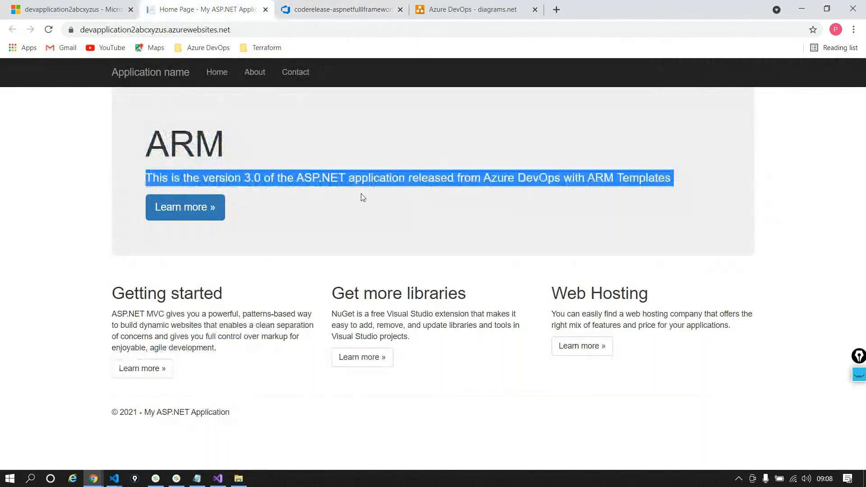
- Browse to the website of the qaapplication2abcxyzus app service in qa-rg, and close the development website
left_click(33, 16)
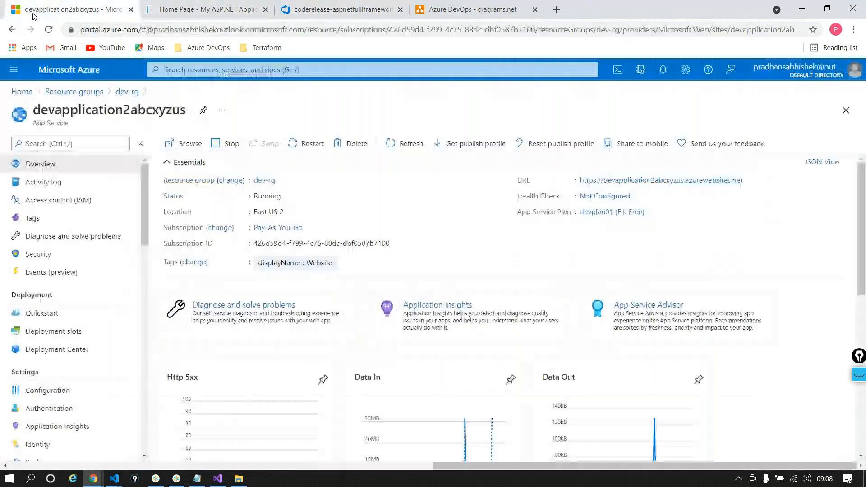
left_click(68, 92)
left_click(64, 271)
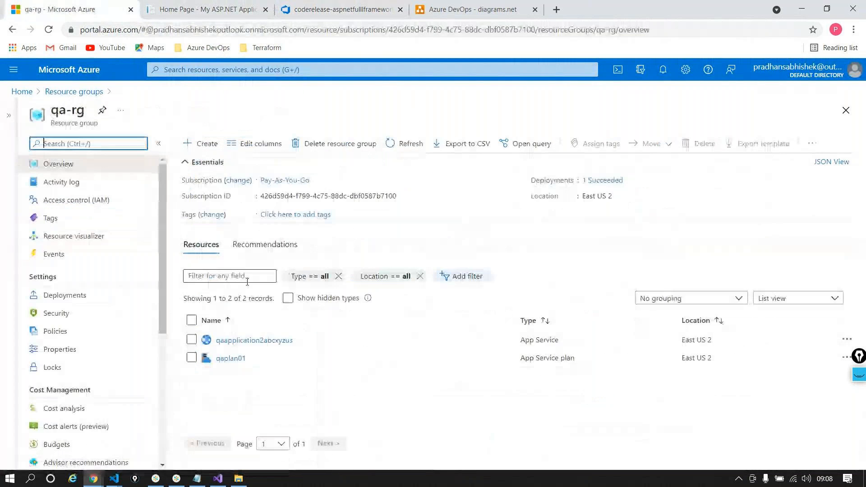
left_click(248, 339)
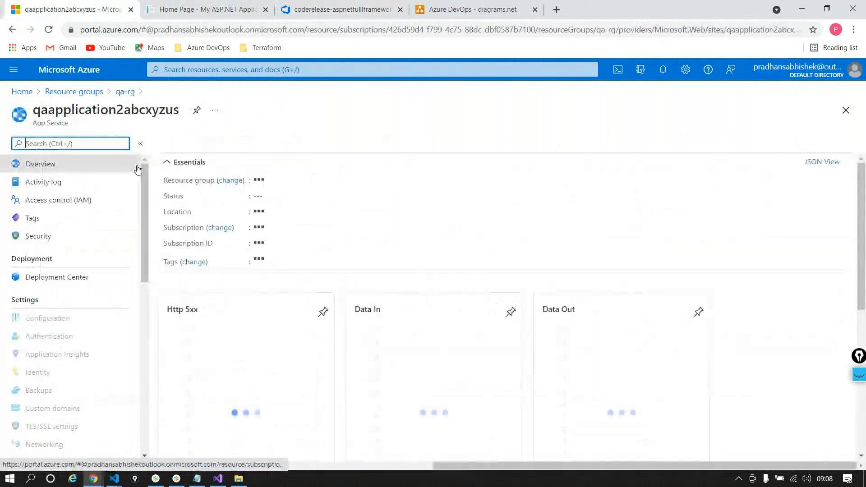
left_click(185, 145)
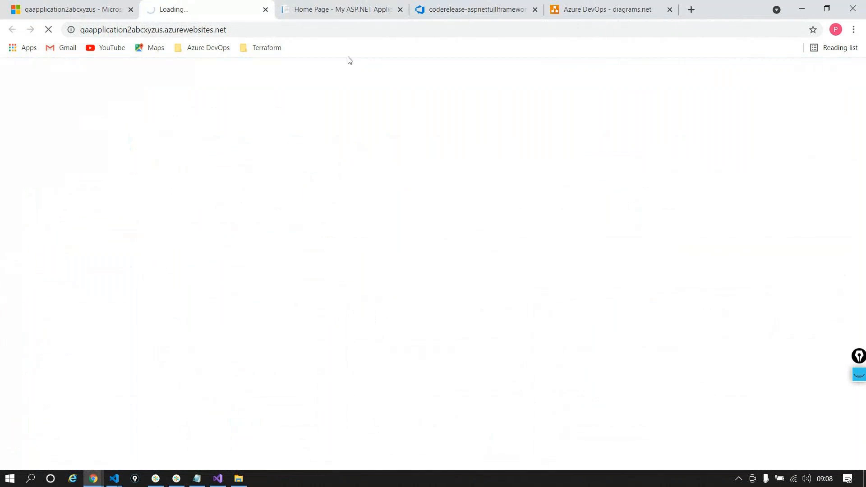
left_click(400, 9)
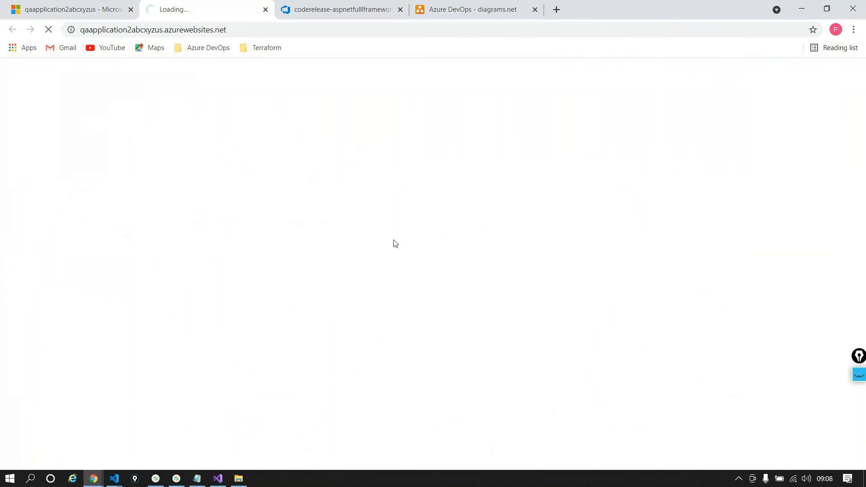
- Check the staging stage's progress in Release-5, and look for its resource group in the Azure portal's resource groups list
left_click(338, 9)
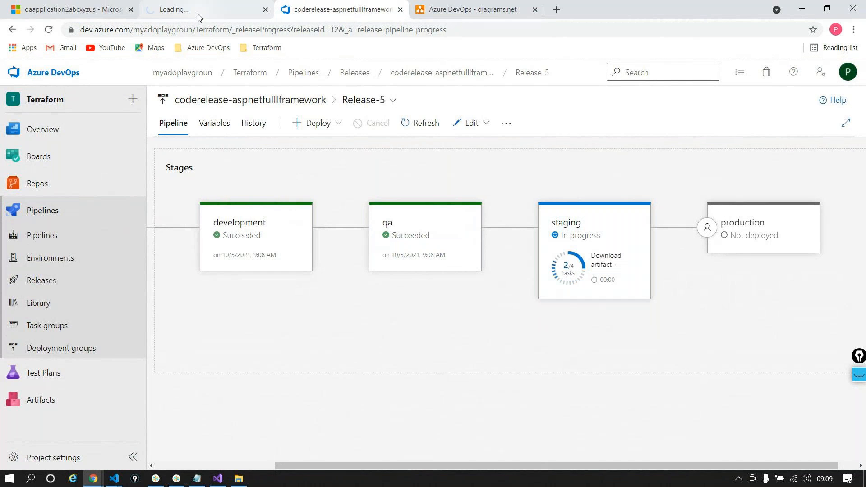
left_click(74, 13)
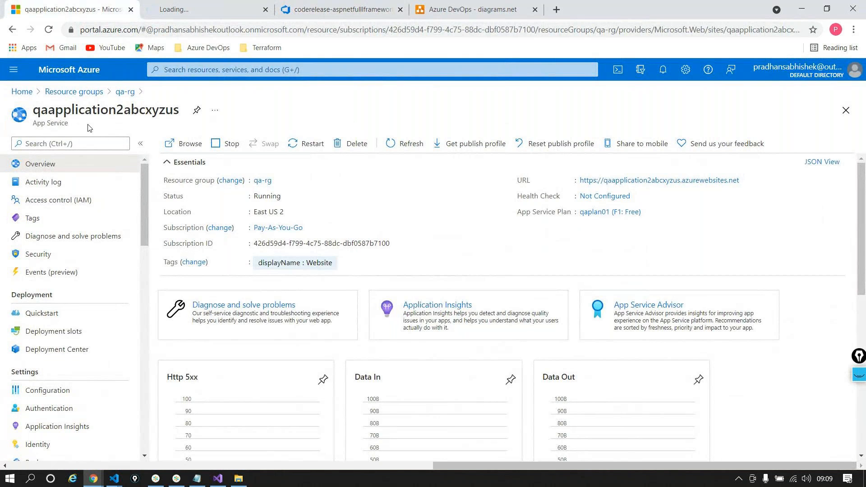
left_click(63, 92)
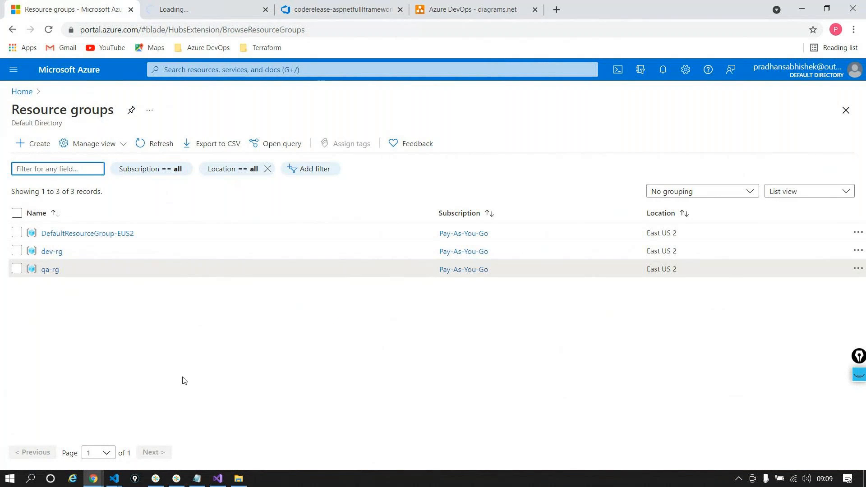
- Check the qa website's home page and follow the staging deployment in the Release-5 stage overview
left_click(212, 9)
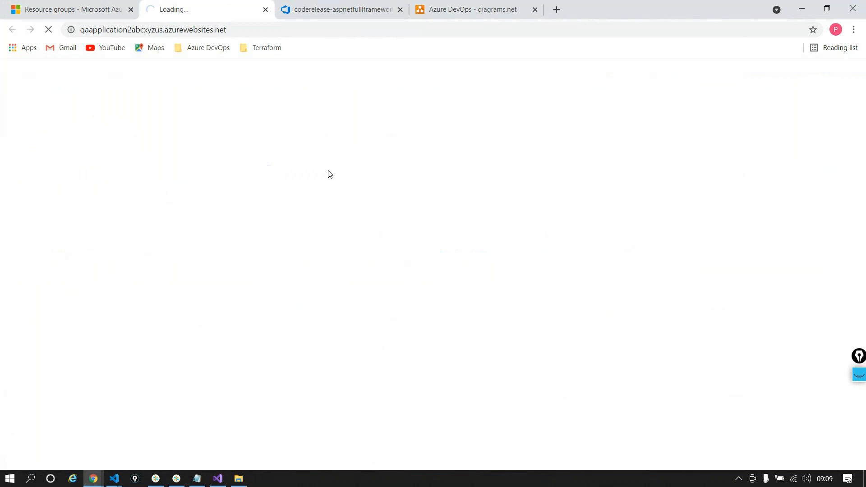
left_click(326, 8)
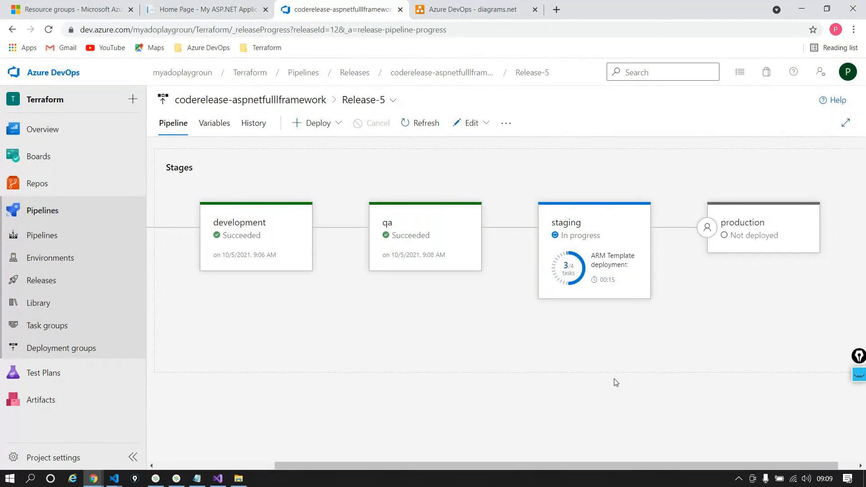
left_click(183, 9)
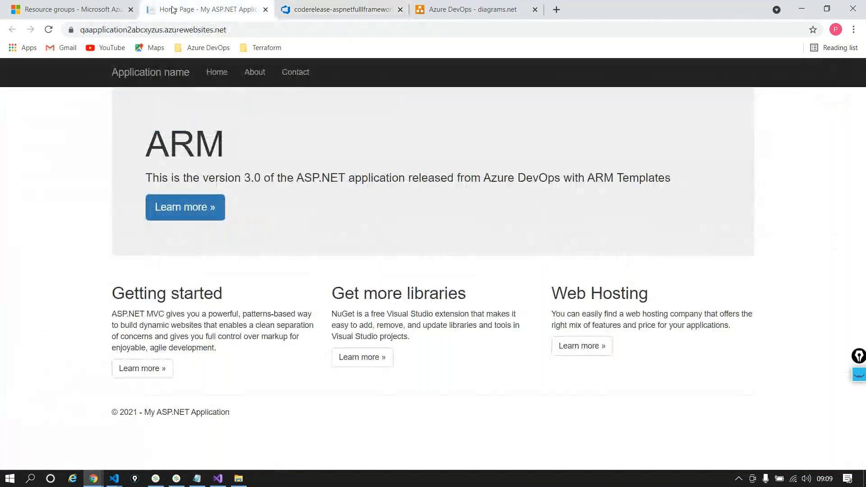
left_click(308, 7)
mouse_move(407, 271)
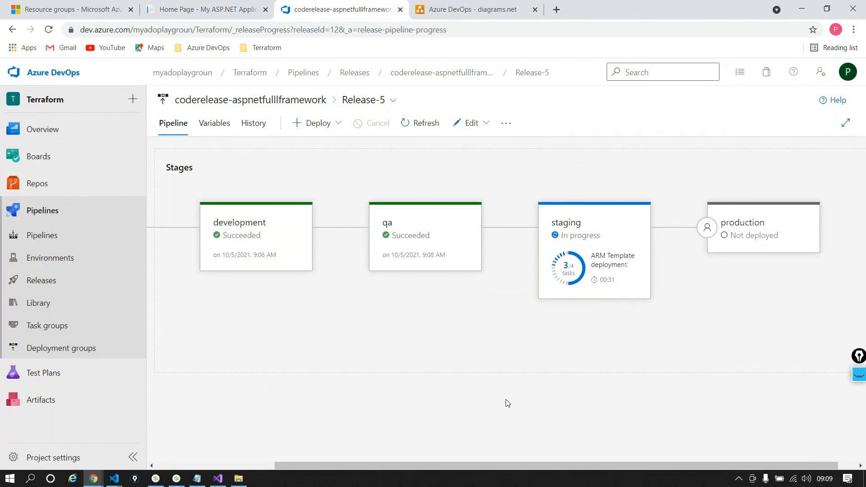
left_click(175, 480)
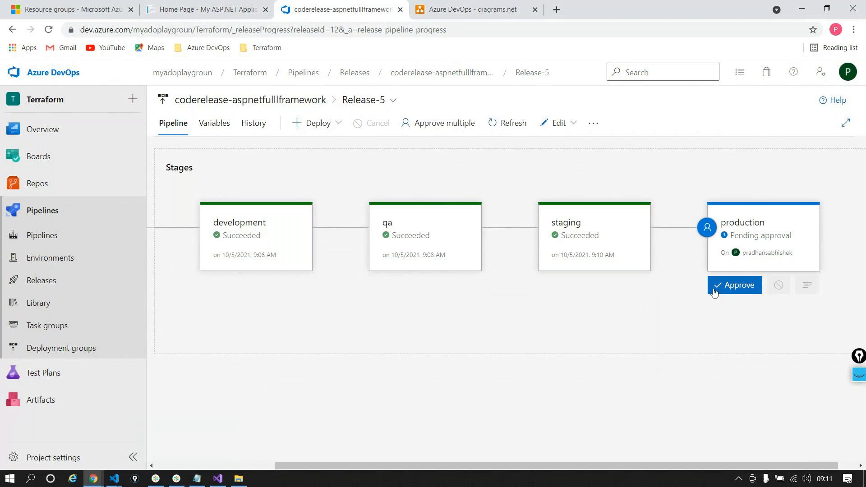
- Approve the pending production deployment of Release-5 and close the approval details
left_click(732, 285)
left_click(458, 390)
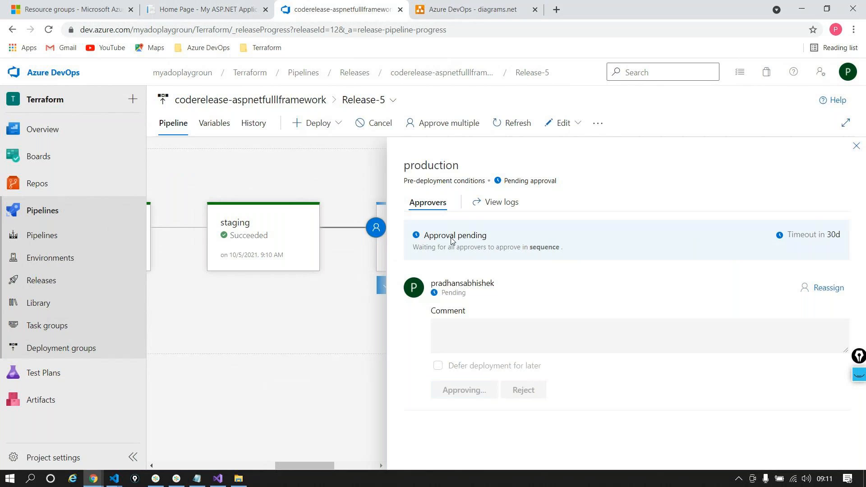
left_click(857, 146)
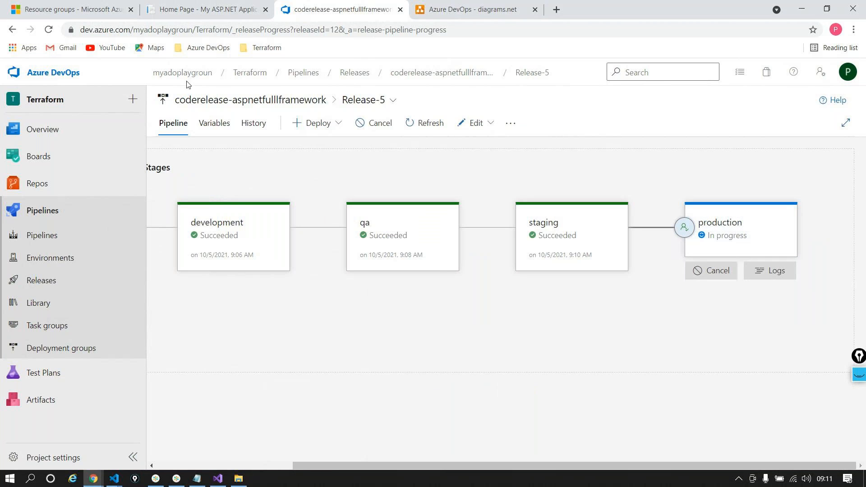
- Browse to the website of the sapplication2abcxyzus app service in s-rg, and close the qa website
key("ctrl+1")
left_click(155, 143)
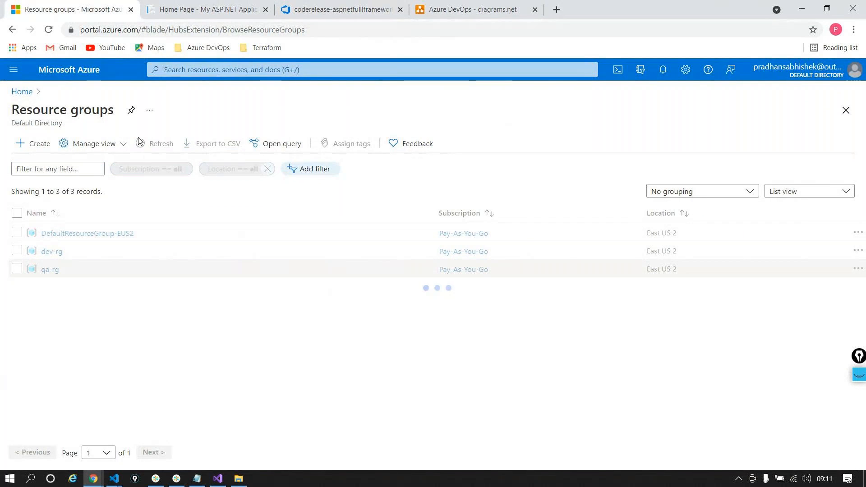
left_click(44, 288)
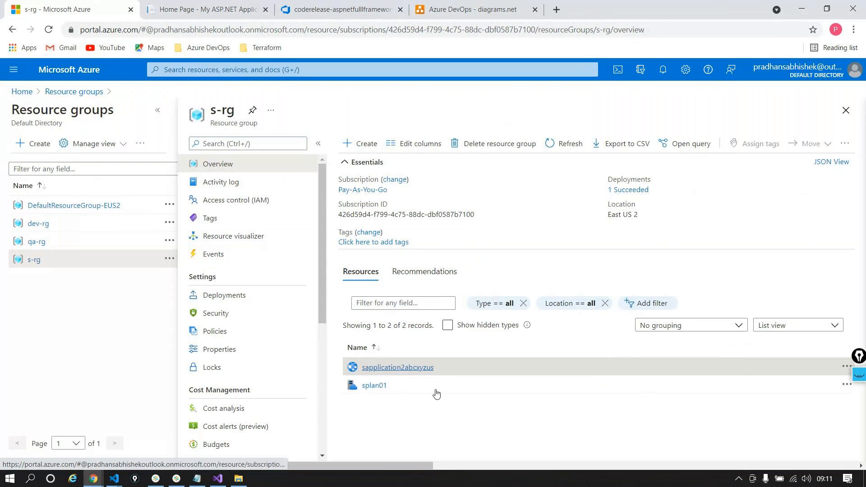
left_click(389, 364)
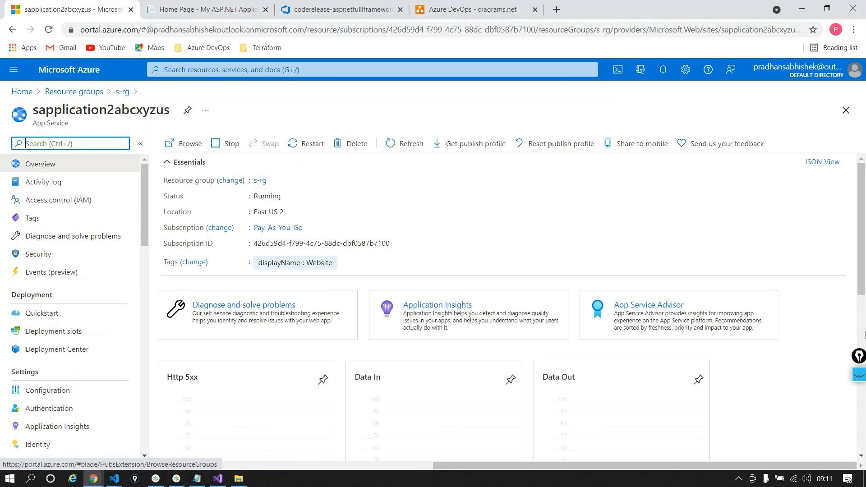
left_click(632, 181)
left_click(399, 10)
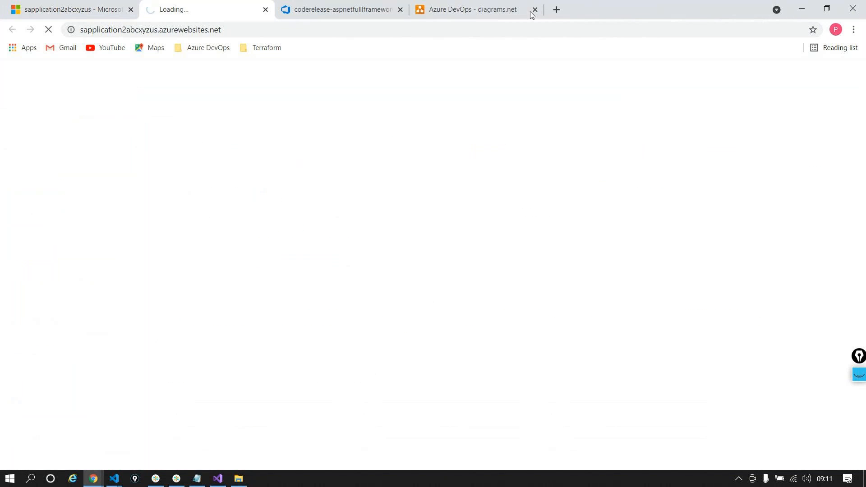
- Check the production stage's agent job log in Release-5, and return to the stage overview
left_click(337, 9)
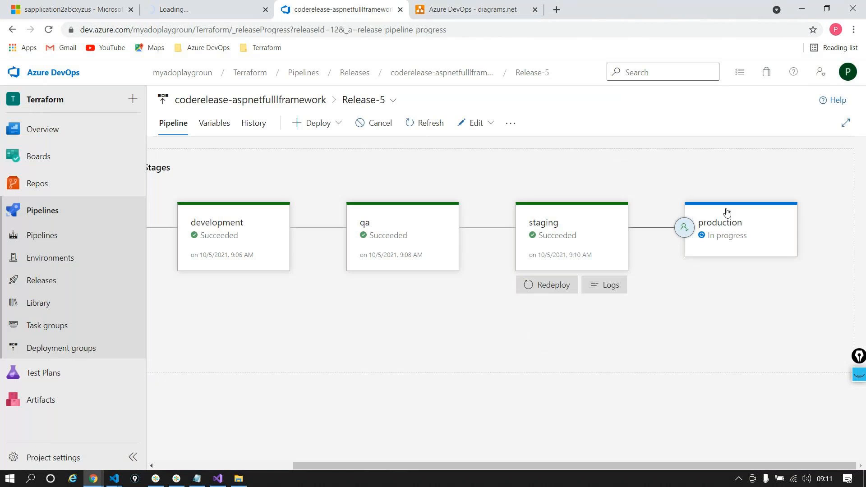
left_click(765, 272)
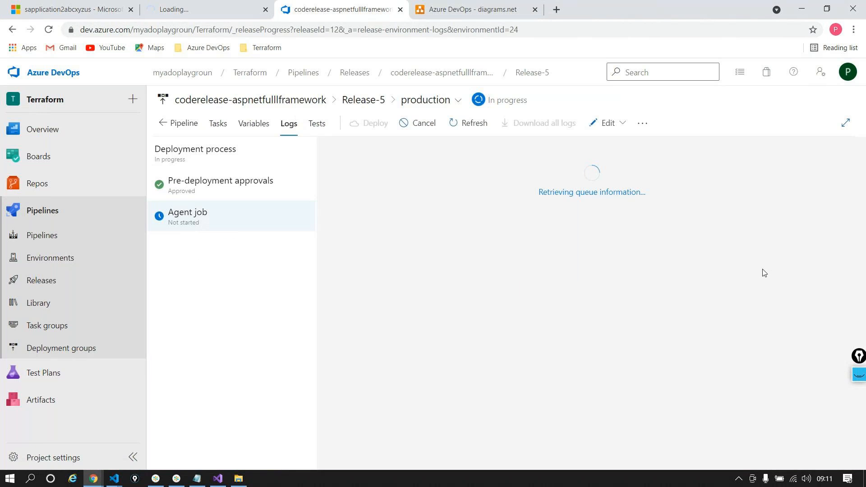
left_click(271, 210)
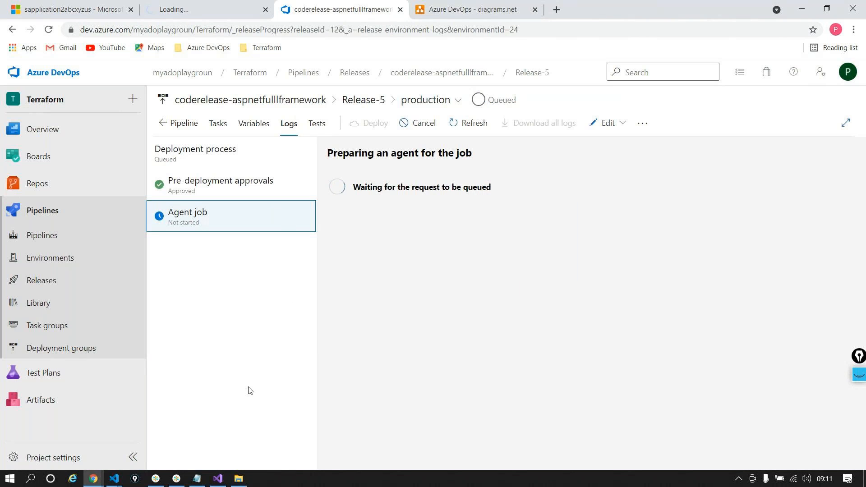
left_click(188, 124)
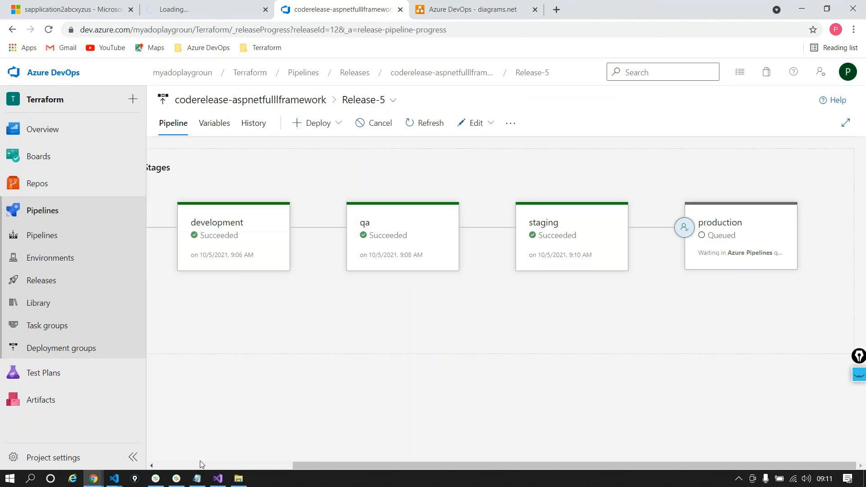
- Switch to Visual Studio Code and review the parameters in webapplicationtemplate.json, including envPrefix and webSiteName, then return to the release
mouse_move(113, 480)
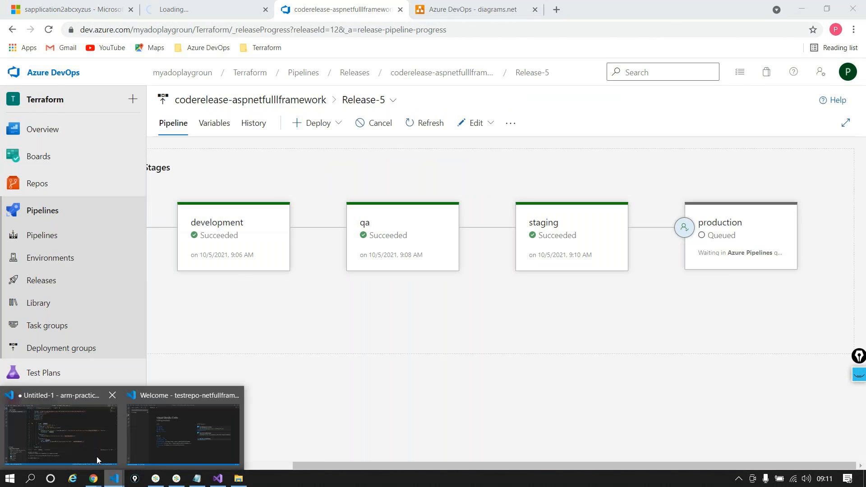
left_click(72, 424)
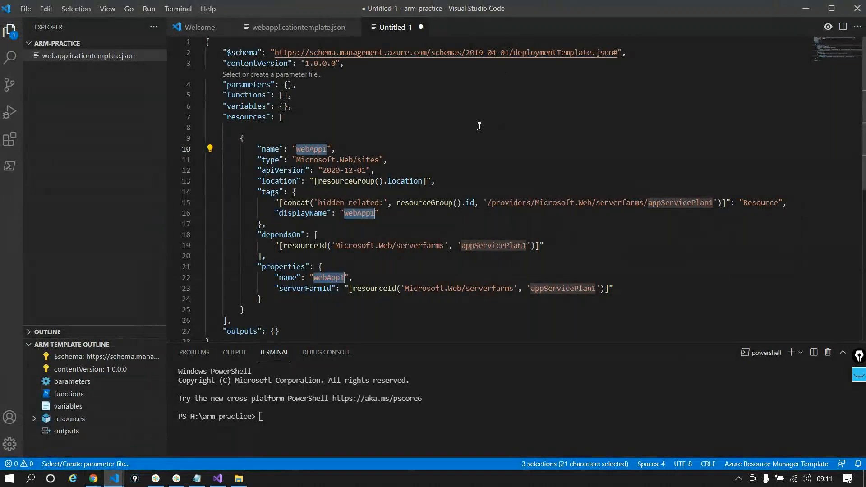
left_click(281, 41)
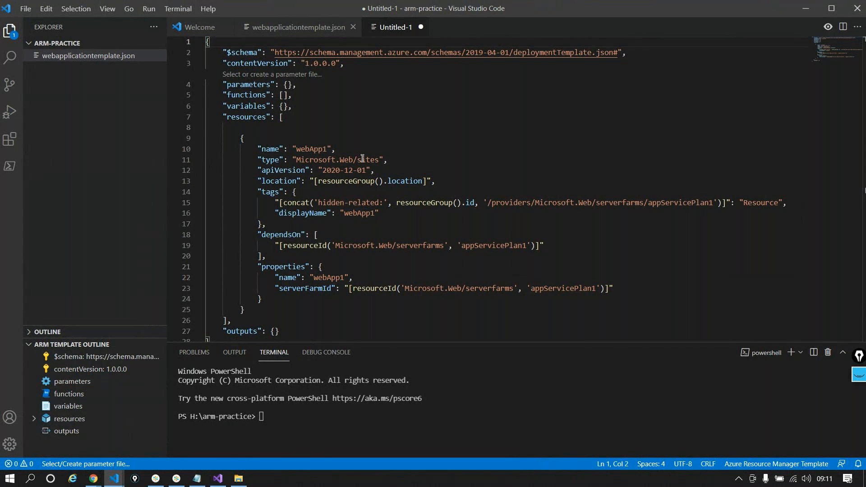
left_click(281, 32)
scroll(354, 195, "down", 15)
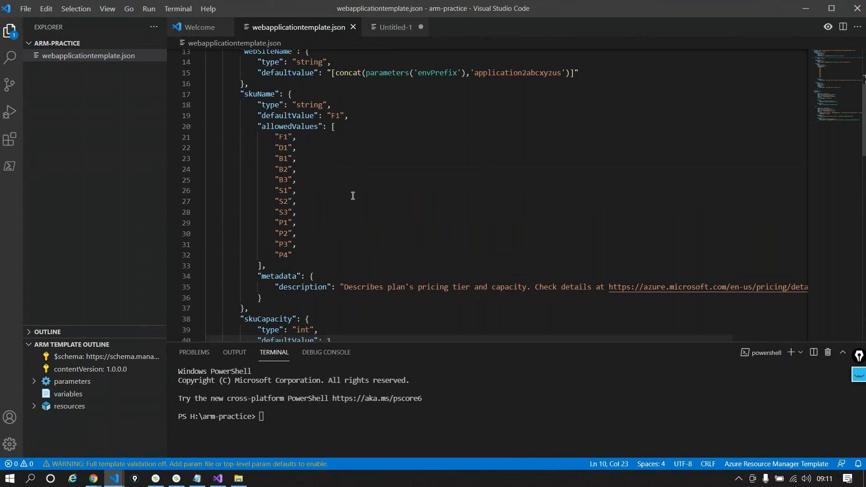
scroll(353, 196, "down", 6)
scroll(353, 195, "up", 20)
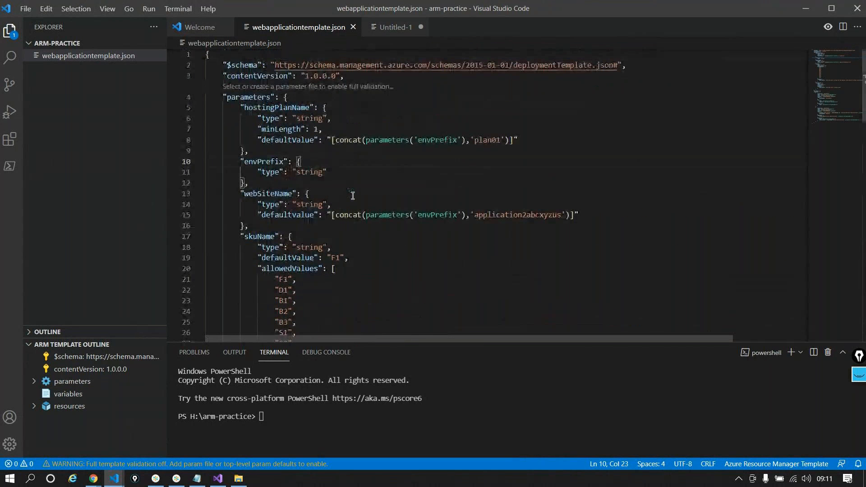
left_click(797, 16)
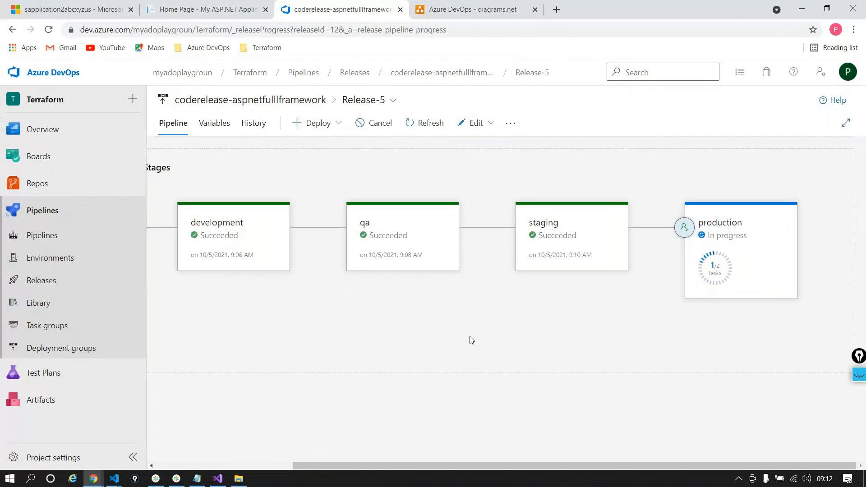
- Review the envprefix, resourceGroupName and webSiteName variables of Release-5, and return to its stage overview
left_click(205, 120)
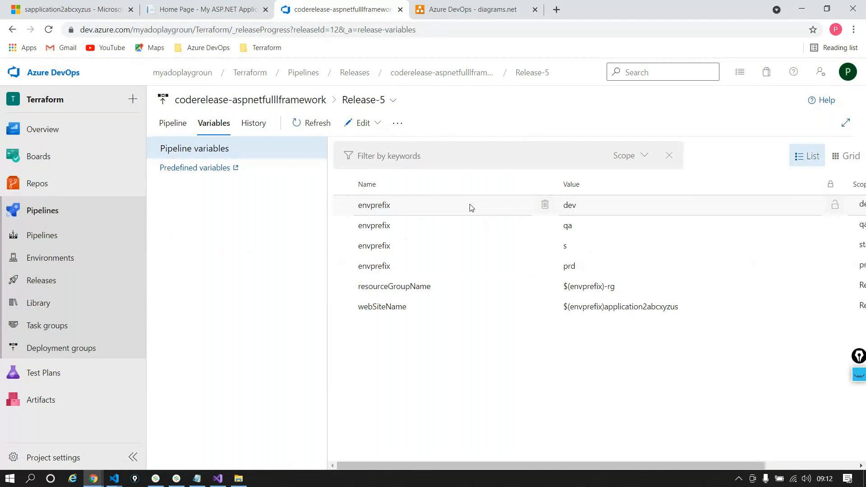
left_click(171, 120)
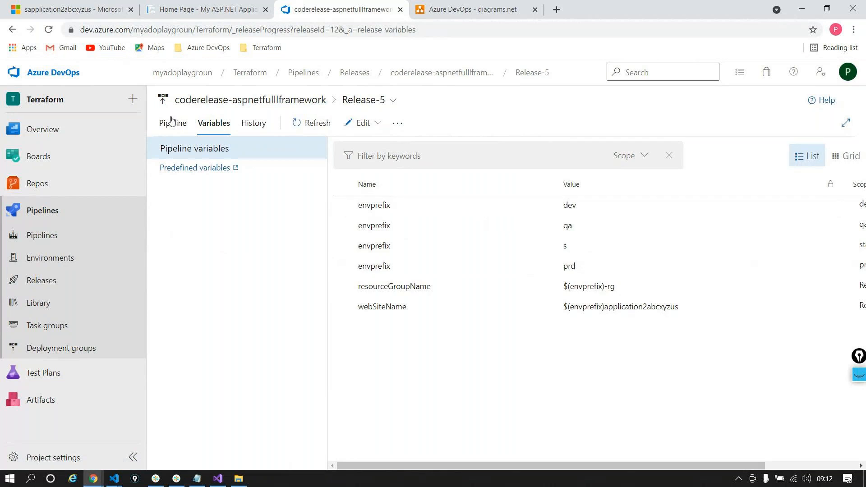
mouse_move(623, 283)
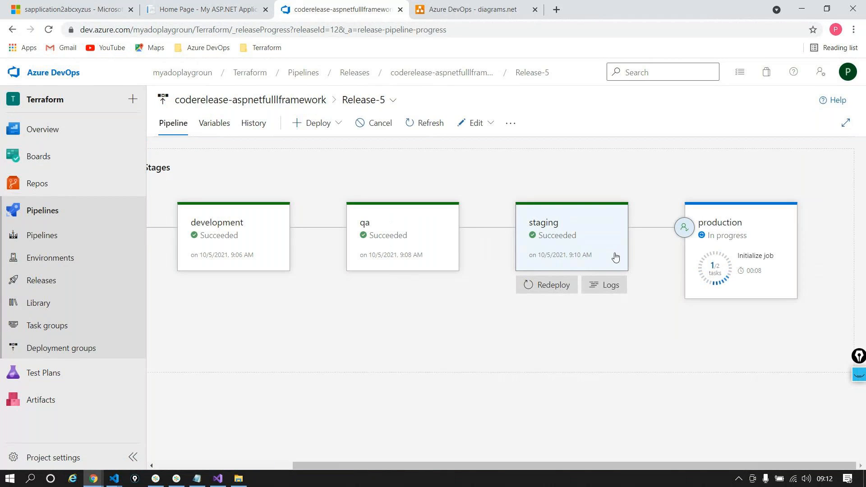
- View the project's task groups and the list of releases for coderelease-aspnetfulllframework
left_click(70, 330)
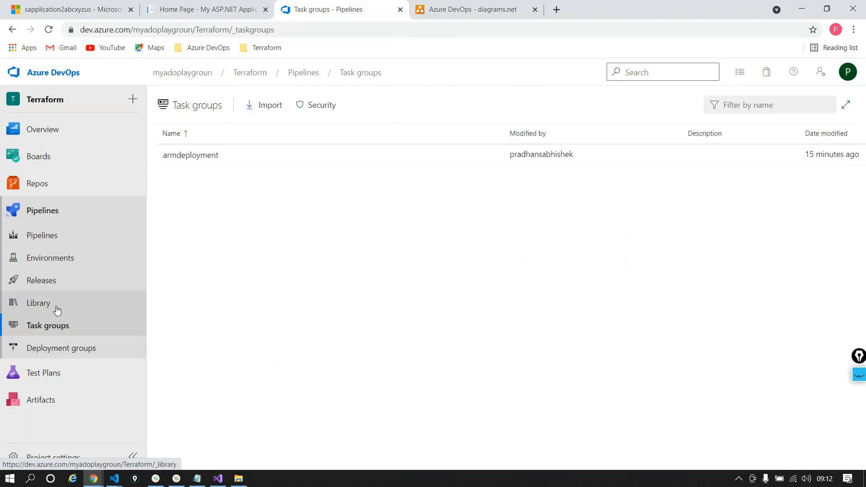
left_click(45, 282)
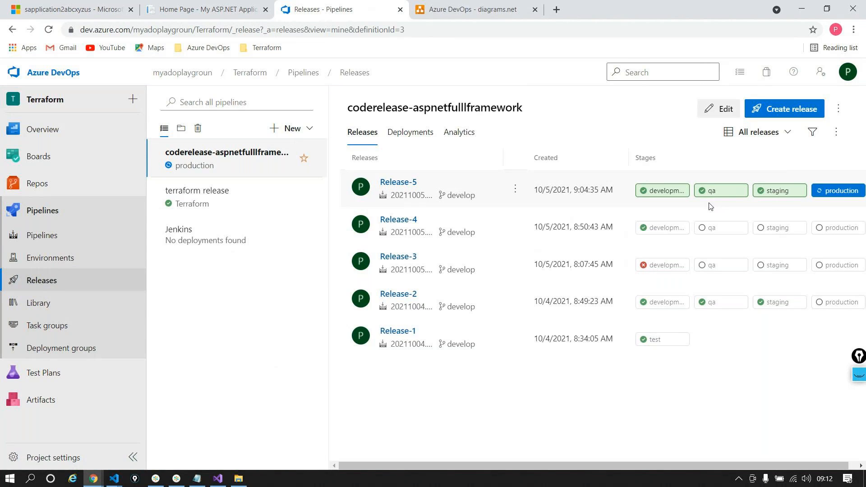
left_click(176, 479)
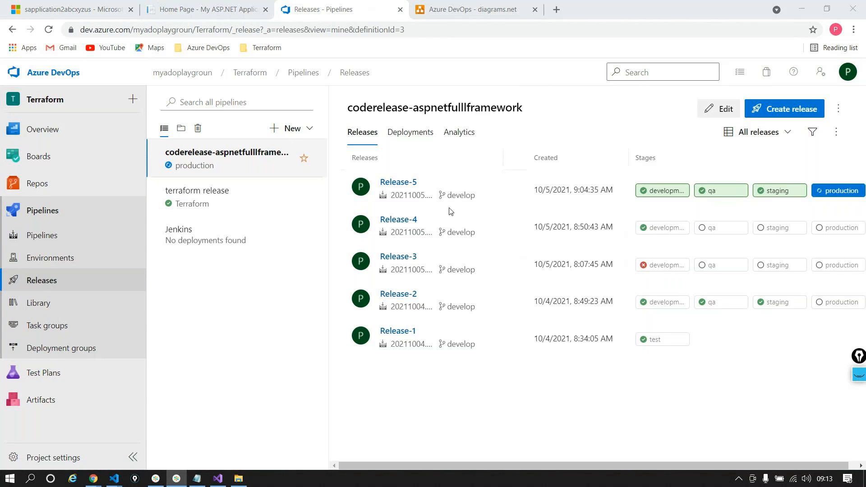
left_click(94, 478)
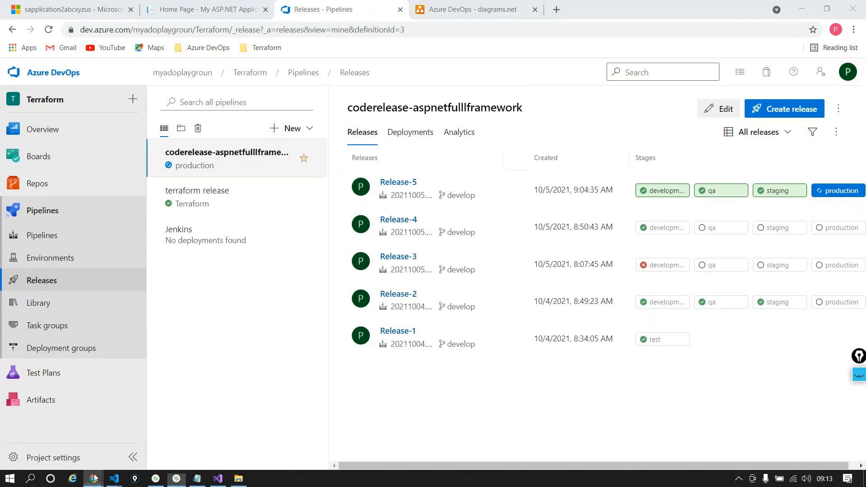
- Open the pipeline variables of Release-5 and examine how the webSiteName value combines the environment prefix with the application name
left_click(397, 182)
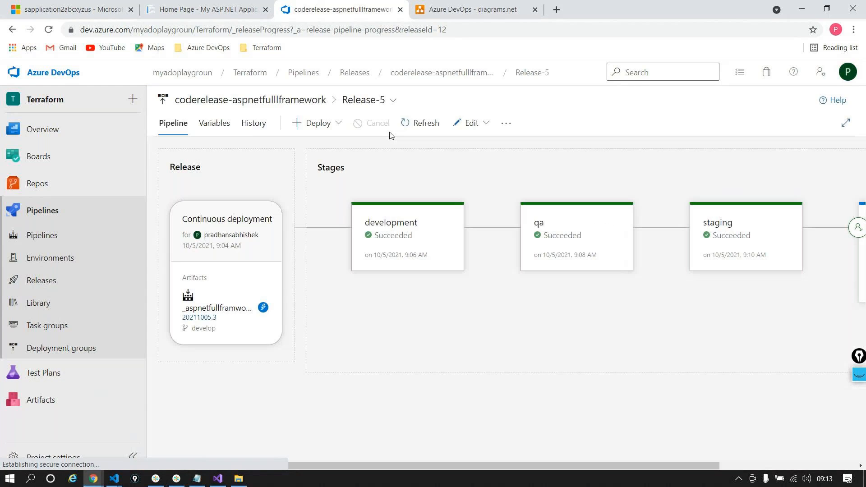
left_click(215, 123)
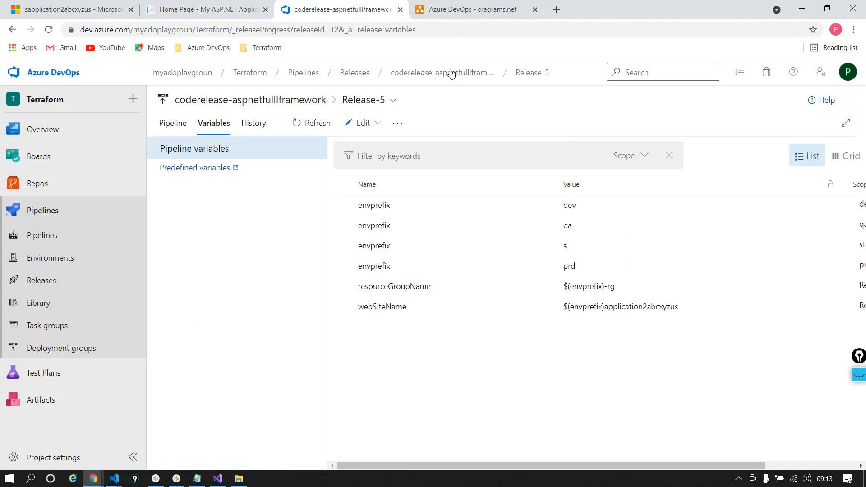
mouse_move(532, 467)
left_mouse_down()
mouse_move(636, 471)
mouse_move(531, 469)
left_mouse_up()
left_click_drag(605, 307, 674, 308)
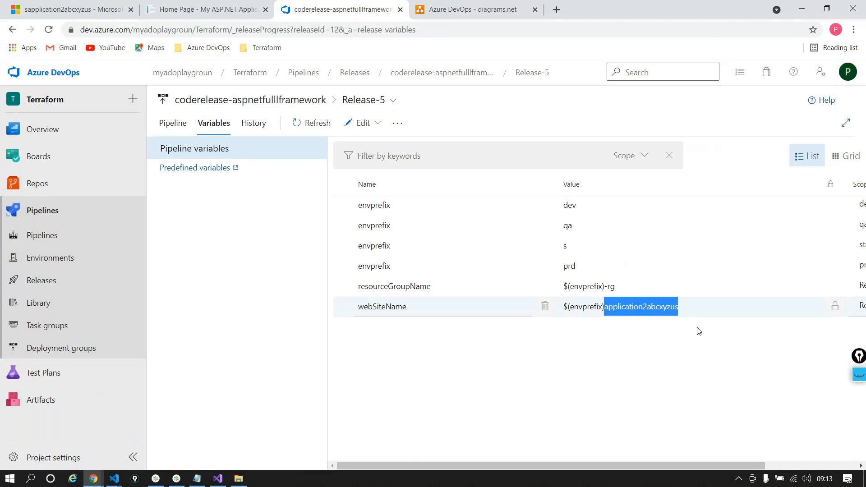
triple_click(672, 301)
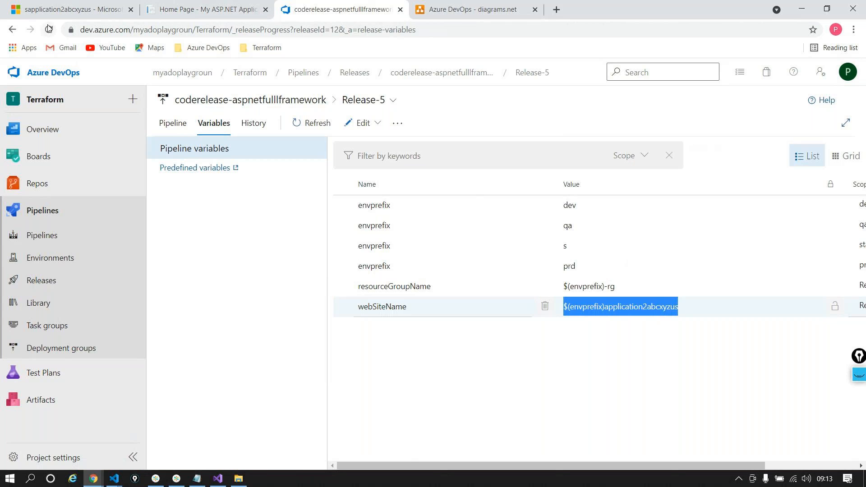
- Compare the staging app service's name in the Azure portal with that of devapplication2abcxyzus in dev-rg
left_click(51, 10)
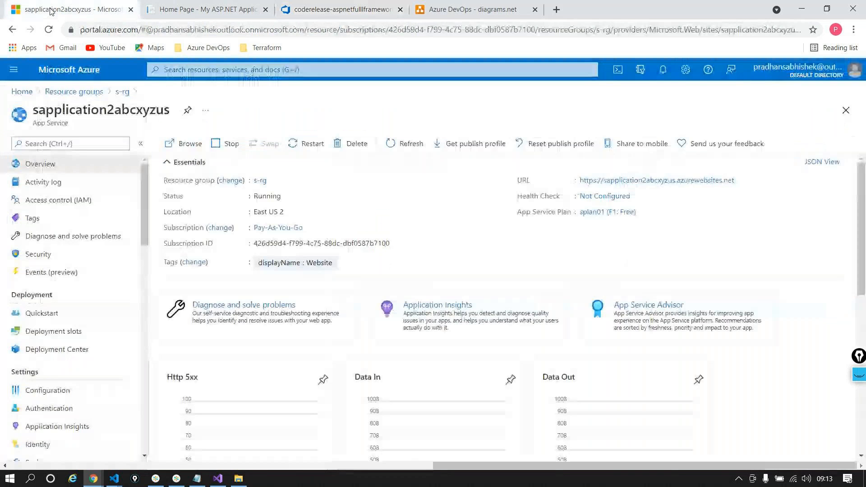
double_click(77, 112)
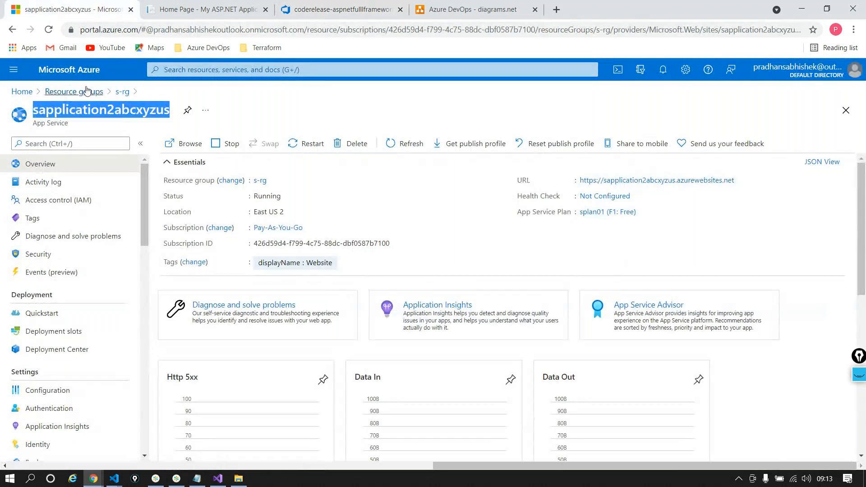
left_click(72, 92)
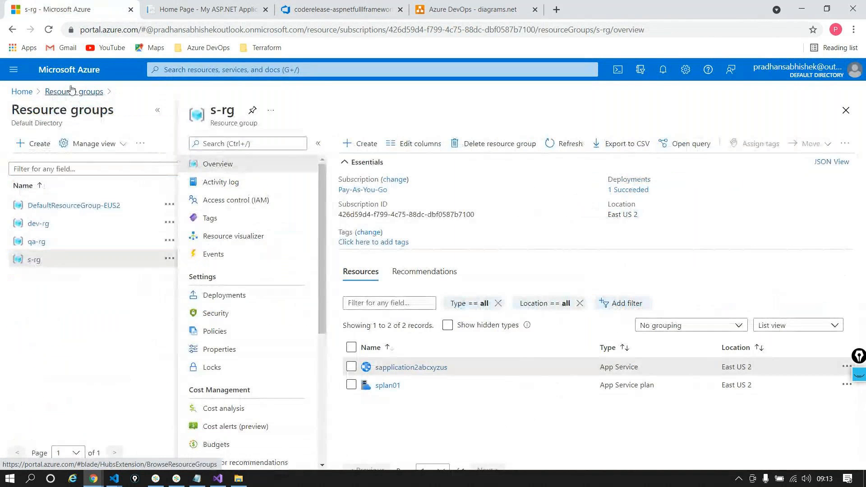
left_click(39, 224)
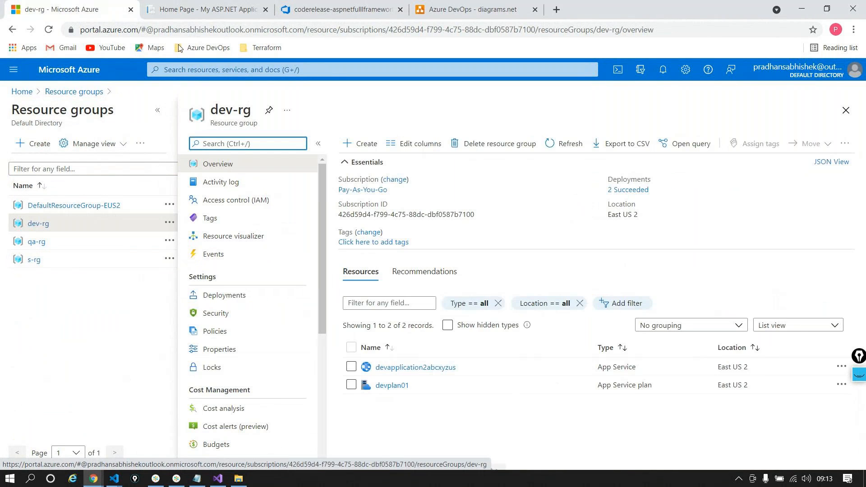
left_click(434, 368)
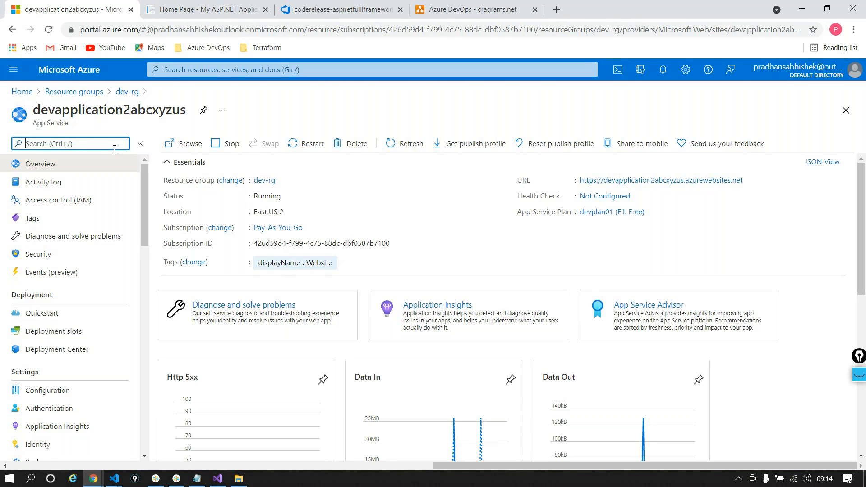
- Check the production stage's deployment progress in the Release-5 stage overview
left_click(338, 9)
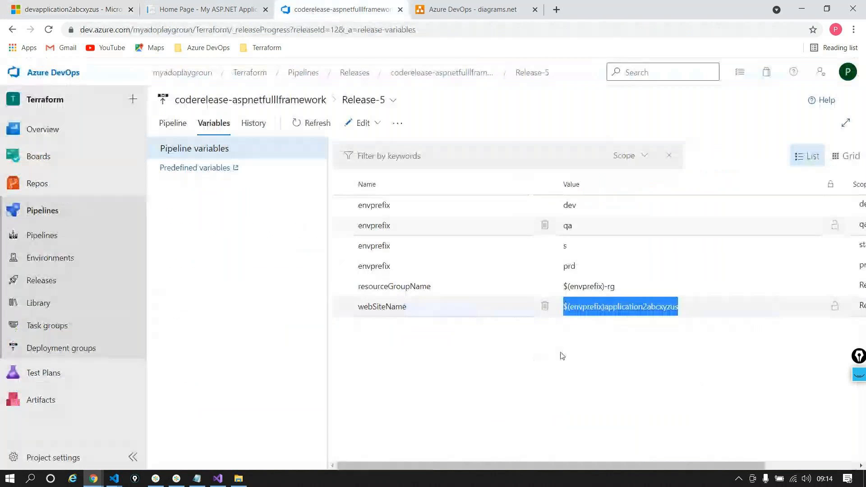
left_click(188, 122)
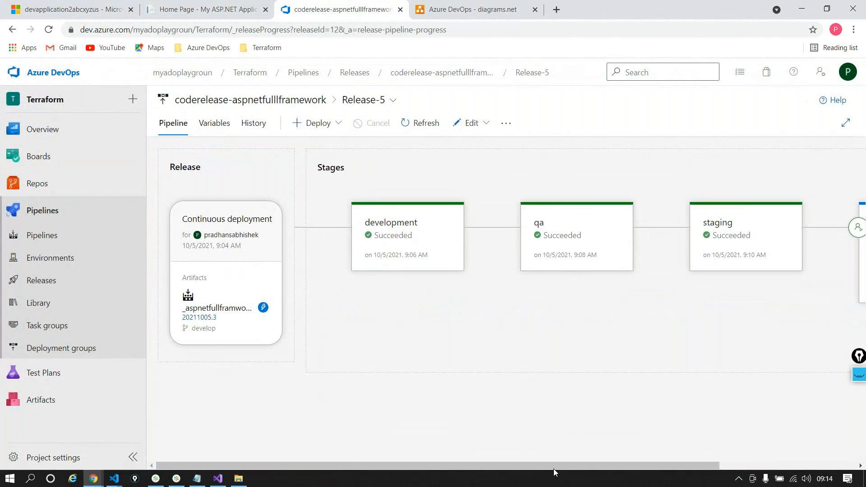
left_click_drag(554, 470, 643, 470)
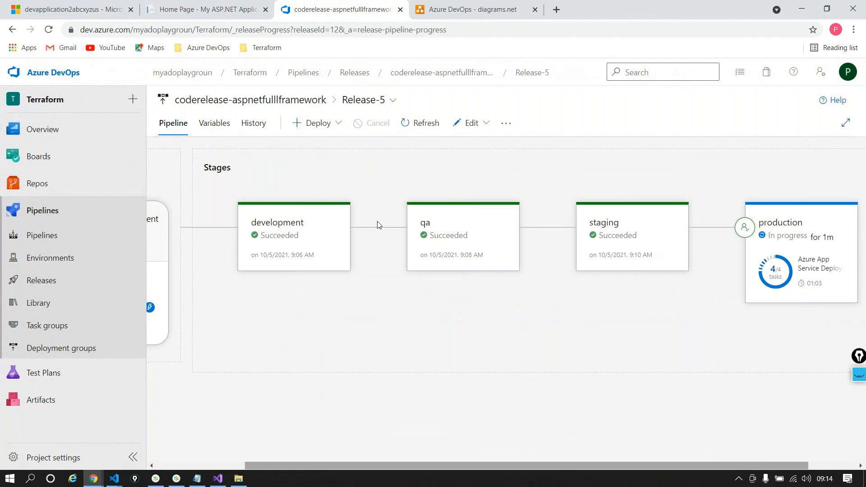
- Examine the environment prefix and application name in the staging website's sapplication2abcxyzus.azurewebsites.net address
left_click(208, 9)
double_click(144, 30)
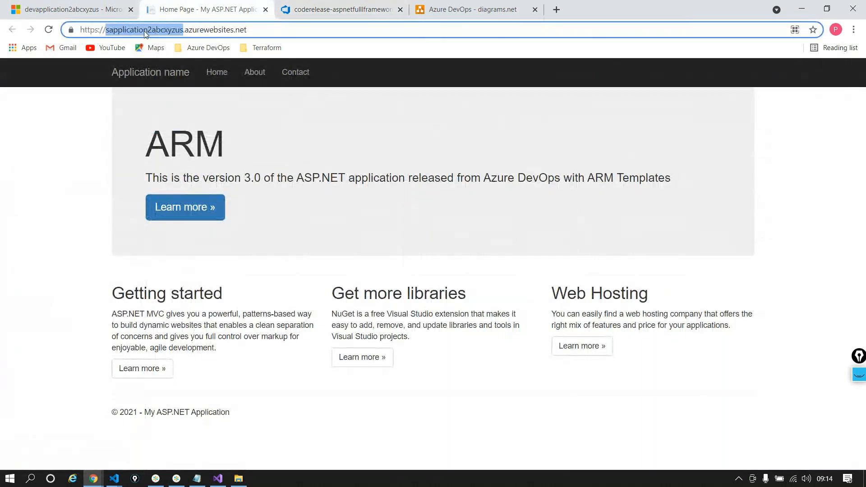
double_click(261, 27)
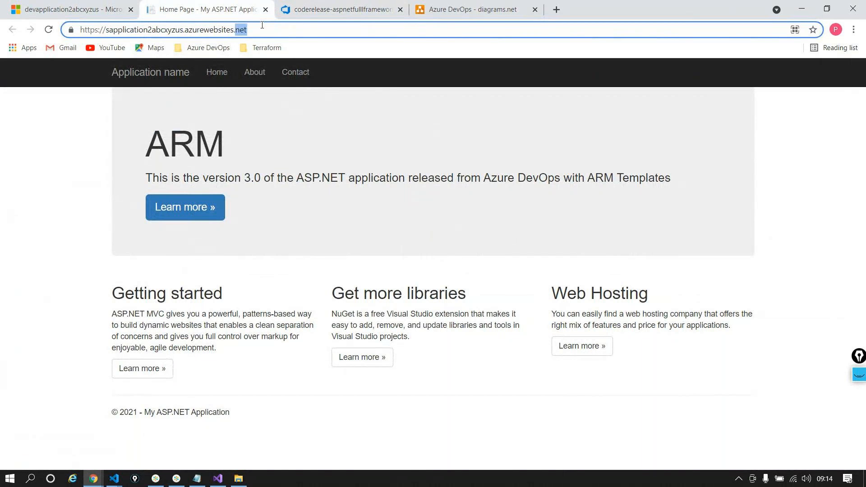
left_click_drag(261, 27, 124, 29)
double_click(151, 29)
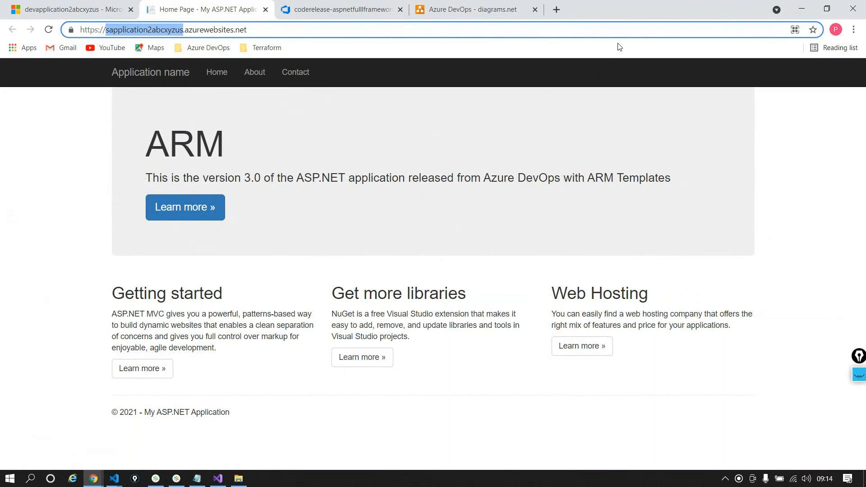
- Check the production stage's deployment status in Release-5 and view the release's source artifact
left_click(307, 4)
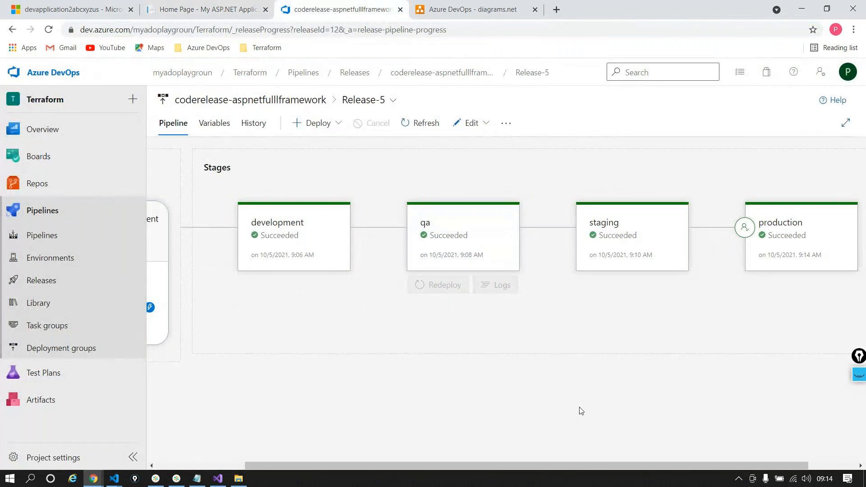
left_click_drag(565, 467, 487, 424)
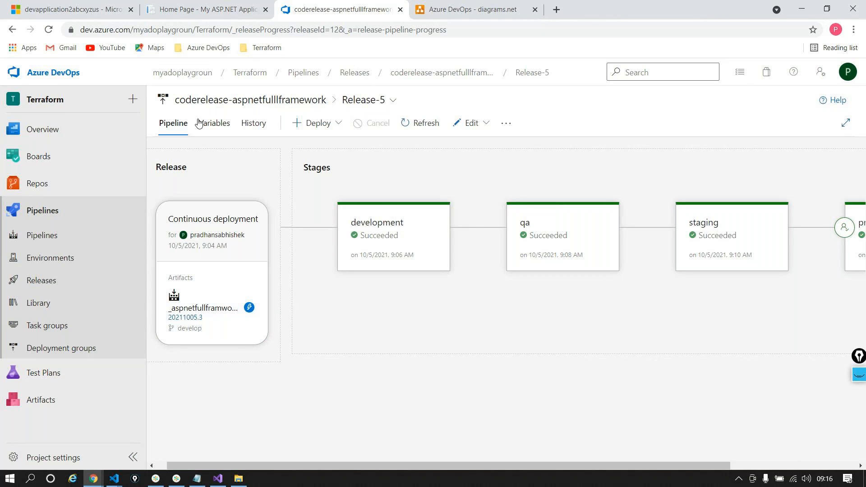
- Review the environment prefixes in Release-5's pipeline variables and its stage sequence from development through production
left_click(82, 6)
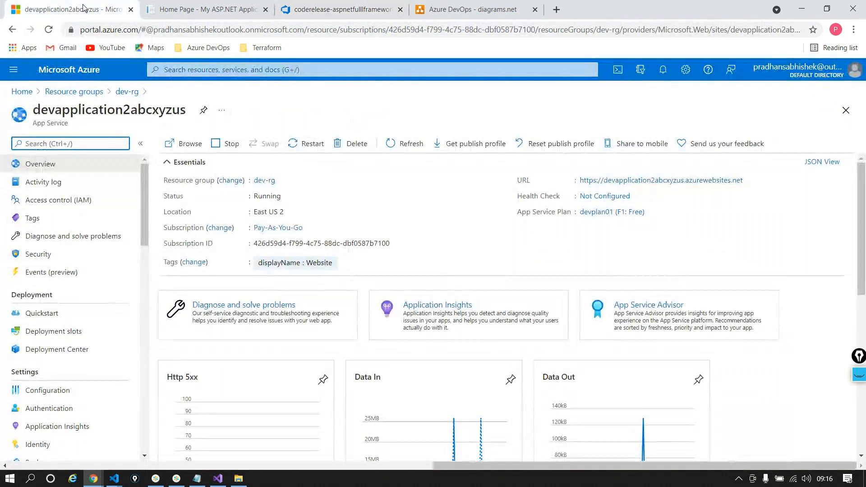
left_click(295, 6)
left_click(214, 123)
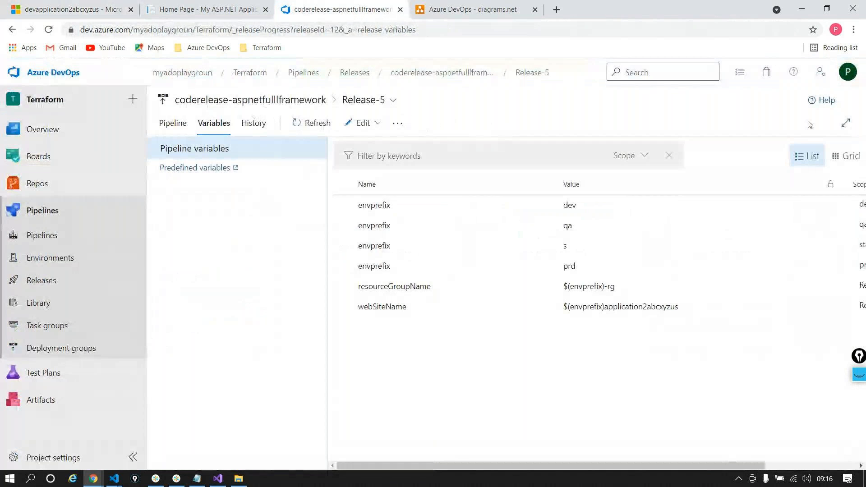
left_click(171, 123)
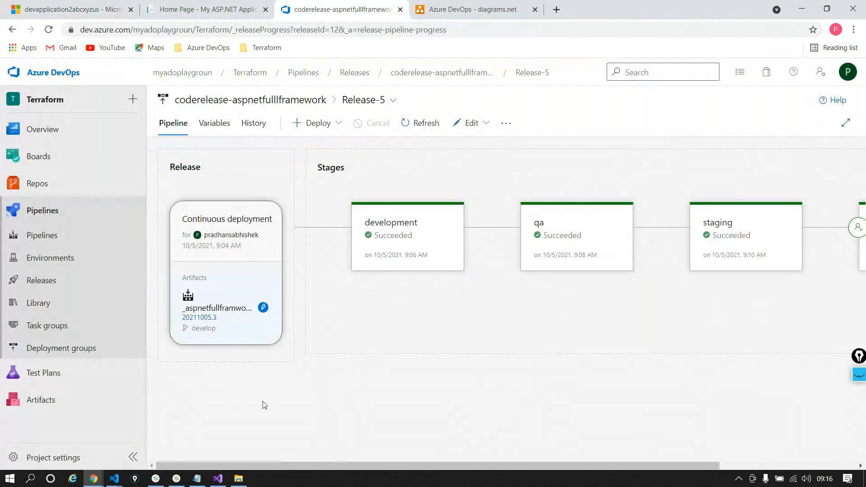
left_click_drag(461, 465, 509, 485)
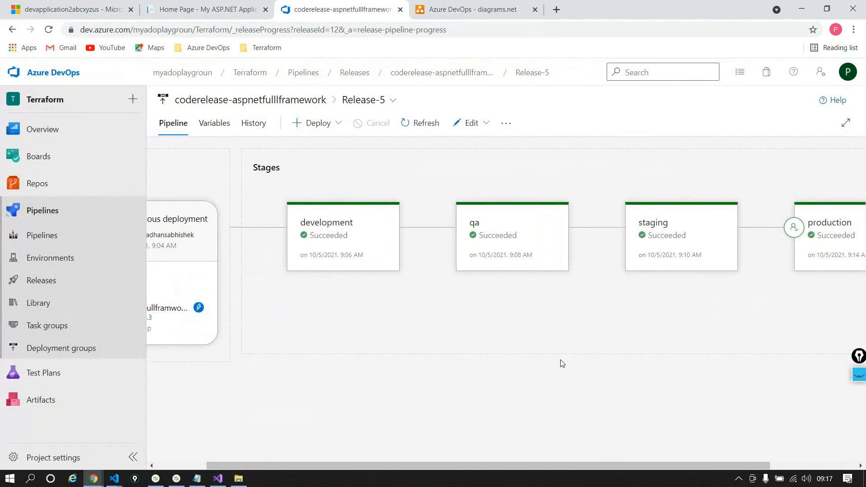
left_click(177, 478)
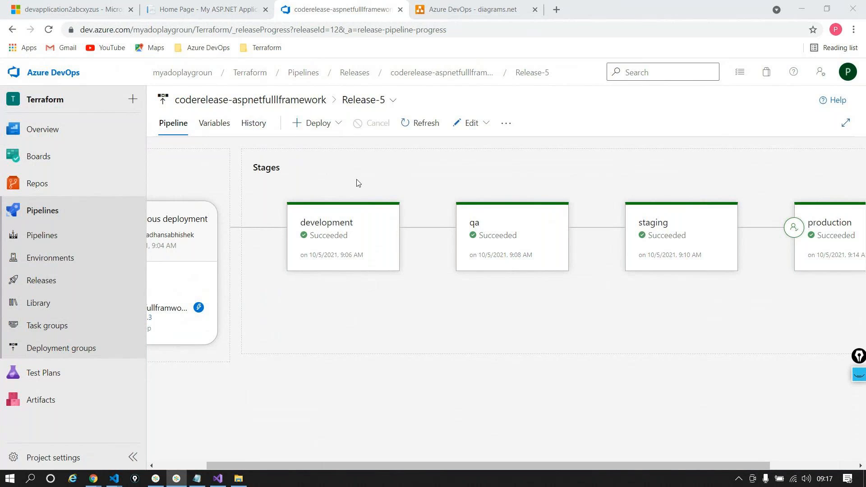